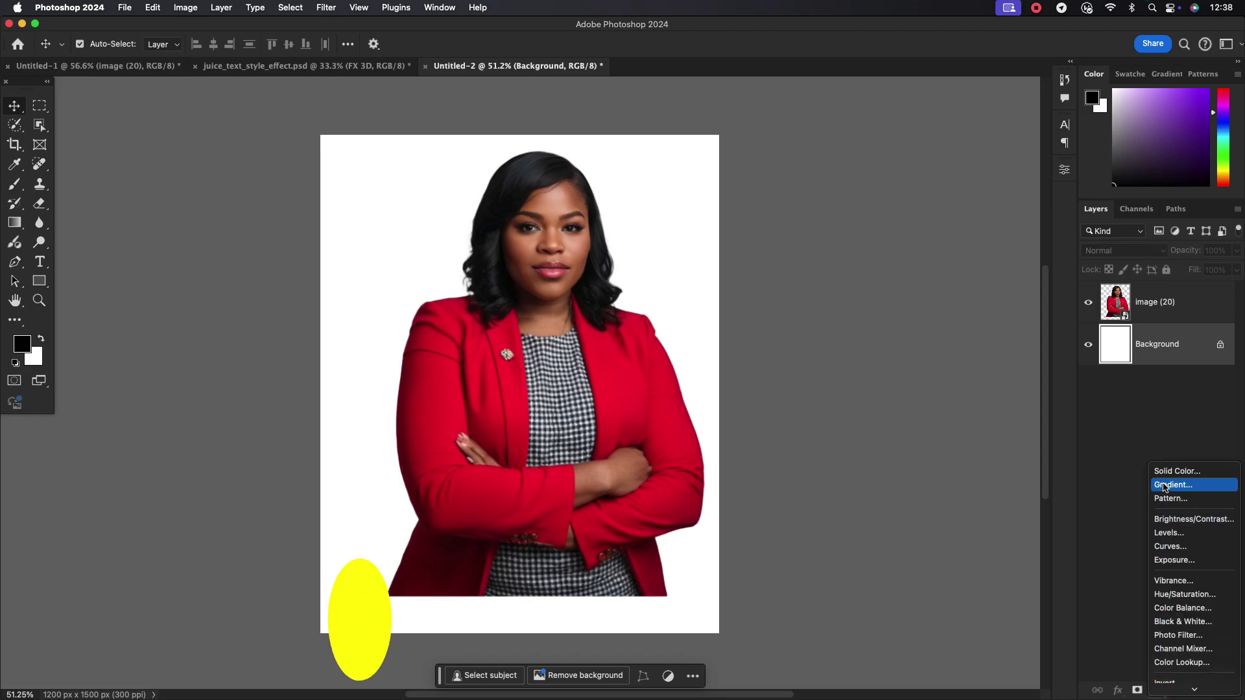
# Create a gradient fill layer whose first stop is a dark red sampled from the jacket's shadow
pyautogui.click(1171, 484)
pyautogui.click(724, 284)
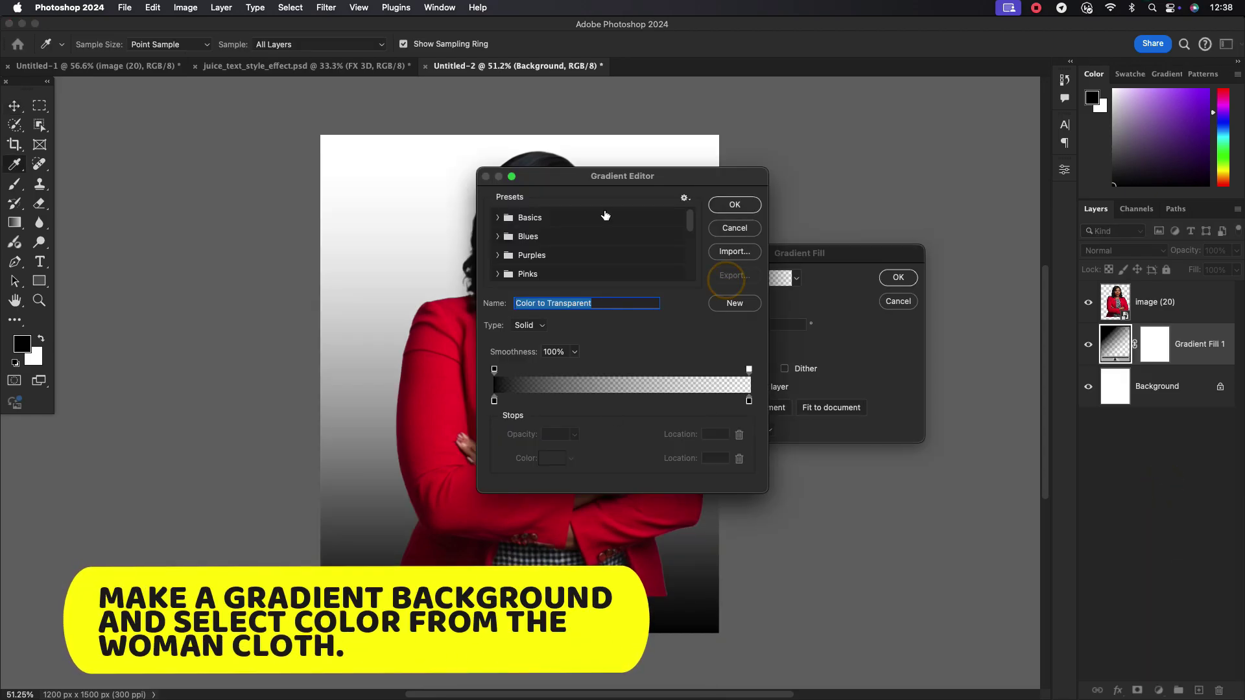
pyautogui.moveTo(616, 203); pyautogui.dragTo(932, 192)
pyautogui.doubleClick(803, 418)
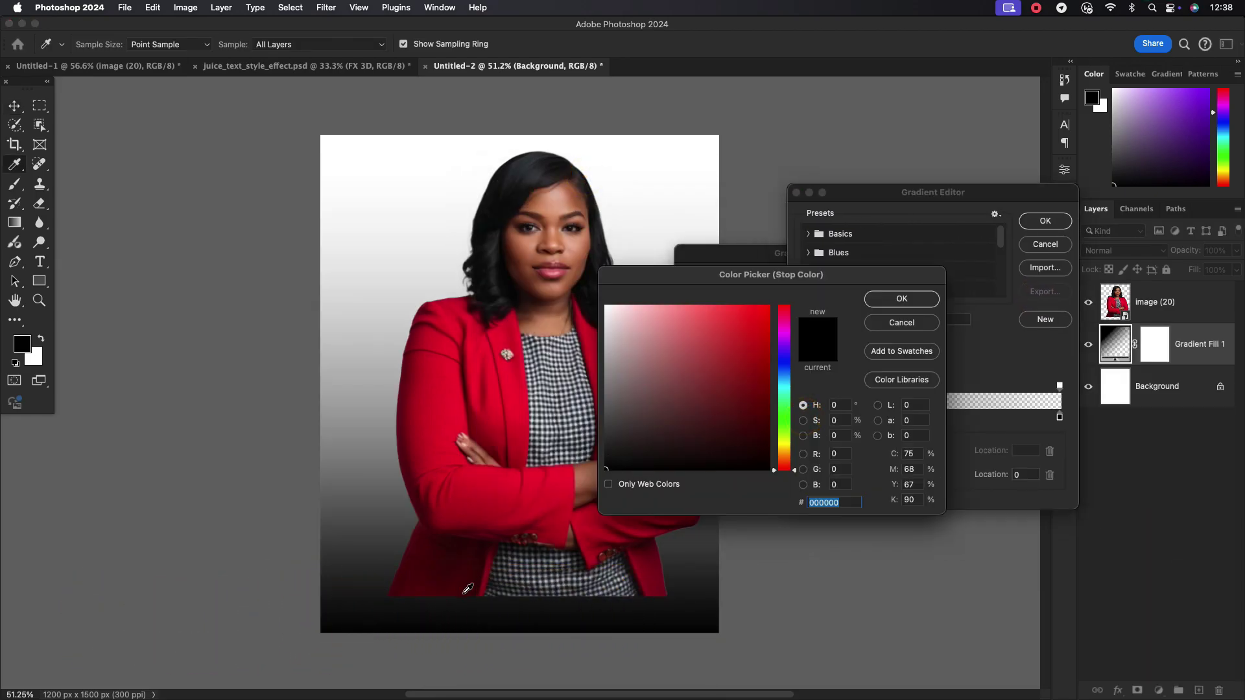
pyautogui.moveTo(469, 407); pyautogui.dragTo(484, 384)
pyautogui.click(454, 566)
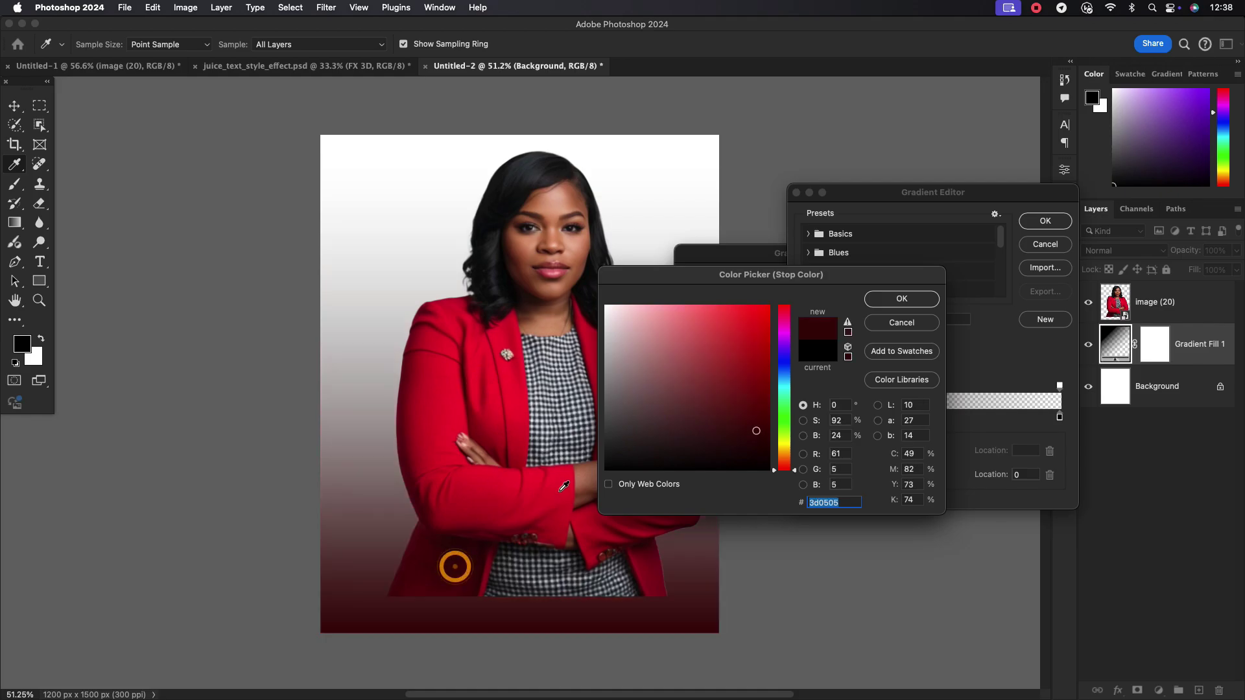
pyautogui.click(901, 298)
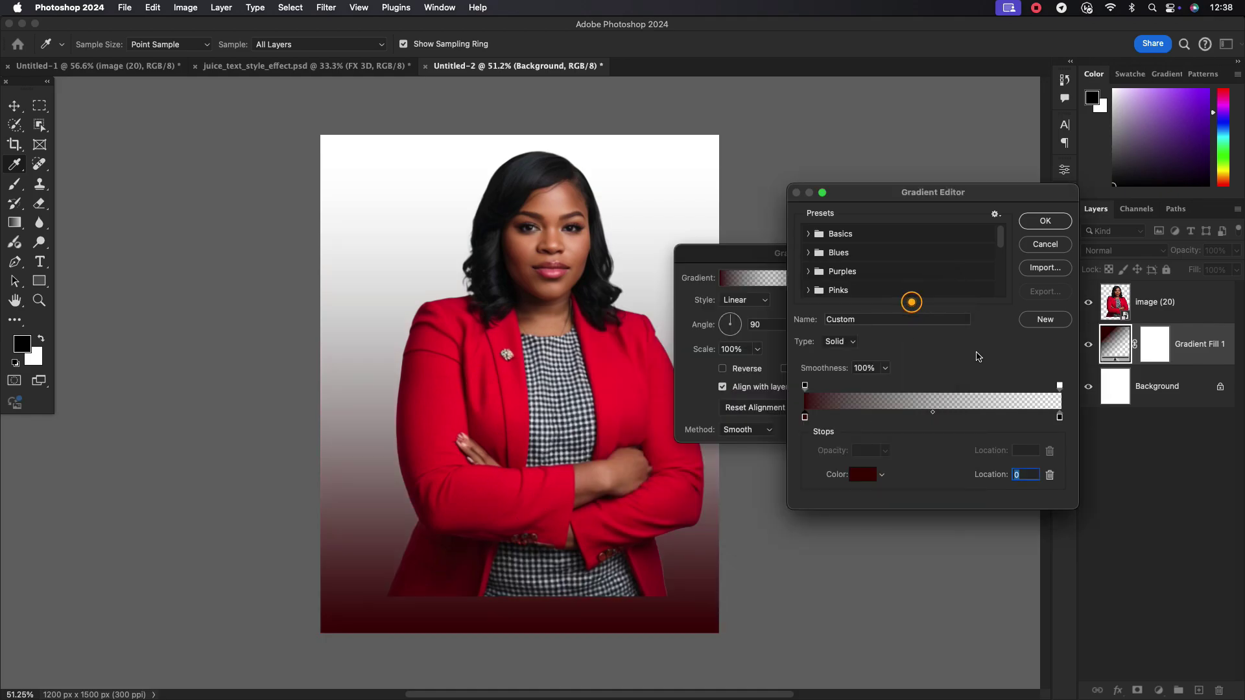
# Set the second stop to the jacket's bright red, remove transparency, place the dark stop at 26, and hide the portrait
pyautogui.doubleClick(1059, 417)
pyautogui.click(512, 325)
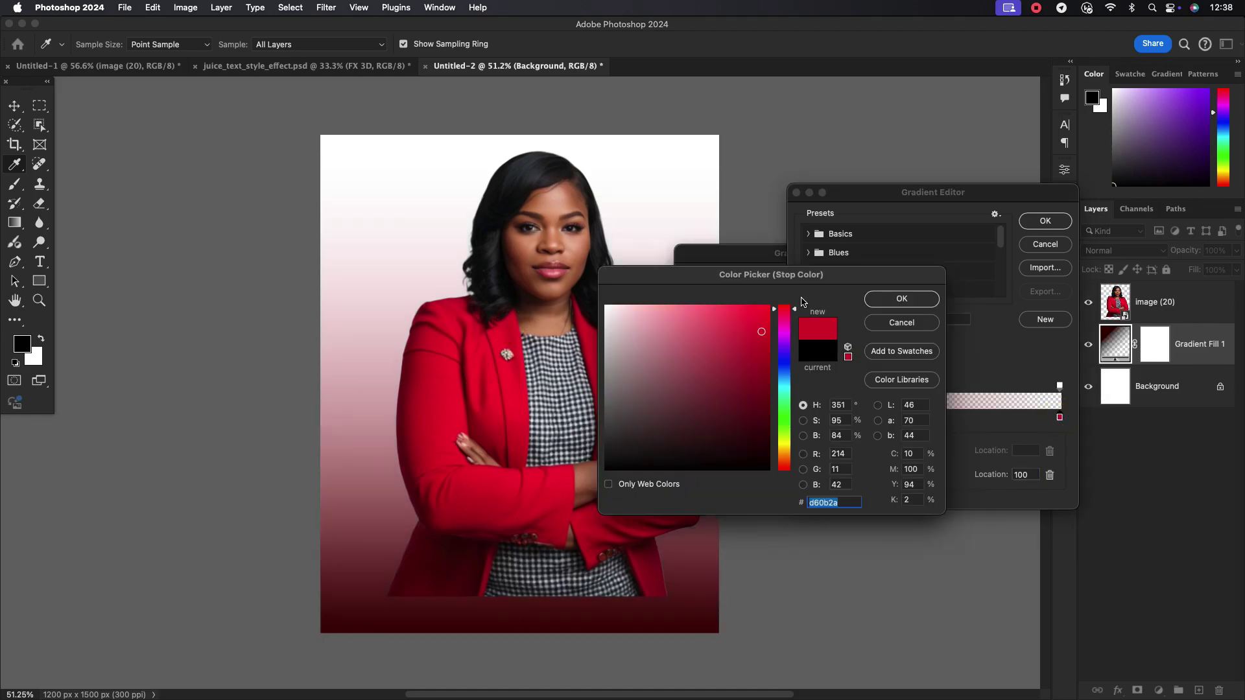
pyautogui.click(900, 300)
pyautogui.click(1059, 386)
pyautogui.press('Delete')
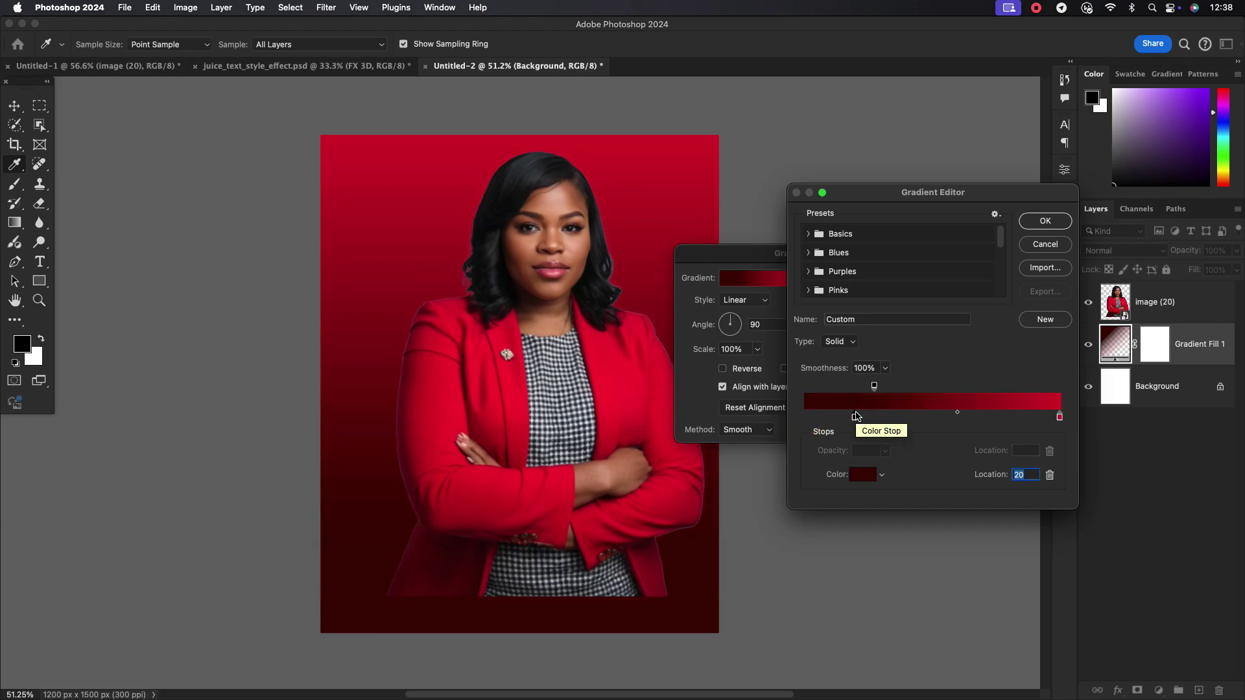
pyautogui.moveTo(855, 415); pyautogui.dragTo(871, 418)
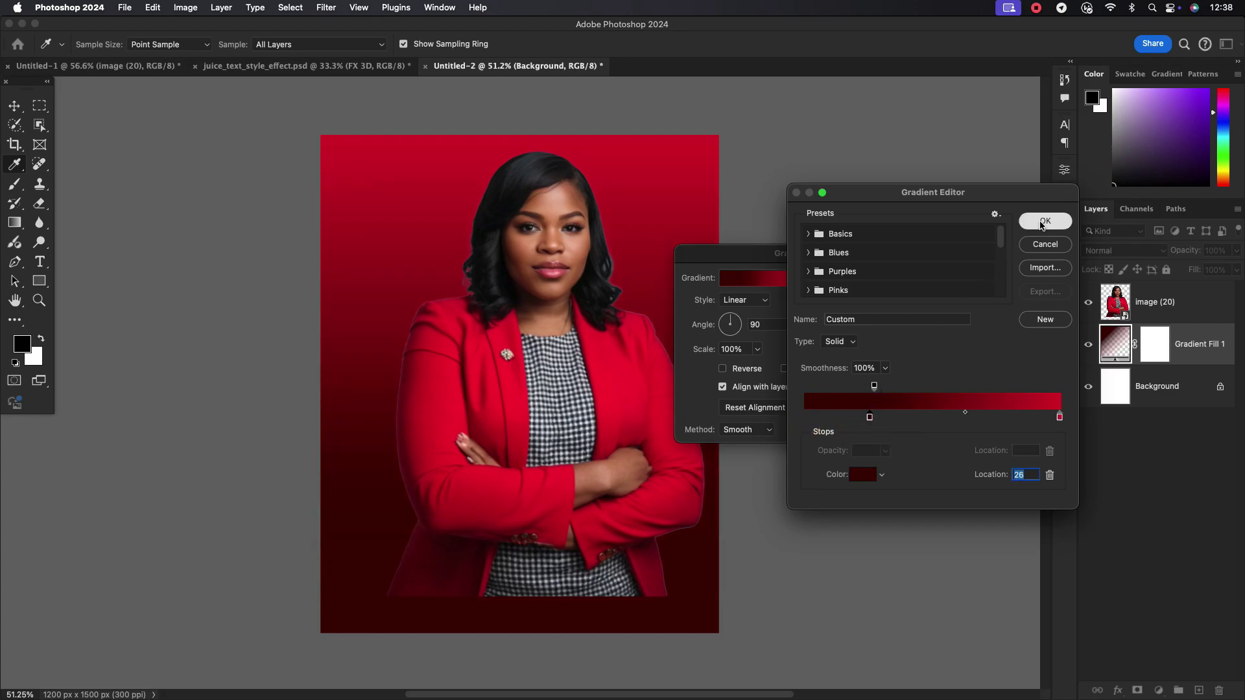
pyautogui.click(1042, 224)
pyautogui.click(897, 278)
pyautogui.press('v')
pyautogui.click(1088, 302)
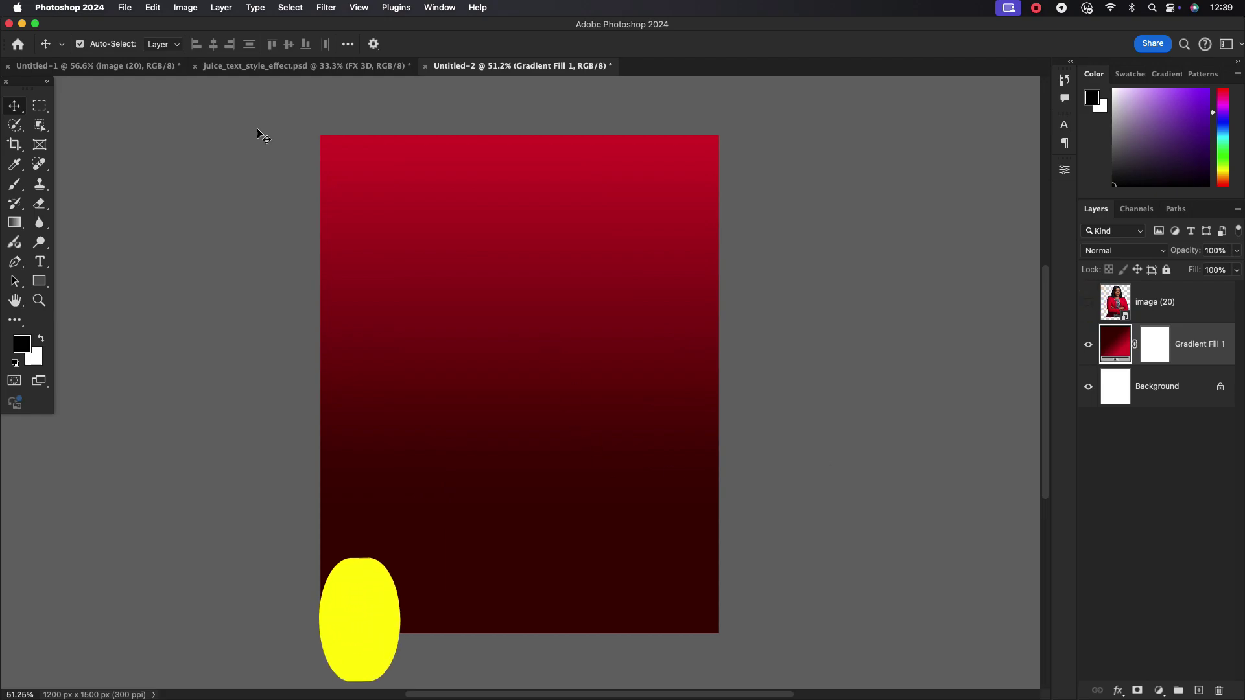
# Drag the staircase image from Untitled-1 into the poster, enlarge it to about 218%, and set Hard Light
pyautogui.click(97, 66)
pyautogui.moveTo(348, 454); pyautogui.dragTo(519, 253)
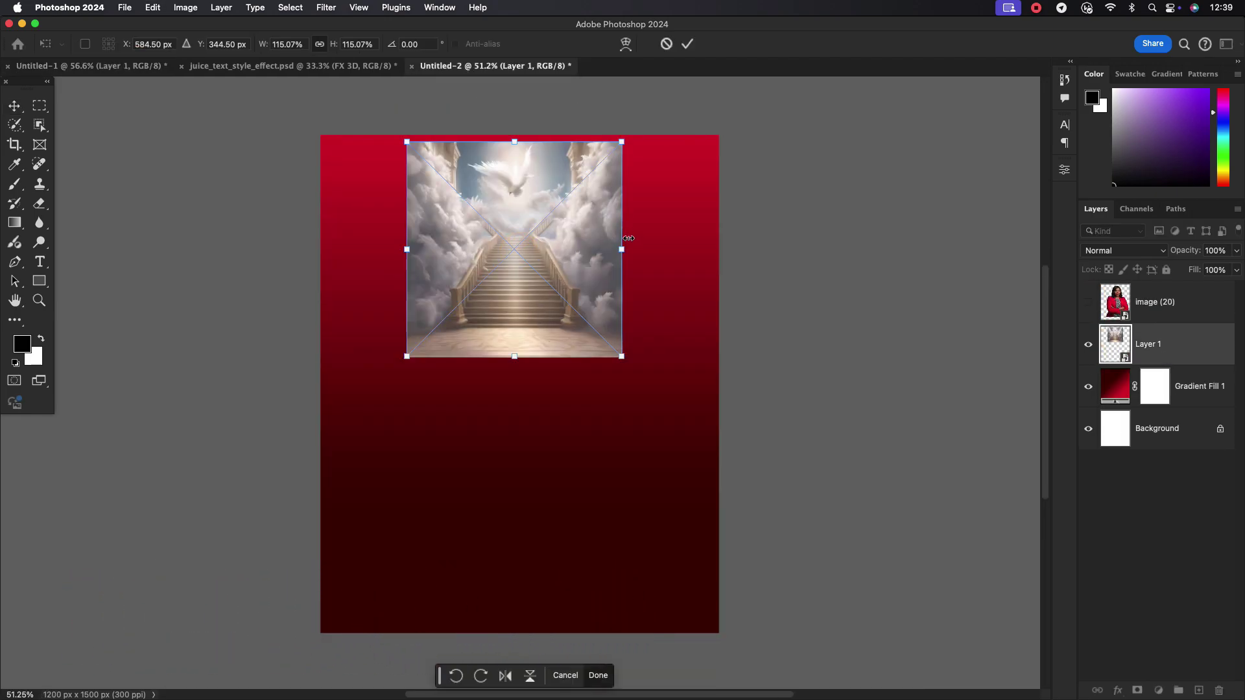
pyautogui.moveTo(621, 249); pyautogui.dragTo(604, 342)
pyautogui.click(687, 44)
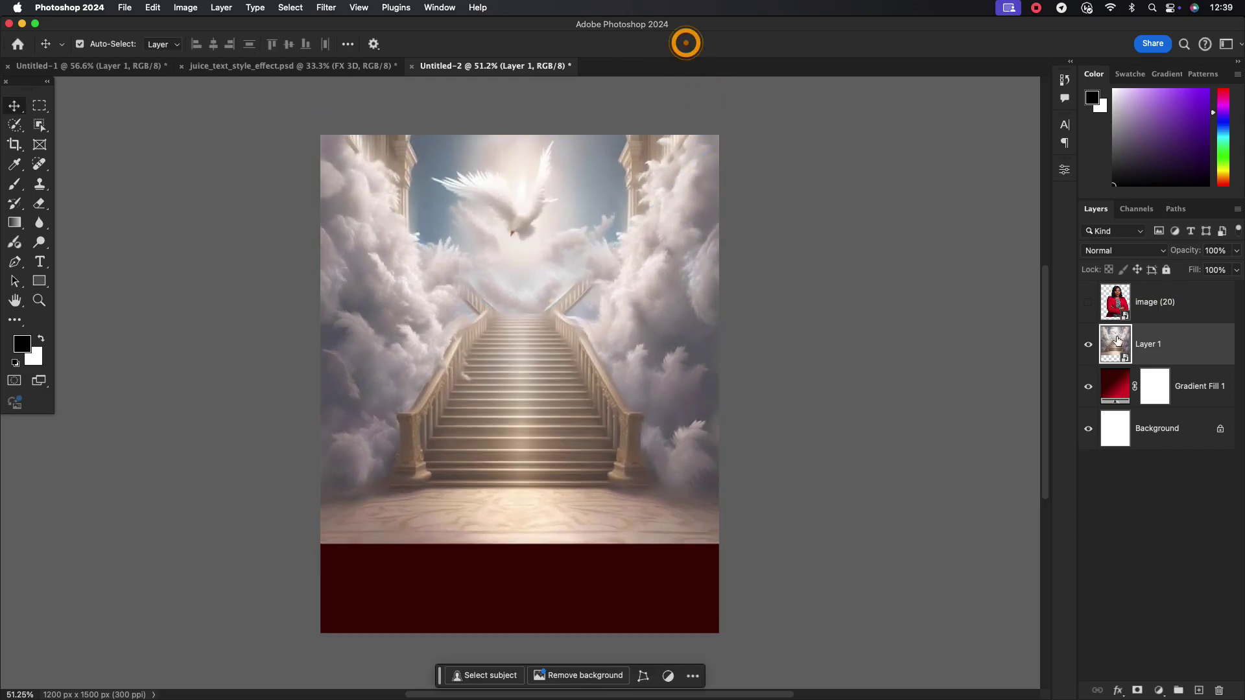
pyautogui.click(1161, 339)
pyautogui.click(1131, 248)
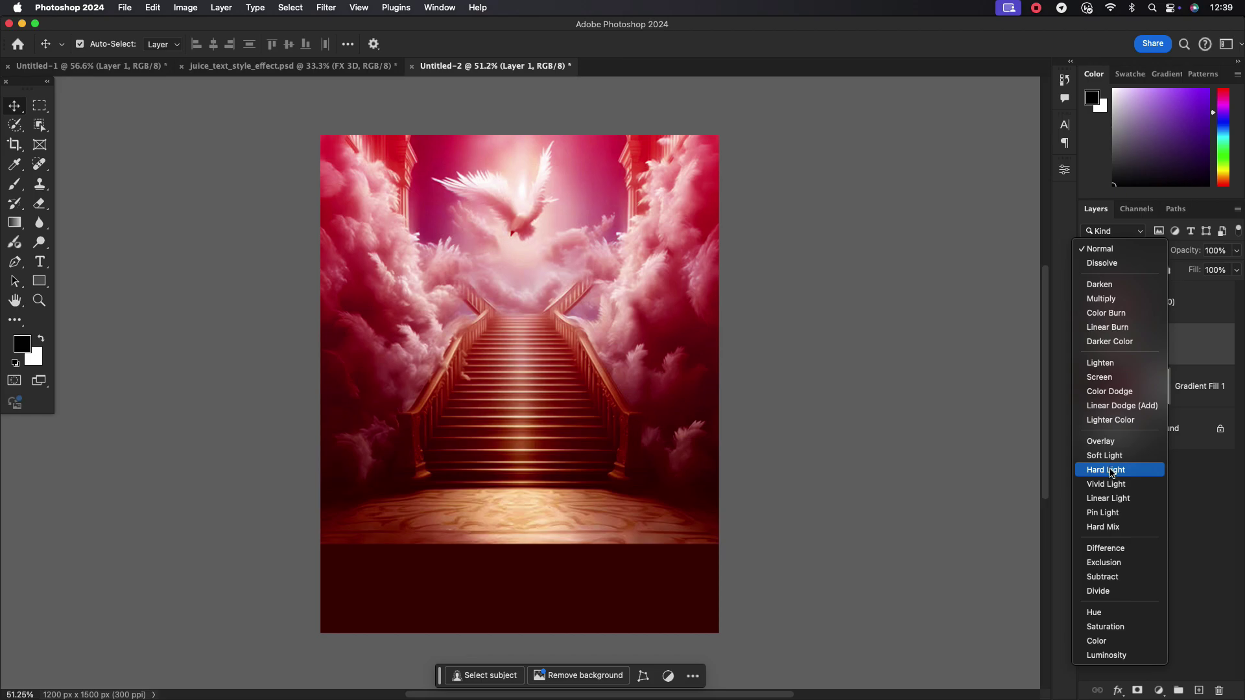
pyautogui.click(1110, 472)
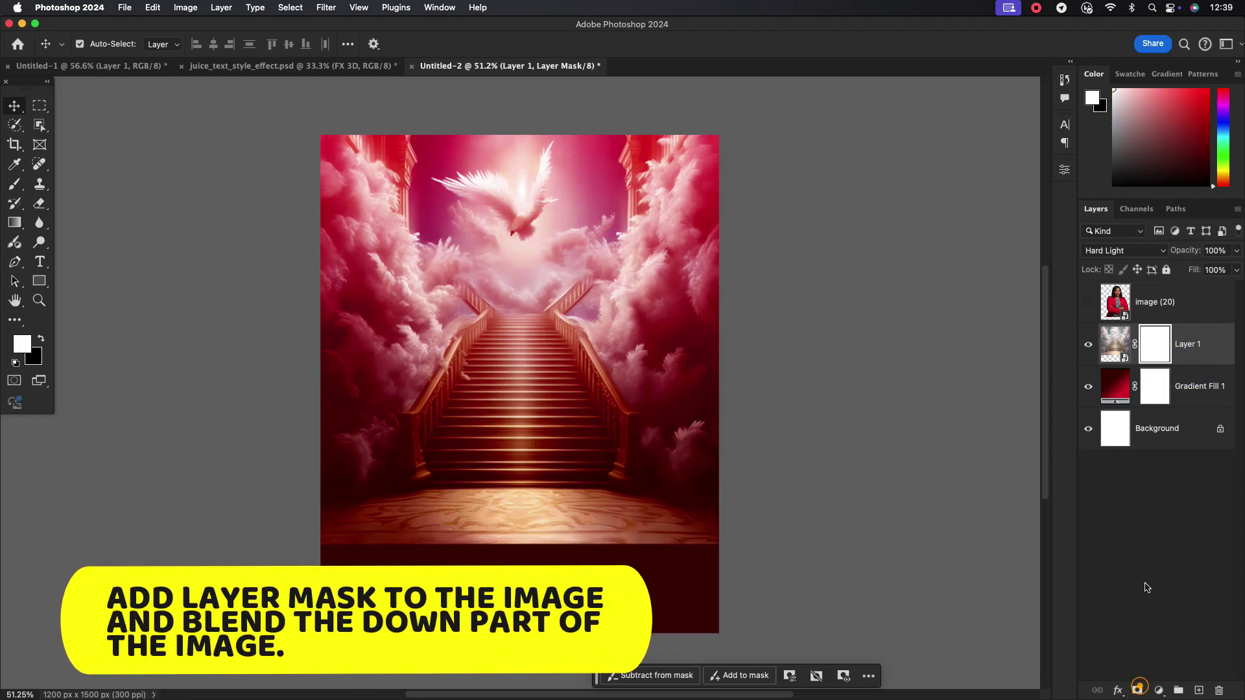
# Add a mask to the staircase layer and paint the lower canvas away with a 600 px black brush
pyautogui.click(1159, 356)
pyautogui.click(14, 183)
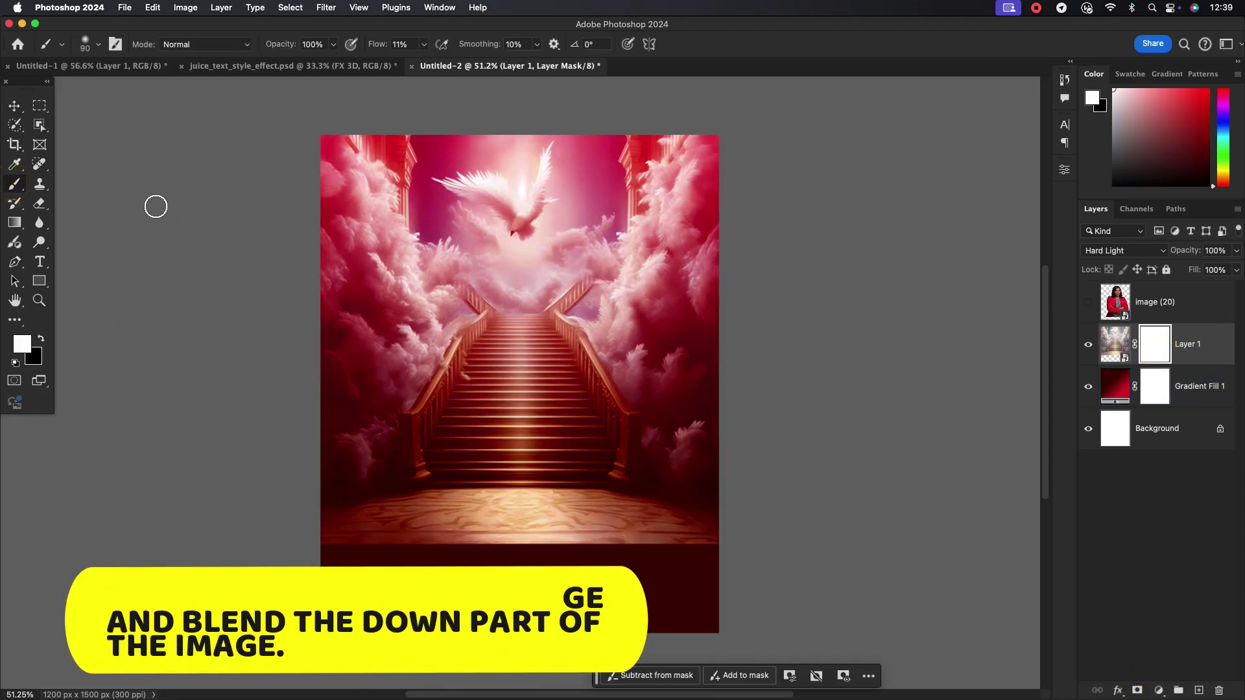
pyautogui.press(']')
pyautogui.press(']')
pyautogui.press(']')
pyautogui.press(']')
pyautogui.press(']')
pyautogui.press(']')
pyautogui.press(']')
pyautogui.press(']')
pyautogui.press(']')
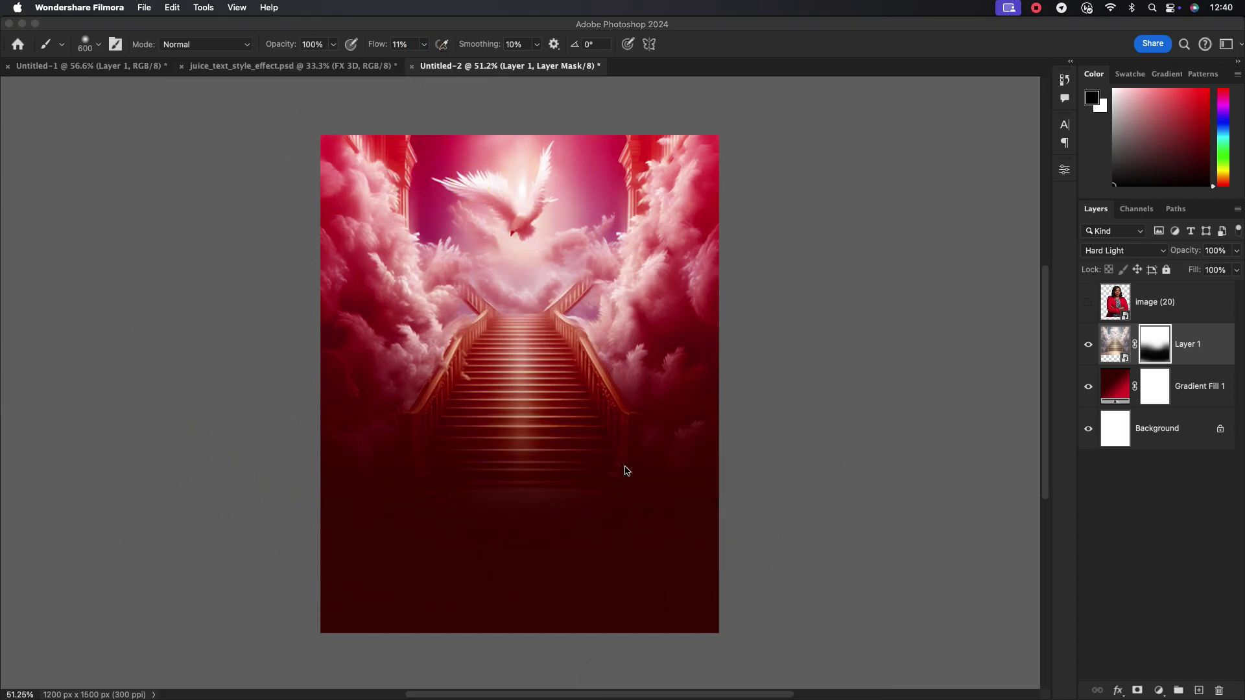
pyautogui.click(626, 471)
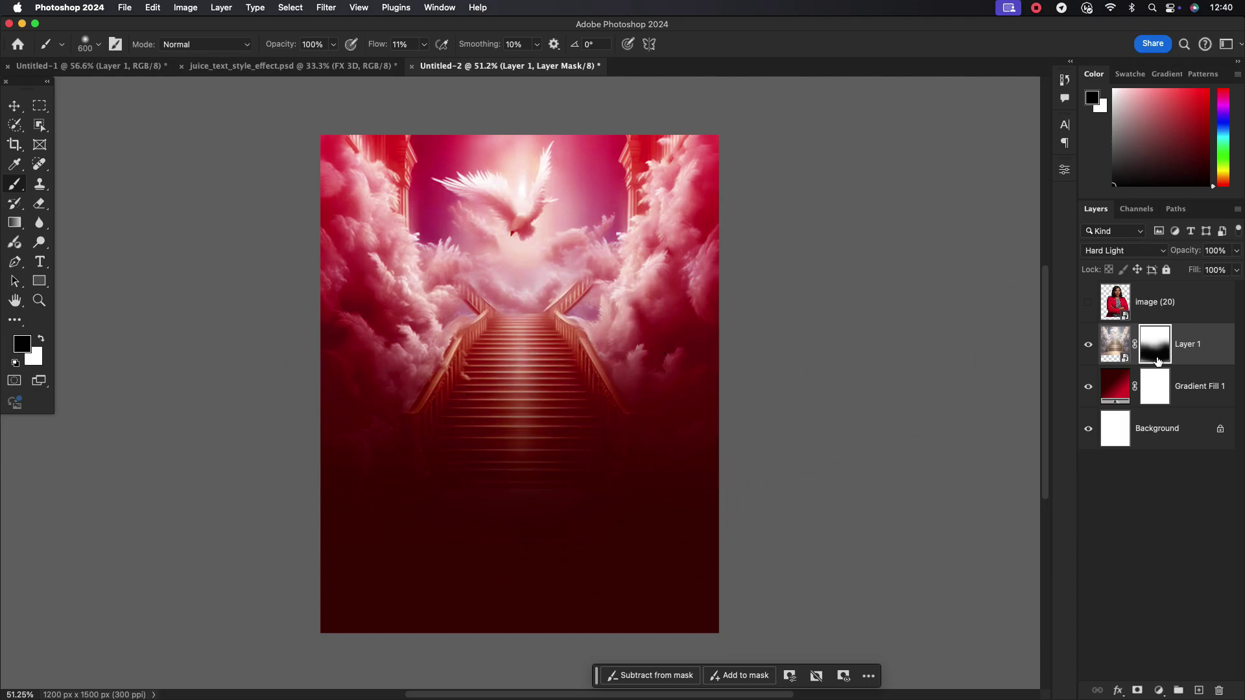
pyautogui.click(1200, 344)
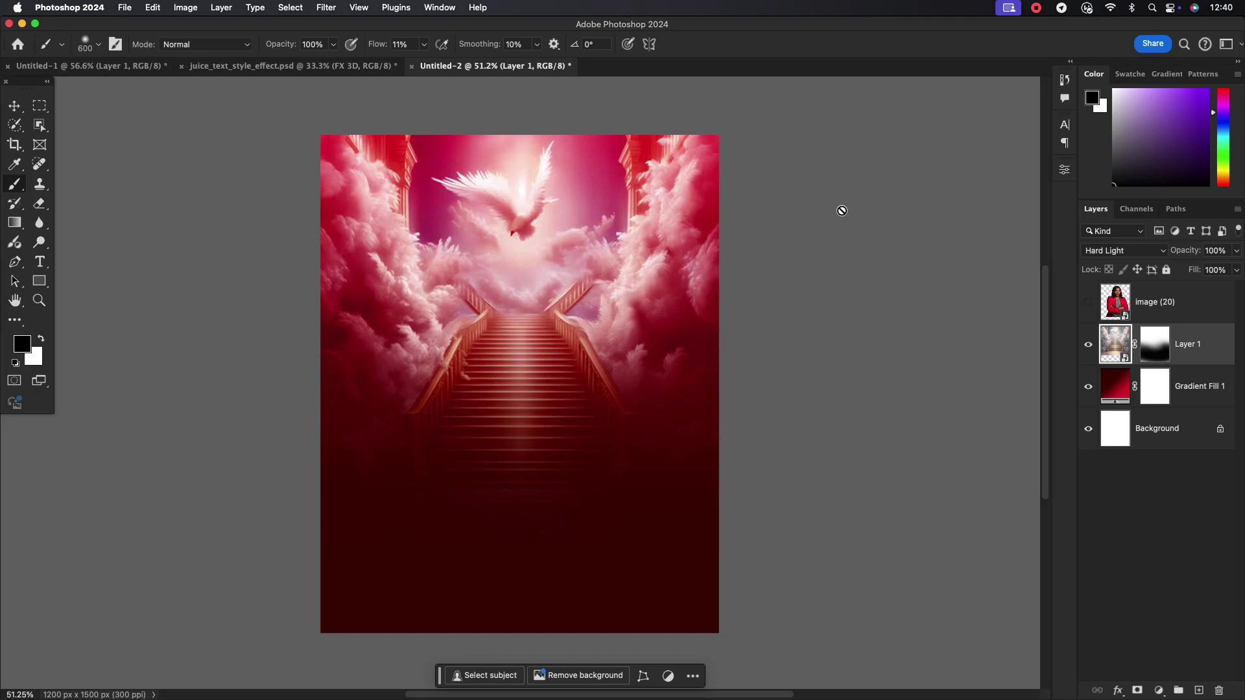
# Bring the stage-lights image into the poster as Layer 2, scale it to about 197%, set Screen, and add a mask
pyautogui.click(91, 66)
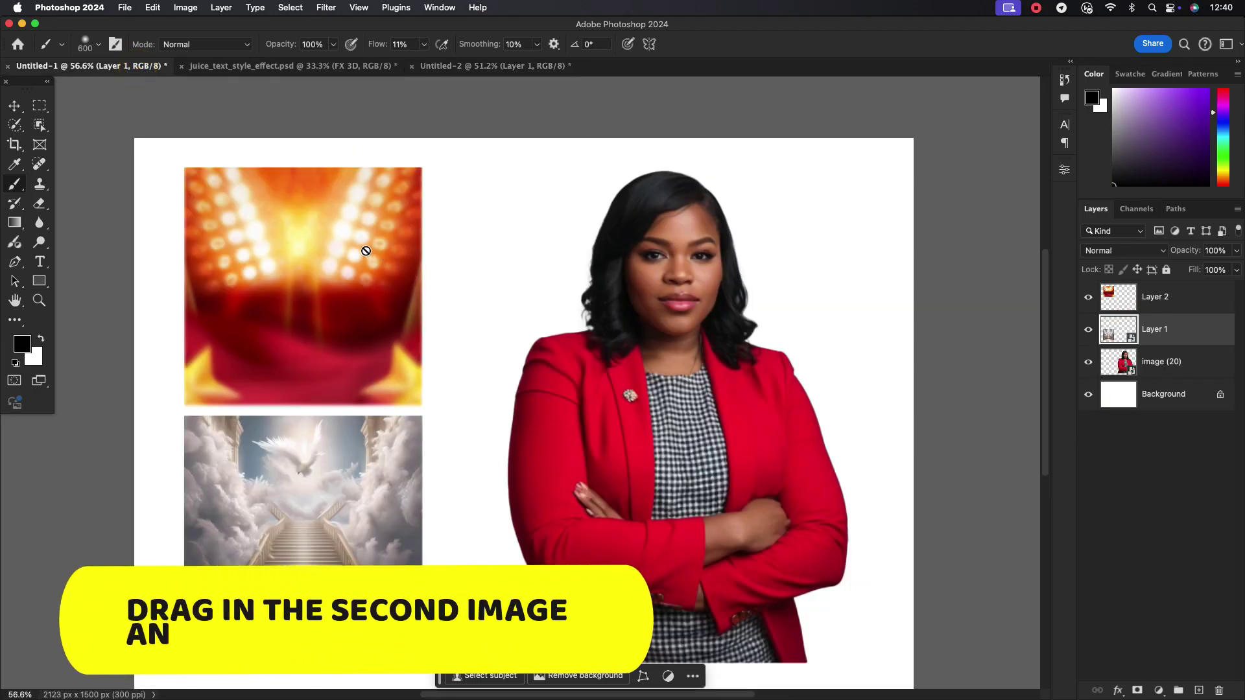
pyautogui.click(14, 105)
pyautogui.moveTo(368, 226); pyautogui.dragTo(507, 291)
pyautogui.press('super+t')
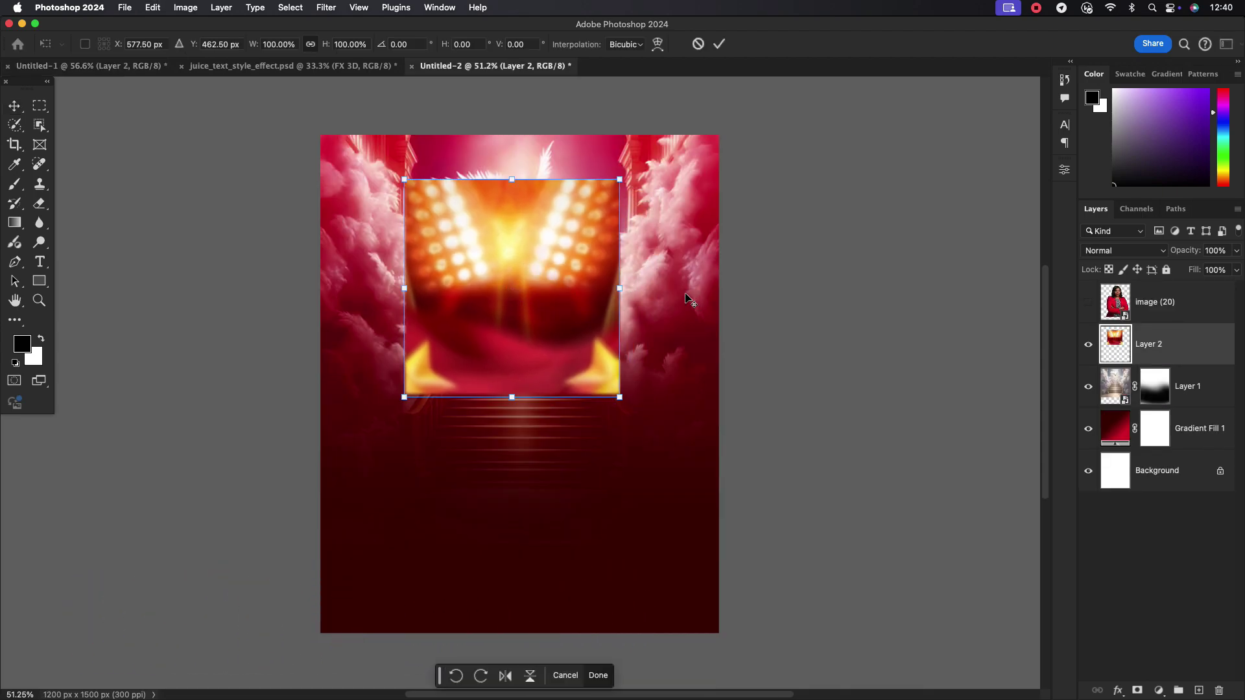
pyautogui.moveTo(619, 288); pyautogui.dragTo(724, 288)
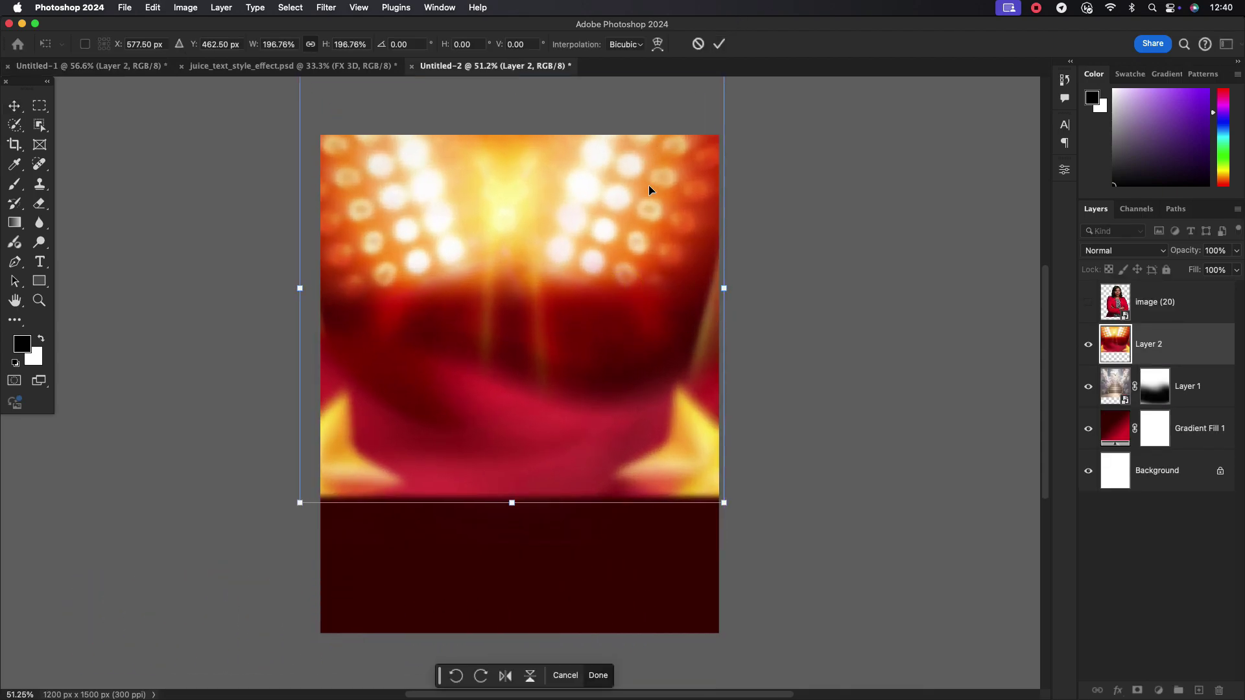
pyautogui.click(718, 44)
pyautogui.click(1124, 250)
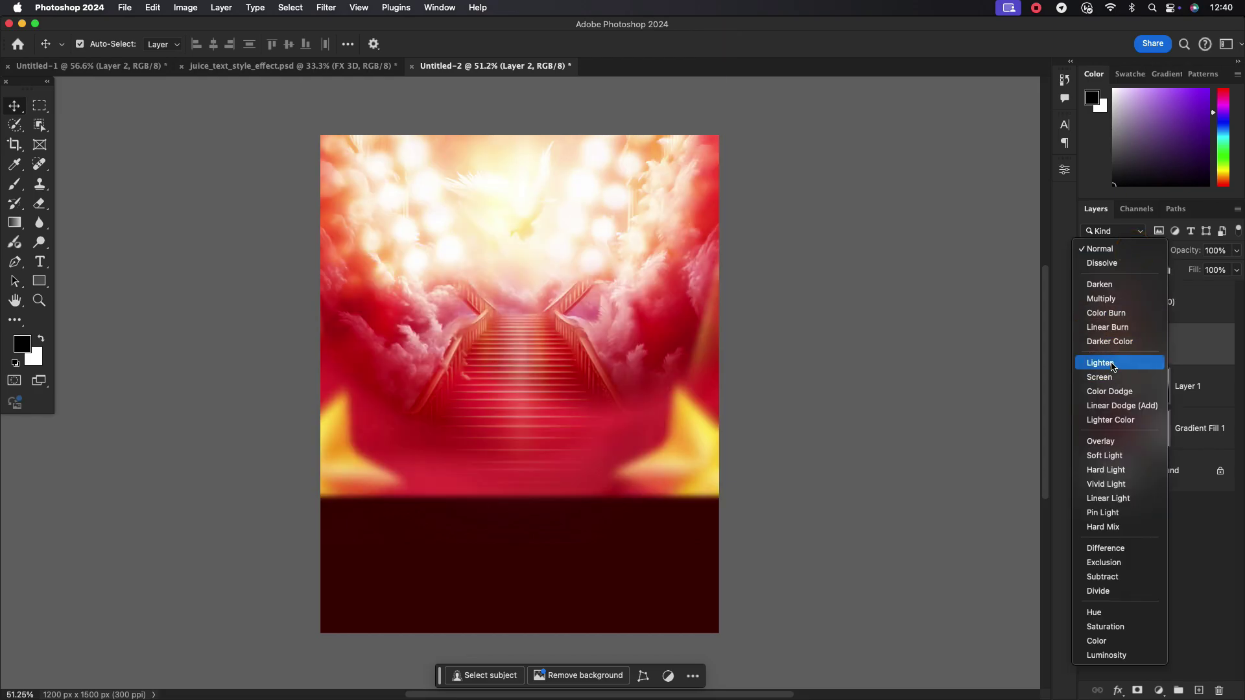
pyautogui.click(1113, 377)
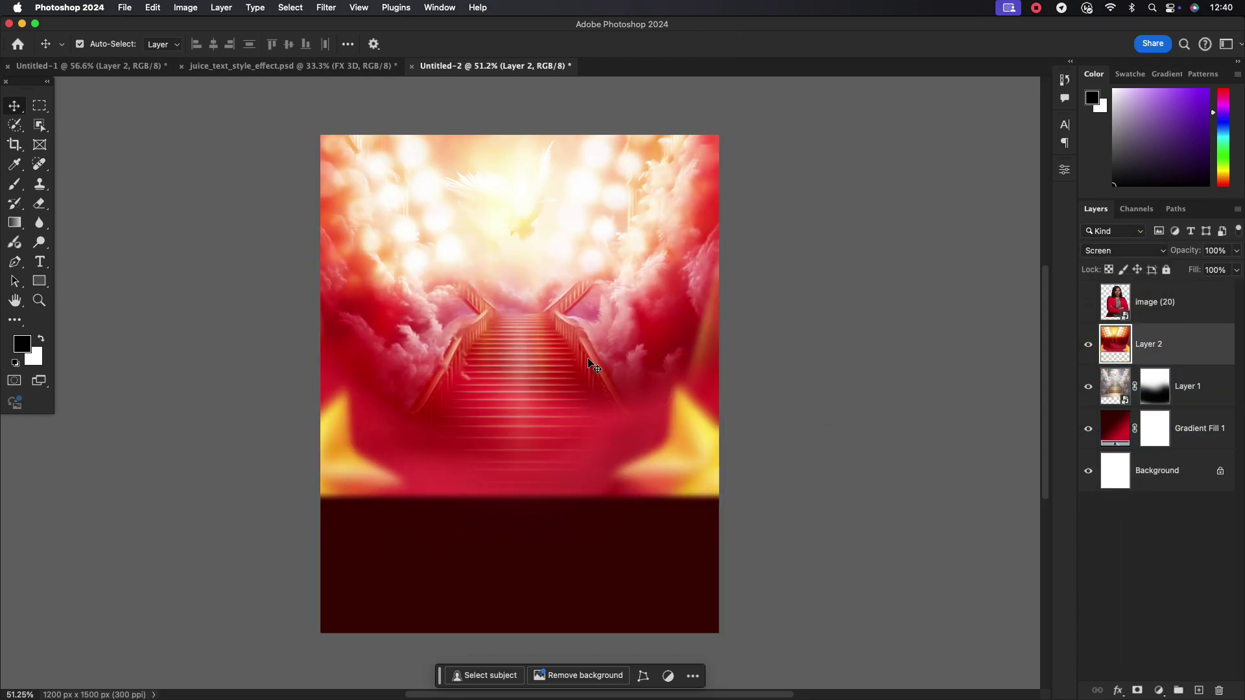
pyautogui.click(1137, 690)
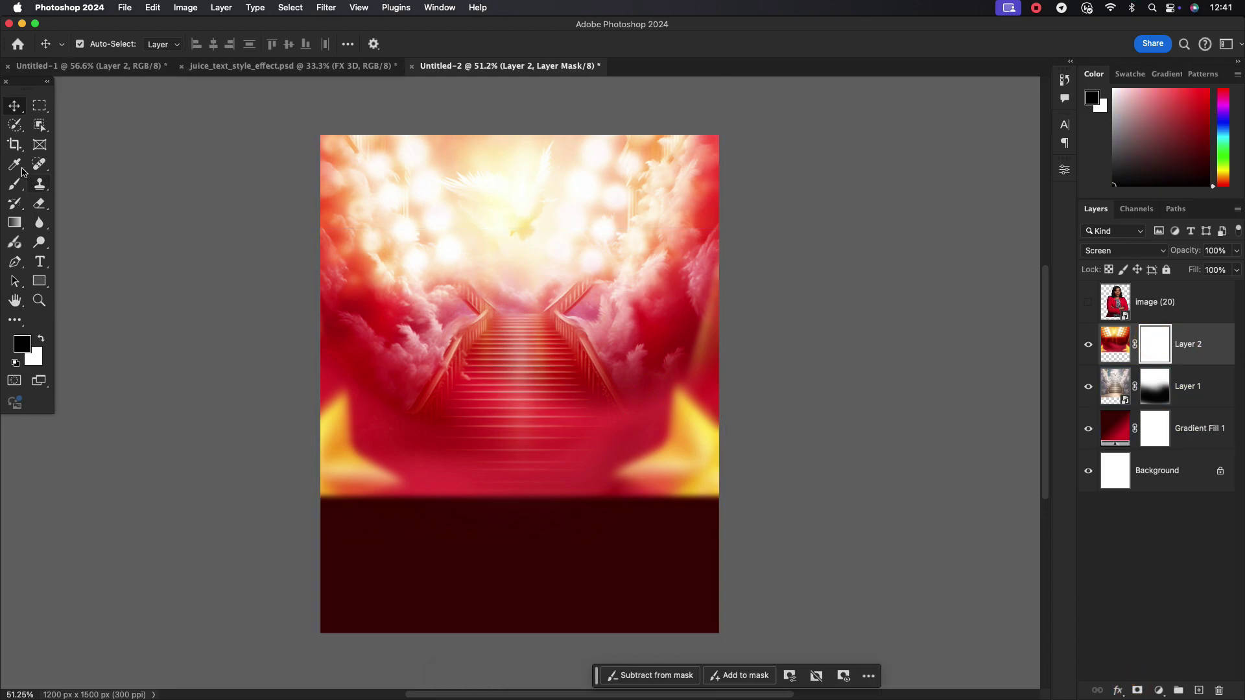
# Paint black on the stage-lights mask along the bottom, down the right edge and over the dove
pyautogui.click(12, 187)
pyautogui.moveTo(319, 519)
pyautogui.mouseDown()
pyautogui.moveTo(244, 353)
pyautogui.moveTo(406, 500)
pyautogui.moveTo(574, 490)
pyautogui.moveTo(353, 439)
pyautogui.moveTo(353, 536)
pyautogui.moveTo(374, 505)
pyautogui.moveTo(761, 376)
pyautogui.moveTo(648, 527)
pyautogui.moveTo(603, 528)
pyautogui.mouseUp()
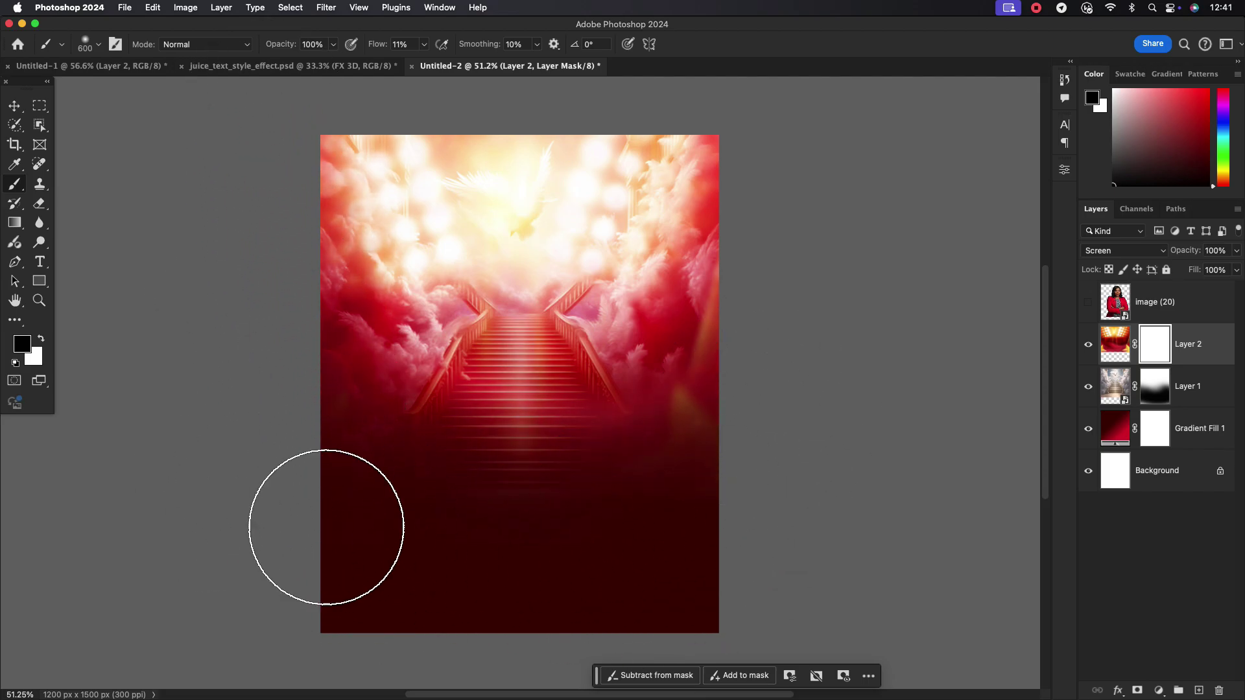
pyautogui.moveTo(754, 351); pyautogui.dragTo(713, 527)
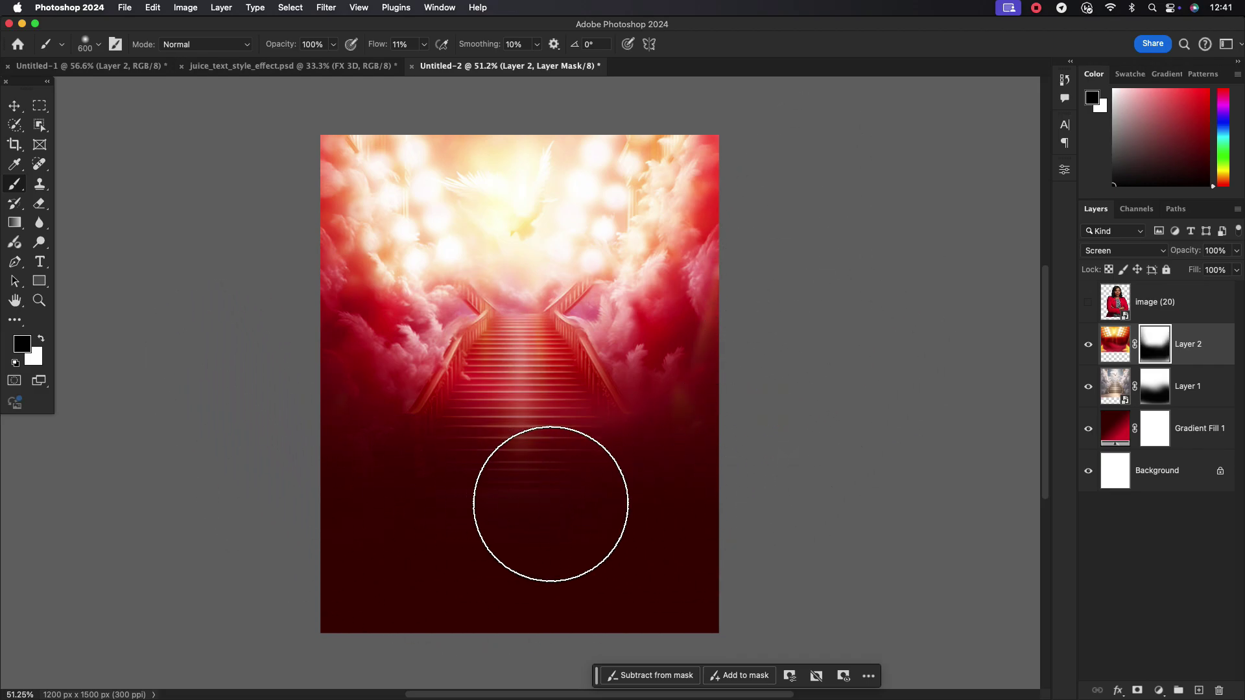
pyautogui.moveTo(517, 182)
pyautogui.mouseDown()
pyautogui.moveTo(516, 220)
pyautogui.moveTo(517, 162)
pyautogui.mouseUp()
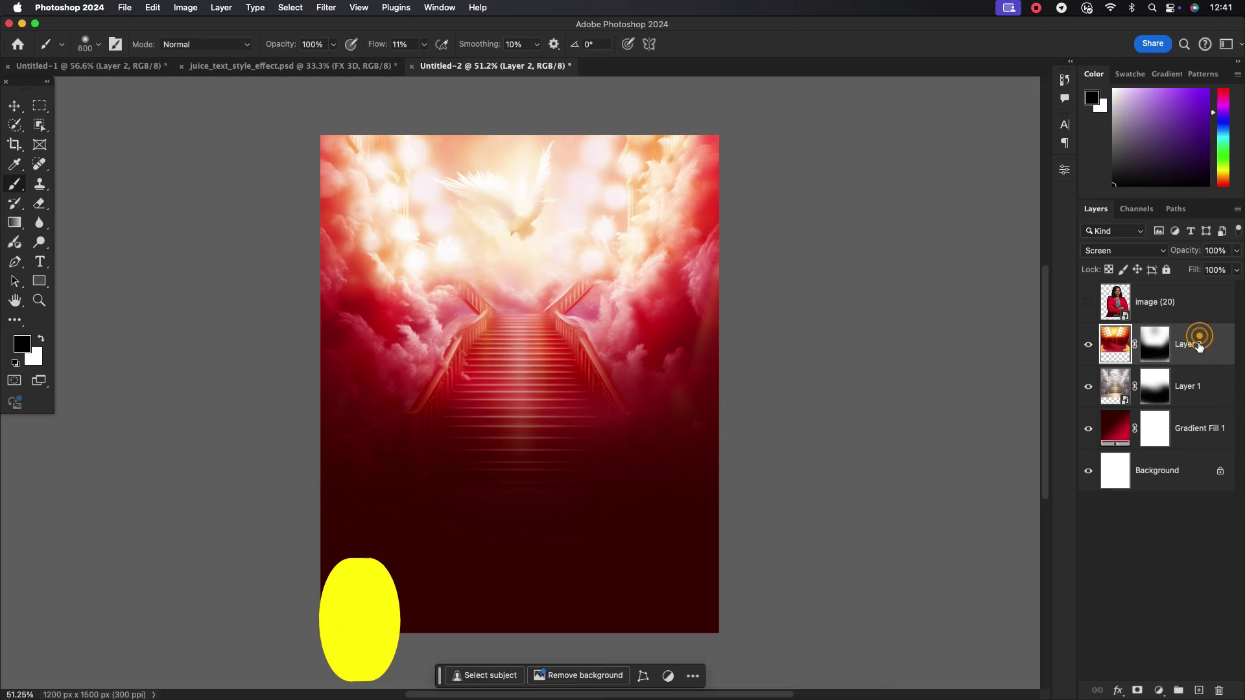
pyautogui.click(1198, 691)
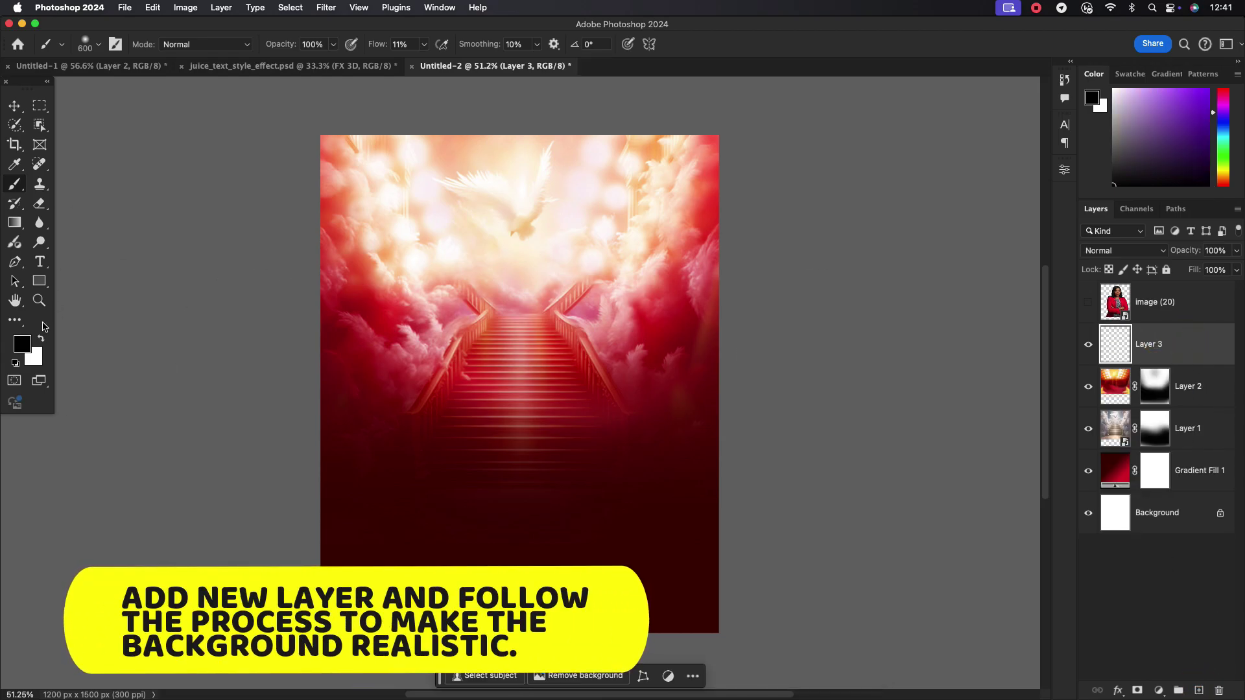
# Paint cream sampled from the clouds on Layer 3 over the dove, clouds and stairs with a 600 px brush
pyautogui.click(22, 344)
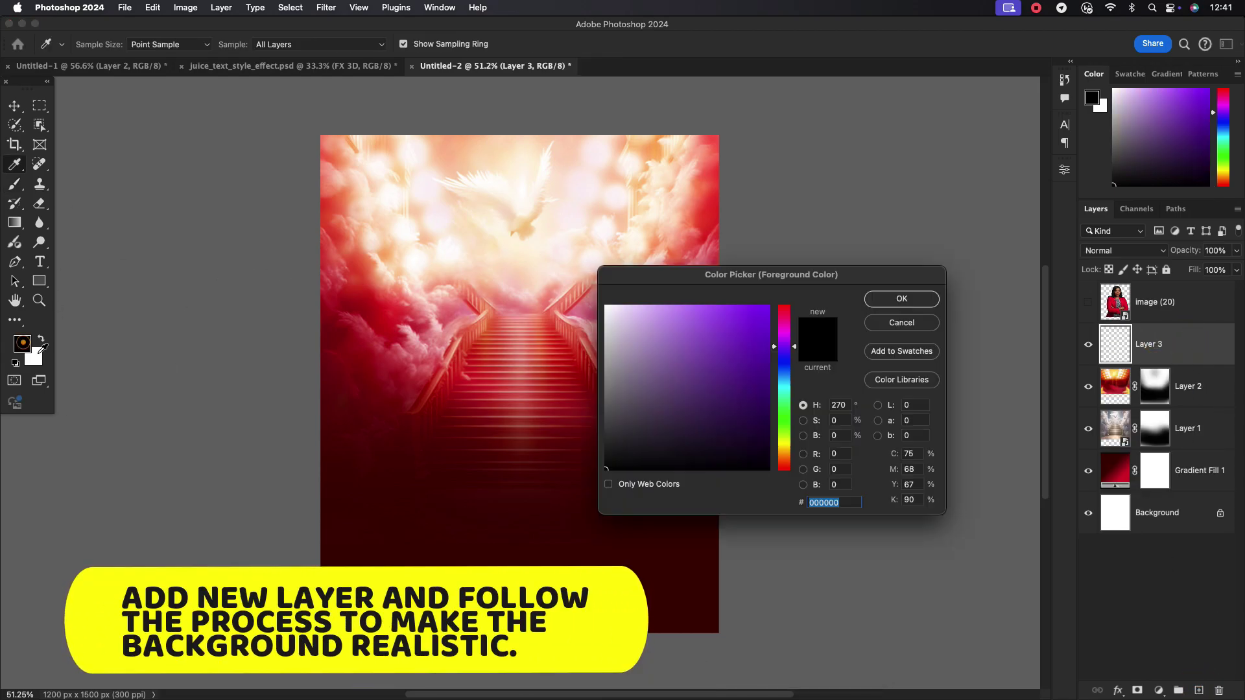
pyautogui.click(418, 245)
pyautogui.click(880, 297)
pyautogui.press('b')
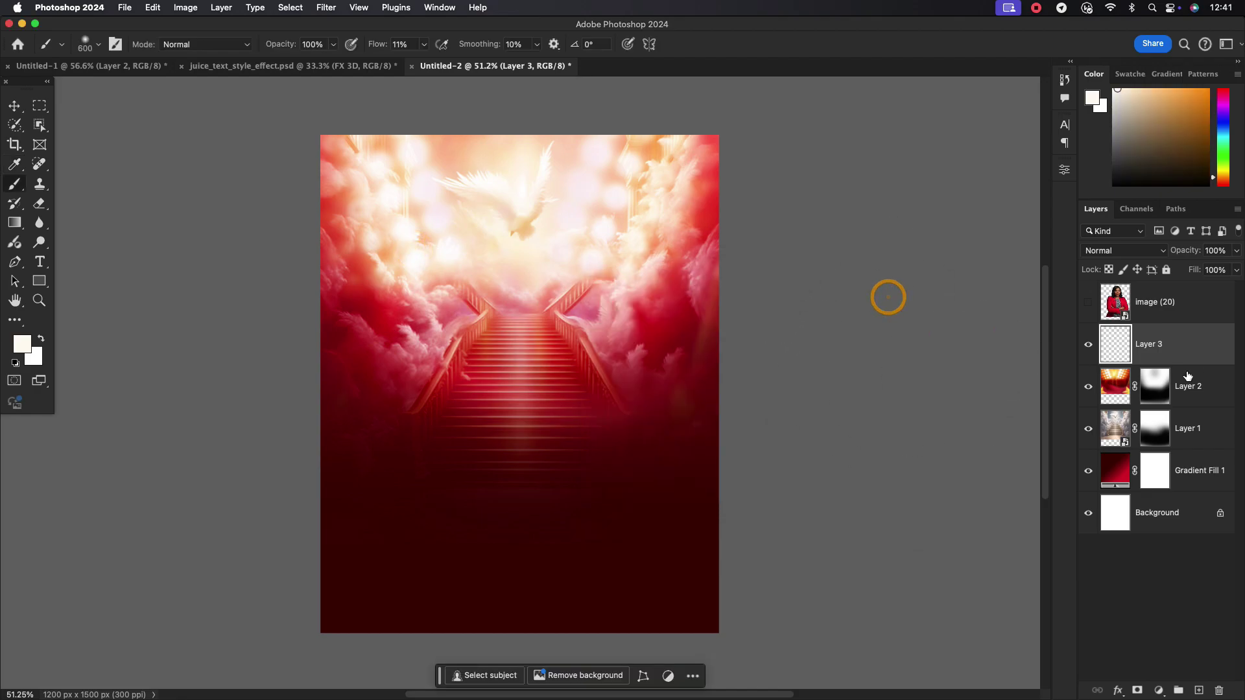
pyautogui.moveTo(591, 167)
pyautogui.mouseDown()
pyautogui.moveTo(546, 228)
pyautogui.moveTo(414, 281)
pyautogui.moveTo(470, 346)
pyautogui.moveTo(387, 149)
pyautogui.moveTo(361, 356)
pyautogui.moveTo(311, 158)
pyautogui.mouseUp()
pyautogui.moveTo(651, 341)
pyautogui.mouseDown()
pyautogui.moveTo(549, 258)
pyautogui.moveTo(497, 308)
pyautogui.moveTo(609, 358)
pyautogui.moveTo(411, 344)
pyautogui.moveTo(392, 202)
pyautogui.moveTo(741, 106)
pyautogui.moveTo(758, 140)
pyautogui.moveTo(728, 139)
pyautogui.moveTo(793, 337)
pyautogui.moveTo(792, 249)
pyautogui.moveTo(598, 136)
pyautogui.moveTo(398, 96)
pyautogui.moveTo(626, 377)
pyautogui.moveTo(574, 301)
pyautogui.mouseUp()
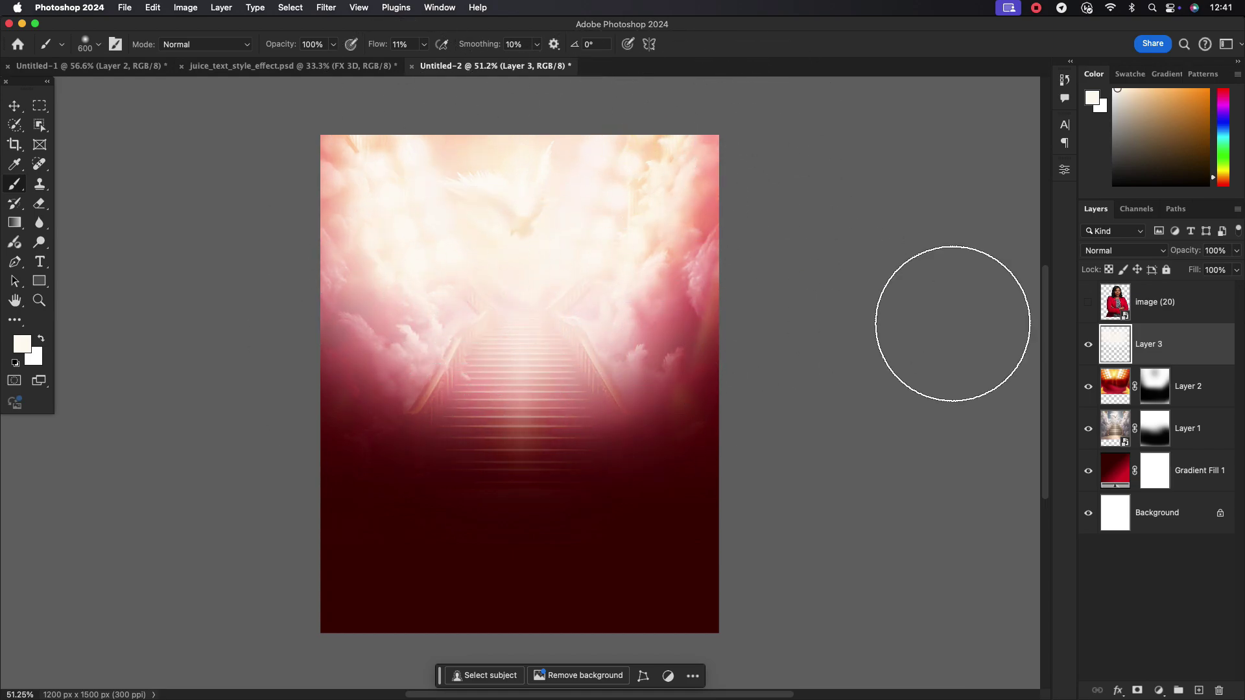
pyautogui.click(1162, 690)
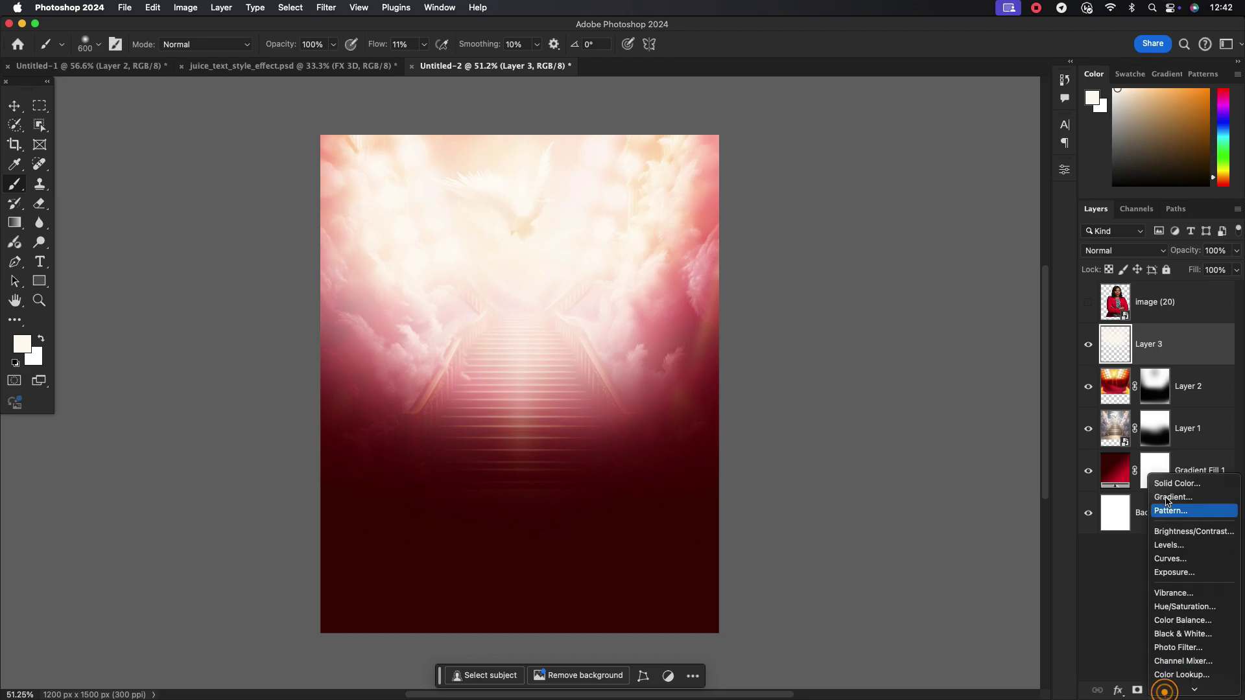
# Add a Levels adjustment with black input 11 and white input 249
pyautogui.click(1179, 547)
pyautogui.moveTo(886, 307); pyautogui.dragTo(892, 313)
pyautogui.moveTo(1021, 309); pyautogui.dragTo(964, 310)
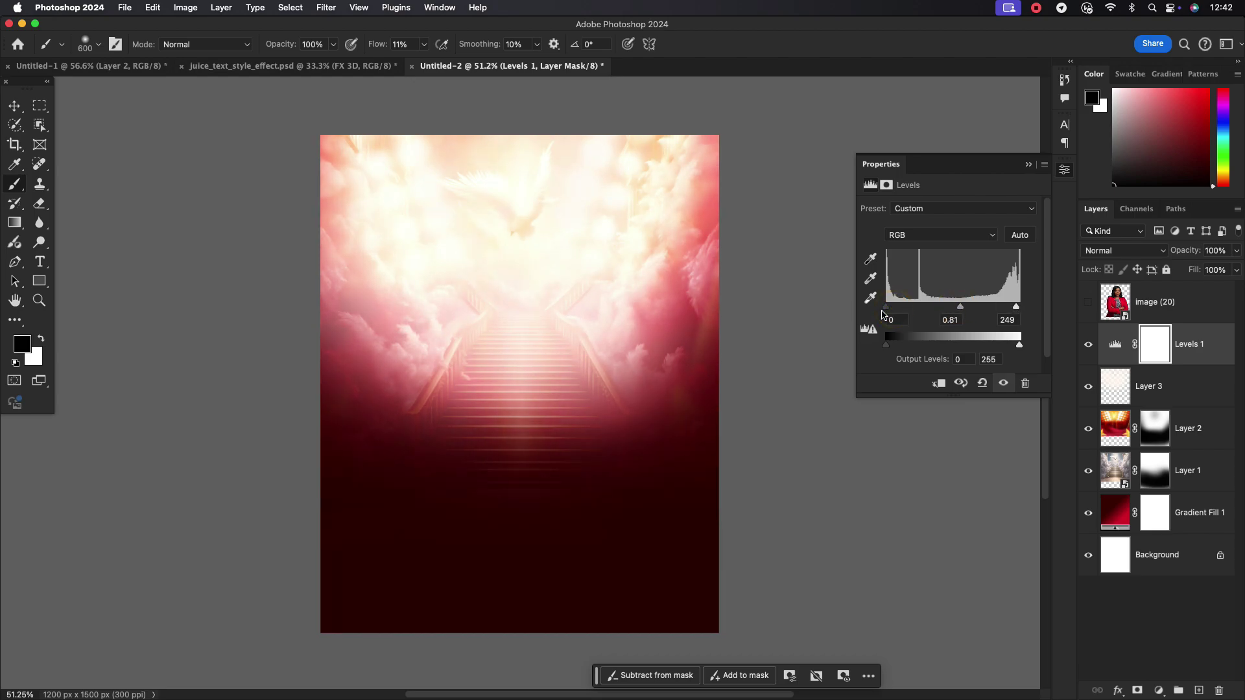
pyautogui.moveTo(957, 312); pyautogui.dragTo(955, 311)
pyautogui.click(1027, 164)
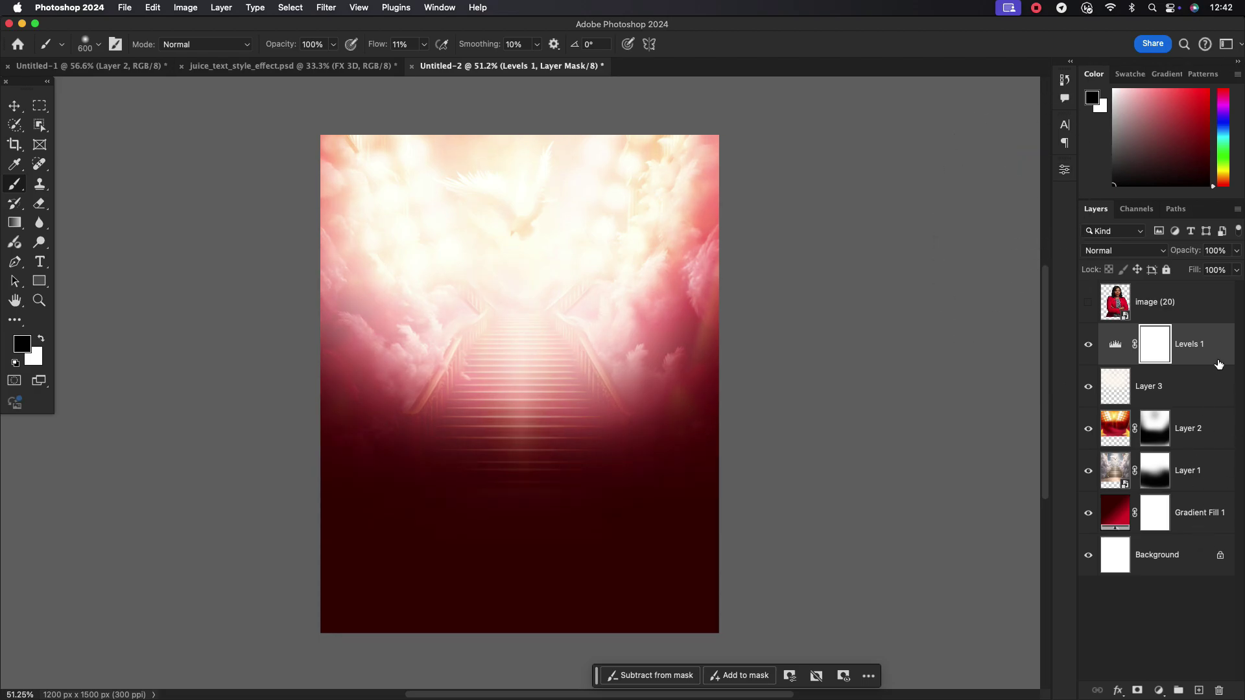
# Add a Hue/Saturation adjustment boosting saturation, and make the image (20) photo visible again
pyautogui.click(1161, 690)
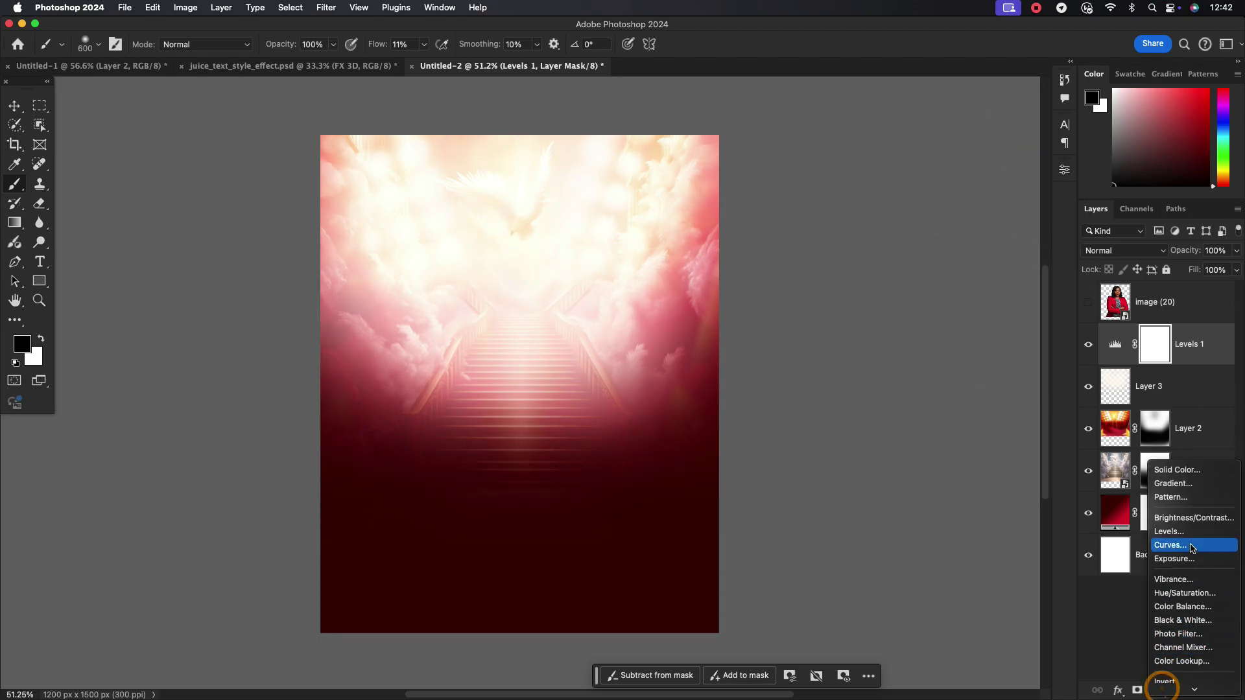
pyautogui.click(1183, 591)
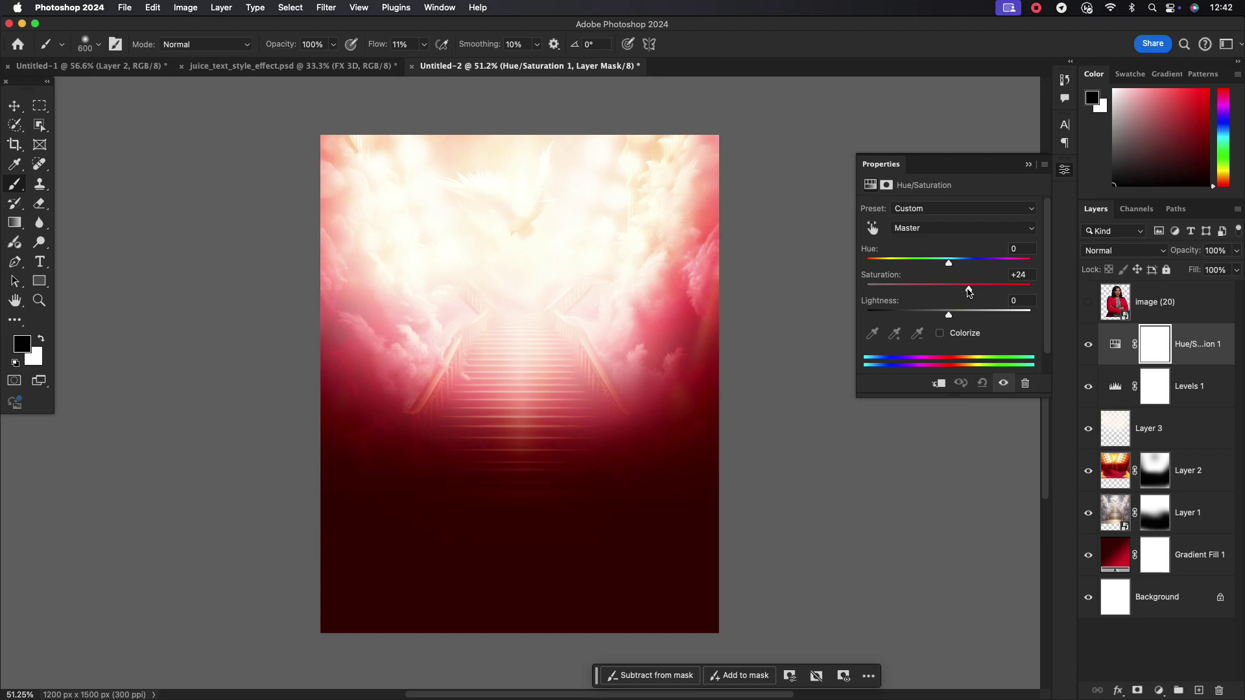
pyautogui.moveTo(948, 262); pyautogui.dragTo(955, 266)
pyautogui.click(1028, 165)
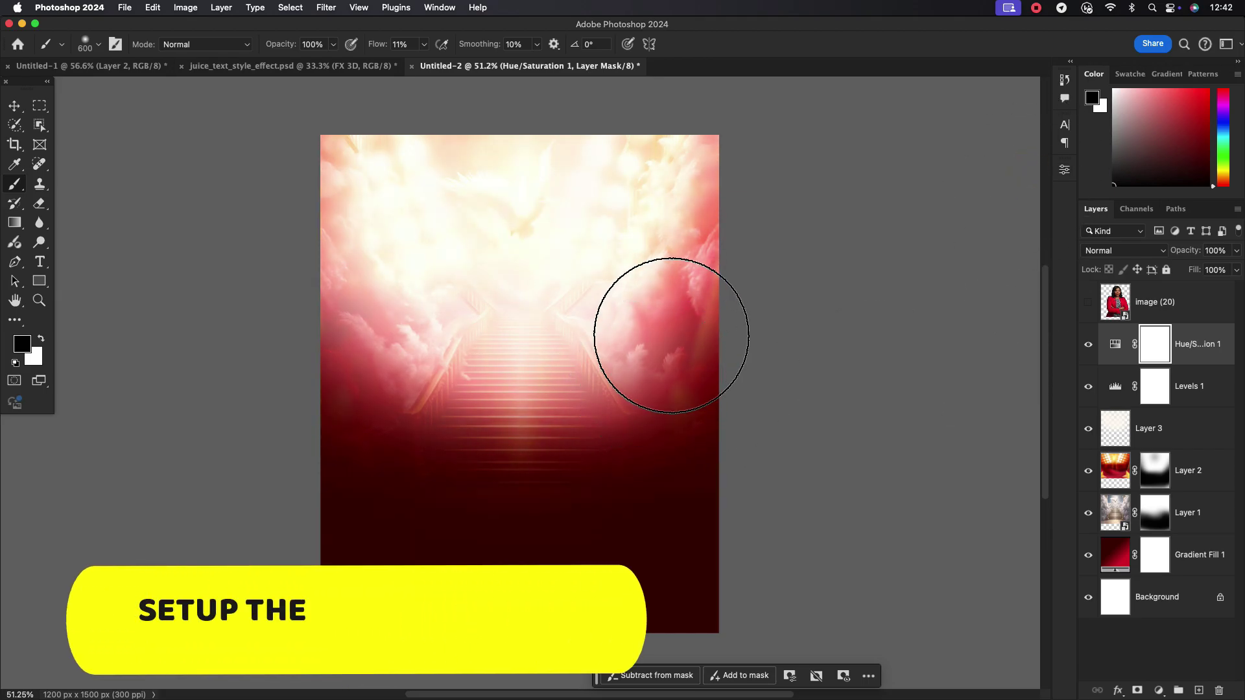
pyautogui.click(1088, 302)
# Scale the image (20) photo down to about 63% and flip it horizontally
pyautogui.click(14, 105)
pyautogui.click(537, 317)
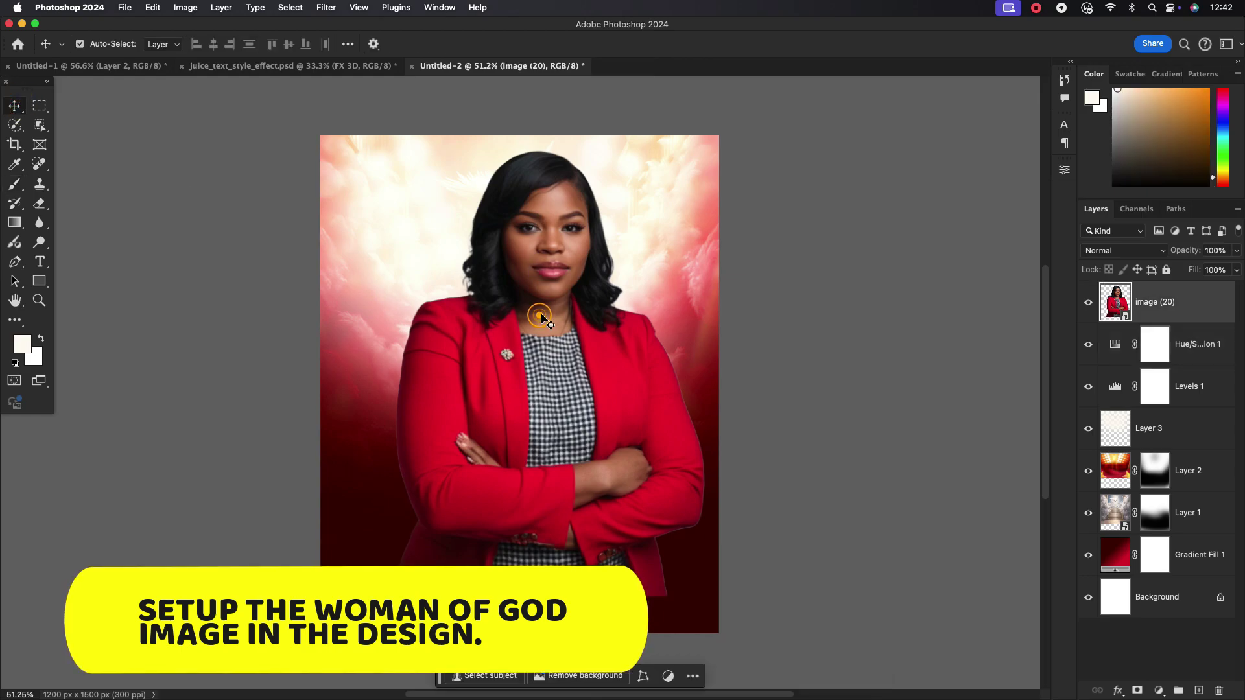
pyautogui.press('super+t')
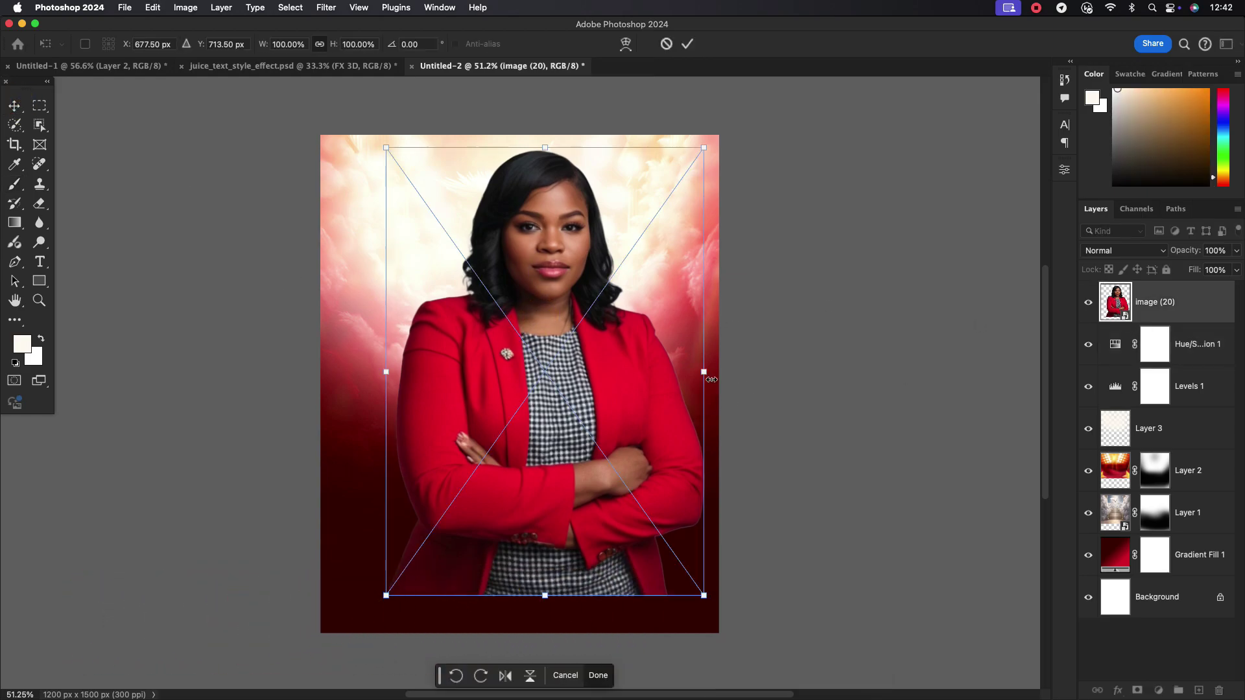
pyautogui.moveTo(711, 379); pyautogui.dragTo(645, 372)
pyautogui.rightClick(585, 389)
pyautogui.rightClick(570, 399)
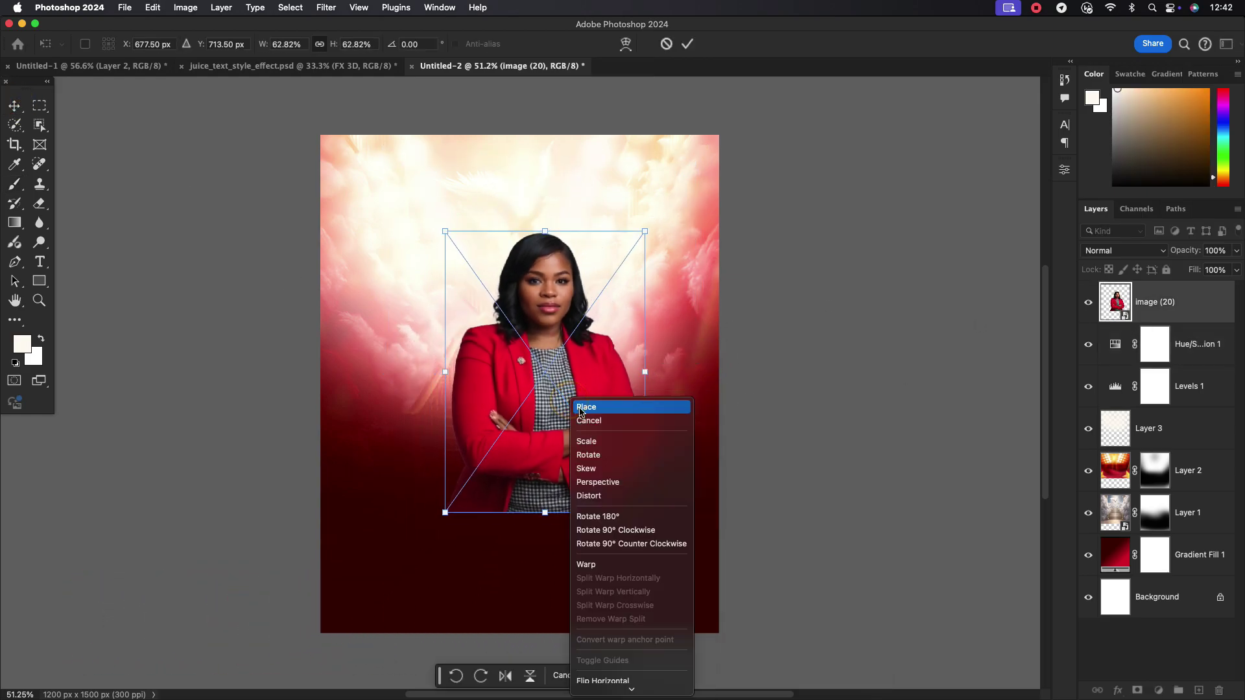
pyautogui.click(611, 674)
# Move the flipped photo into the bottom-right corner, enlarge it to 69.57%, and commit the transform
pyautogui.moveTo(586, 405); pyautogui.dragTo(662, 516)
pyautogui.moveTo(519, 352); pyautogui.dragTo(499, 323)
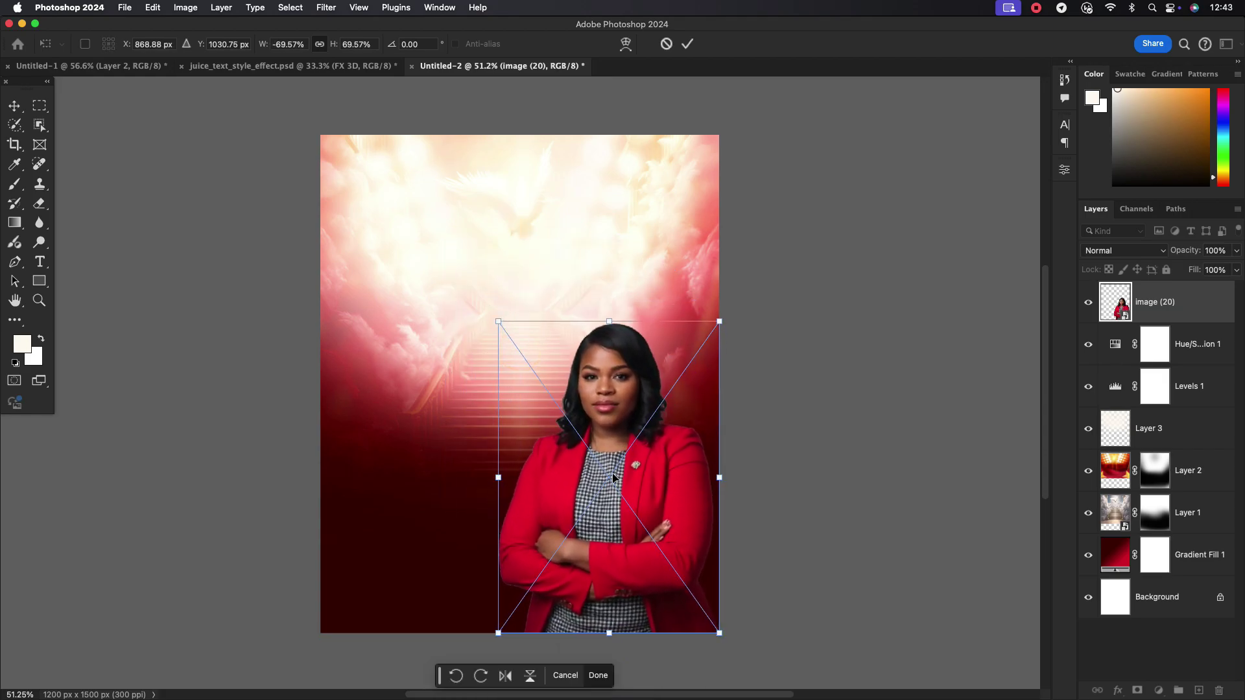
pyautogui.moveTo(614, 478); pyautogui.dragTo(652, 491)
pyautogui.click(686, 46)
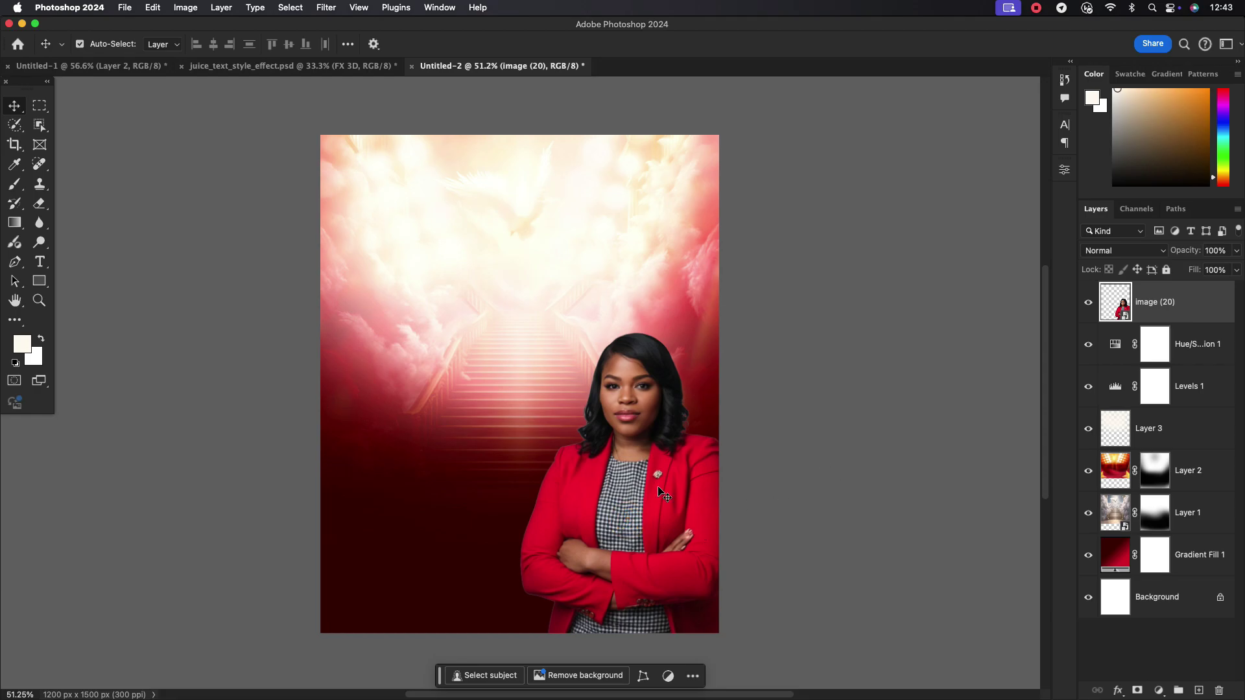
pyautogui.scroll(1, 658, 491)
pyautogui.scroll(-1, 661, 489)
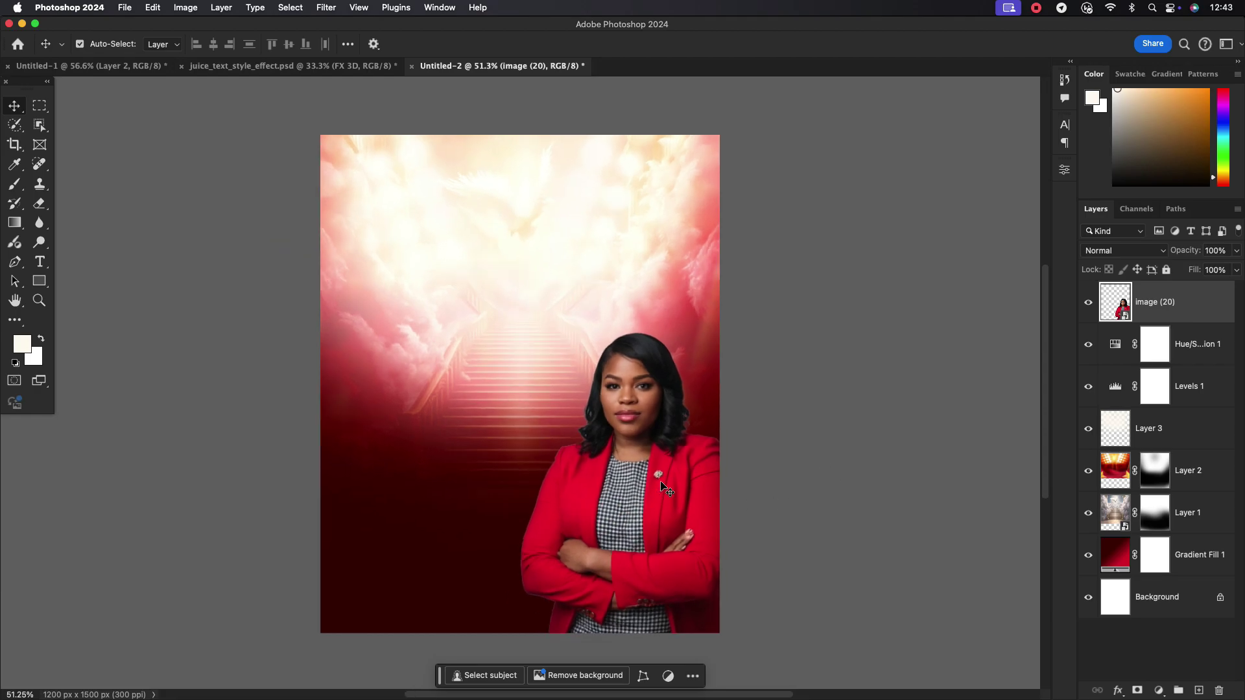
# In juice_text_style_effect.psd, edit the smart object's text from JUICE to LATER / GLORY on two lines
pyautogui.click(321, 66)
pyautogui.doubleClick(1118, 295)
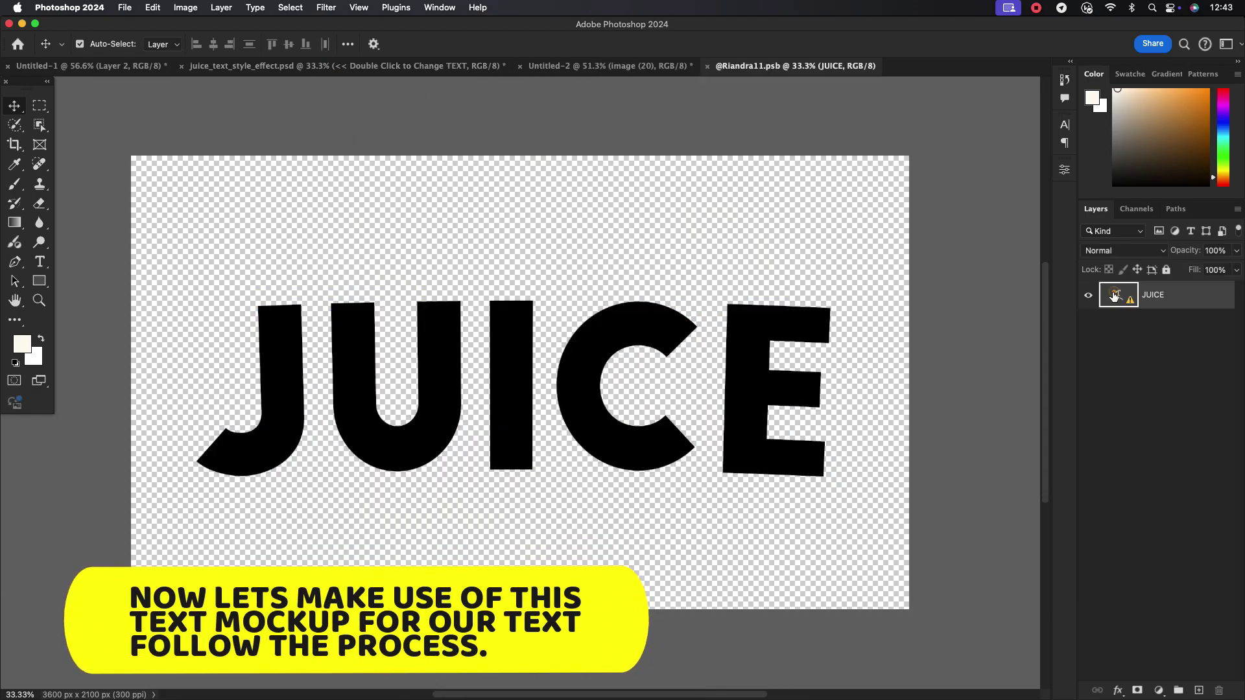
pyautogui.doubleClick(744, 347)
pyautogui.click(667, 362)
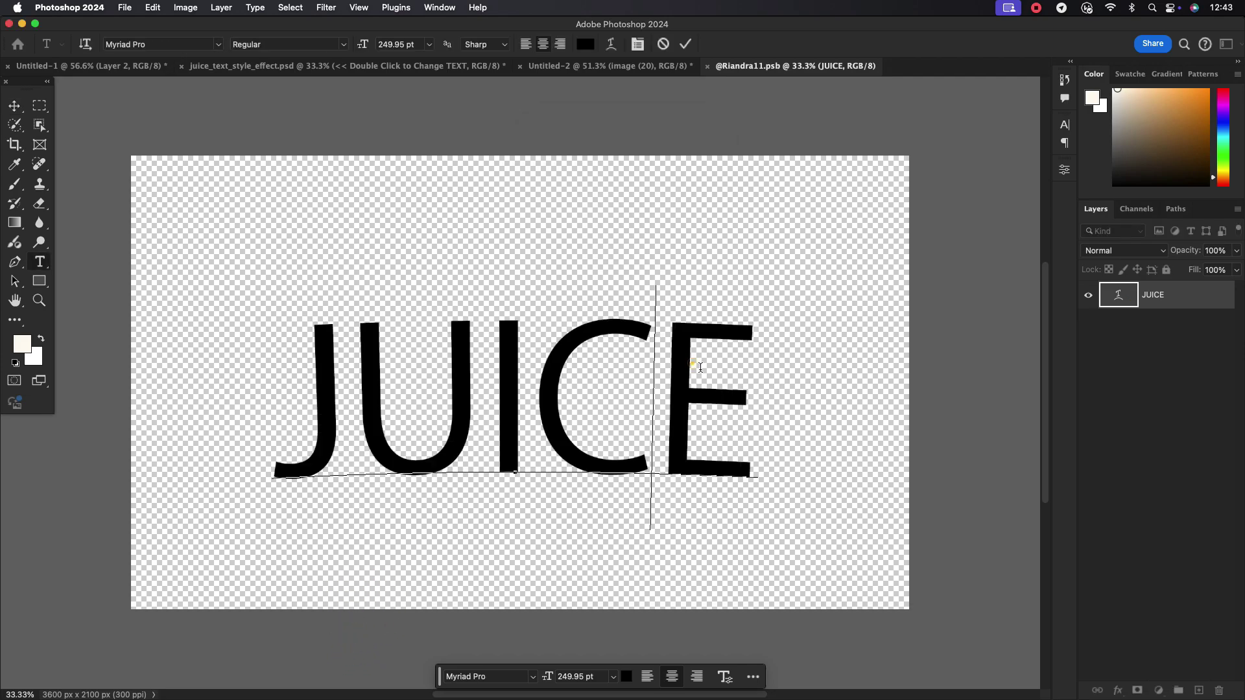
pyautogui.click(721, 369)
pyautogui.press('BackSpace')
pyautogui.press('BackSpace')
pyautogui.press('BackSpace')
pyautogui.press('BackSpace')
pyautogui.press('BackSpace')
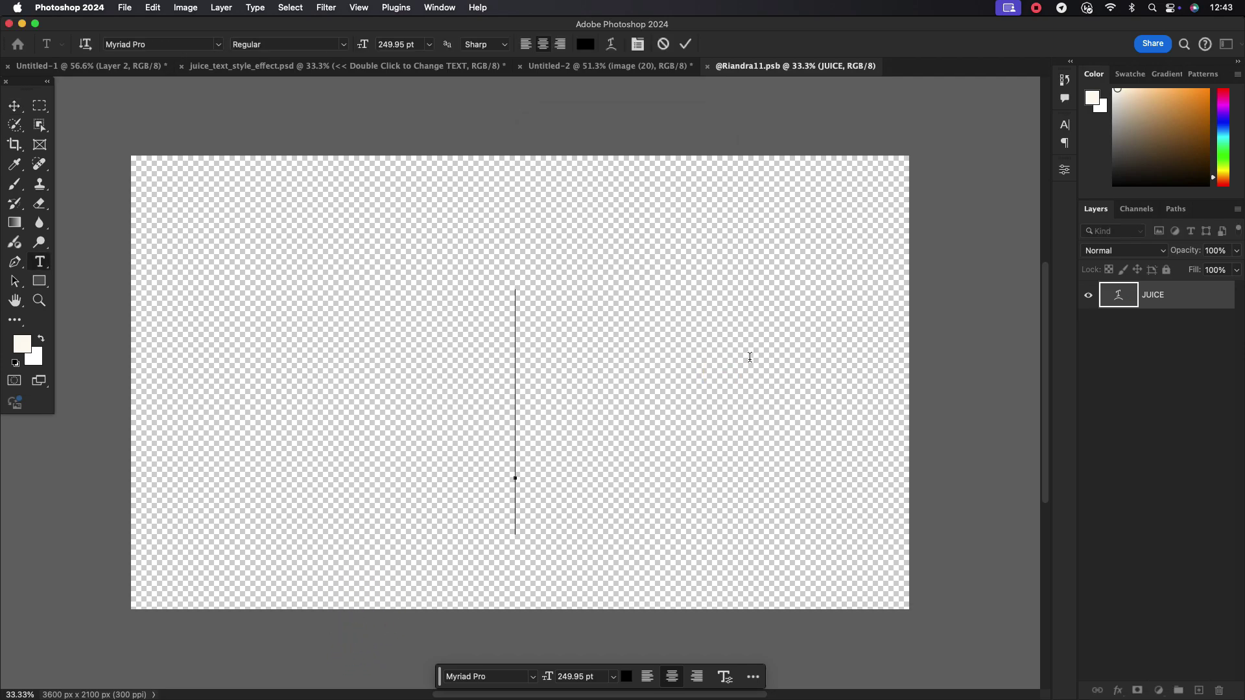
pyautogui.write('LATER')
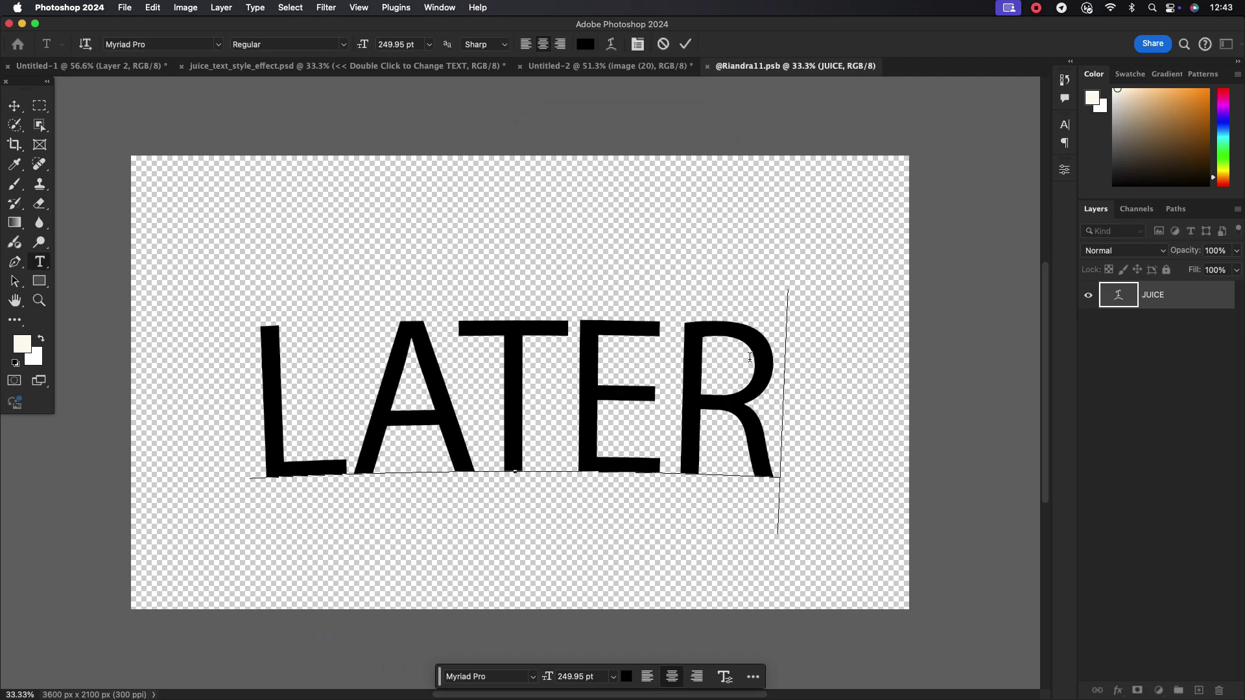
pyautogui.press('Return')
pyautogui.write('GLORY')
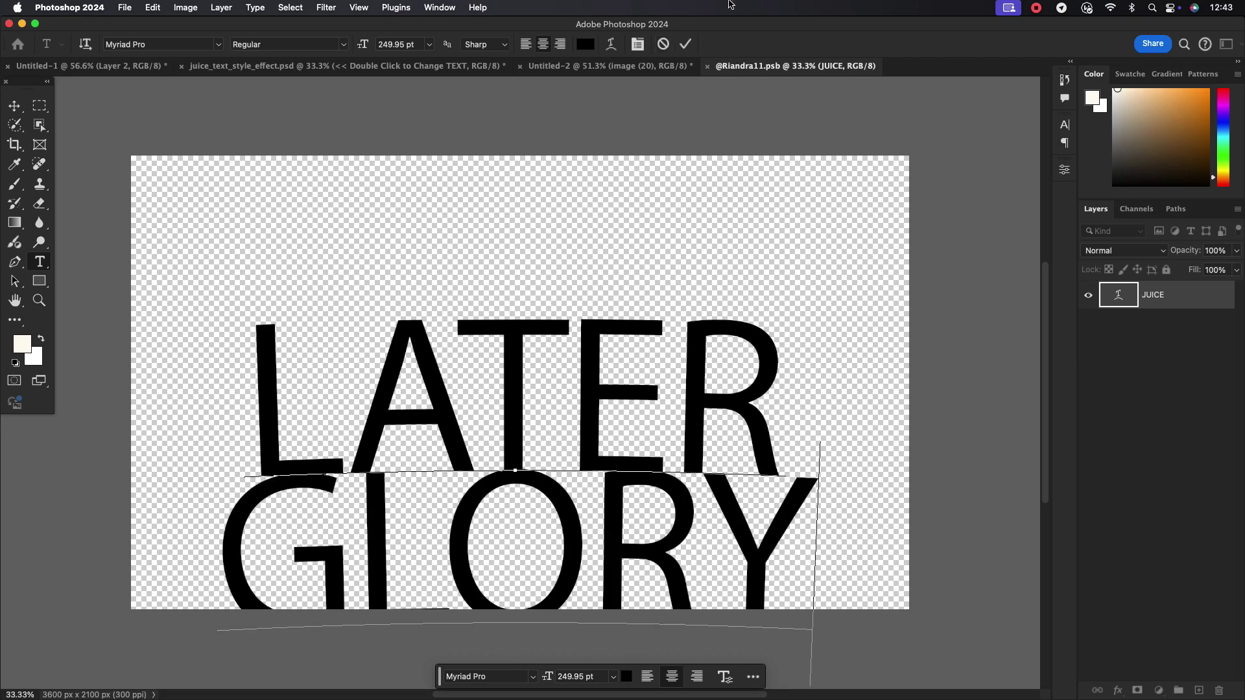
pyautogui.click(686, 44)
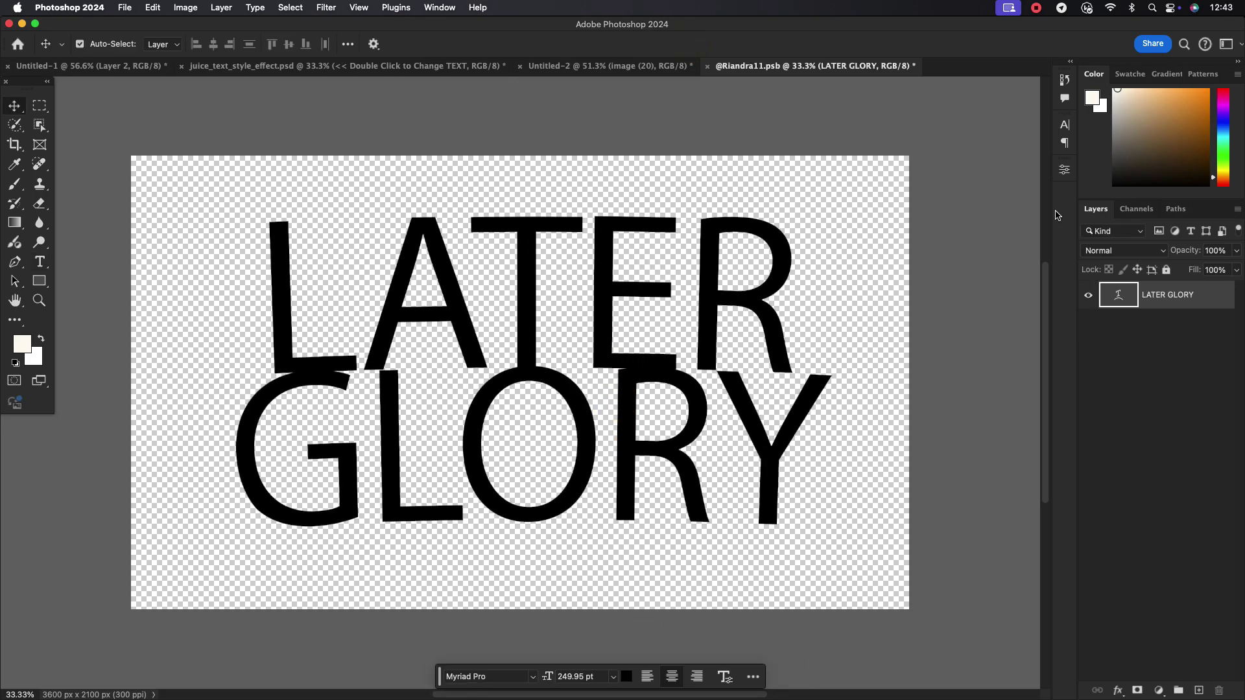
pyautogui.click(1063, 127)
# Set the LATER GLORY text in the Convoy font, Bold style
pyautogui.click(953, 146)
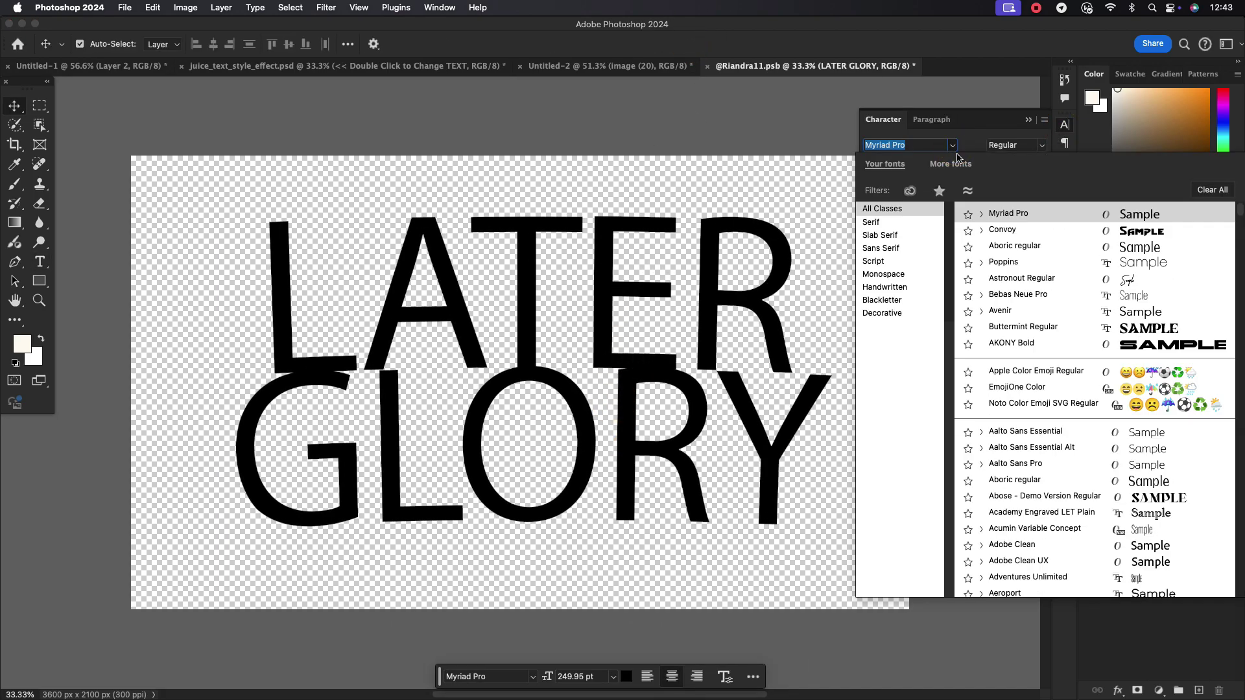
pyautogui.click(990, 232)
pyautogui.click(1038, 145)
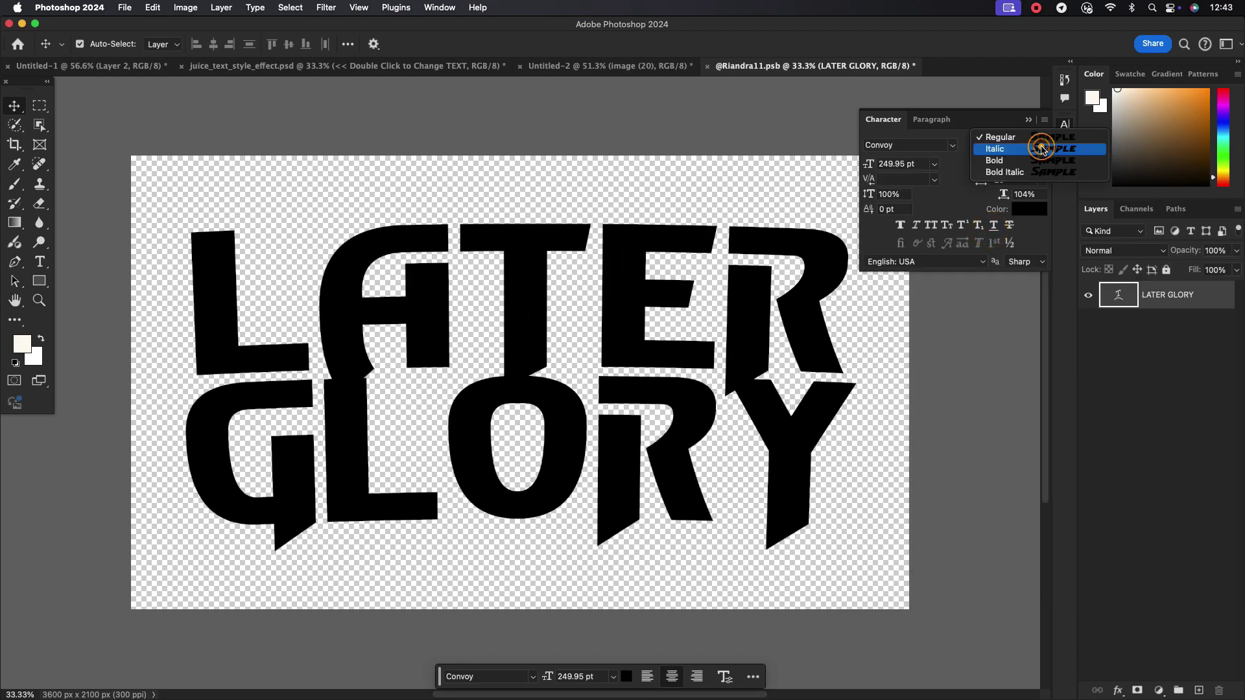
pyautogui.click(1016, 161)
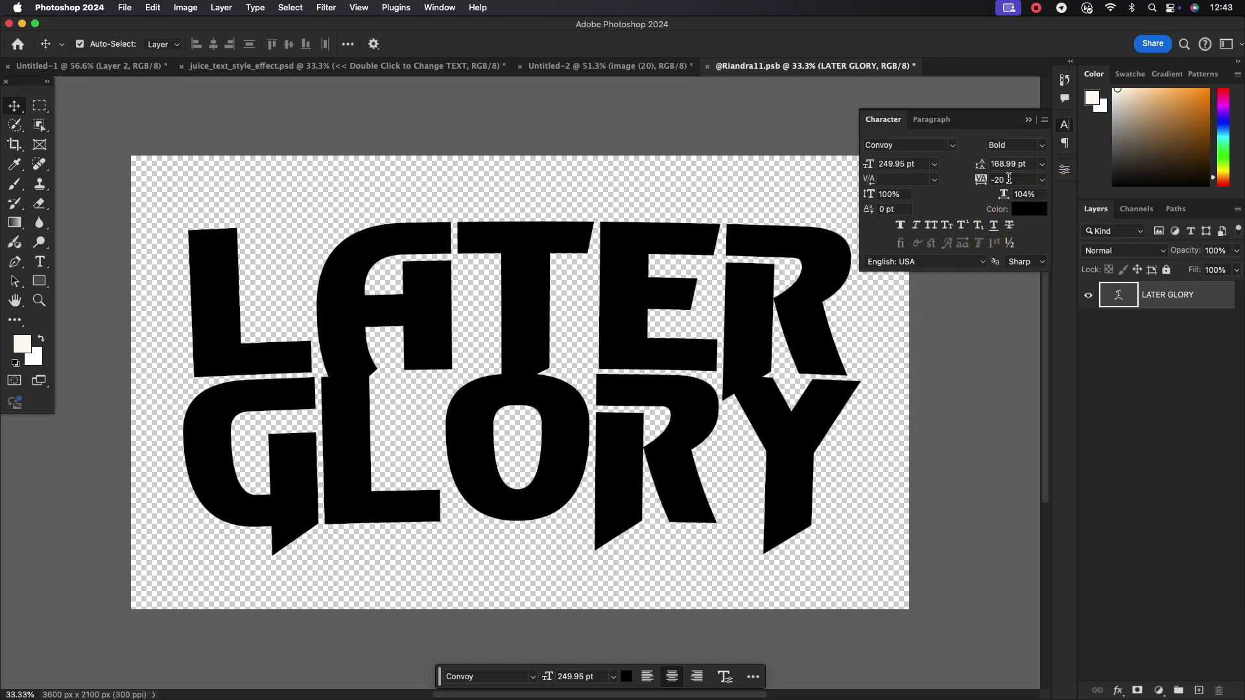
# Set tracking 0 and leading 197 pt, then save and close the mockup text document
pyautogui.click(1042, 182)
pyautogui.click(1006, 283)
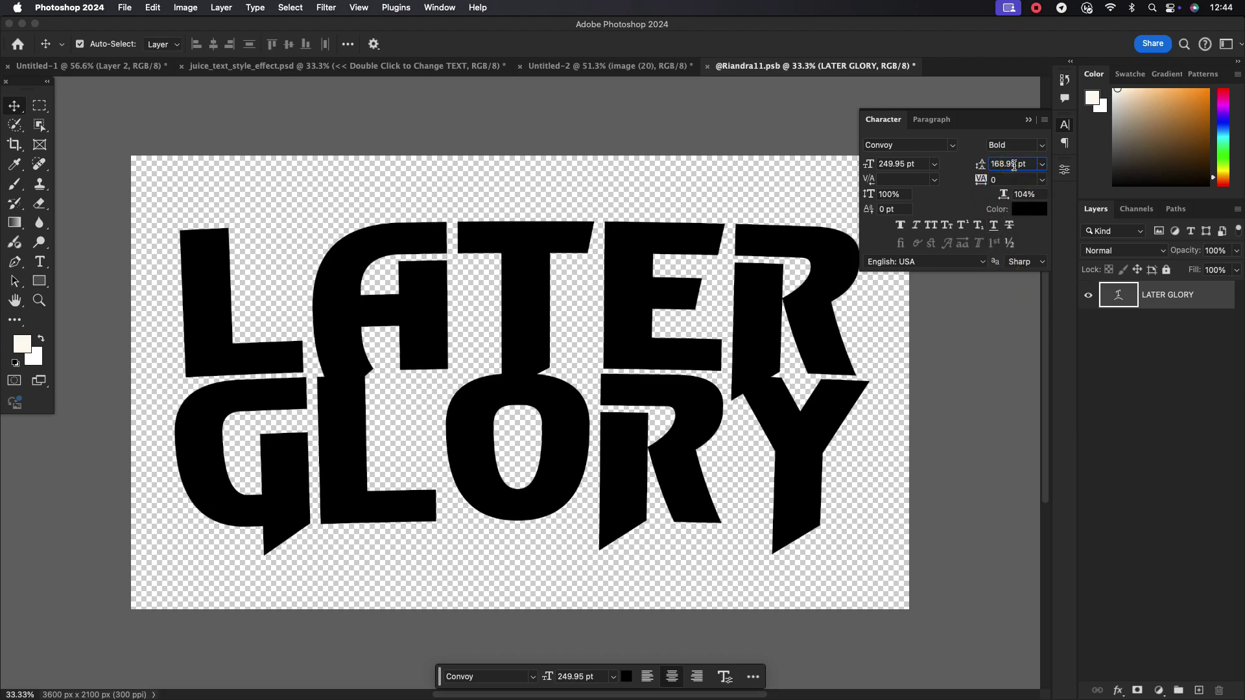
pyautogui.scroll(20, 1013, 166)
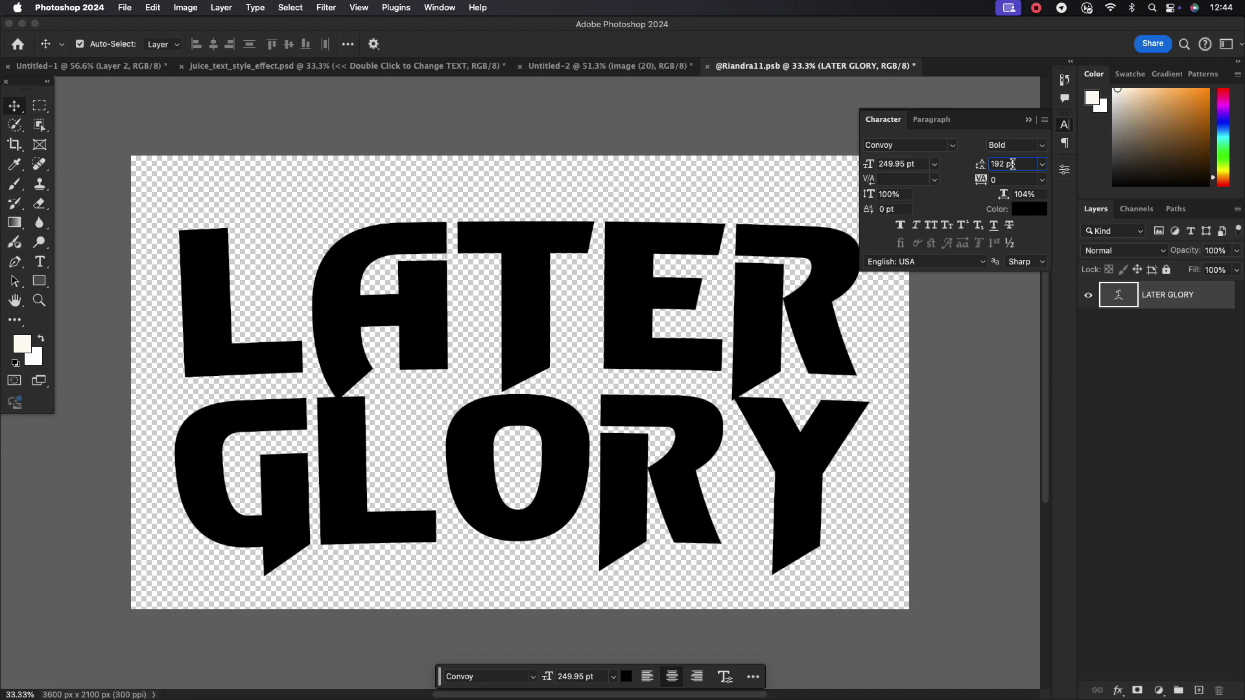
pyautogui.scroll(4, 1014, 165)
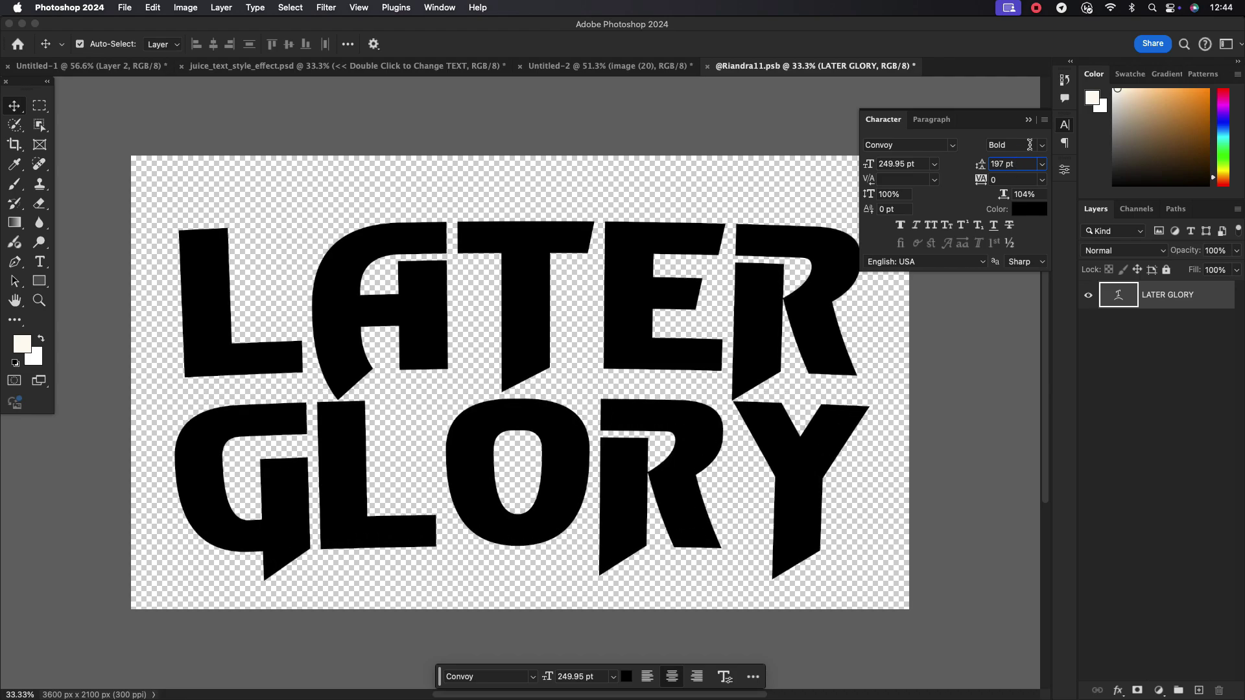
pyautogui.click(797, 186)
pyautogui.click(1024, 121)
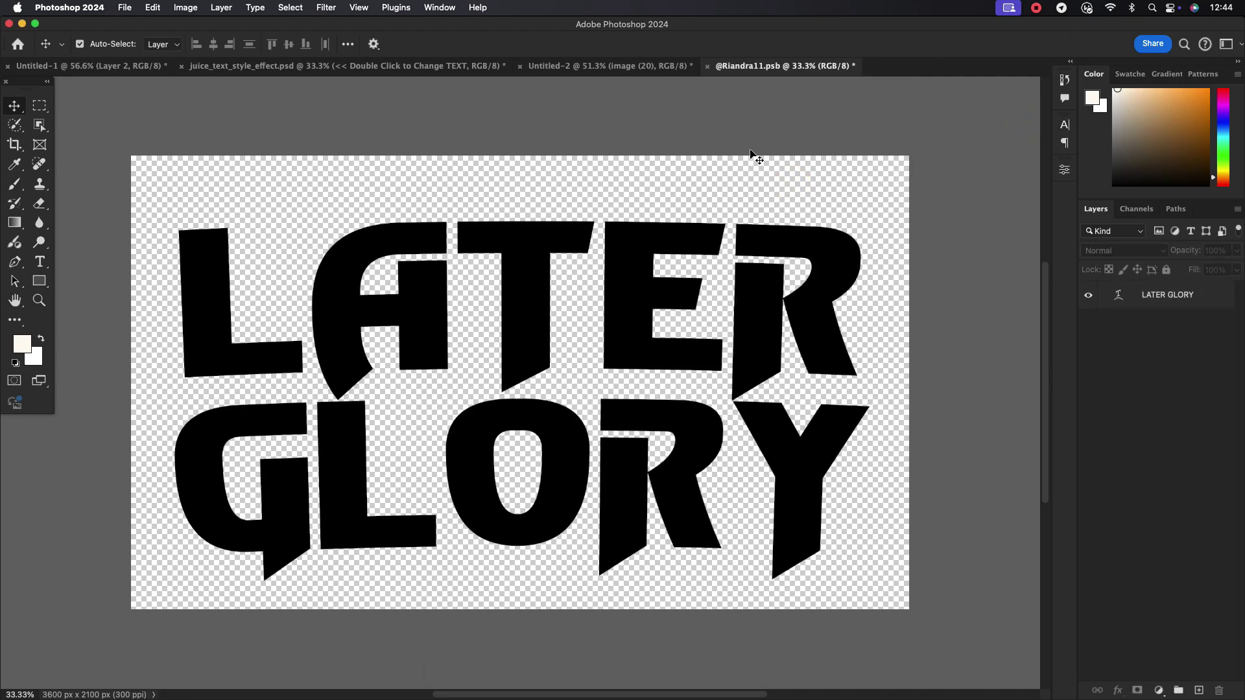
pyautogui.click(708, 66)
pyautogui.click(645, 260)
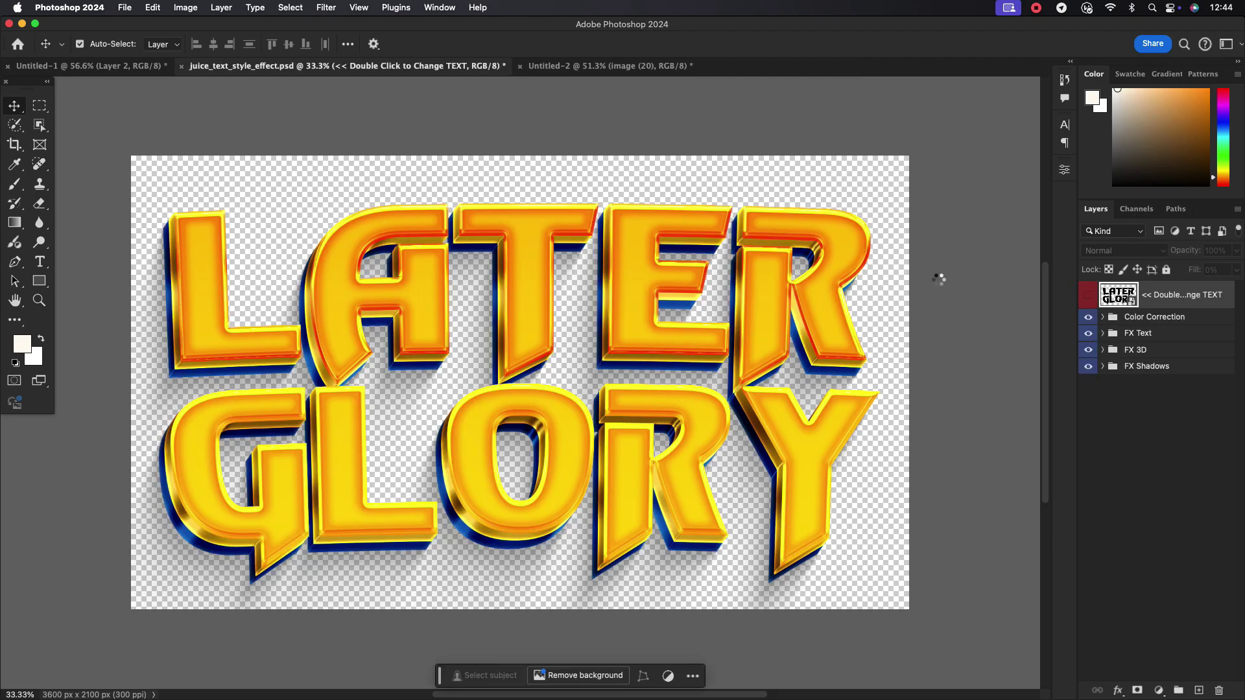
# Recolour the LATER GLORY 3D layer's Color Overlay from blue to deep red, then select the 3D 2 layer
pyautogui.click(1112, 368)
pyautogui.click(1102, 349)
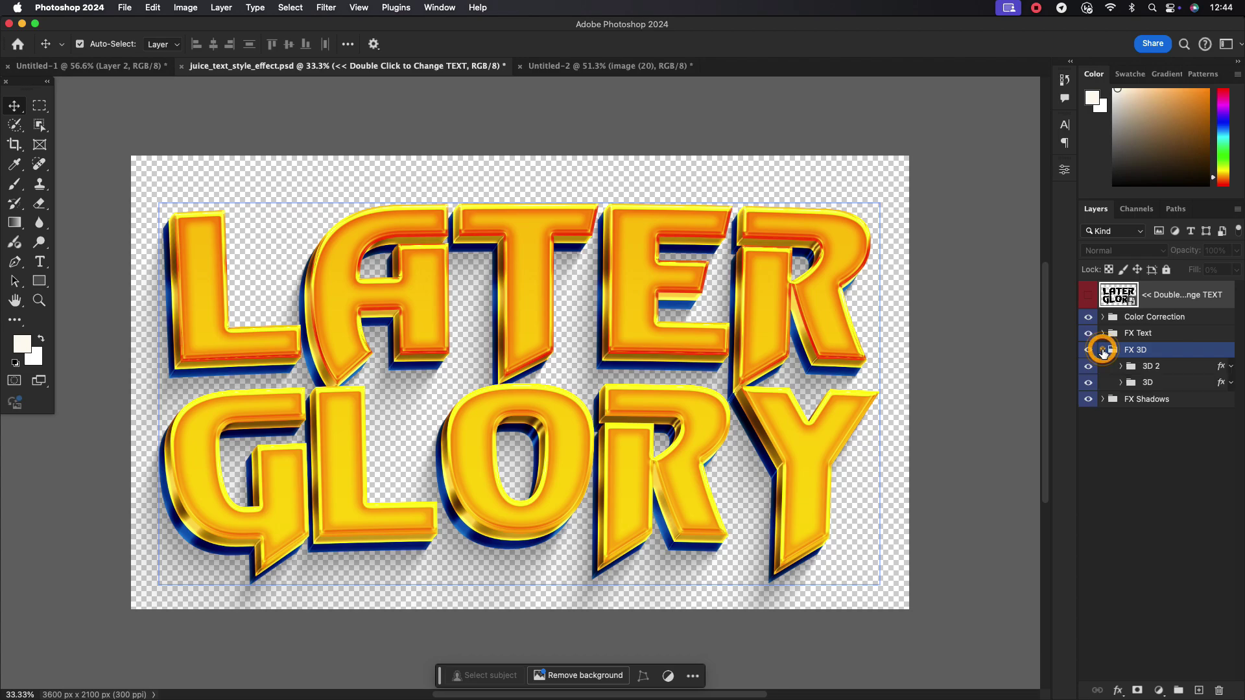
pyautogui.click(1165, 382)
pyautogui.doubleClick(1165, 383)
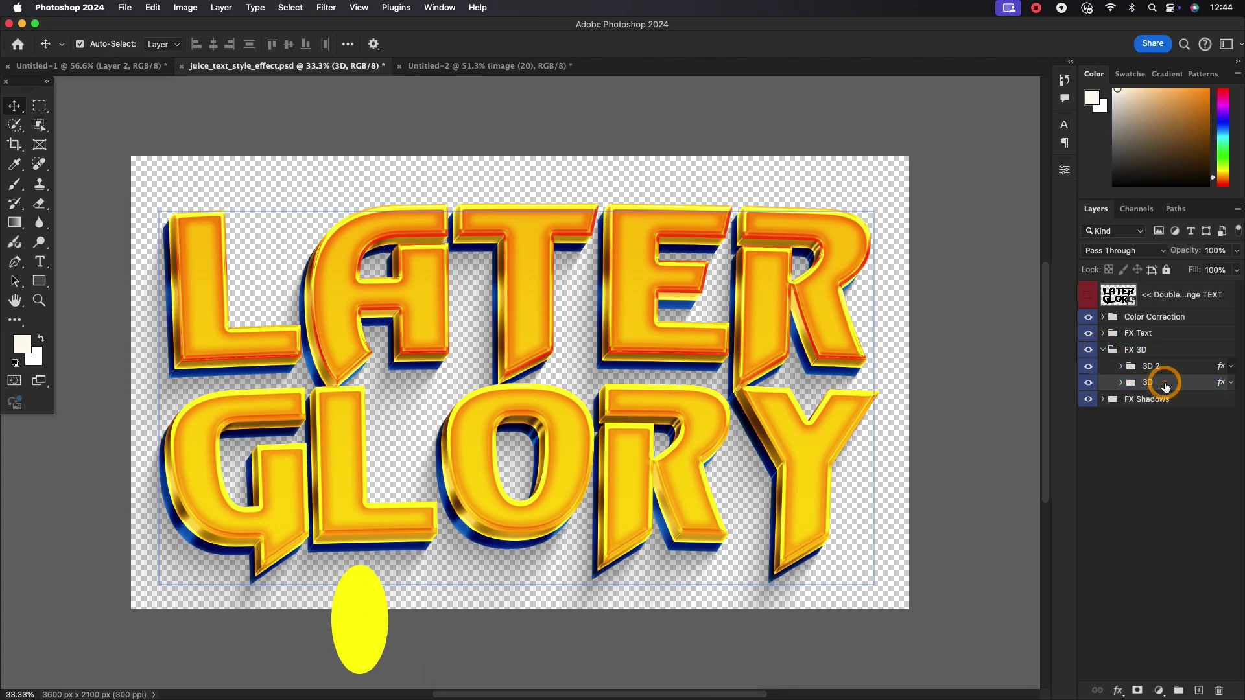
pyautogui.click(763, 431)
pyautogui.click(1037, 303)
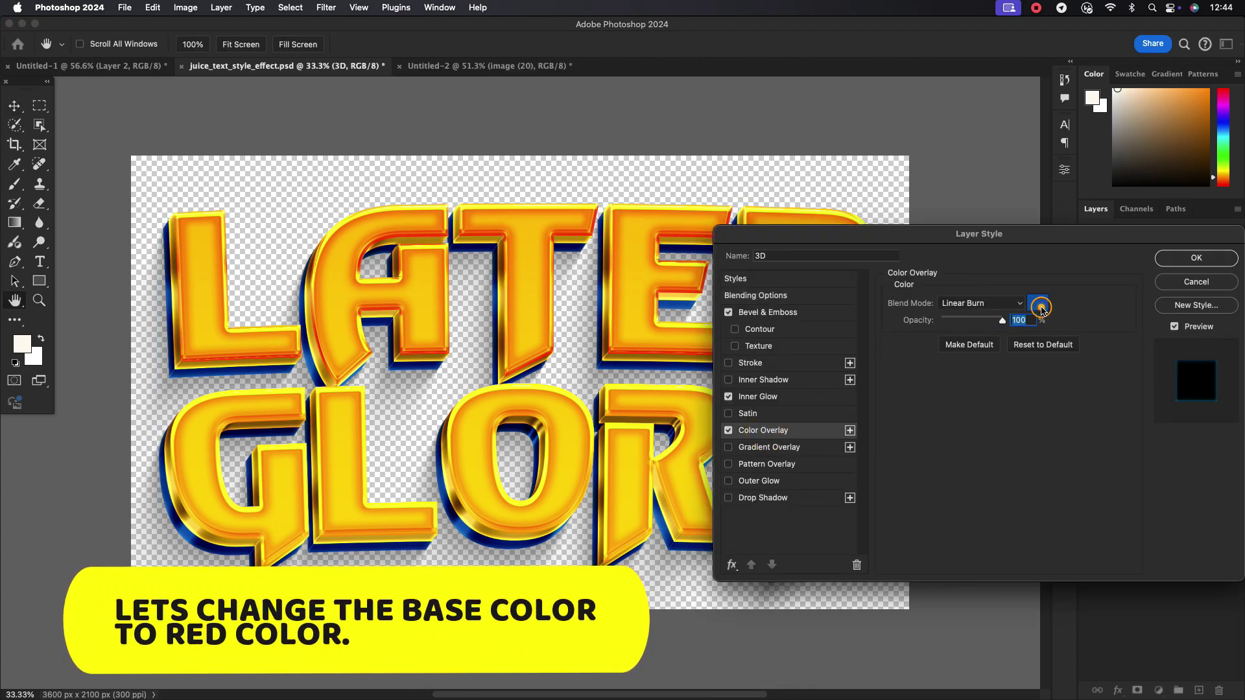
pyautogui.moveTo(787, 446); pyautogui.dragTo(786, 477)
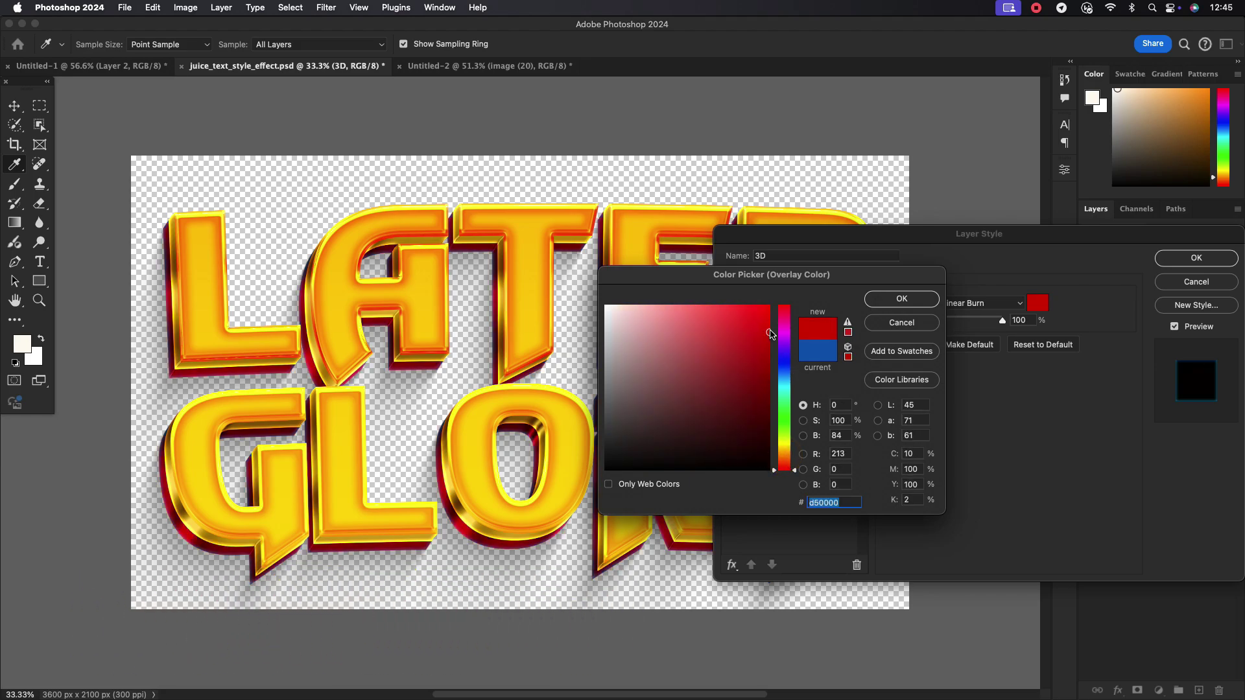
pyautogui.click(909, 299)
pyautogui.click(1196, 258)
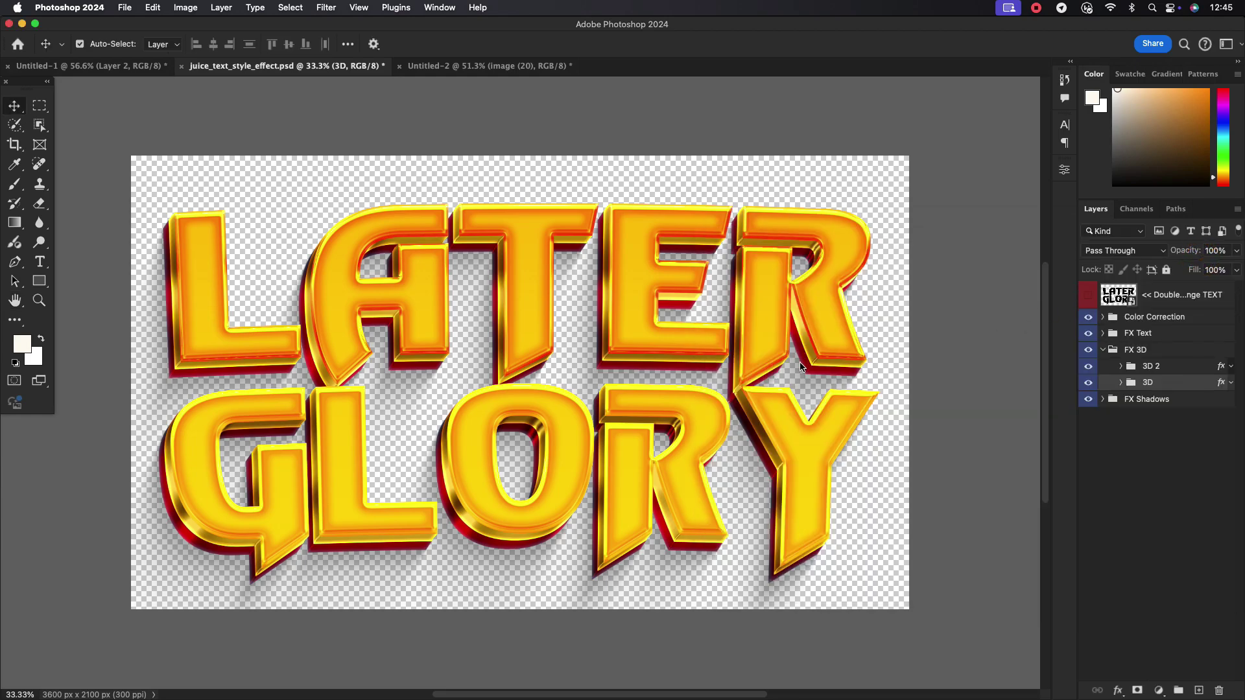
pyautogui.click(1160, 318)
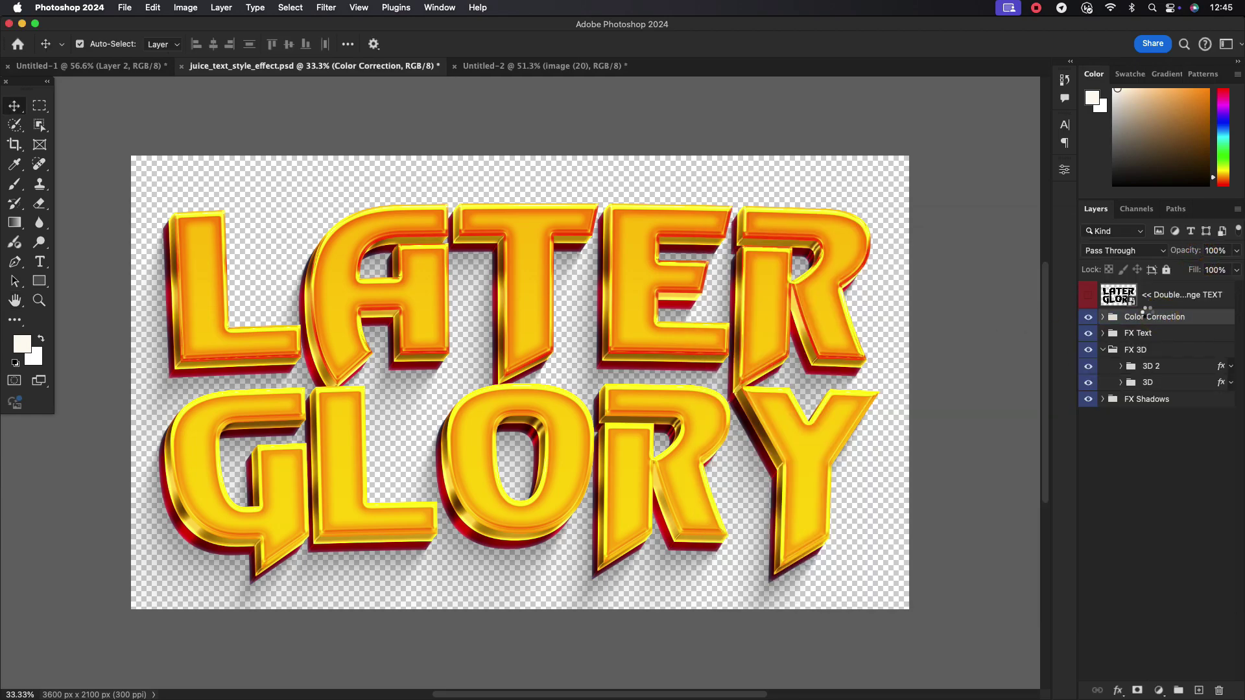
pyautogui.click(1095, 367)
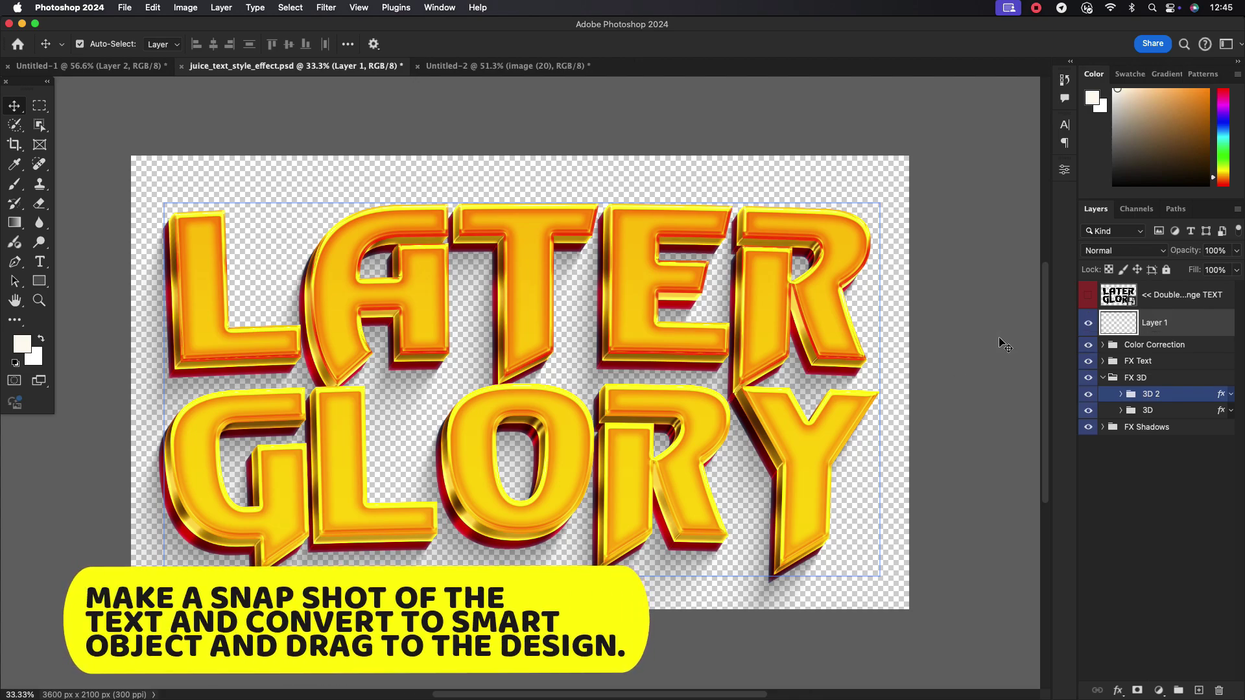
# Convert the stamped Layer 1 snapshot to a smart object and drag it into the Untitled-2 poster
pyautogui.rightClick(1140, 324)
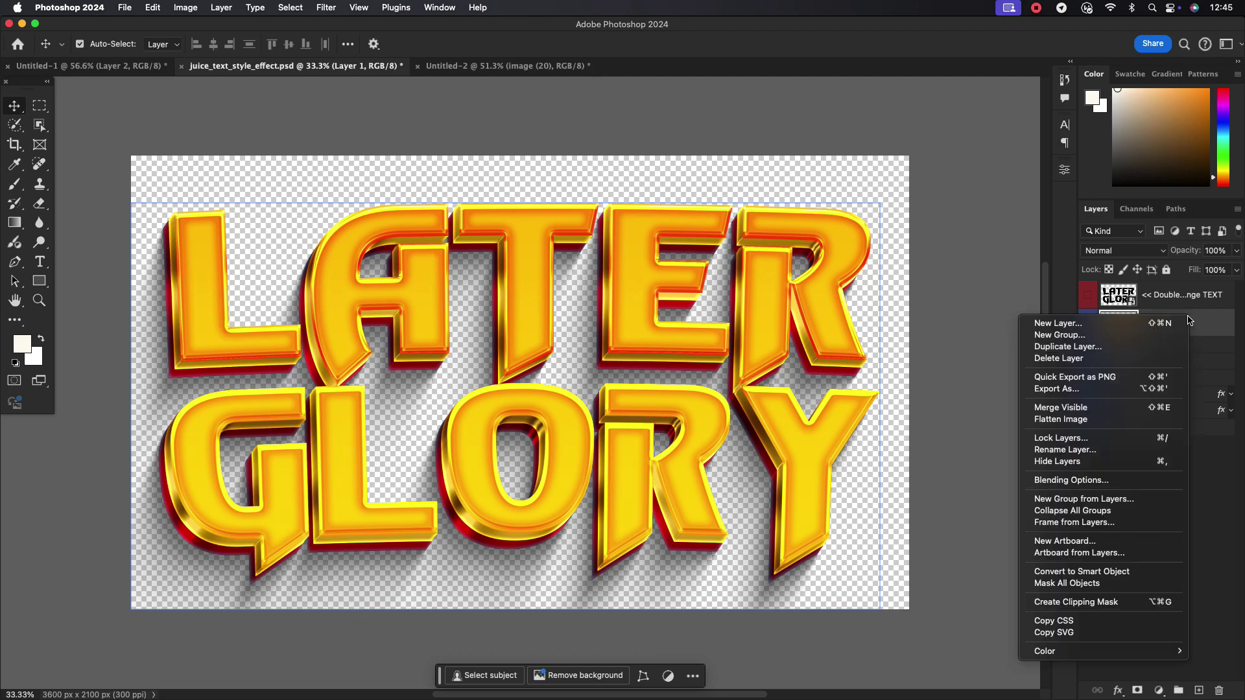
pyautogui.click(1105, 570)
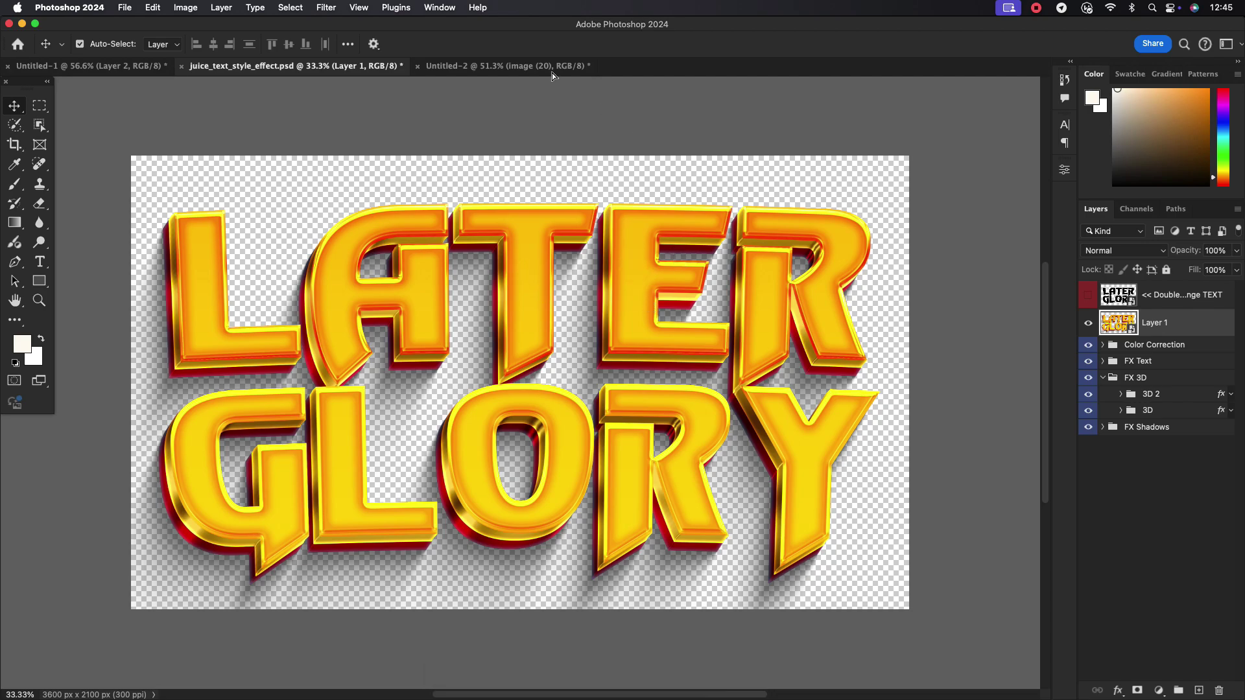
pyautogui.moveTo(551, 75); pyautogui.dragTo(557, 353)
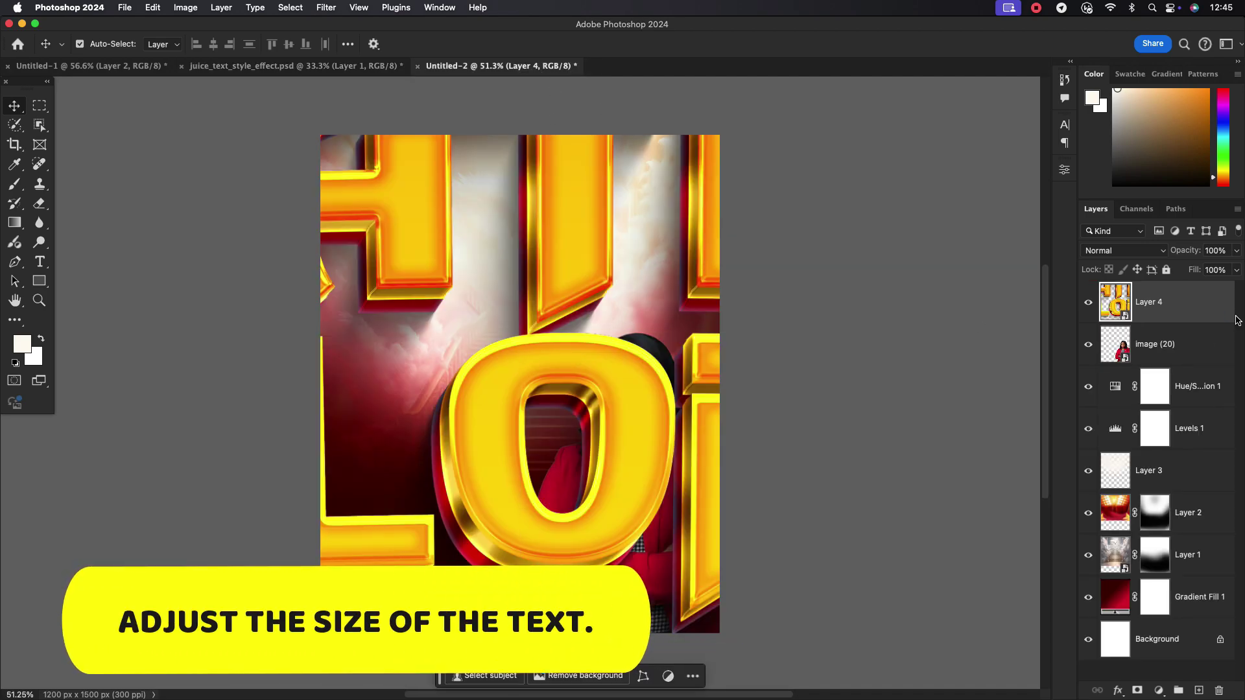
# Scale the LATER GLORY title down to about 17.5% and move it left beside the woman
pyautogui.press('super+t')
pyautogui.press('super+0')
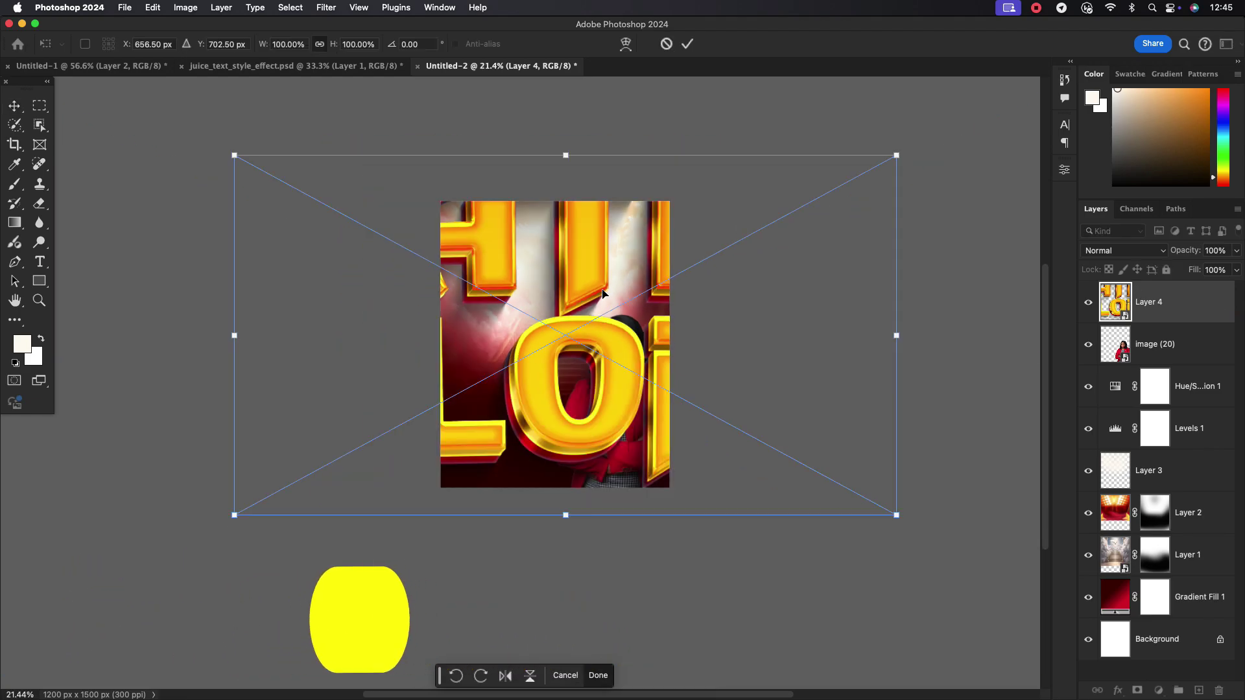
pyautogui.moveTo(896, 156); pyautogui.dragTo(638, 296)
pyautogui.press('super+0')
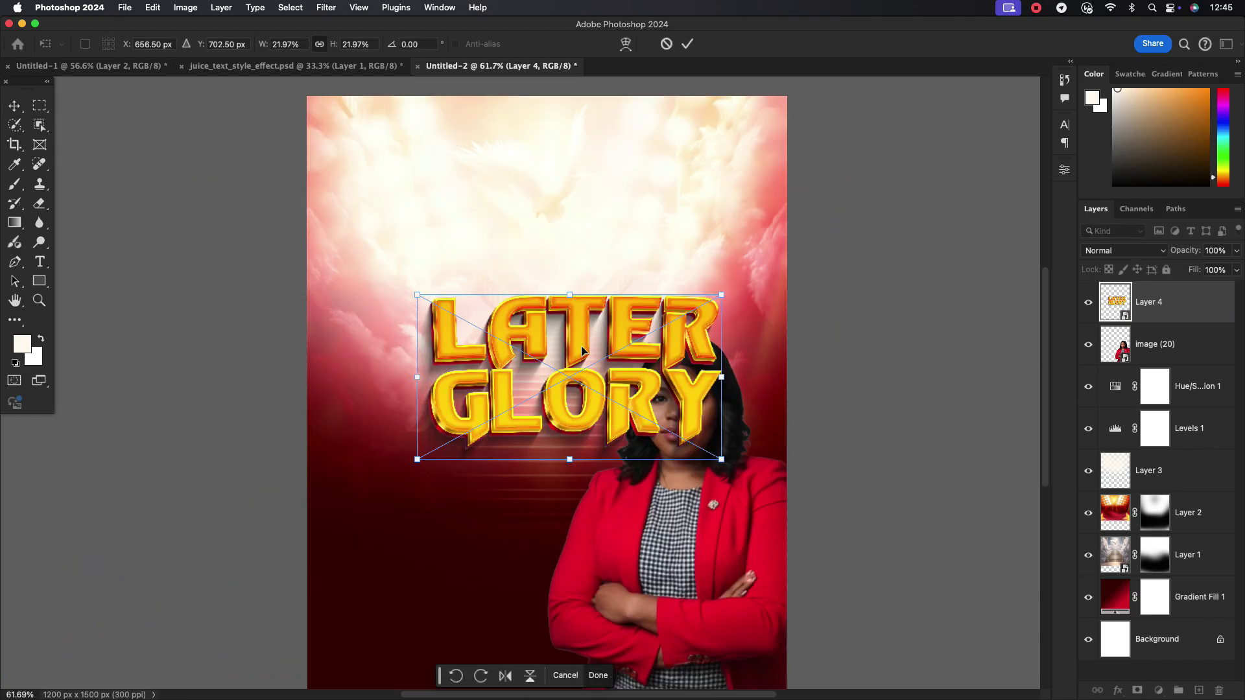
pyautogui.moveTo(582, 351); pyautogui.dragTo(500, 367)
pyautogui.moveTo(625, 377); pyautogui.dragTo(538, 391)
pyautogui.click(688, 44)
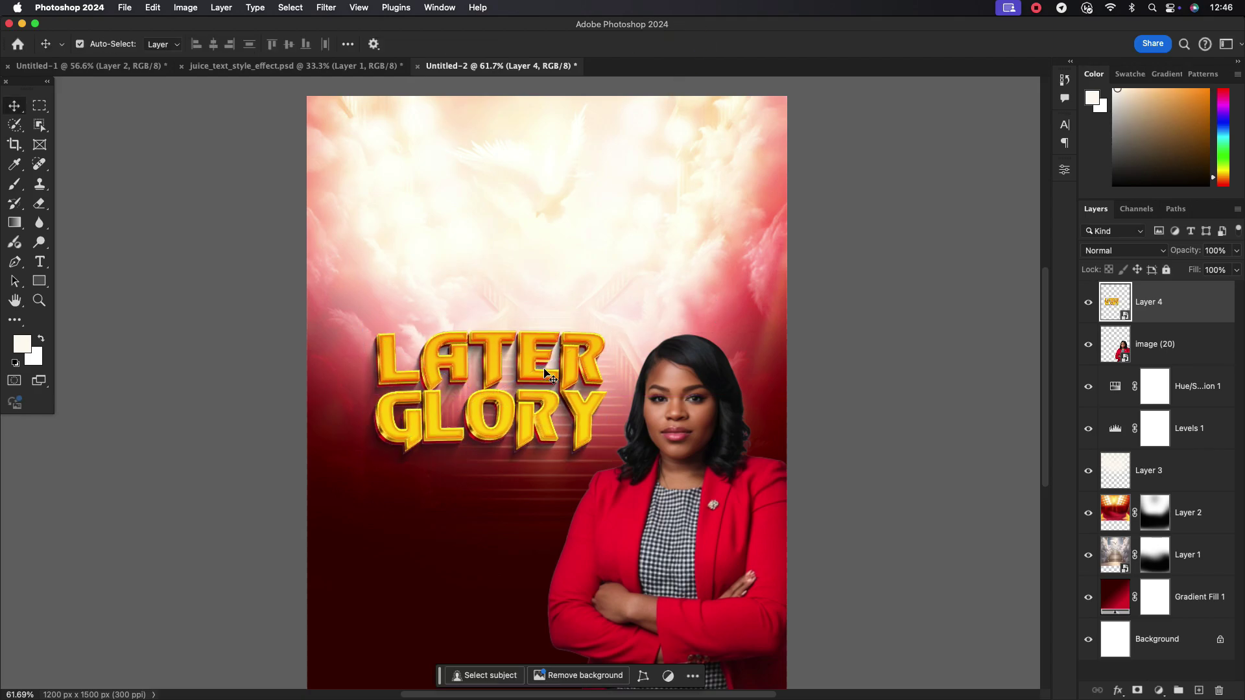
# Enlarge the title slightly to about 18.5% and recentre the poster in view
pyautogui.scroll(2, 544, 372)
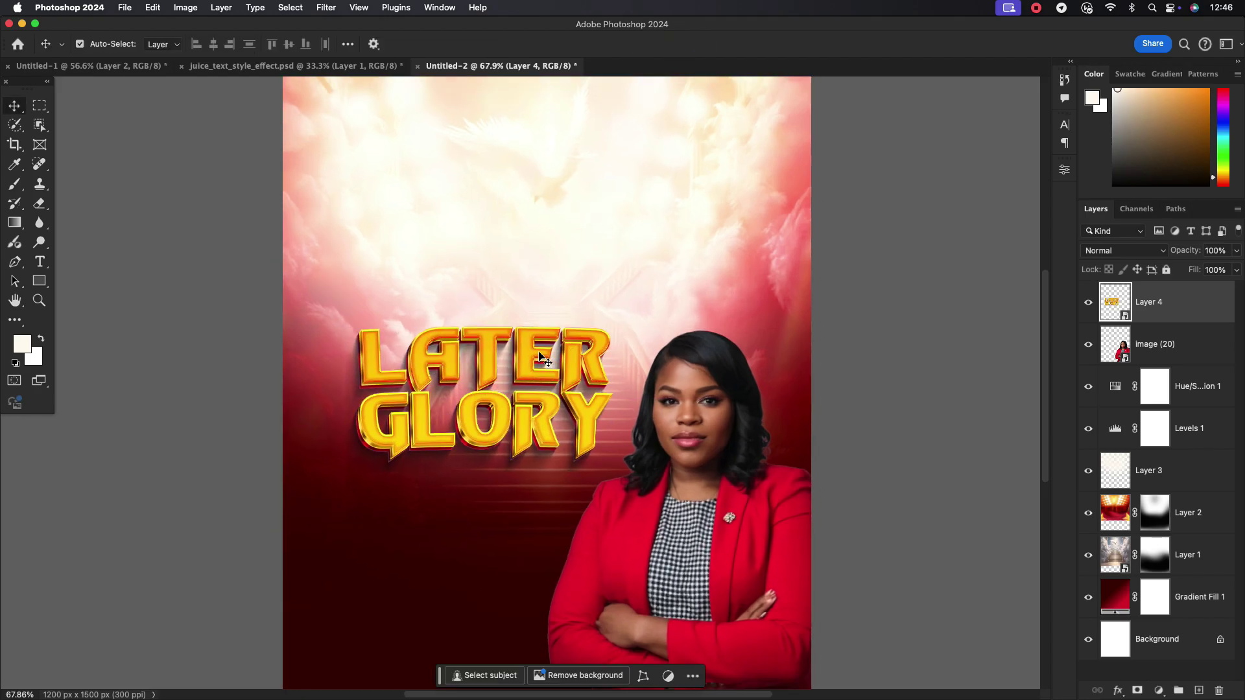
pyautogui.press('super')
pyautogui.press('super+t')
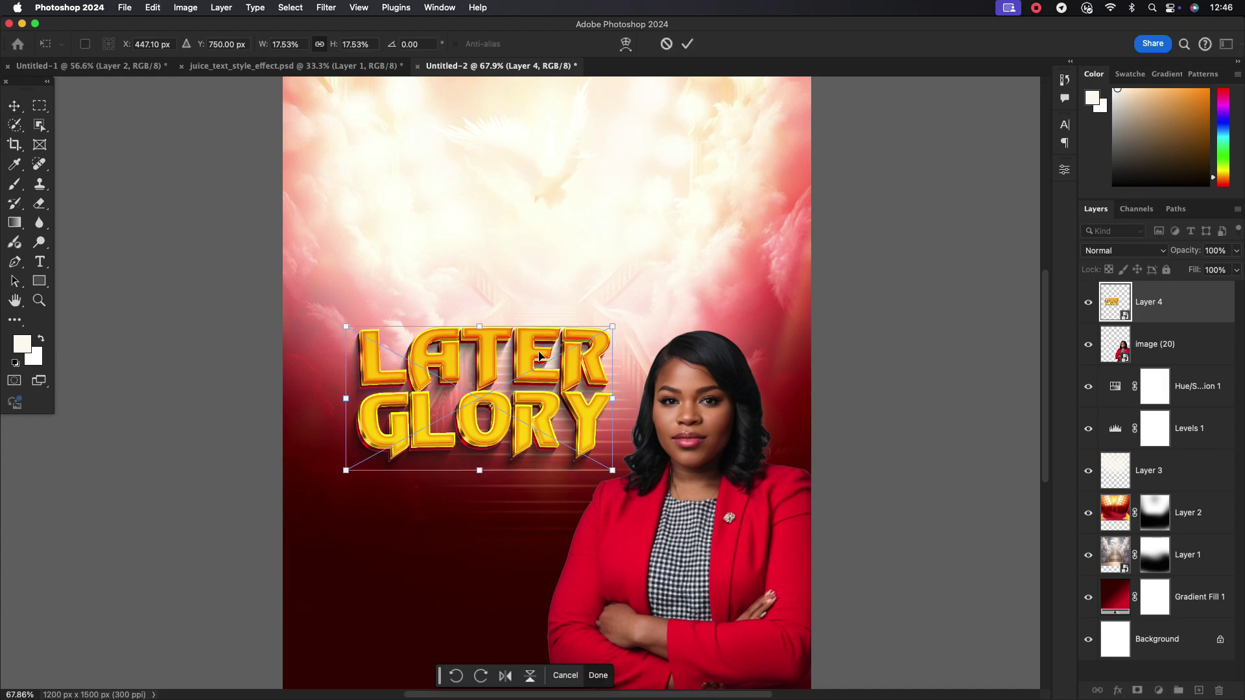
pyautogui.moveTo(613, 398); pyautogui.dragTo(624, 398)
pyautogui.click(688, 43)
pyautogui.scroll(-3, 606, 250)
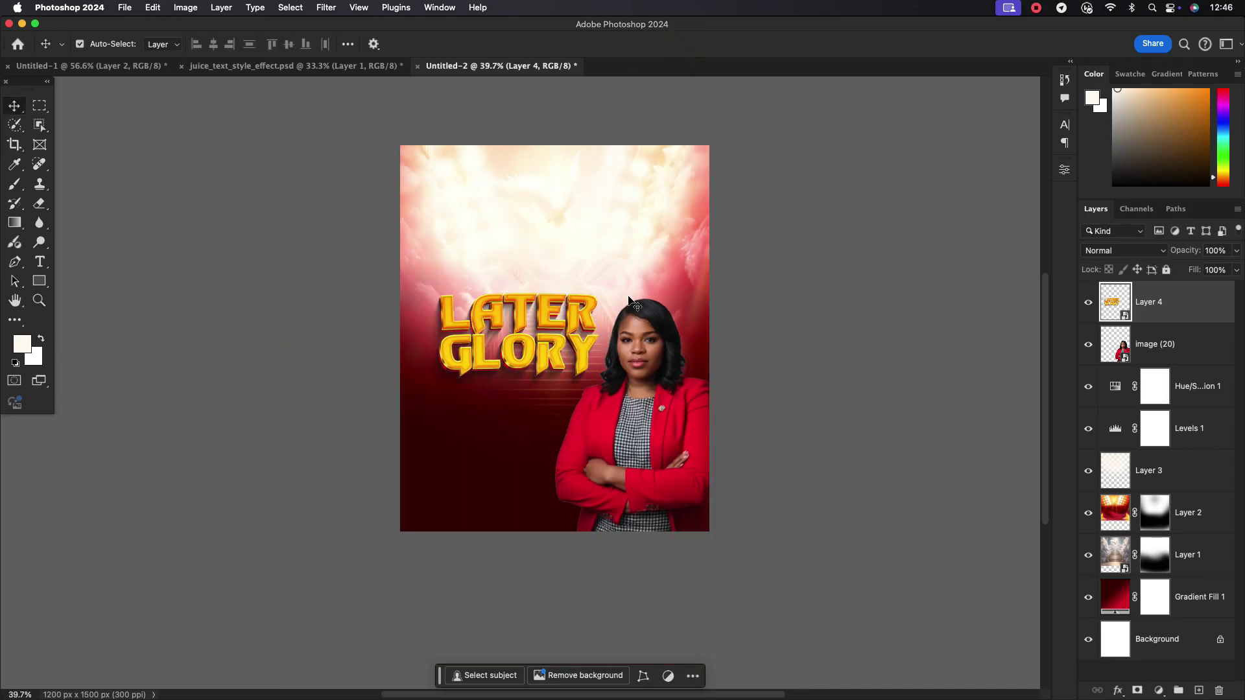
pyautogui.moveTo(584, 319); pyautogui.dragTo(545, 351)
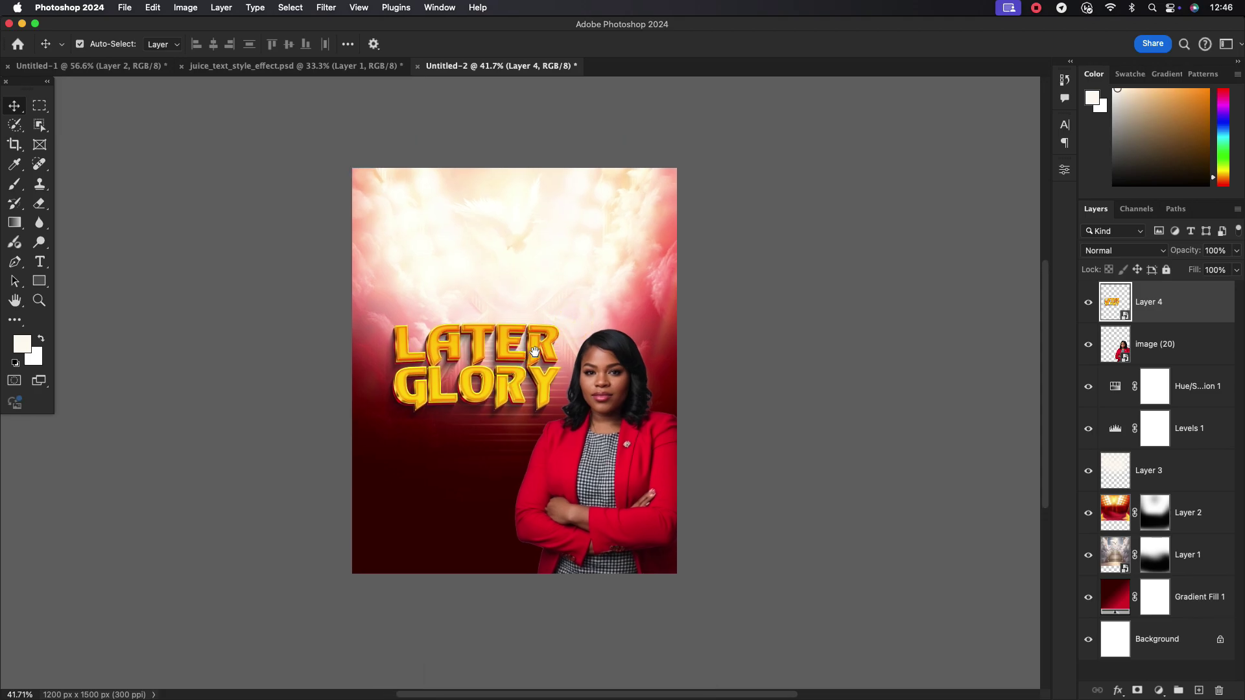
# Type the date 'SUN. 25TH OCT. 2024' as a new text layer below the title
pyautogui.click(40, 265)
pyautogui.click(406, 467)
pyautogui.write('2')
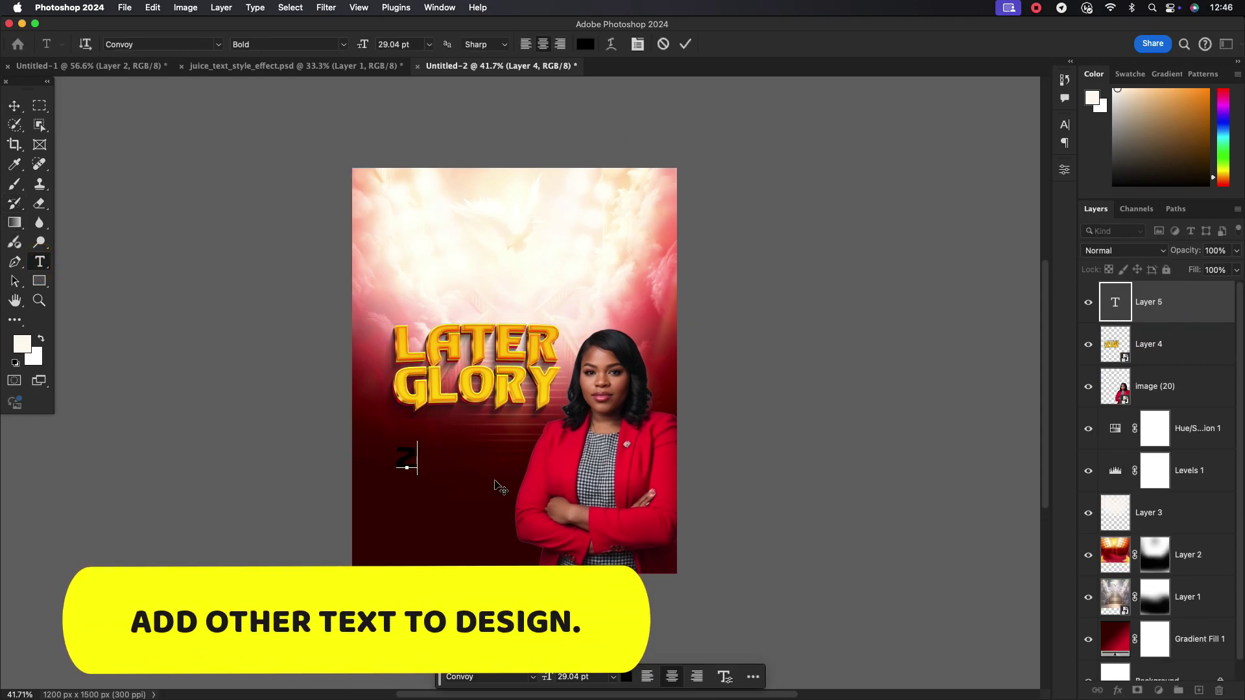
pyautogui.press('BackSpace')
pyautogui.write('SUN.')
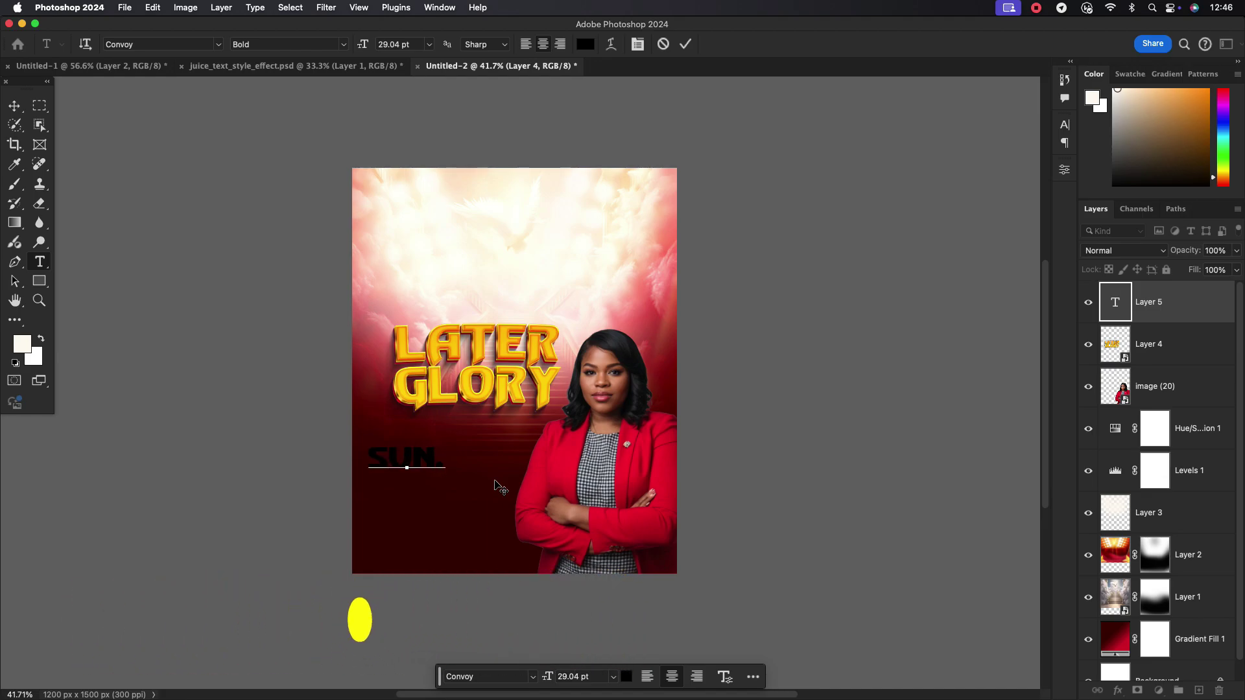
pyautogui.write(' 25TH')
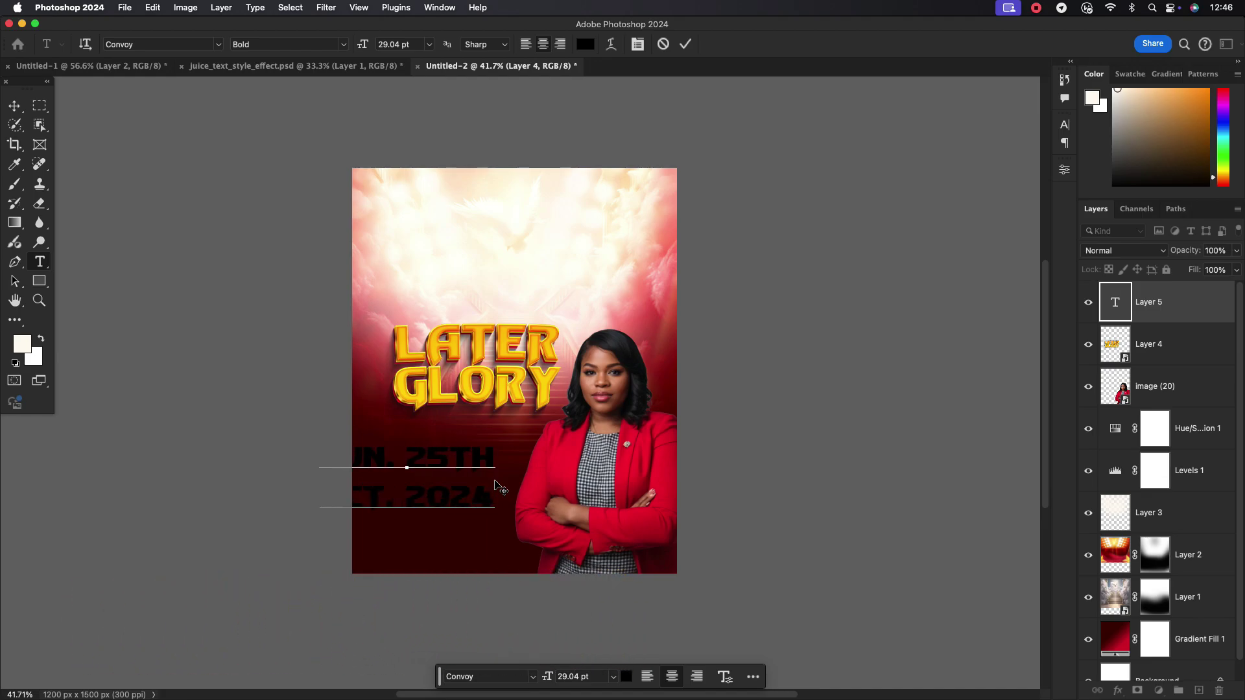
pyautogui.click(686, 44)
# Colour the date text white in the Character panel
pyautogui.click(1064, 124)
pyautogui.click(1029, 209)
pyautogui.click(629, 318)
pyautogui.click(890, 299)
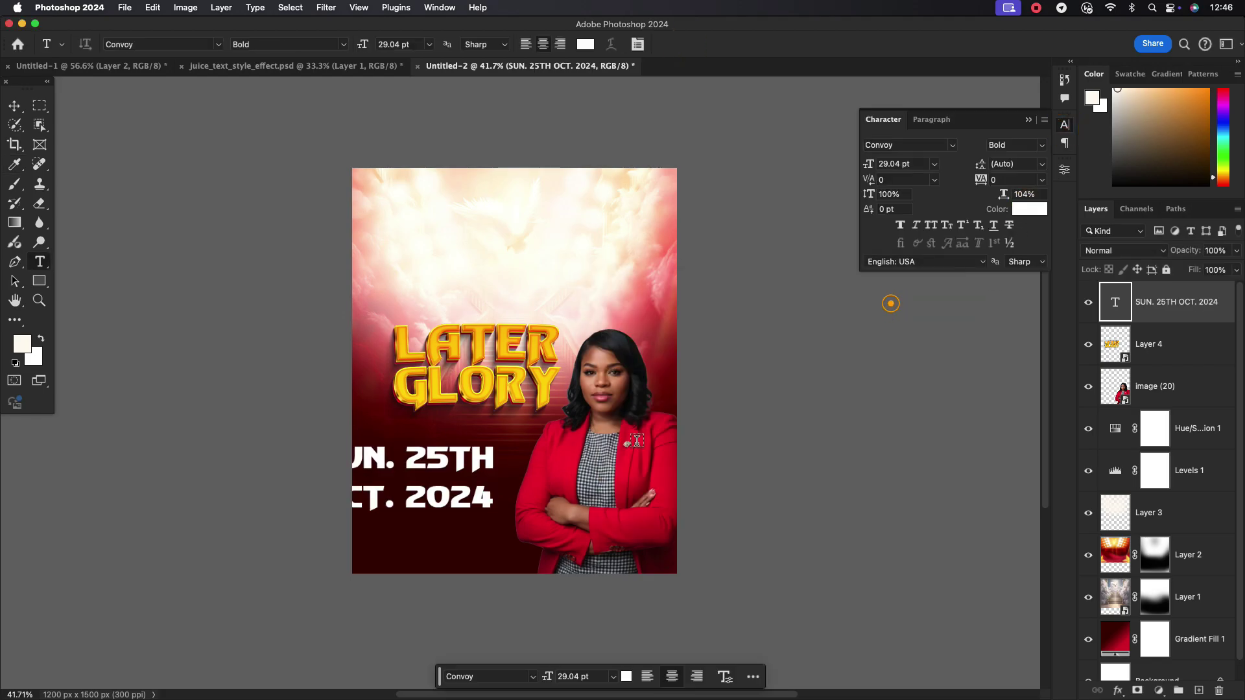
# Move the date text into place on the poster and resize it
pyautogui.click(16, 105)
pyautogui.press('super+0')
pyautogui.moveTo(525, 484); pyautogui.dragTo(552, 484)
pyautogui.press('super+t')
pyautogui.press('Return')
pyautogui.click(908, 145)
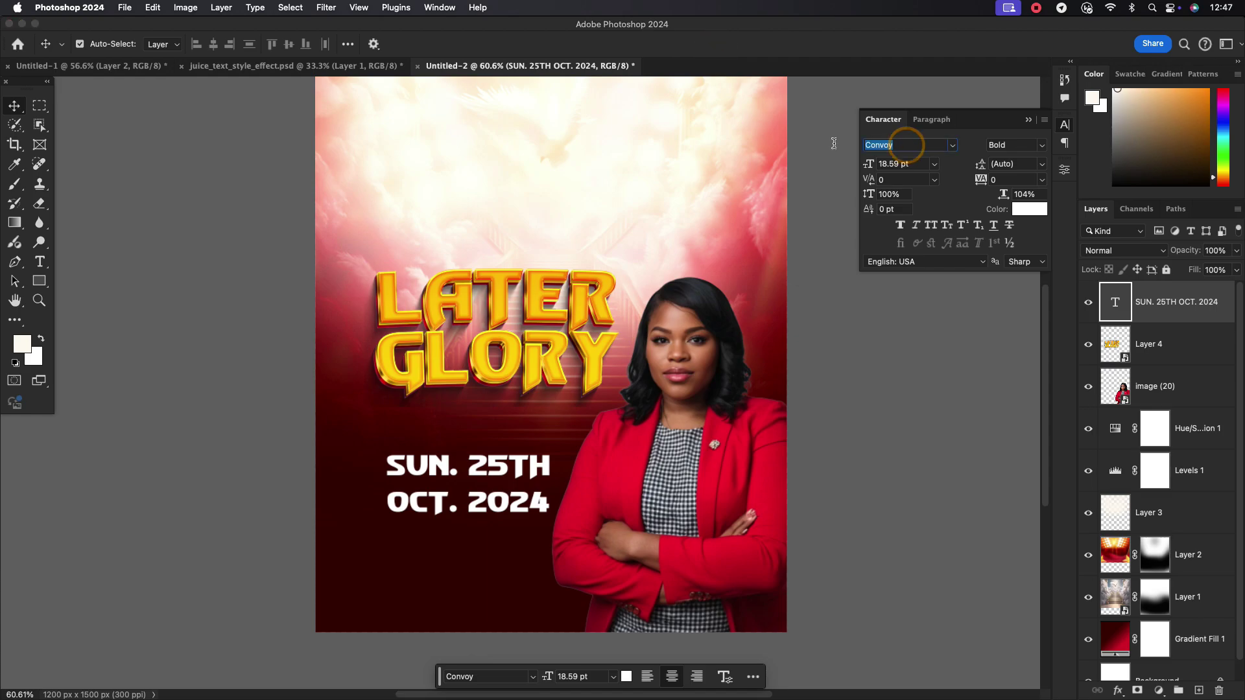
# Set the date in Poppins ExtraBold, tighten its leading and enlarge it to about 120%
pyautogui.write('POP')
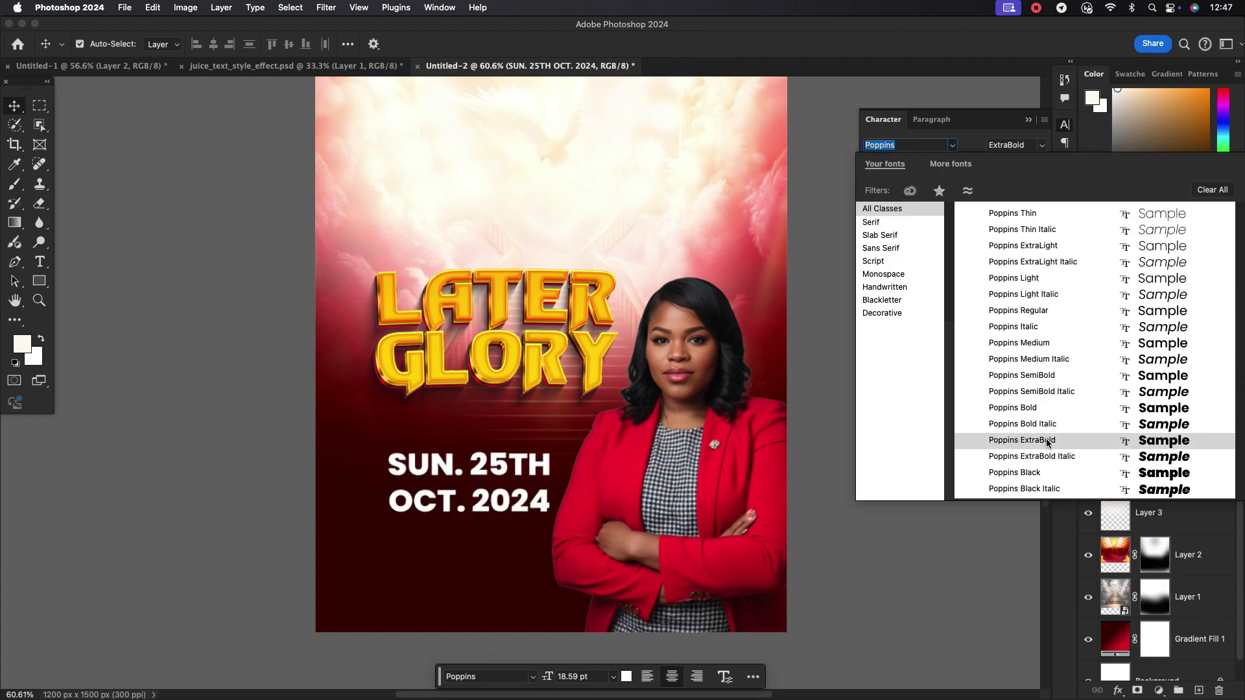
pyautogui.click(1047, 443)
pyautogui.moveTo(517, 501); pyautogui.dragTo(508, 468)
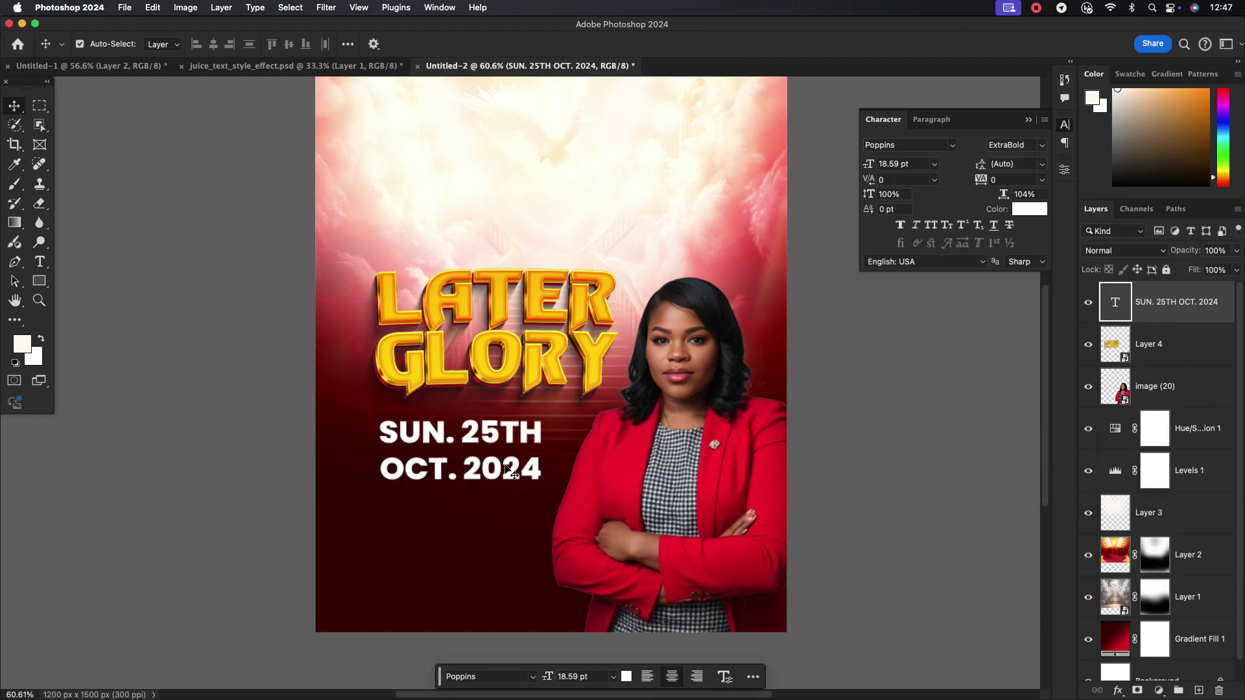
pyautogui.press('Down')
pyautogui.press('Down')
pyautogui.press('Down')
pyautogui.press('Down')
pyautogui.press('Down')
pyautogui.press('Down')
pyautogui.press('Down')
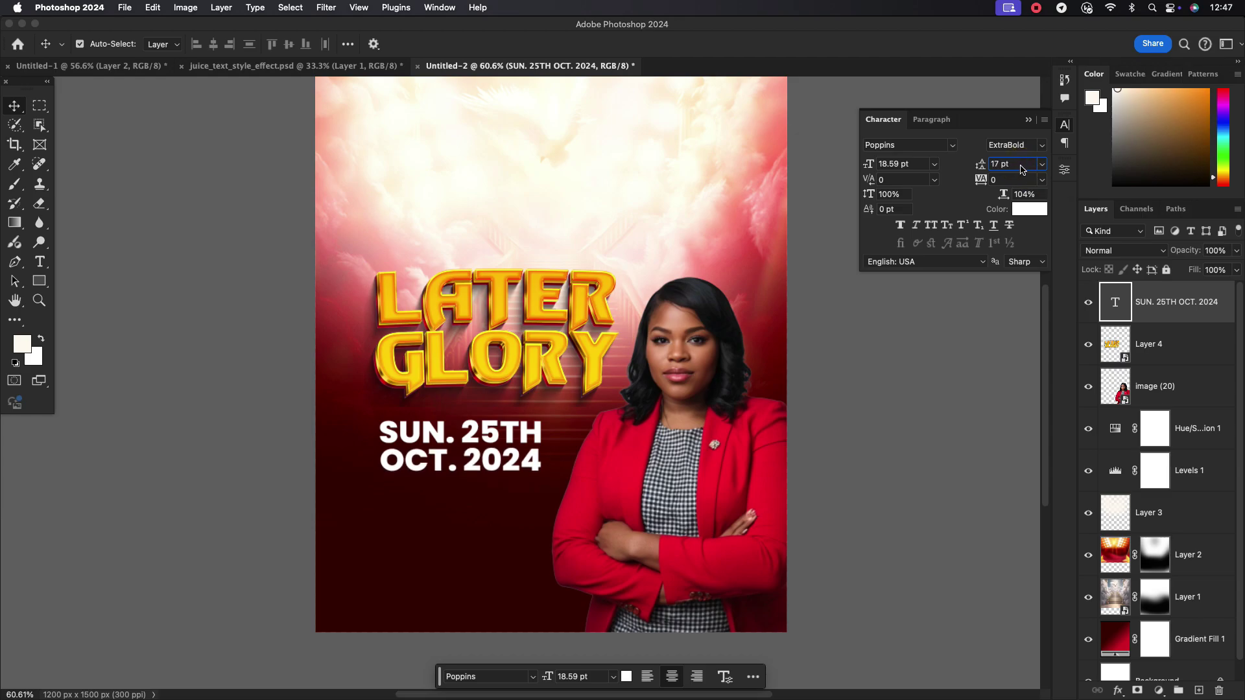
pyautogui.press('super+t')
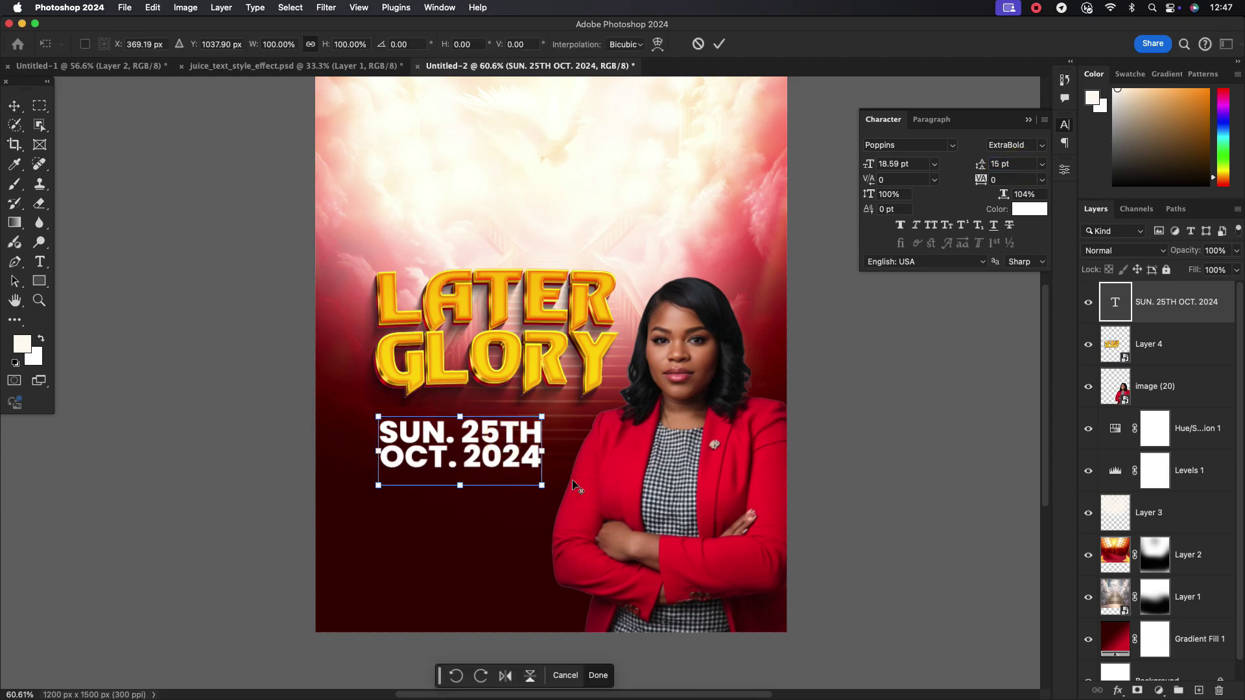
pyautogui.moveTo(543, 416); pyautogui.dragTo(558, 409)
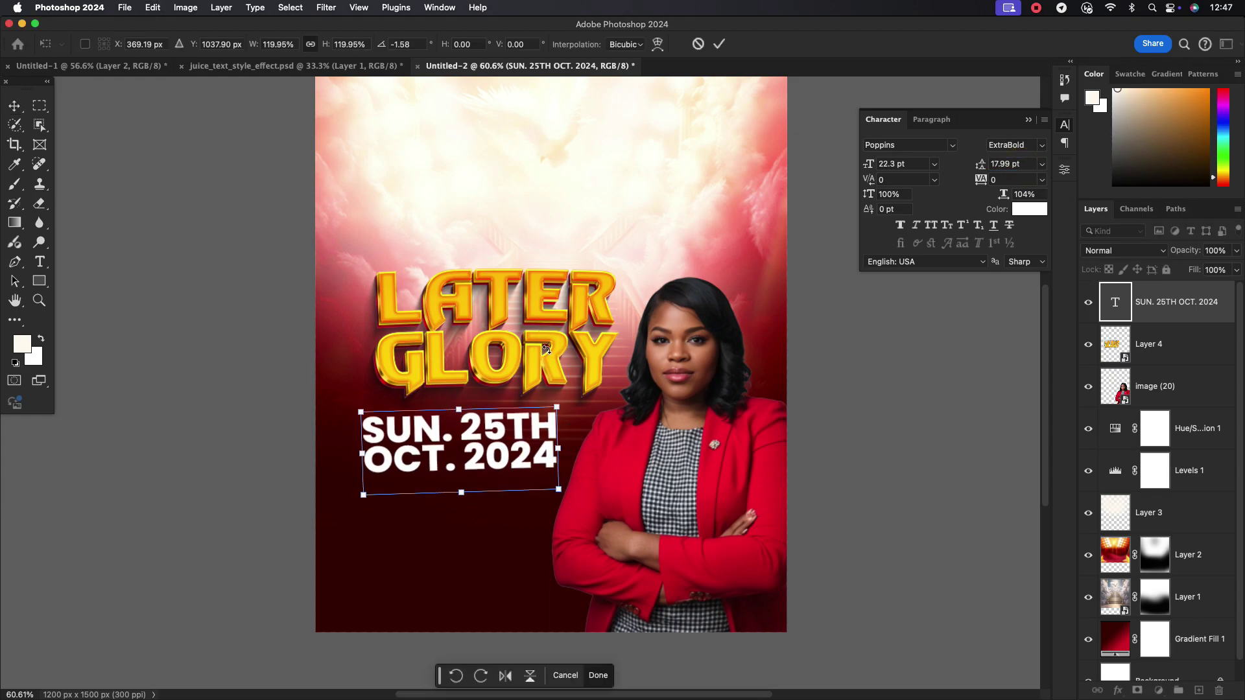
pyautogui.click(719, 44)
# Nudge the title, date and woman so the date sits aligned under LATER GLORY
pyautogui.moveTo(538, 344); pyautogui.dragTo(528, 345)
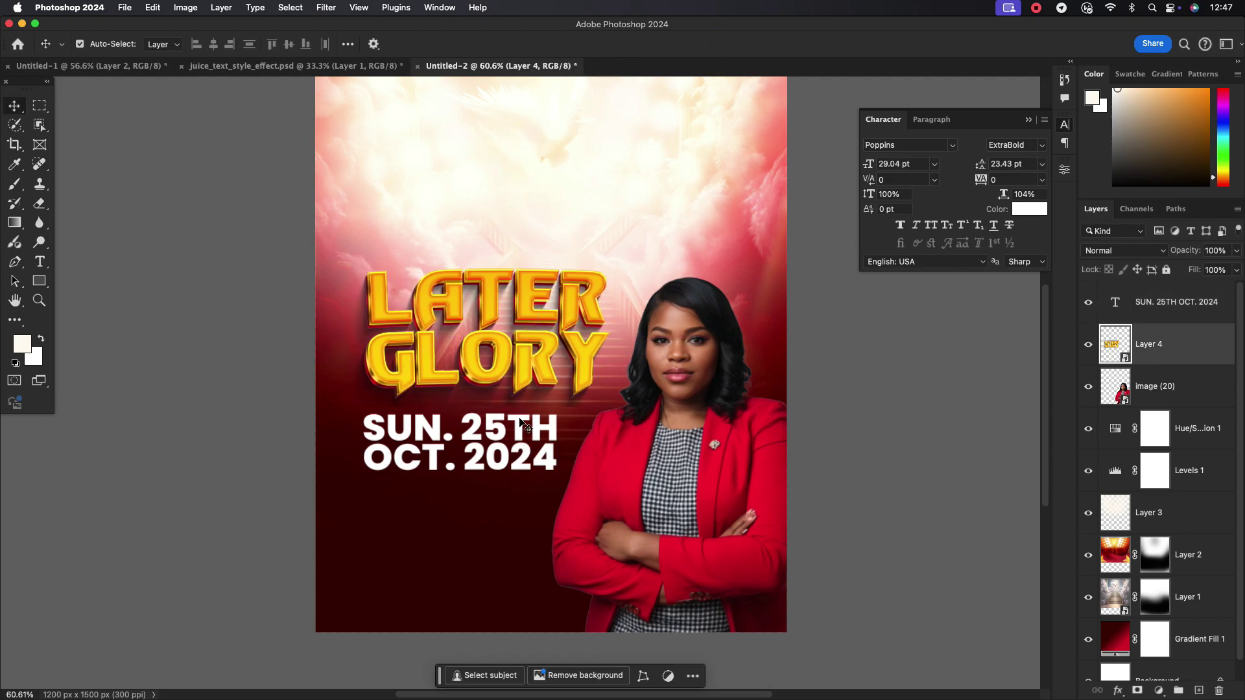
pyautogui.moveTo(544, 410); pyautogui.dragTo(548, 408)
pyautogui.moveTo(651, 466); pyautogui.dragTo(663, 469)
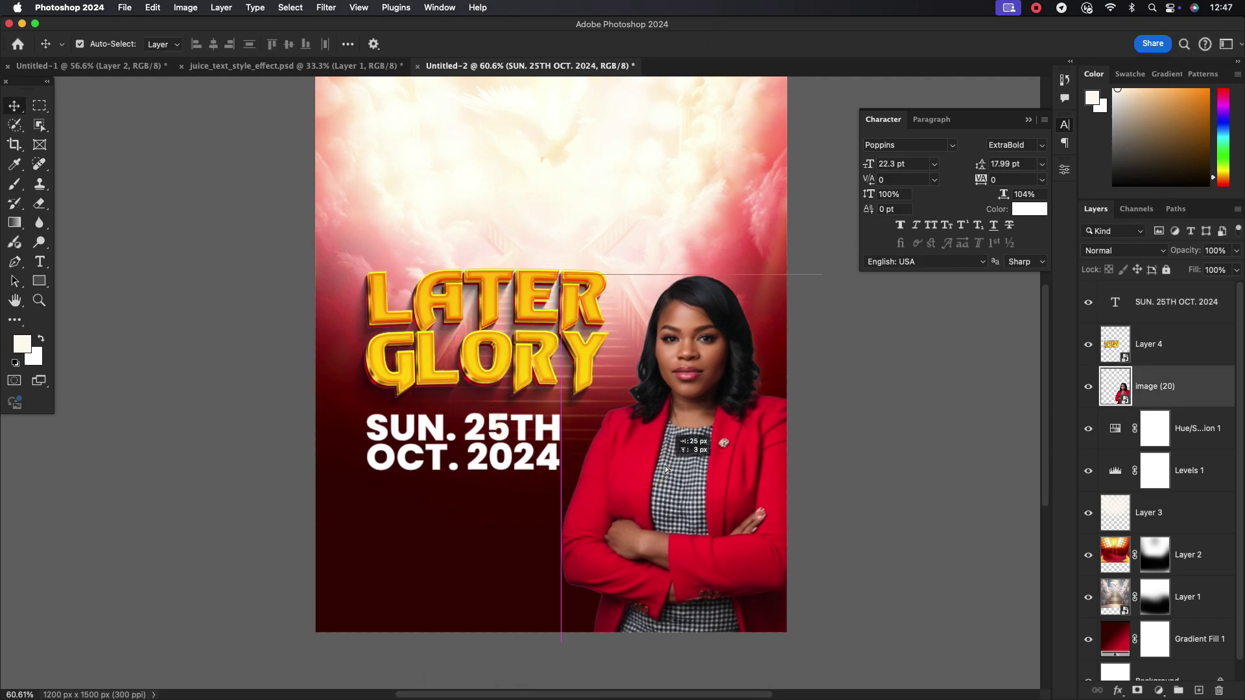
pyautogui.moveTo(560, 354); pyautogui.dragTo(557, 346)
pyautogui.moveTo(516, 440); pyautogui.dragTo(507, 495)
# Retype the duplicate date as '7AM PROMPT', with PROMPT in Poppins Medium at 19 pt
pyautogui.doubleClick(508, 495)
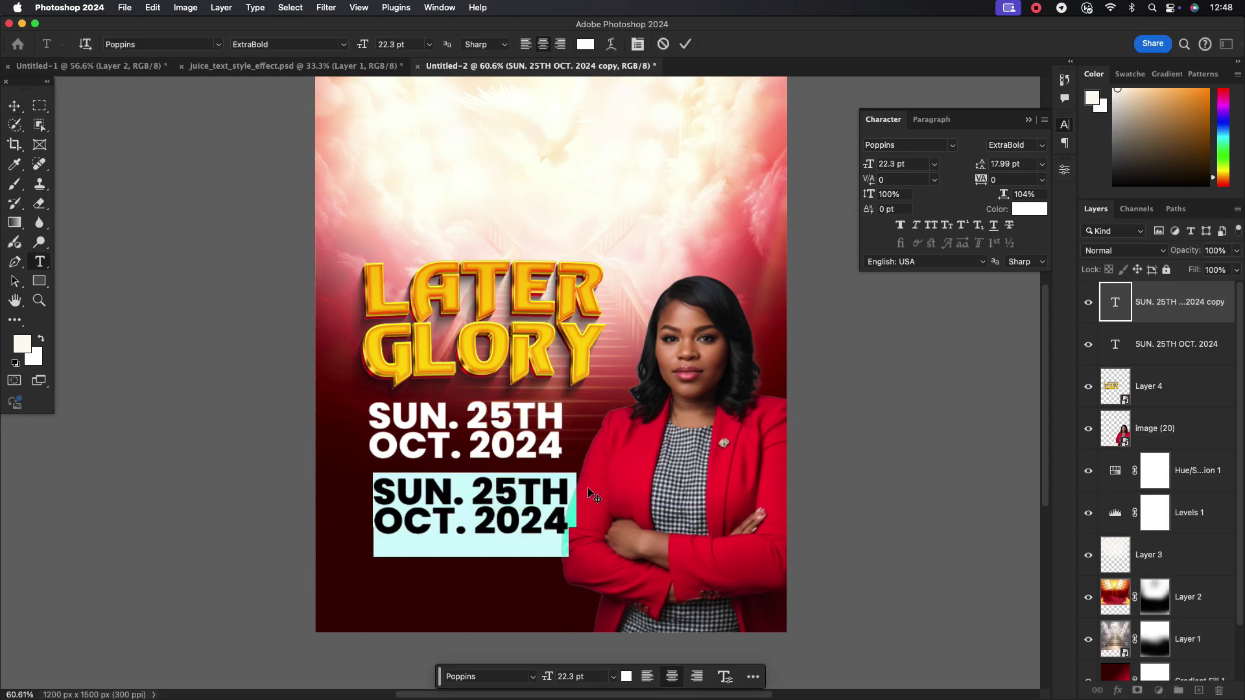
pyautogui.write('5')
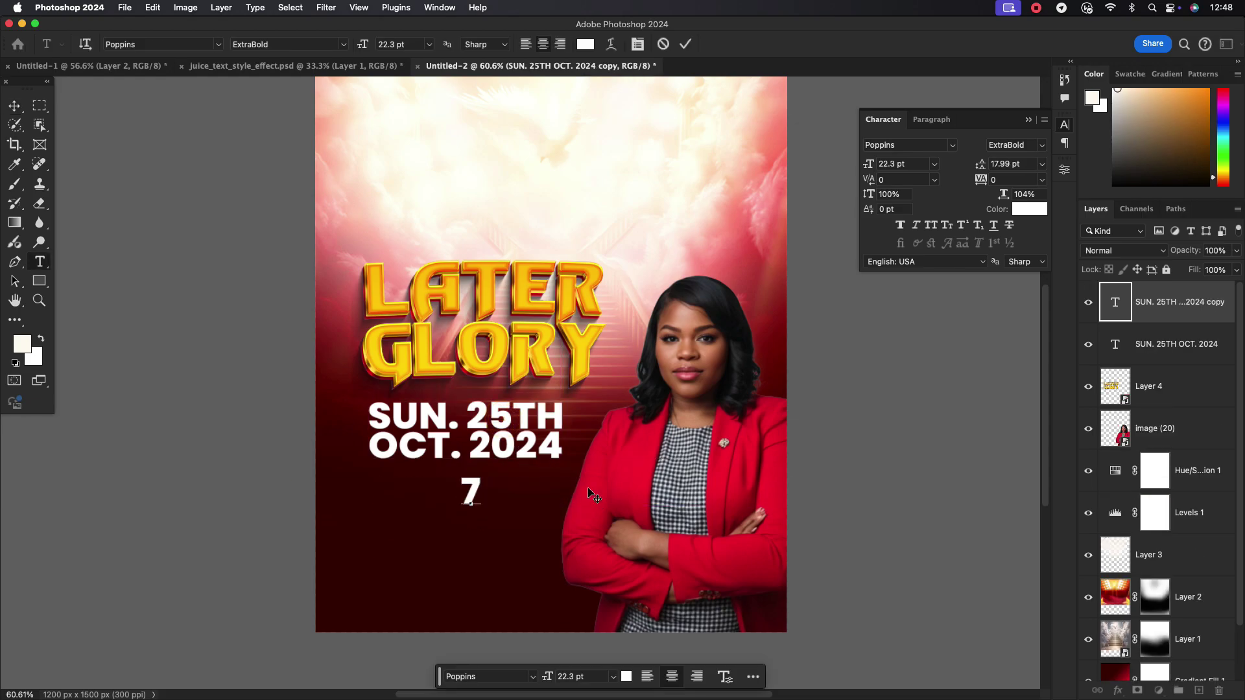
pyautogui.write('AM PROMPT')
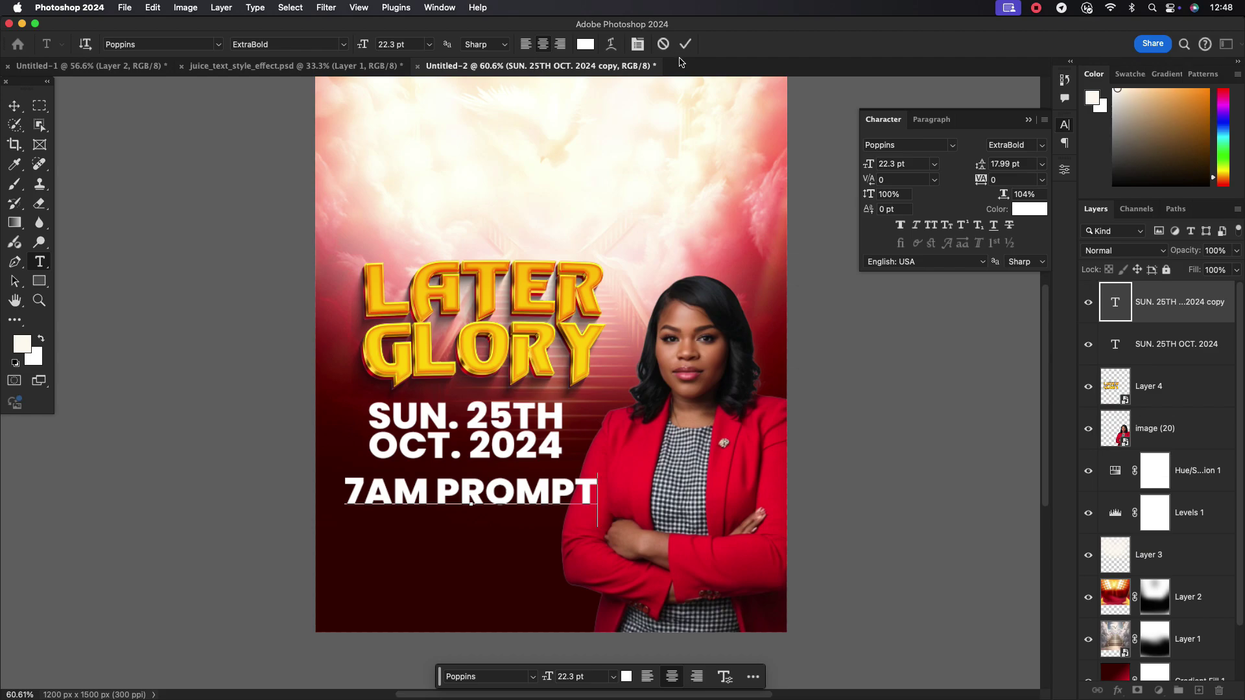
pyautogui.click(685, 44)
pyautogui.click(595, 496)
pyautogui.doubleClick(593, 492)
pyautogui.click(1042, 146)
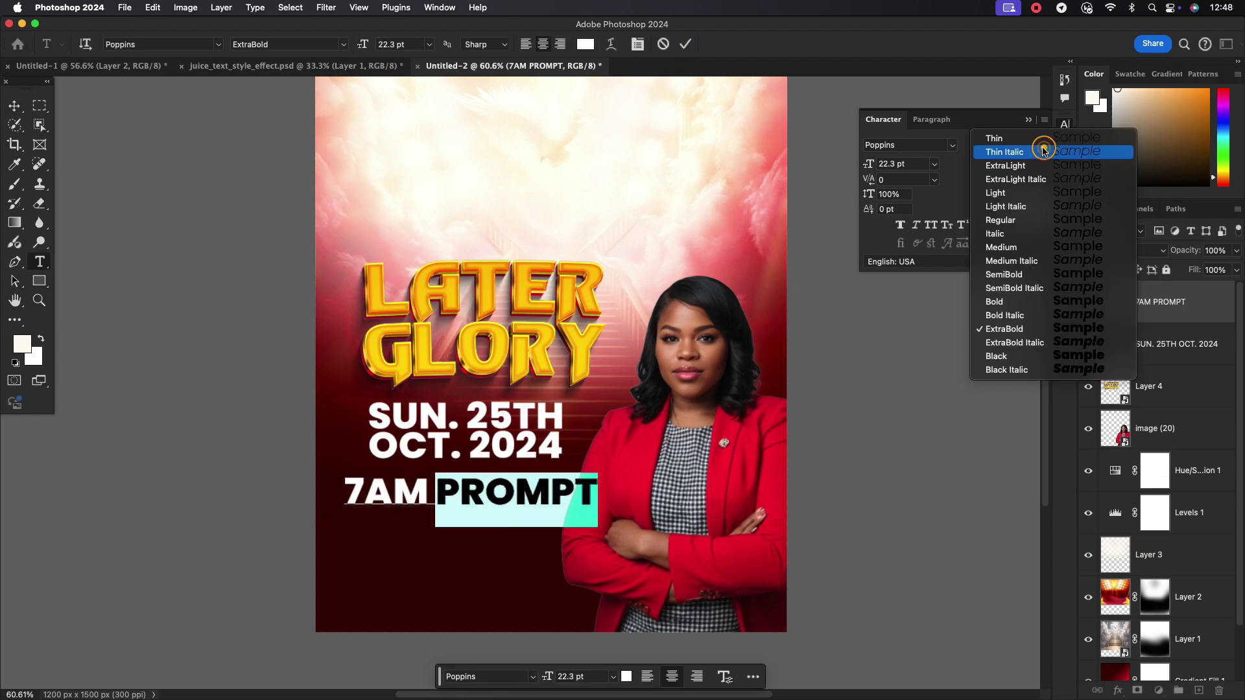
pyautogui.click(1006, 247)
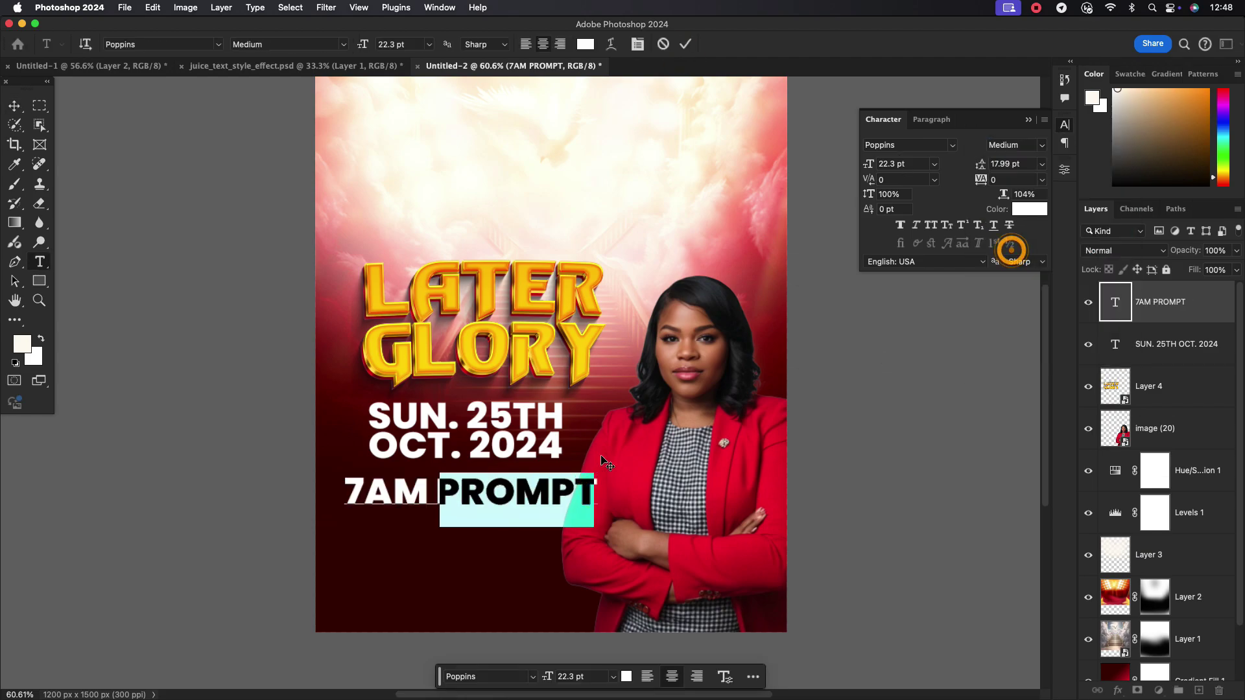
pyautogui.doubleClick(902, 165)
pyautogui.write('19')
pyautogui.press('Return')
pyautogui.click(685, 43)
pyautogui.press('v')
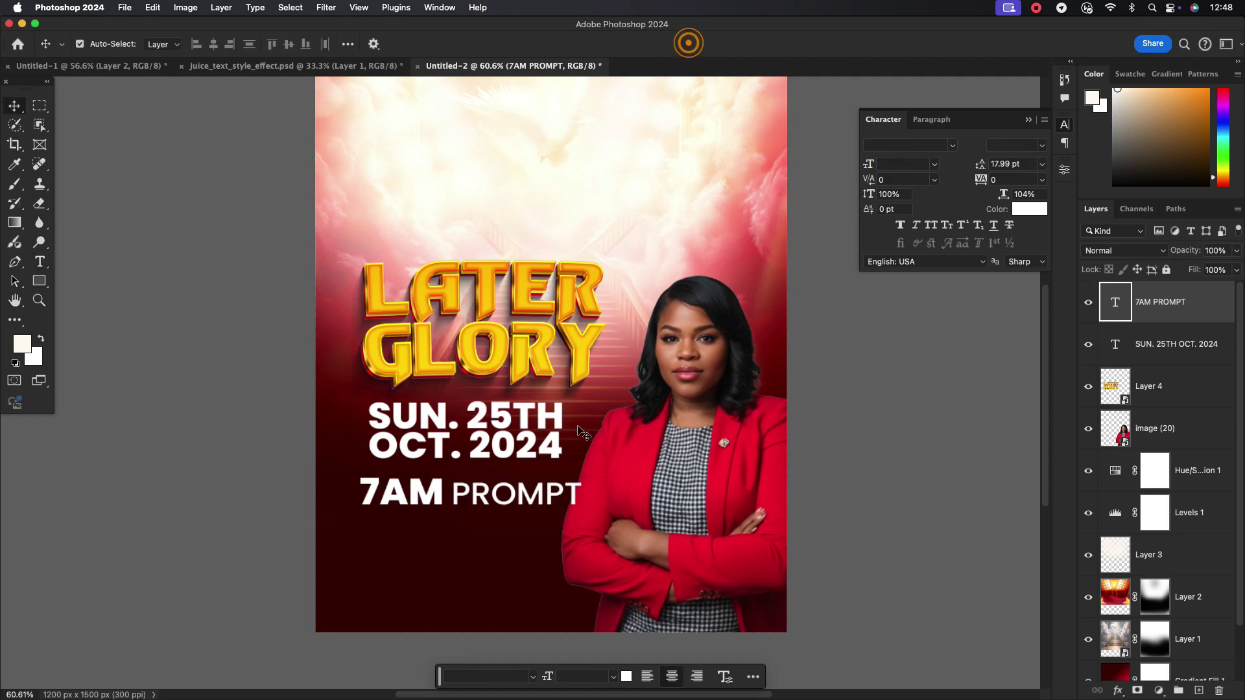
# Tighten 7AM PROMPT tracking to -50 and place a duplicate just below it
pyautogui.click(1041, 180)
pyautogui.click(1019, 234)
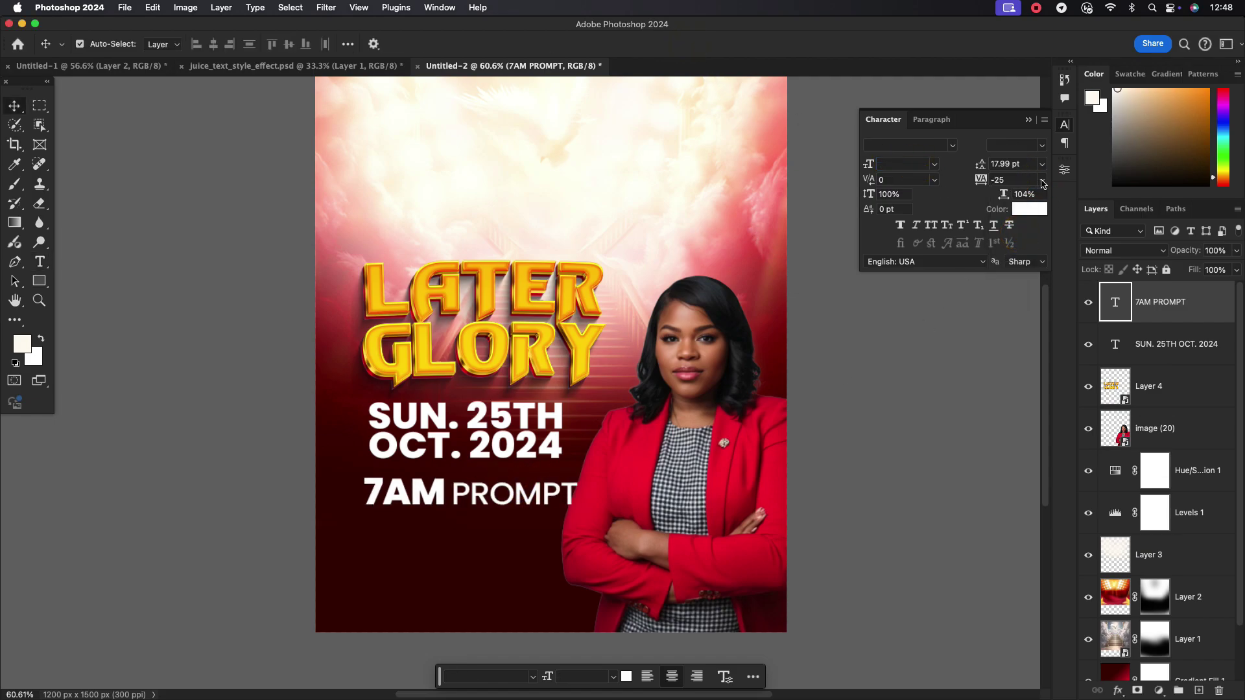
pyautogui.click(1041, 180)
pyautogui.click(1019, 220)
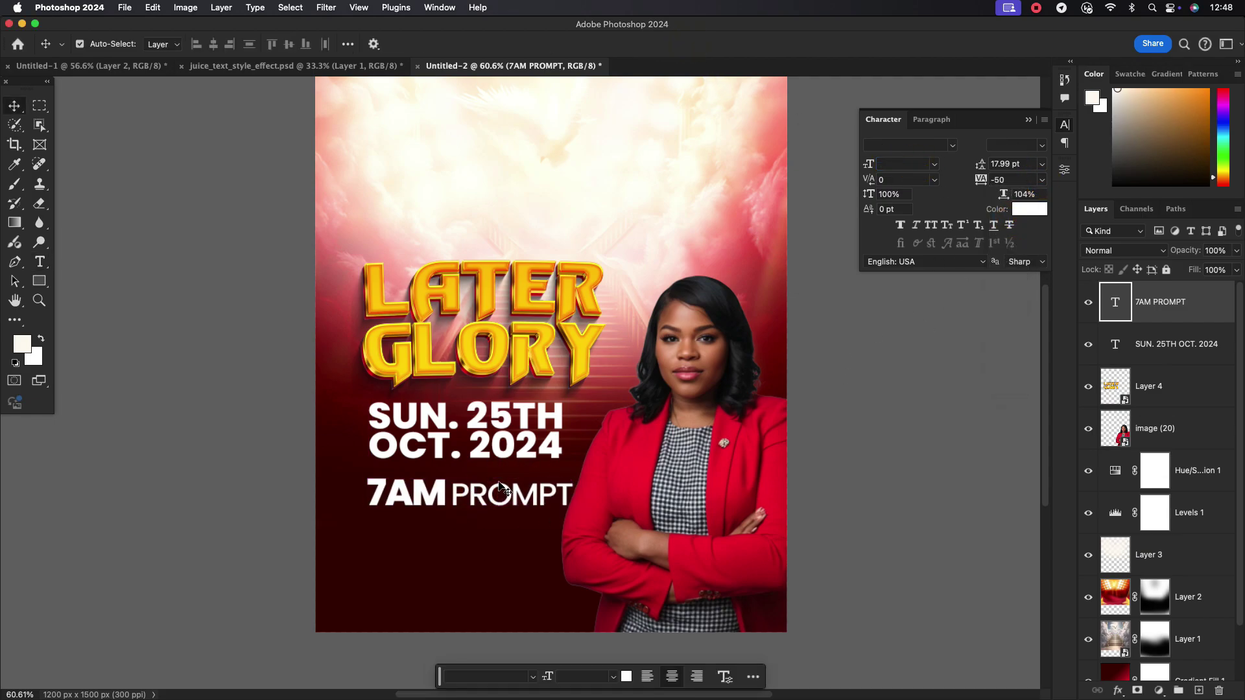
pyautogui.scroll(3, 446, 487)
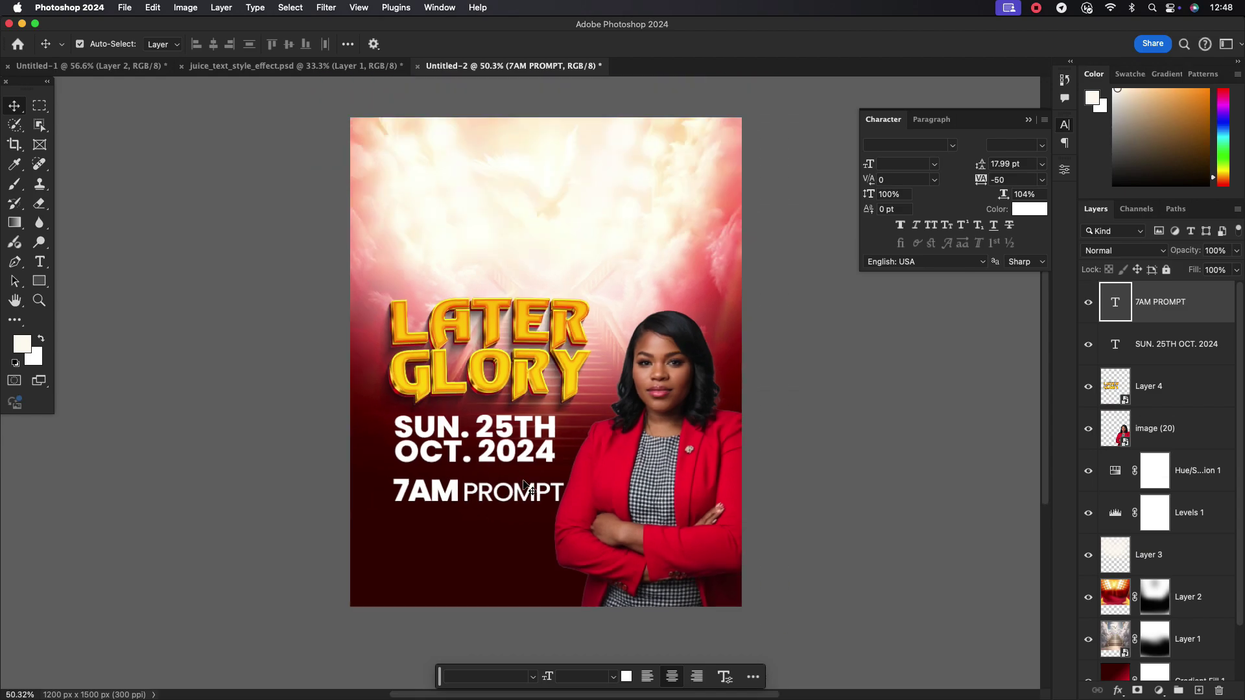
pyautogui.moveTo(446, 487); pyautogui.dragTo(446, 566)
# Replace the copied line's text with the four-line LOVE MINISTRY venue address block
pyautogui.doubleClick(590, 561)
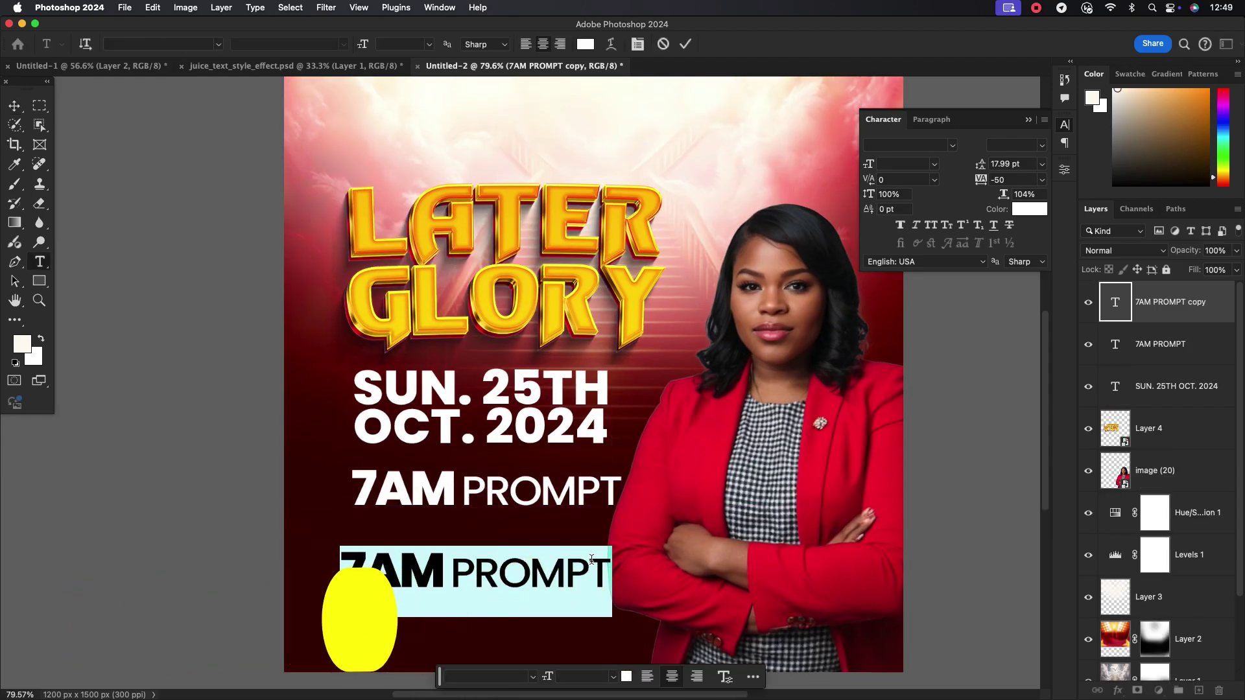
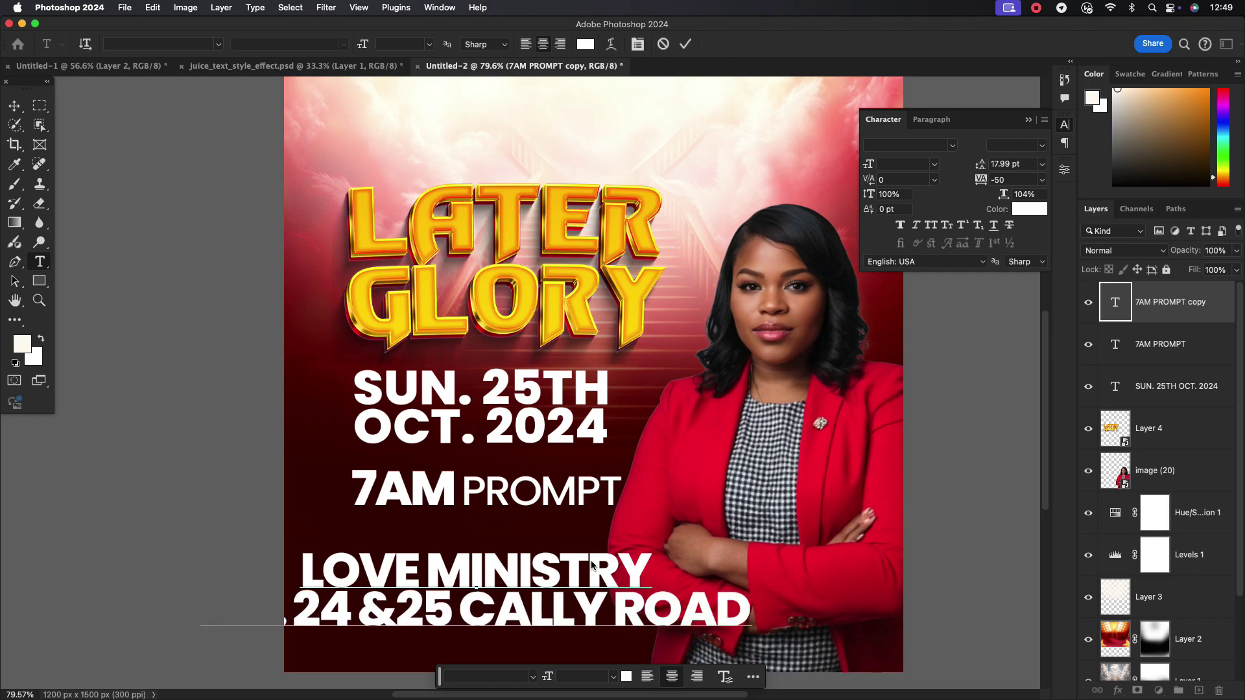
pyautogui.press('Return')
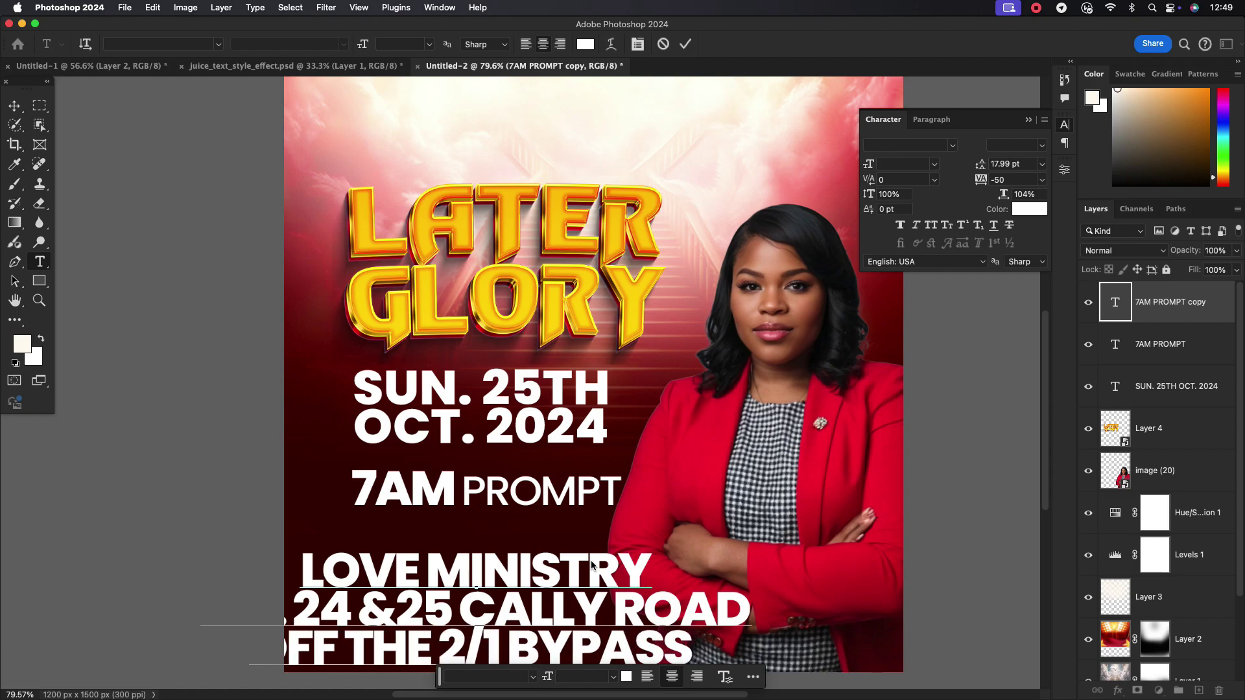
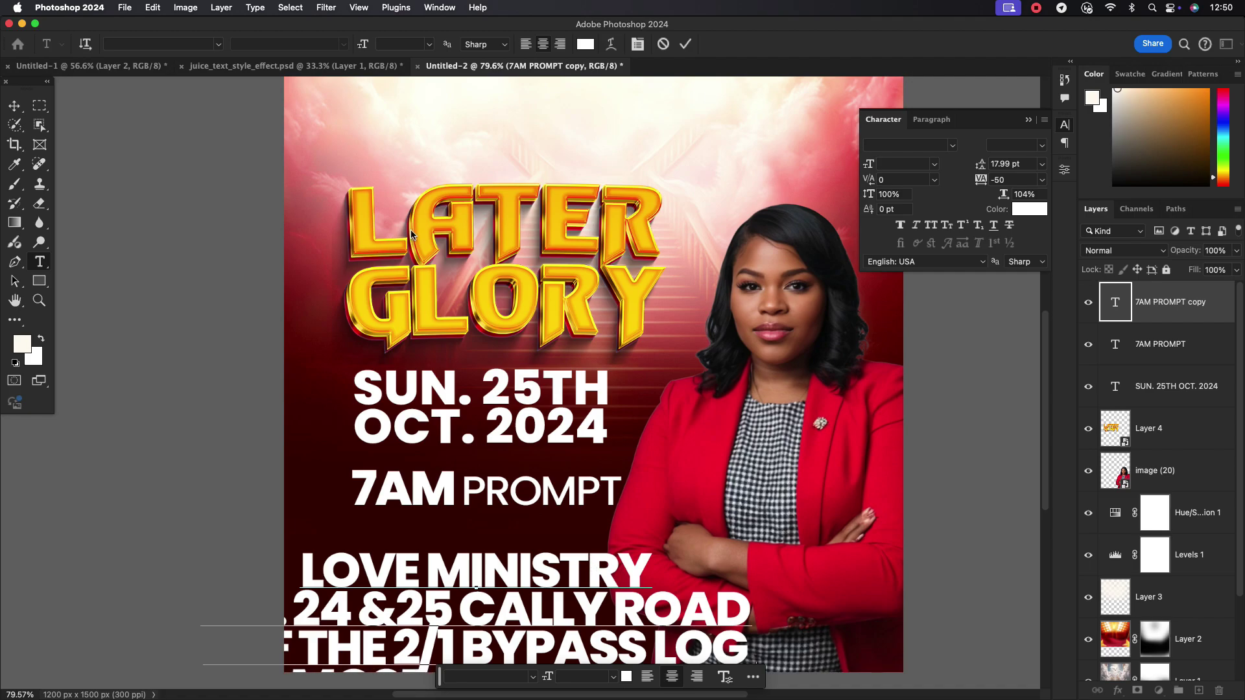
pyautogui.click(684, 45)
# Set the address text to 11 pt and left-align it
pyautogui.press('v')
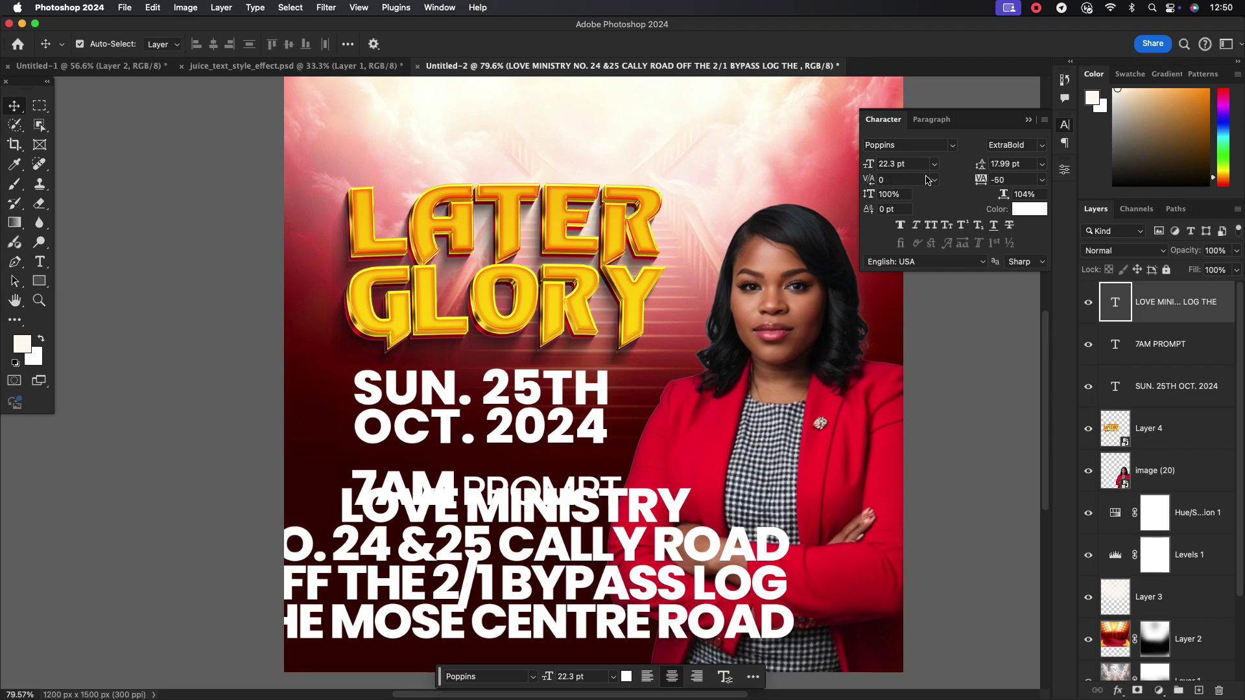
pyautogui.click(906, 164)
pyautogui.write('11')
pyautogui.press('Return')
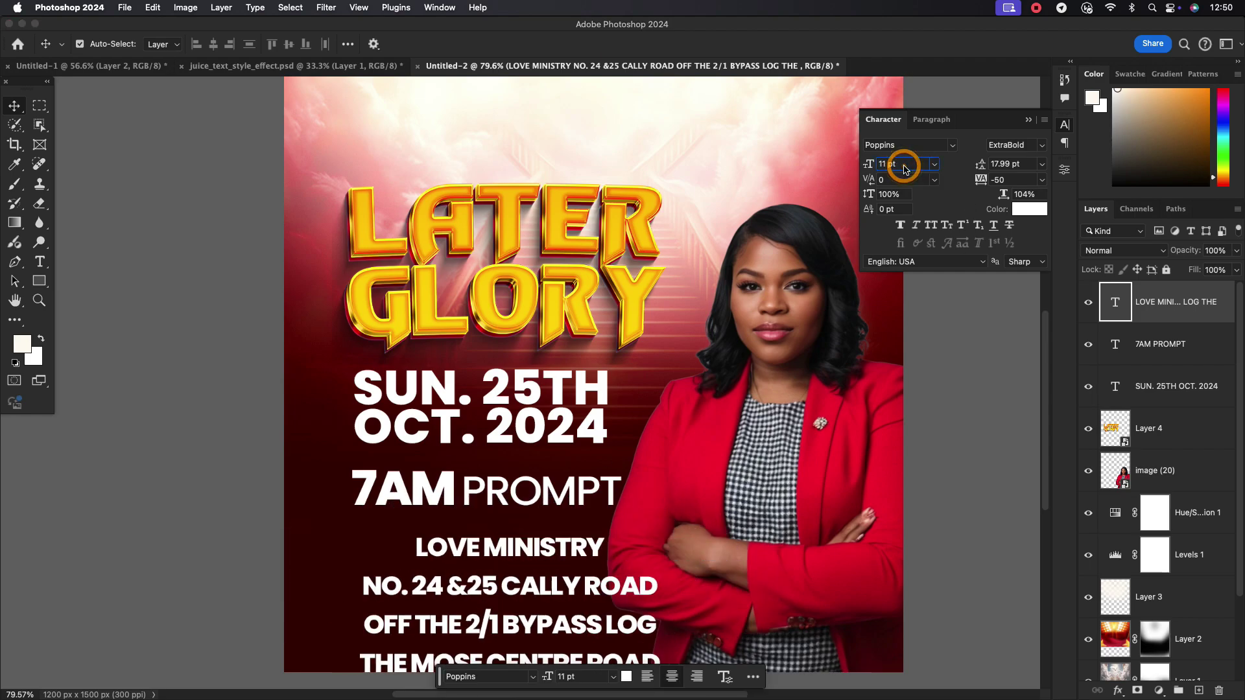
pyautogui.press('t')
pyautogui.moveTo(630, 638); pyautogui.dragTo(354, 564)
pyautogui.click(685, 44)
pyautogui.press('v')
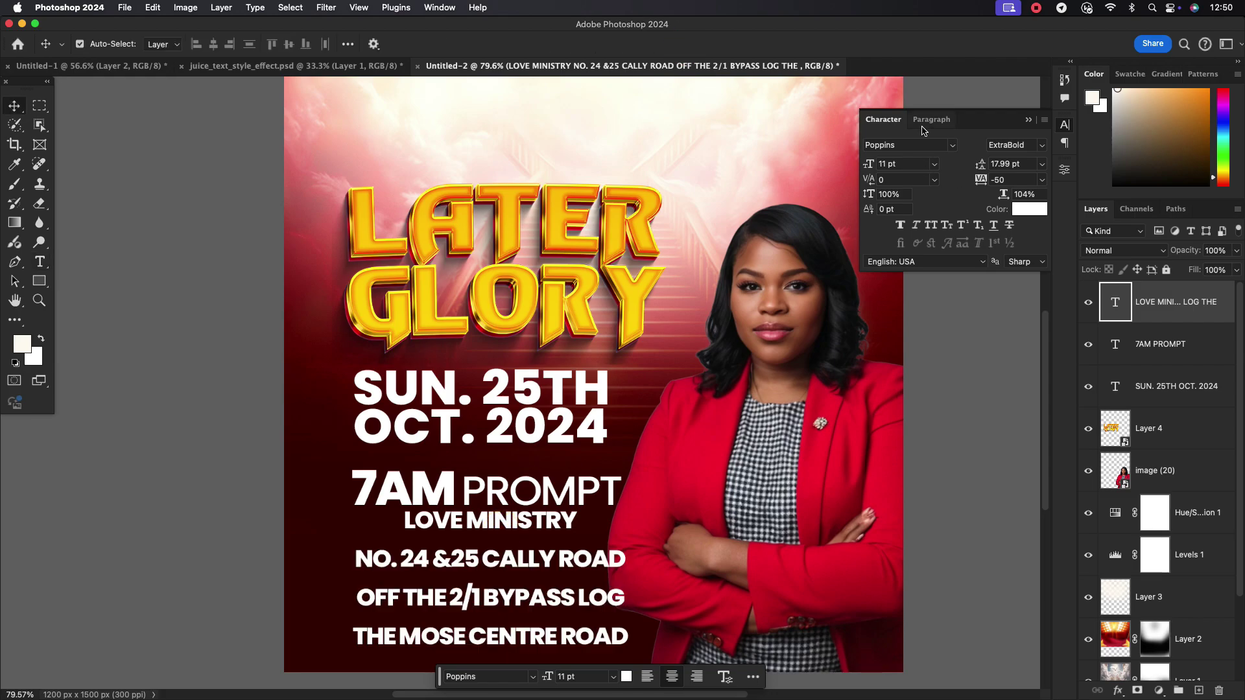
pyautogui.click(932, 119)
pyautogui.click(901, 143)
# Resize all four address lines to 12 pt and reset their tracking to 0
pyautogui.doubleClick(607, 635)
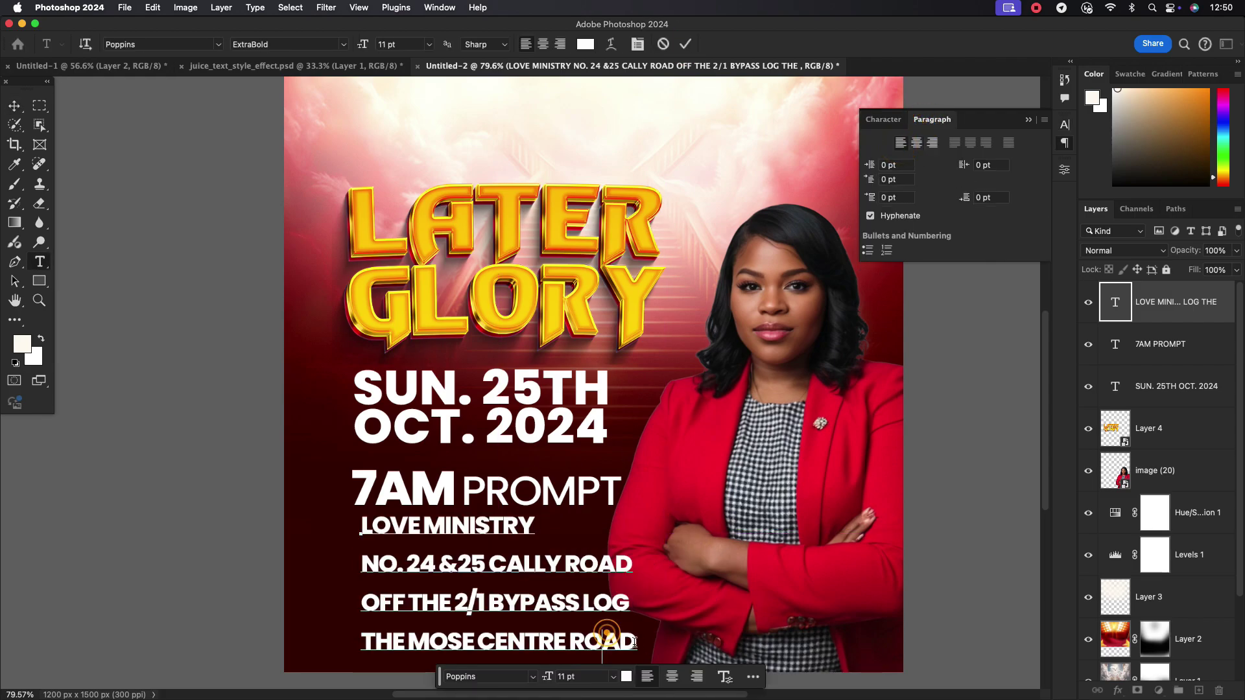
pyautogui.moveTo(634, 642); pyautogui.dragTo(360, 526)
pyautogui.click(883, 119)
pyautogui.click(902, 162)
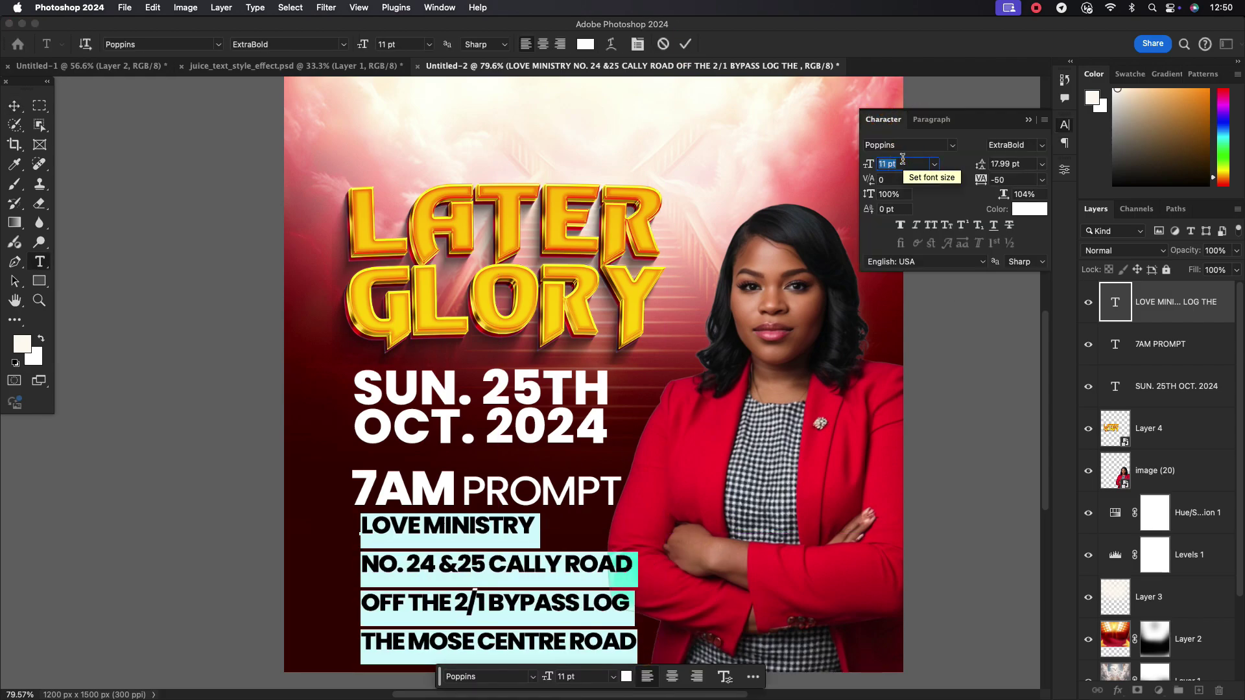
pyautogui.write('12')
pyautogui.press('Return')
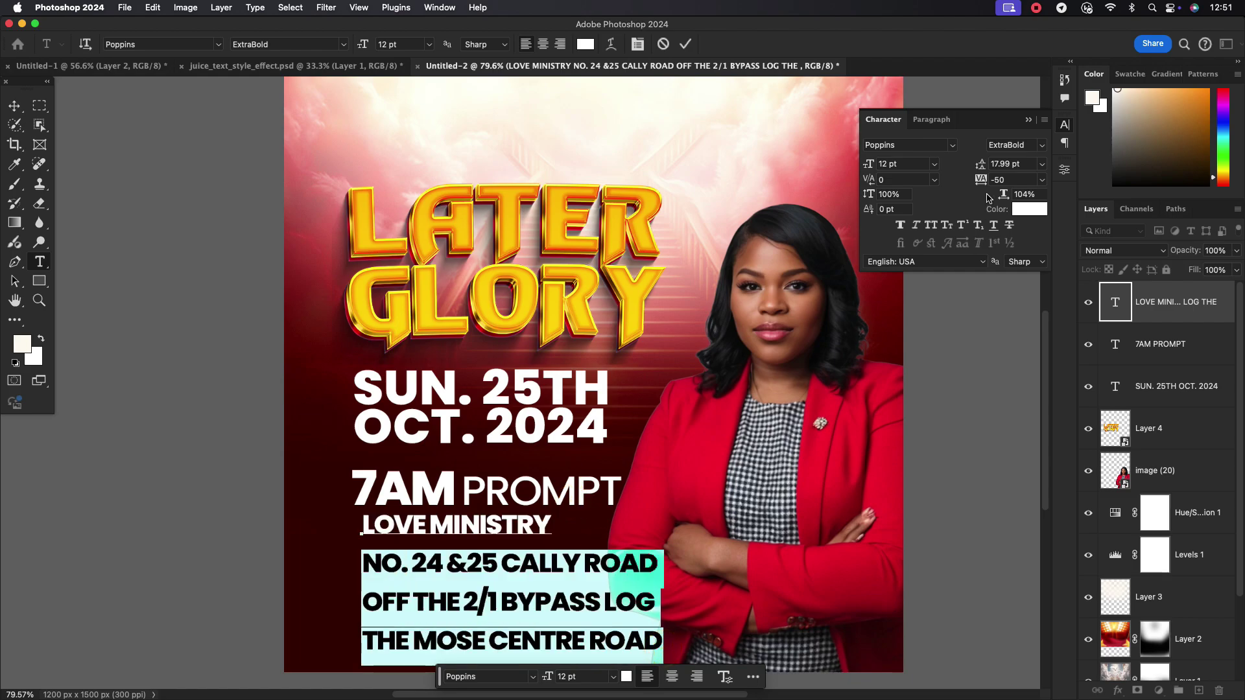
pyautogui.scroll(-3, 901, 164)
pyautogui.press('super+Return')
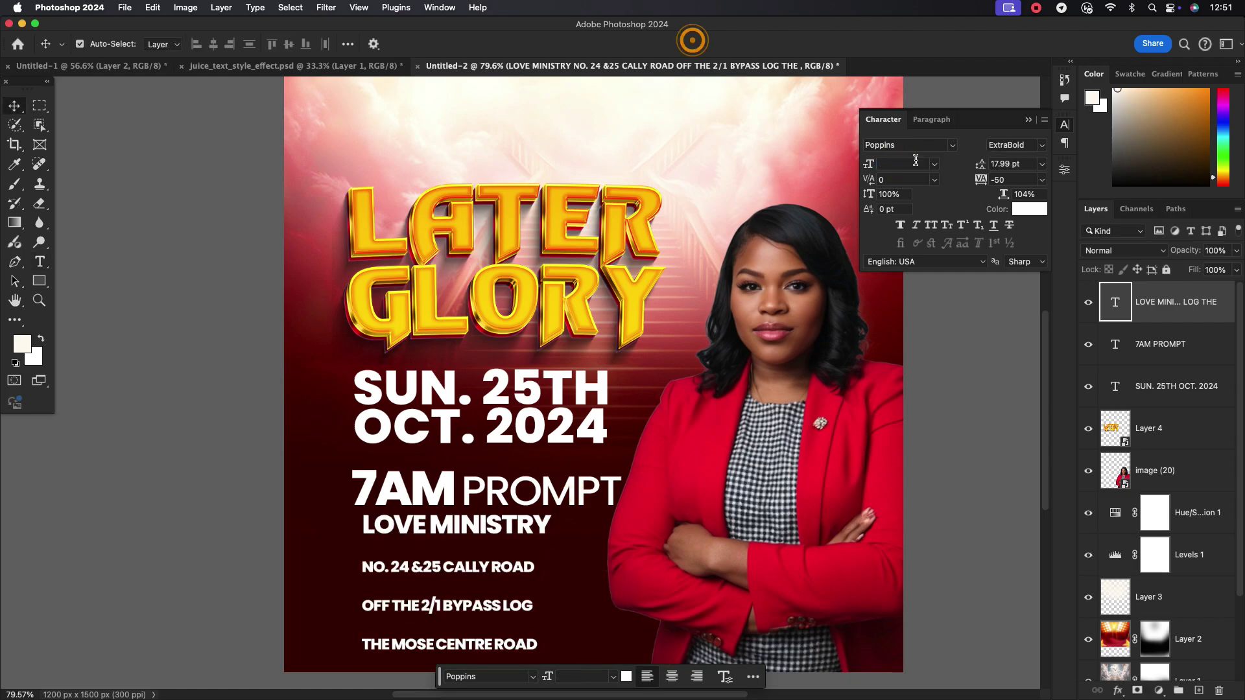
pyautogui.click(1041, 183)
pyautogui.click(1009, 278)
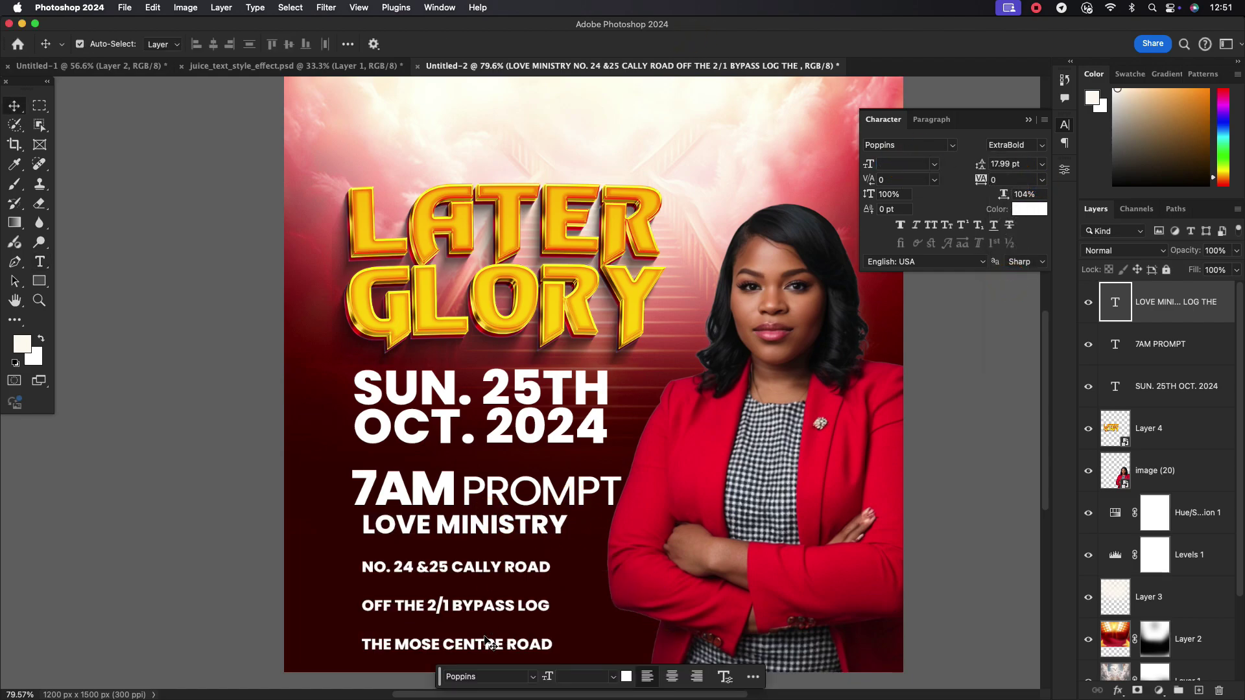
# Make the three lower address lines SemiBold with tracking 50, and move the block under 7AM PROMPT
pyautogui.doubleClick(542, 645)
pyautogui.moveTo(550, 645); pyautogui.dragTo(355, 565)
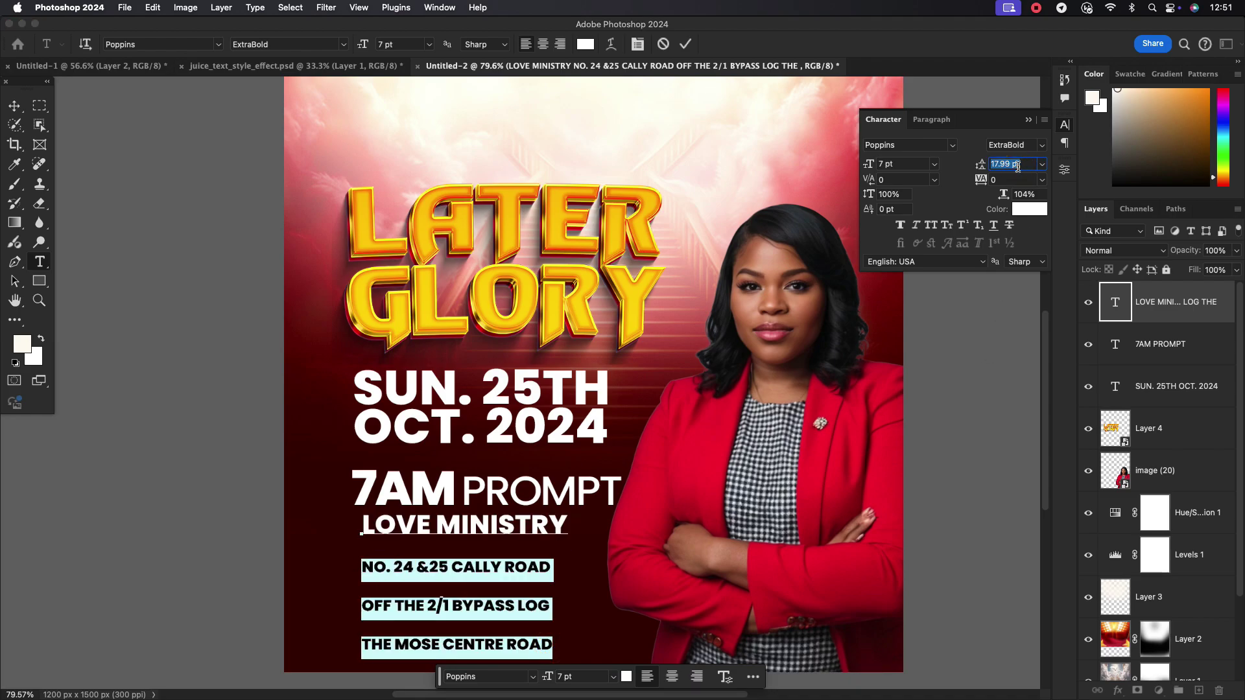
pyautogui.scroll(-10, 1017, 167)
pyautogui.scroll(-1, 1017, 166)
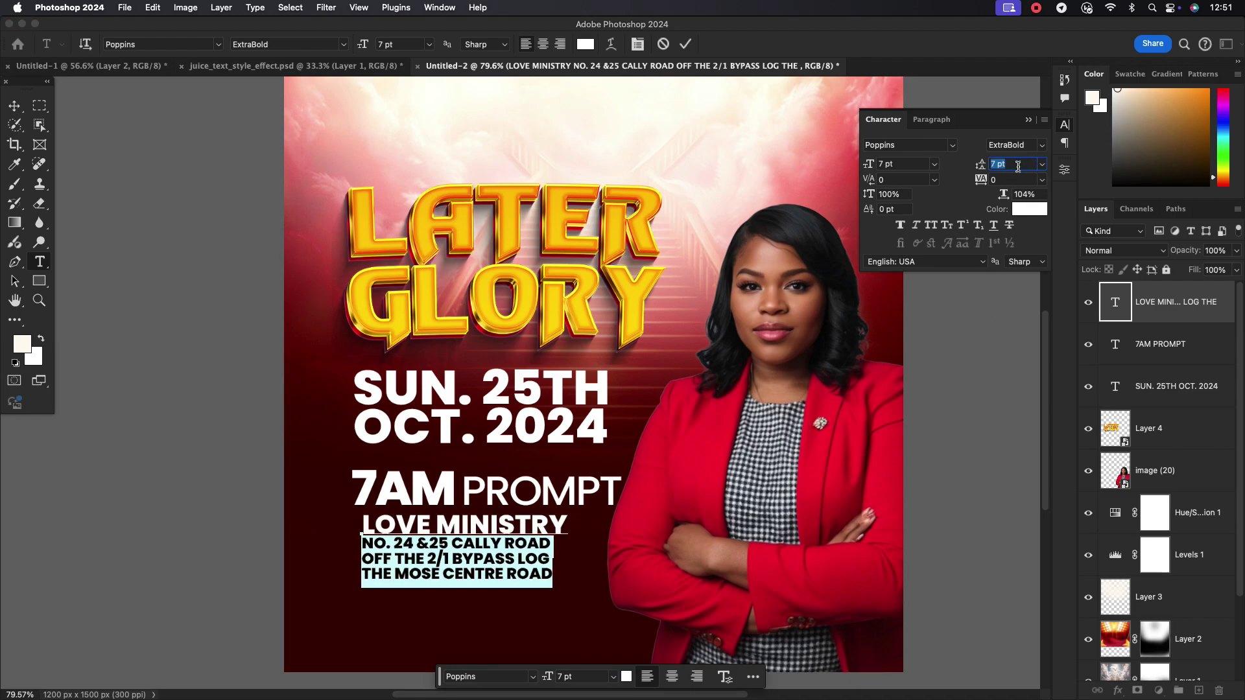
pyautogui.click(1042, 144)
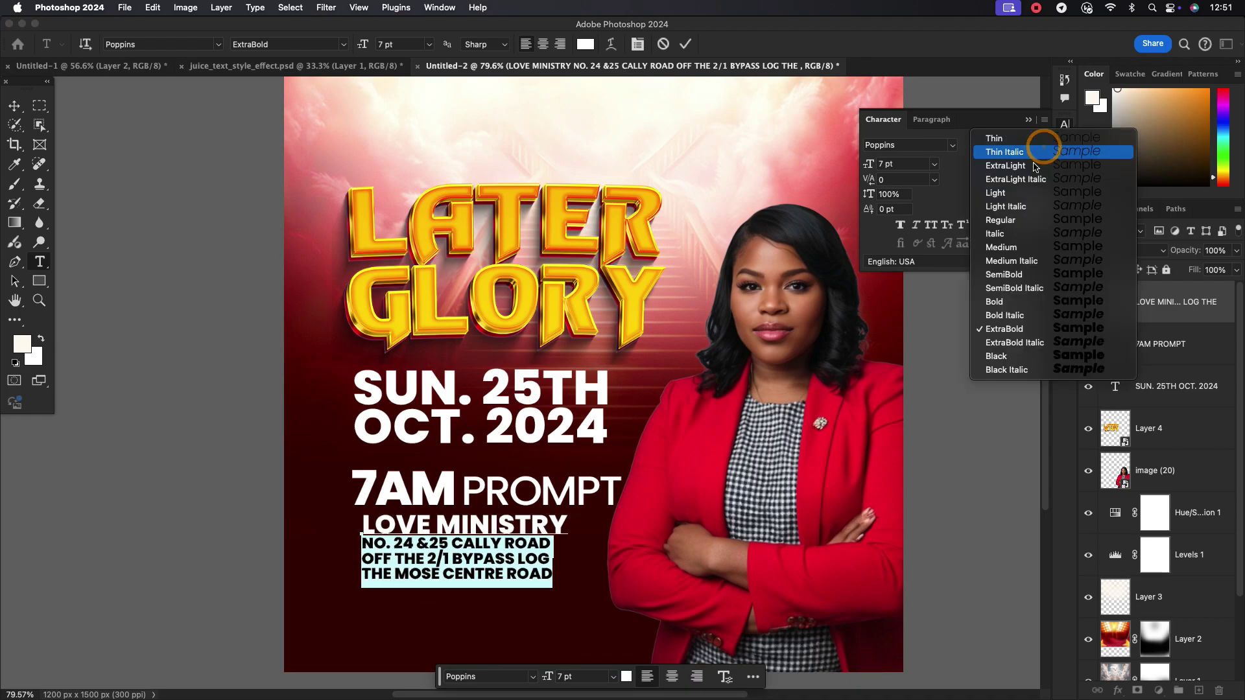
pyautogui.click(1005, 272)
pyautogui.click(1043, 182)
pyautogui.click(1008, 343)
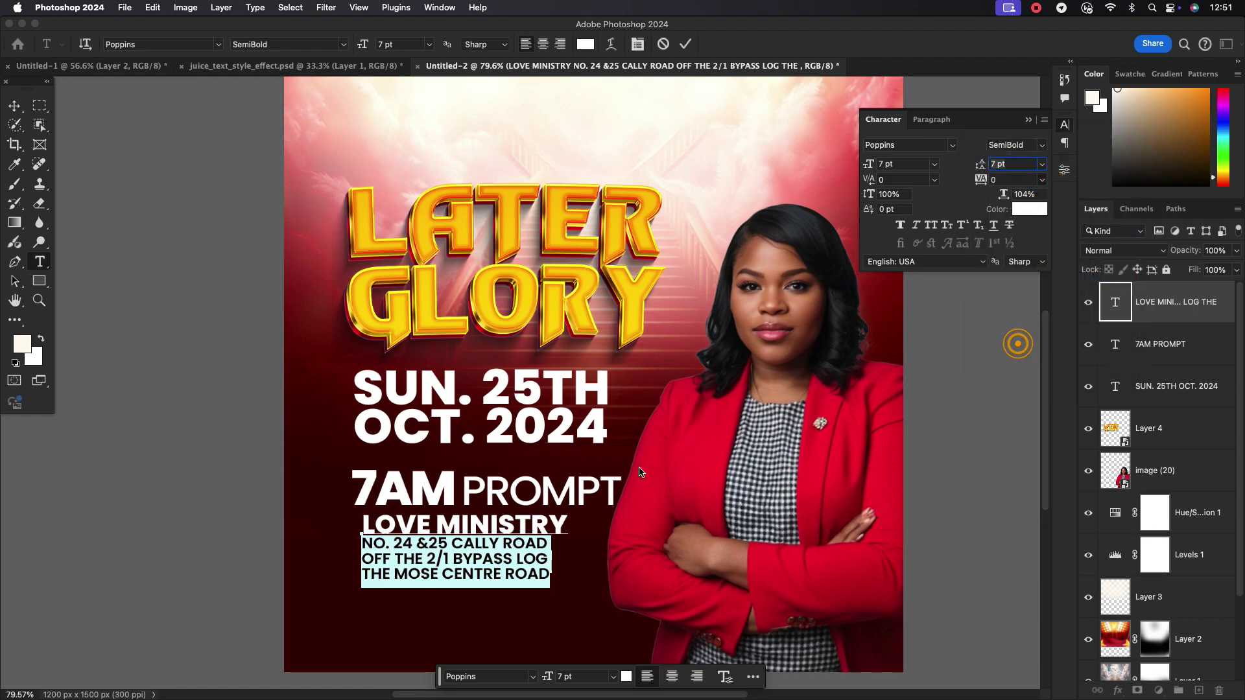
pyautogui.click(685, 43)
pyautogui.press('v')
pyautogui.moveTo(479, 535); pyautogui.dragTo(480, 564)
pyautogui.scroll(-3, 542, 478)
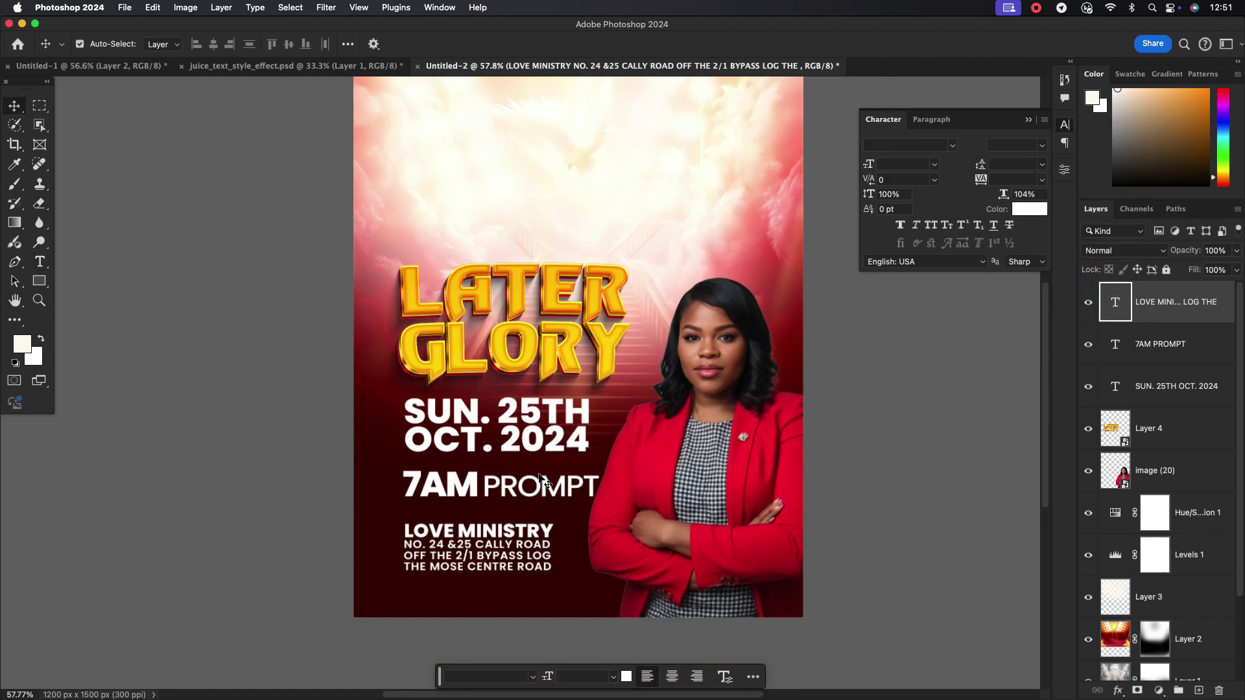
# Scale the date and time text to about 80% and shift the text lines left about 46 px
pyautogui.scroll(-3, 521, 438)
pyautogui.scroll(5, 414, 483)
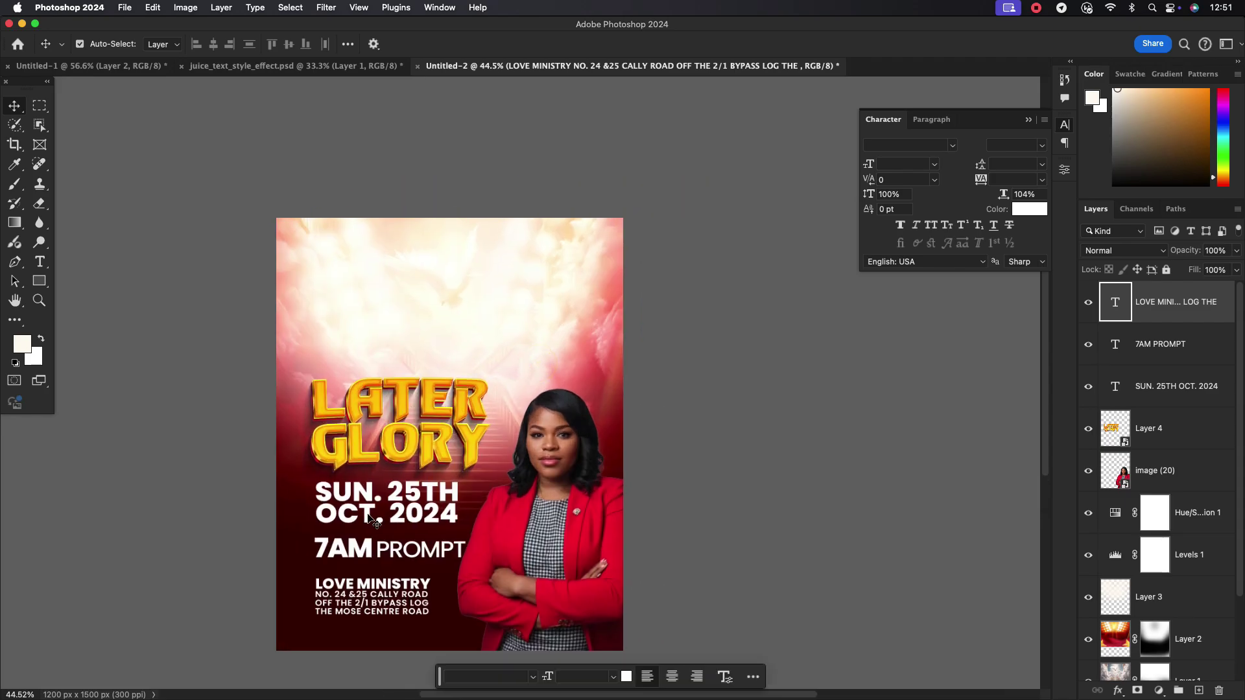
pyautogui.click(421, 487)
pyautogui.scroll(-2, 422, 488)
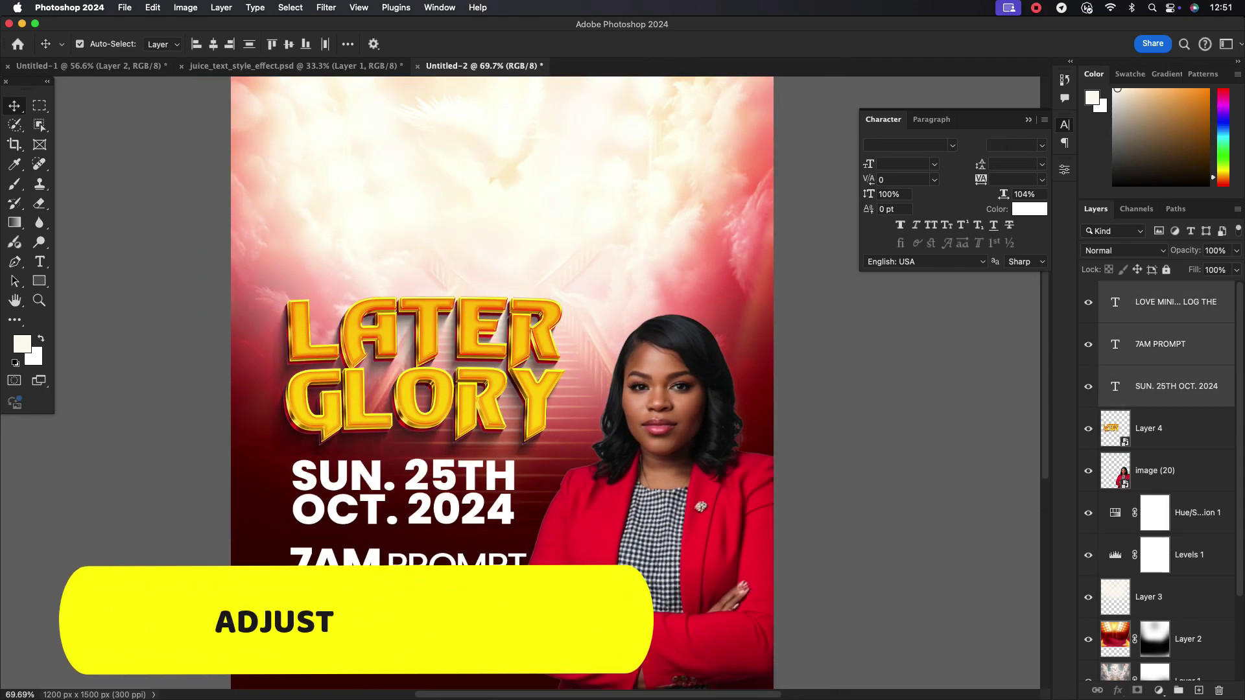
pyautogui.hotkey('ctrl', 't')
pyautogui.moveTo(525, 459); pyautogui.dragTo(502, 480)
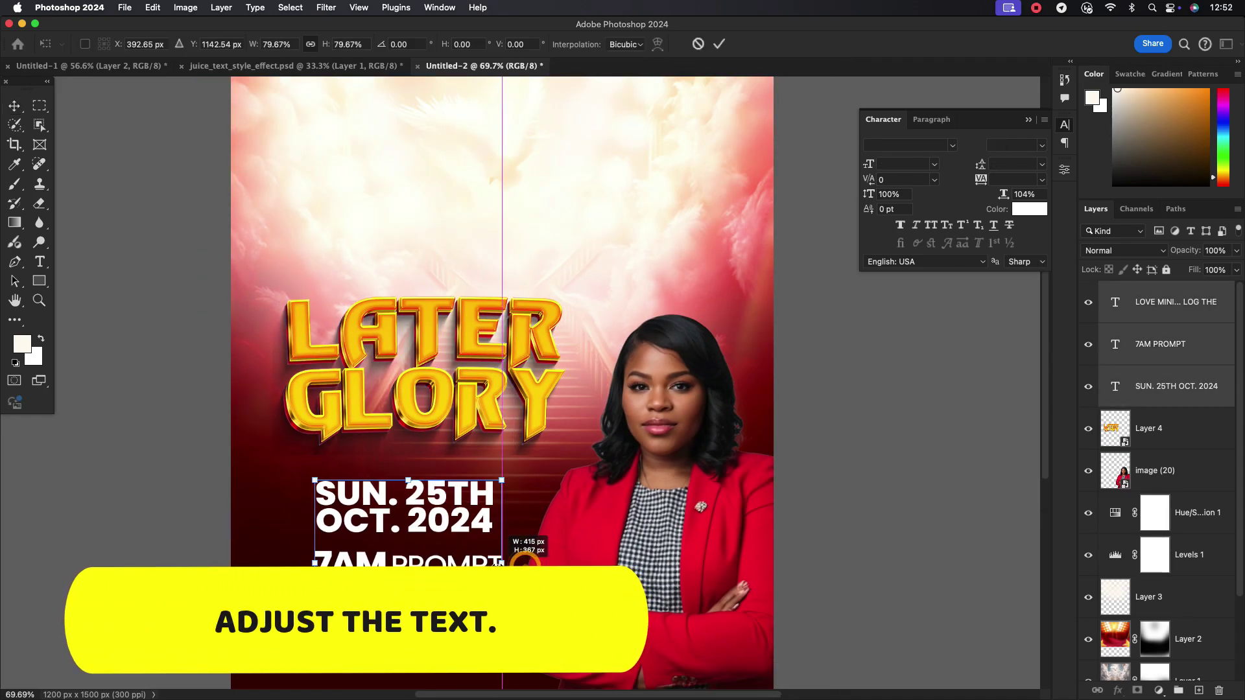
pyautogui.press('Return')
pyautogui.moveTo(448, 520); pyautogui.dragTo(421, 519)
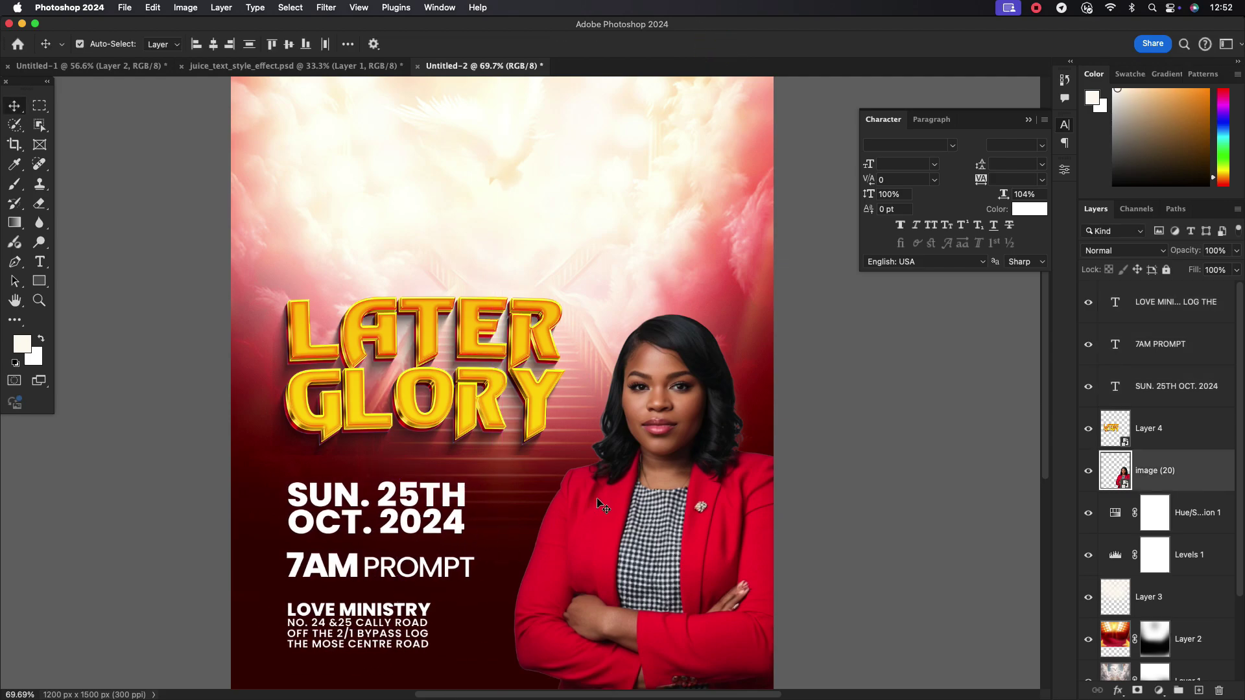
pyautogui.press('super+0')
# Lower the LOVE MINISTRY block, 7AM PROMPT and SUN. 25TH date slightly to even their spacing
pyautogui.moveTo(494, 580); pyautogui.dragTo(480, 505)
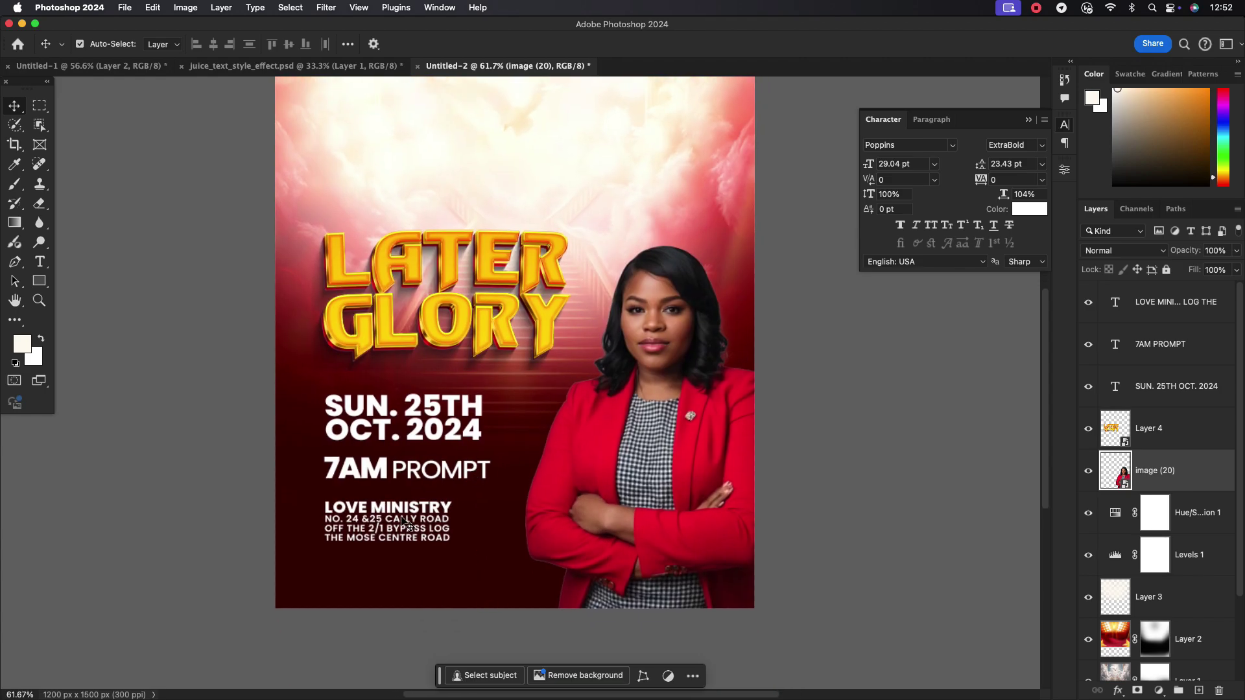
pyautogui.moveTo(396, 512); pyautogui.dragTo(396, 526)
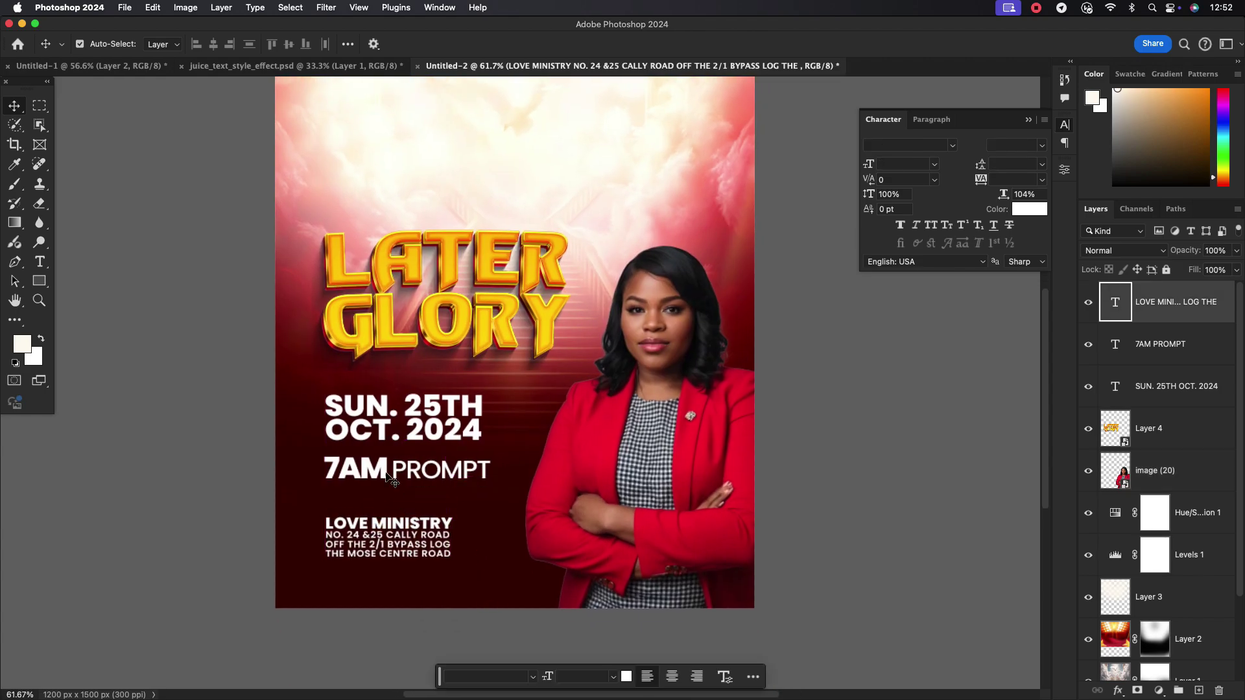
pyautogui.moveTo(397, 468); pyautogui.dragTo(397, 480)
pyautogui.moveTo(376, 423); pyautogui.dragTo(377, 427)
pyautogui.scroll(-1, 441, 423)
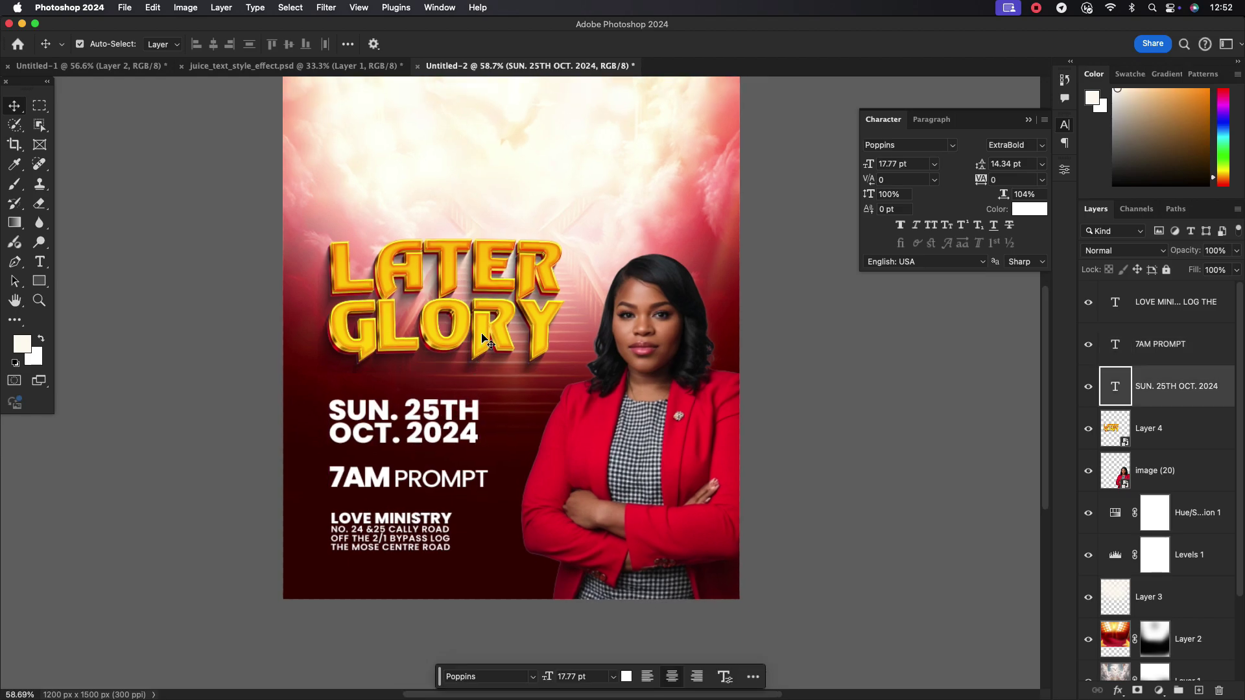
pyautogui.scroll(-1, 483, 338)
pyautogui.moveTo(394, 524); pyautogui.dragTo(394, 532)
pyautogui.moveTo(383, 477); pyautogui.dragTo(384, 479)
pyautogui.scroll(-1, 496, 496)
pyautogui.scroll(1, 490, 422)
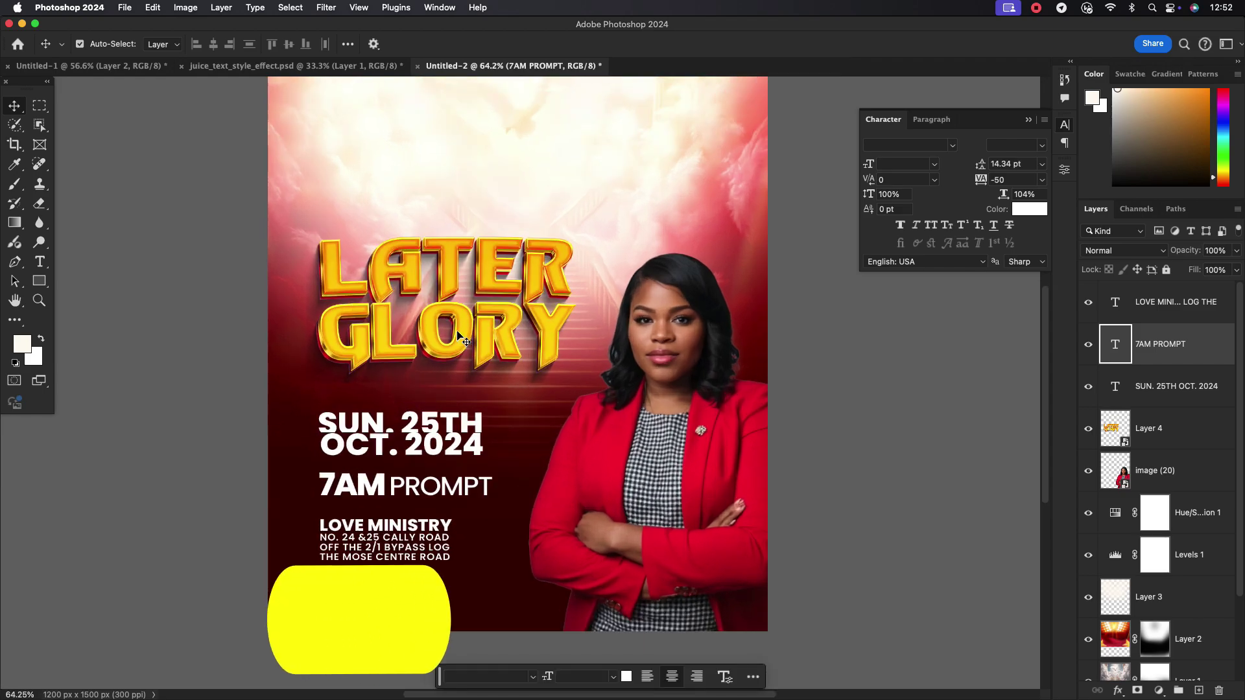
# Type a DATE: label, move it toward the date line and scale it down
pyautogui.scroll(-2, 490, 422)
pyautogui.press('t')
pyautogui.click(349, 187)
pyautogui.write('DA')
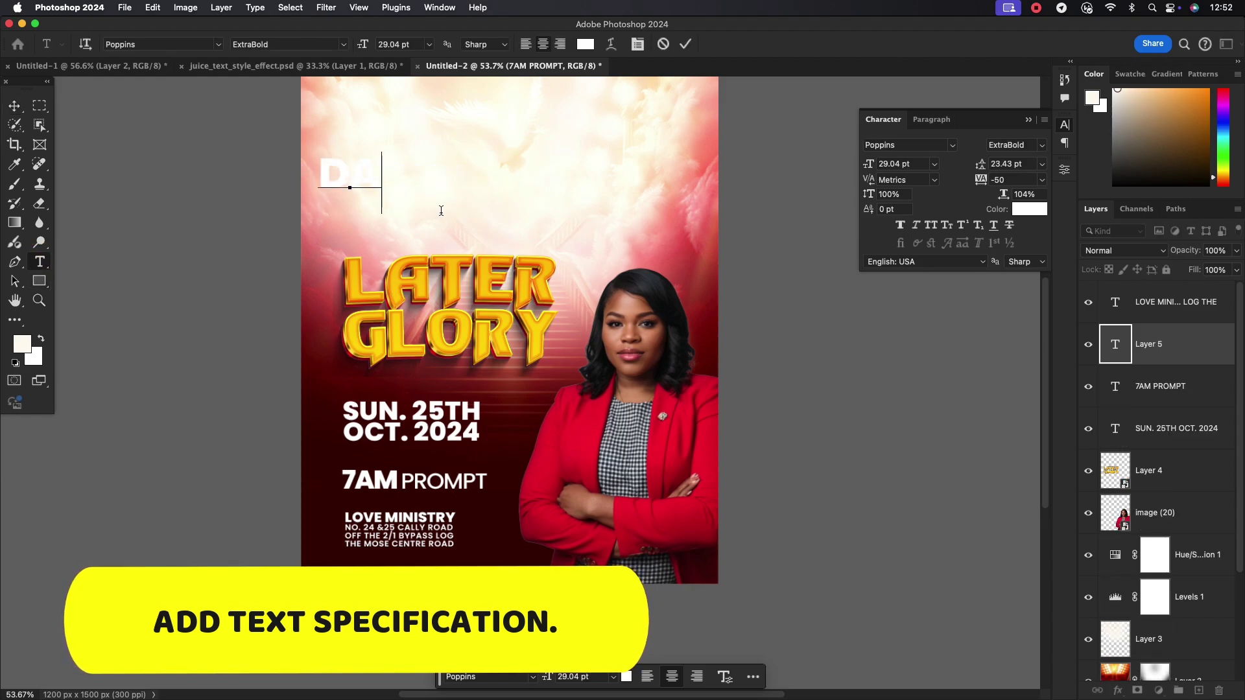
pyautogui.write('TE:')
pyautogui.press('Escape')
pyautogui.press('v')
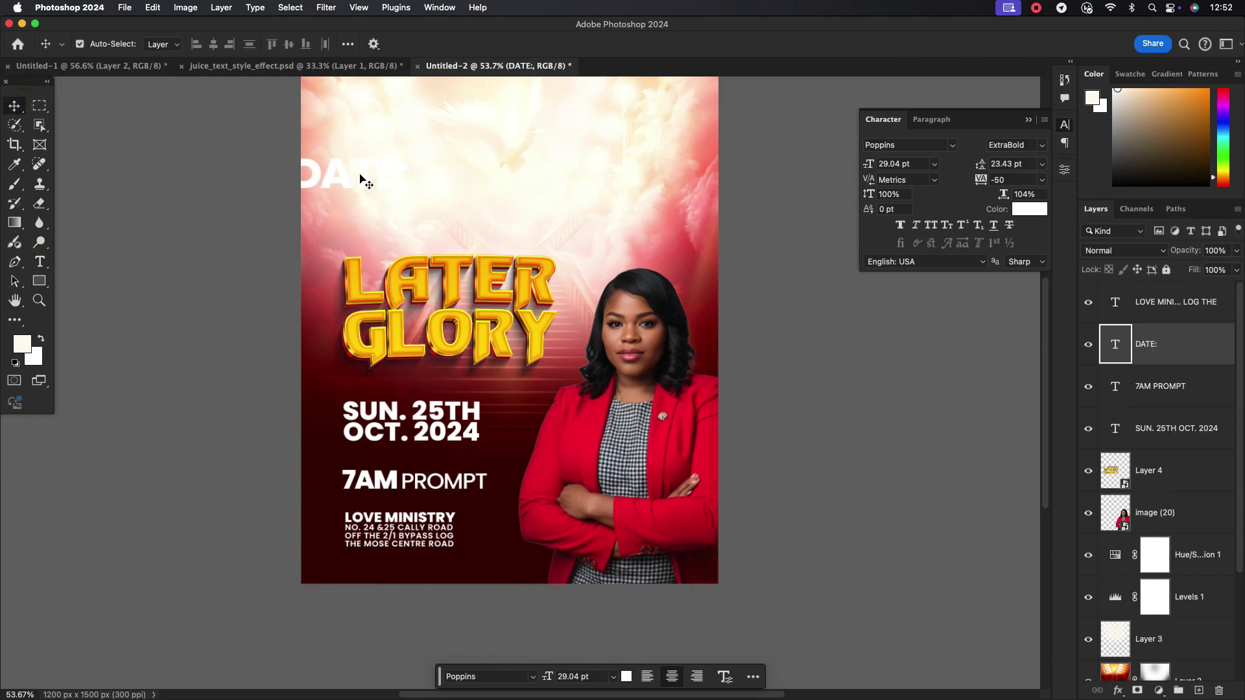
pyautogui.moveTo(361, 181); pyautogui.dragTo(413, 393)
pyautogui.press('super+t')
pyautogui.press('Return')
# Give DATE: tracking 200 and Medium weight, colour it GLORY yellow, and place it above SUN. 25TH
pyautogui.click(1043, 180)
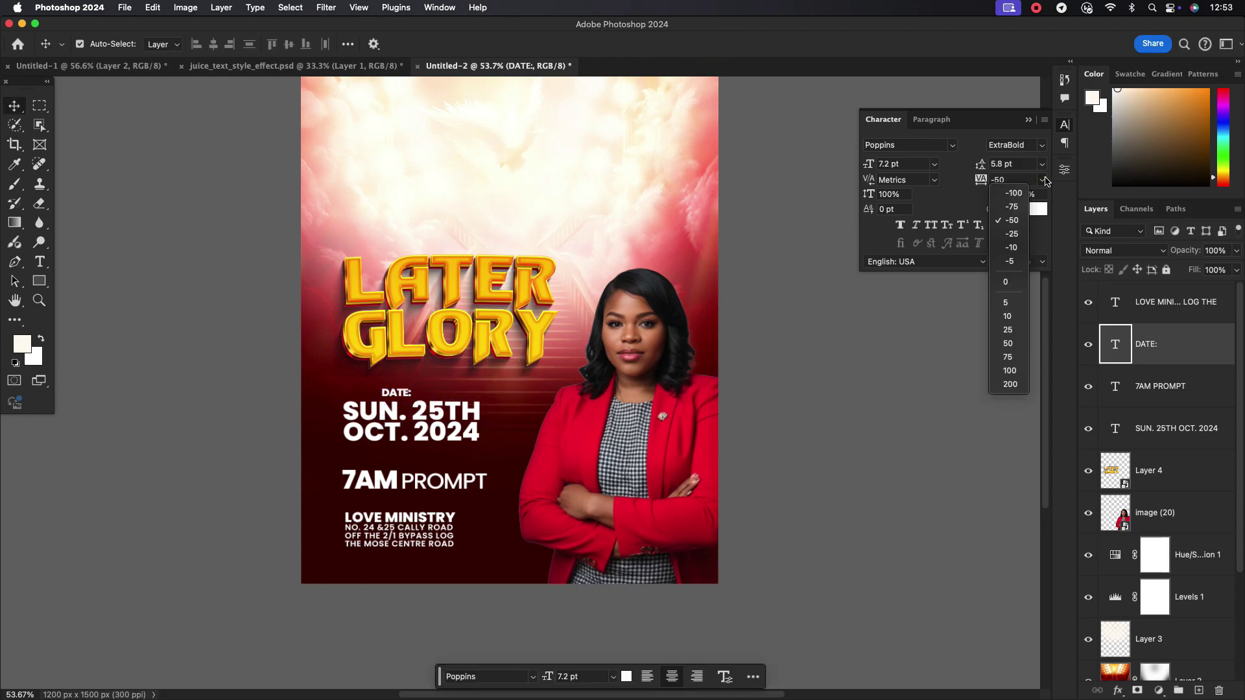
pyautogui.click(1028, 385)
pyautogui.click(1040, 182)
pyautogui.click(1008, 393)
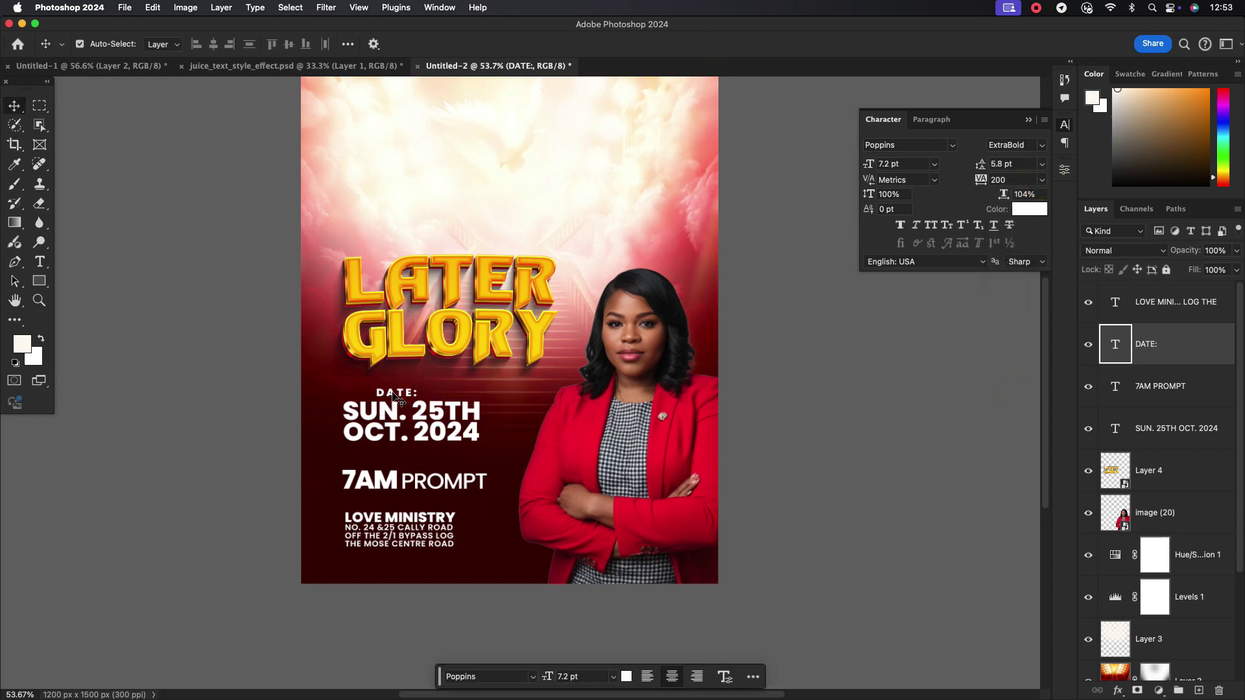
pyautogui.moveTo(361, 399); pyautogui.dragTo(363, 391)
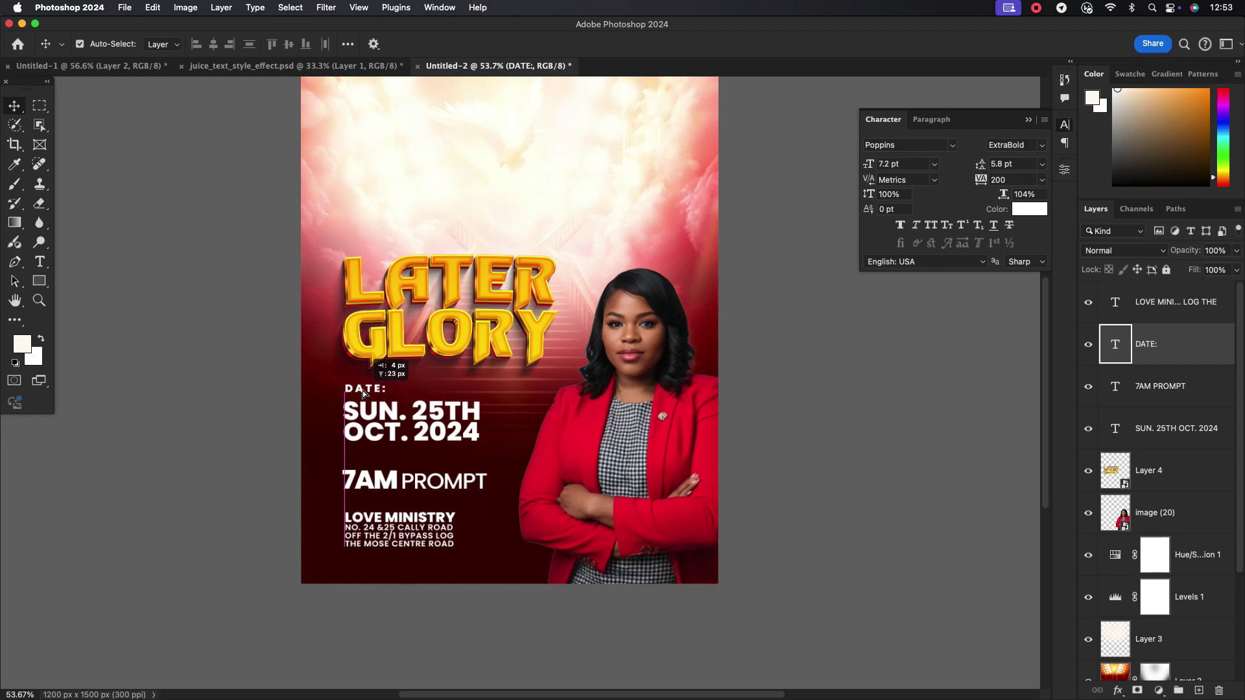
pyautogui.click(1043, 145)
pyautogui.click(1020, 250)
pyautogui.scroll(3, 360, 381)
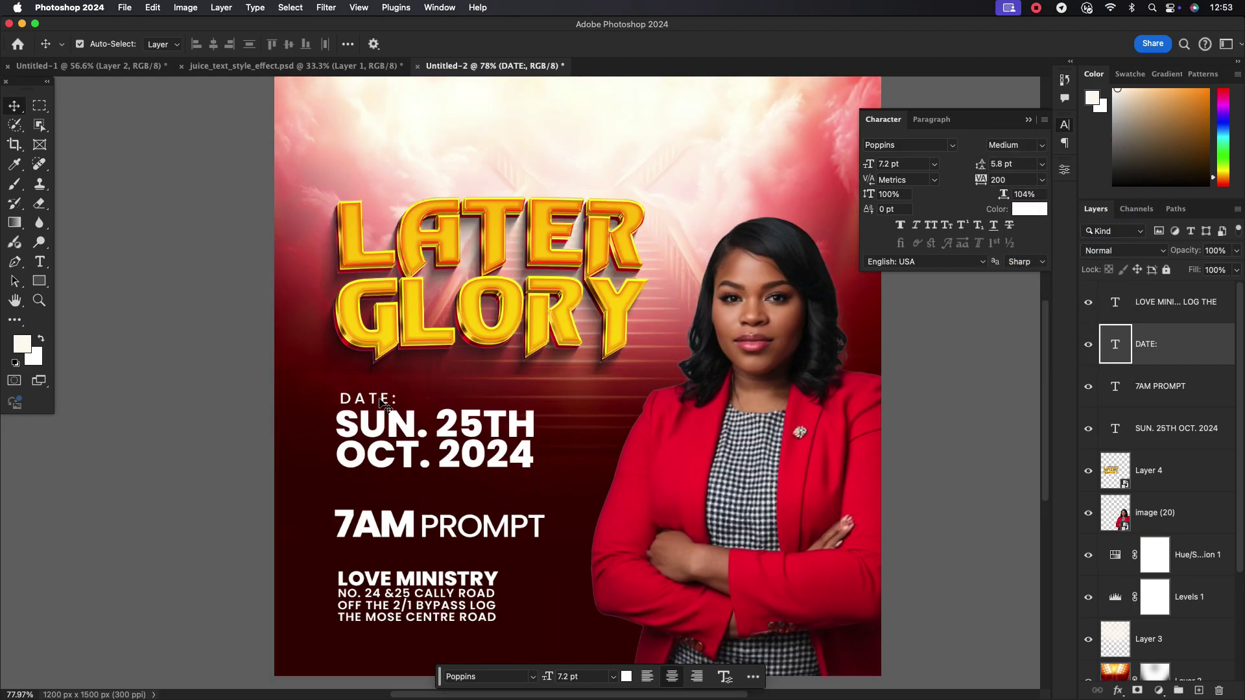
pyautogui.click(1029, 209)
pyautogui.click(584, 325)
pyautogui.click(901, 298)
# Duplicate the label, retype the copy as VENUE:, and align it above the address
pyautogui.press('v')
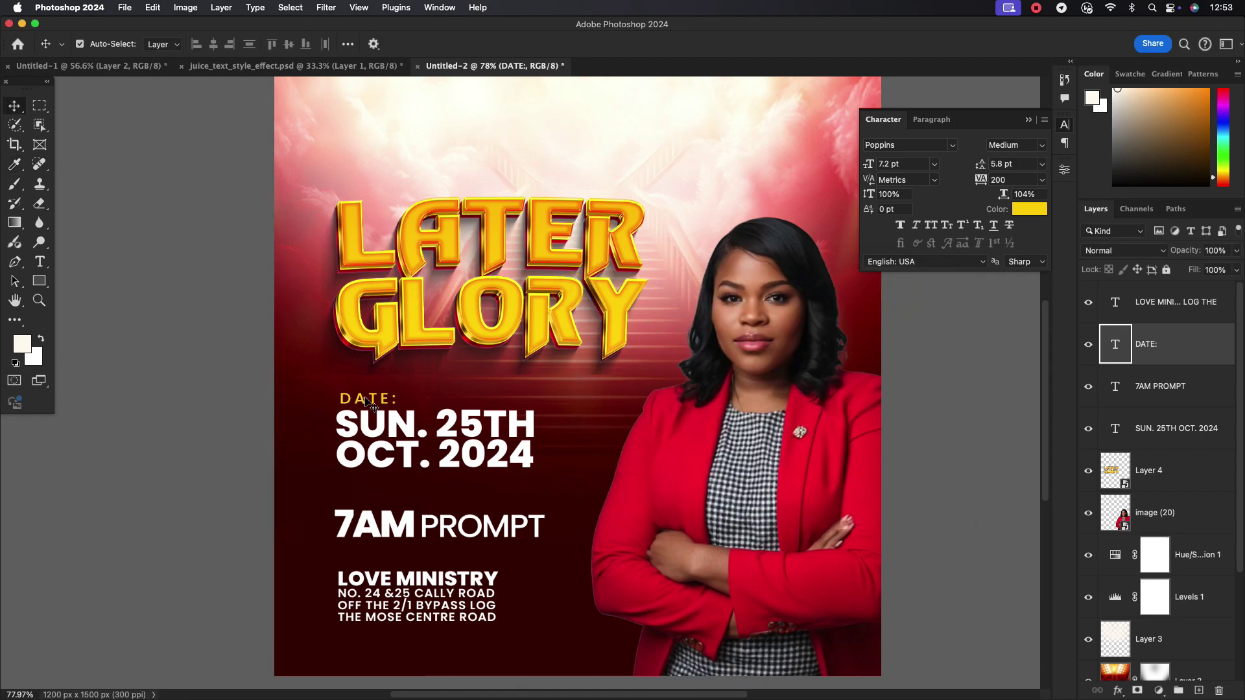
pyautogui.moveTo(357, 399); pyautogui.dragTo(360, 561)
pyautogui.doubleClick(373, 560)
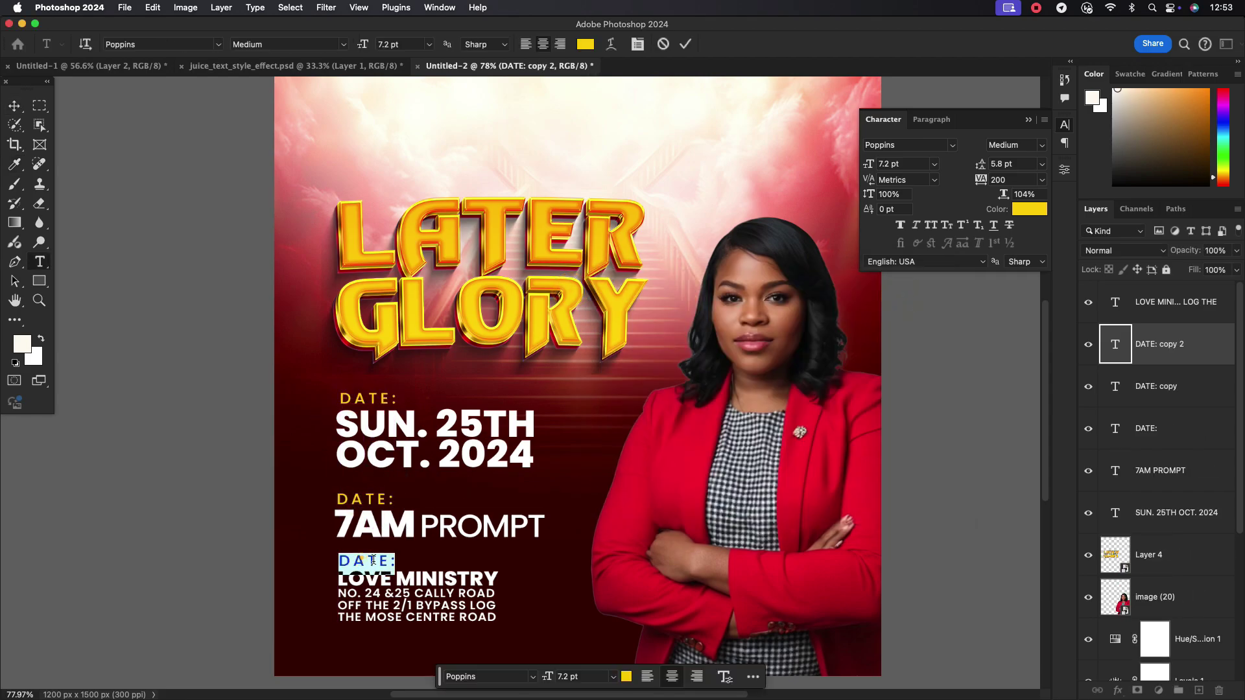
pyautogui.write('VE')
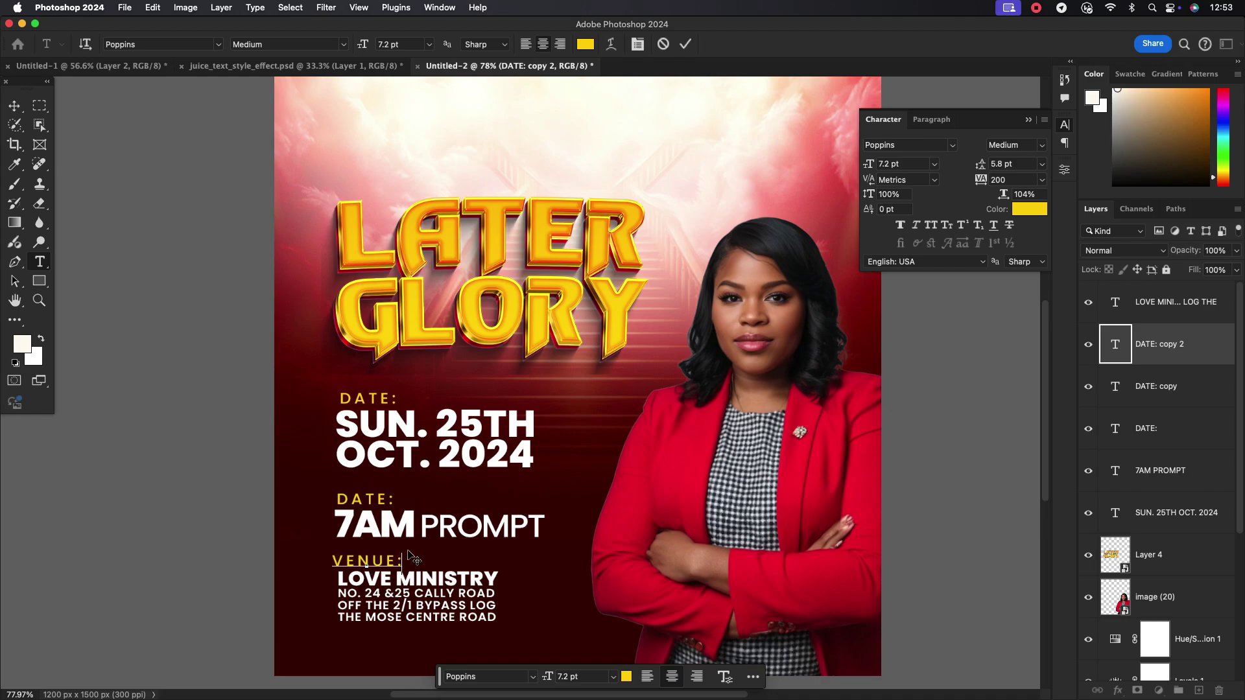
pyautogui.write('NUE:')
pyautogui.click(685, 44)
pyautogui.press('v')
pyautogui.moveTo(367, 562); pyautogui.dragTo(374, 536)
# Retype the label above 7AM PROMPT as TIME: and align it with that line
pyautogui.doubleClick(370, 499)
pyautogui.write('TIM')
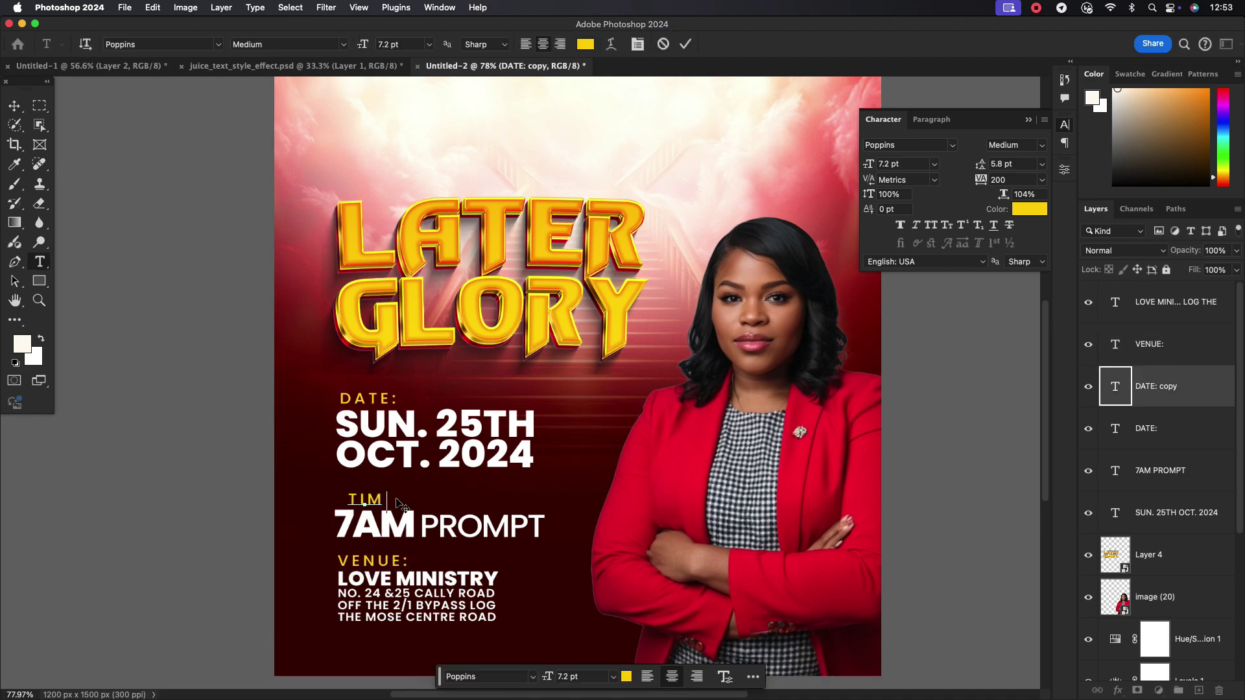
pyautogui.write('E:')
pyautogui.click(683, 46)
pyautogui.press('v')
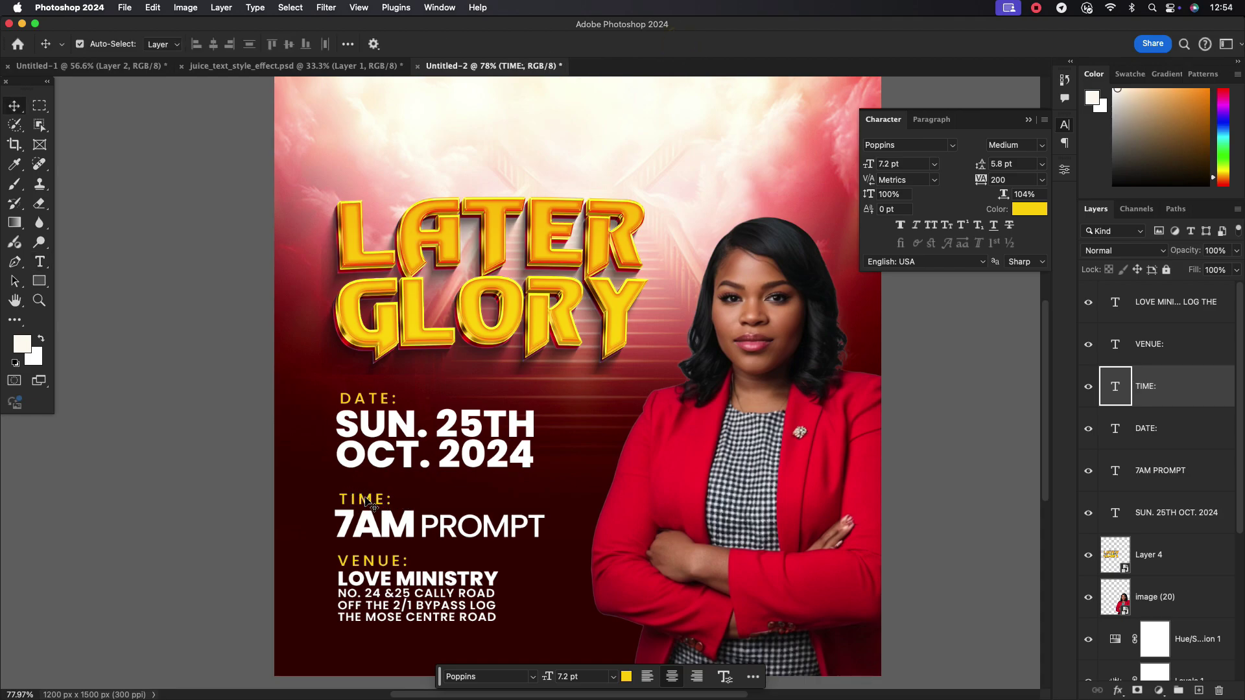
pyautogui.moveTo(371, 505); pyautogui.dragTo(369, 505)
pyautogui.click(371, 398)
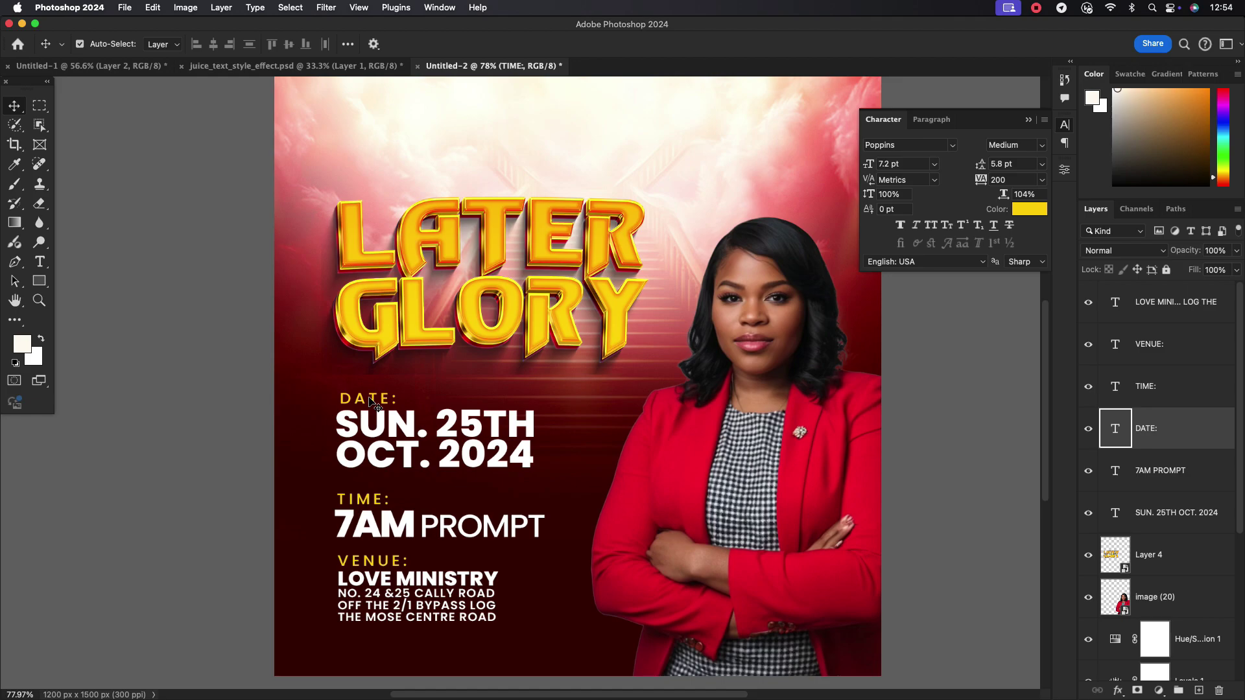
pyautogui.scroll(-3, 407, 396)
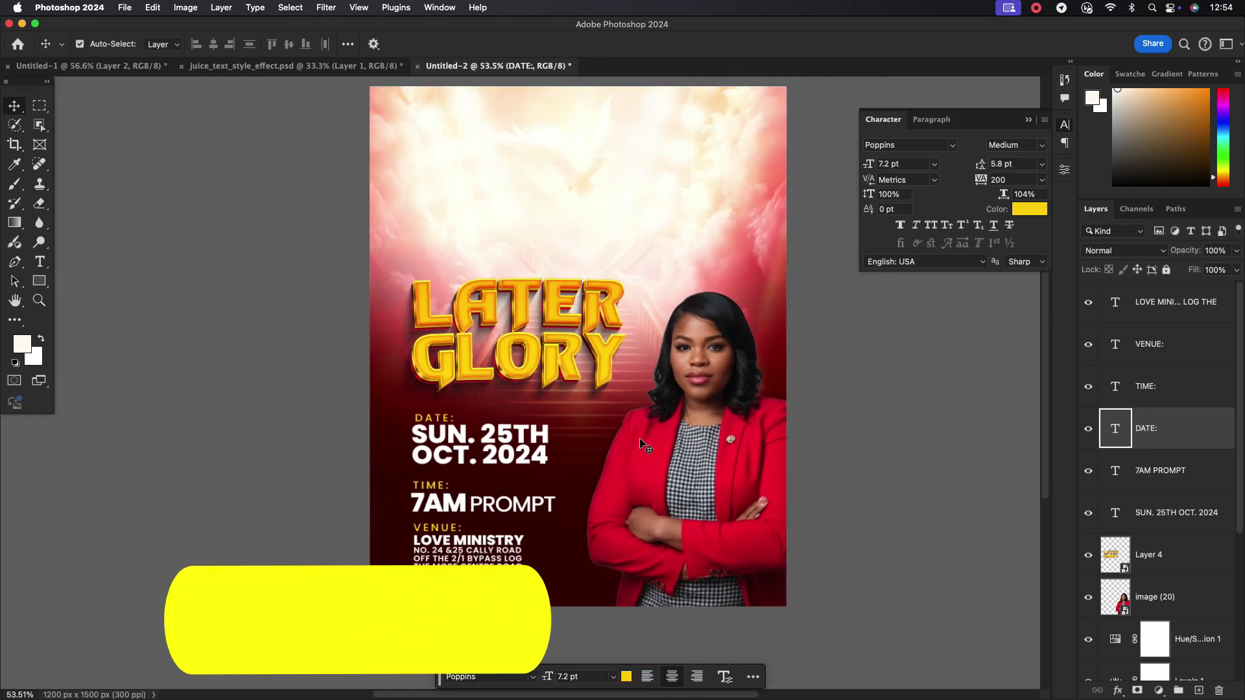
# Draw a 638 × 120 px bar beside 7AM PROMPT, filled with yellow #ffd600 sampled from GLORY
pyautogui.moveTo(663, 424); pyautogui.dragTo(562, 436)
pyautogui.click(39, 281)
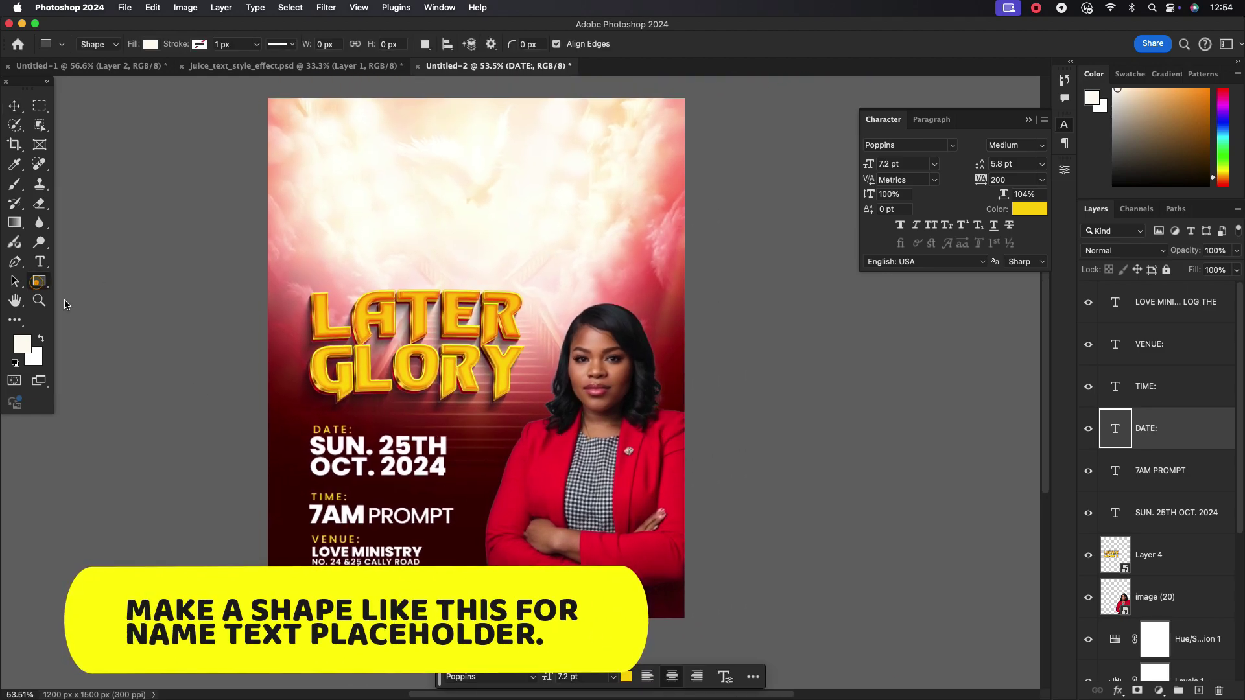
pyautogui.click(1165, 596)
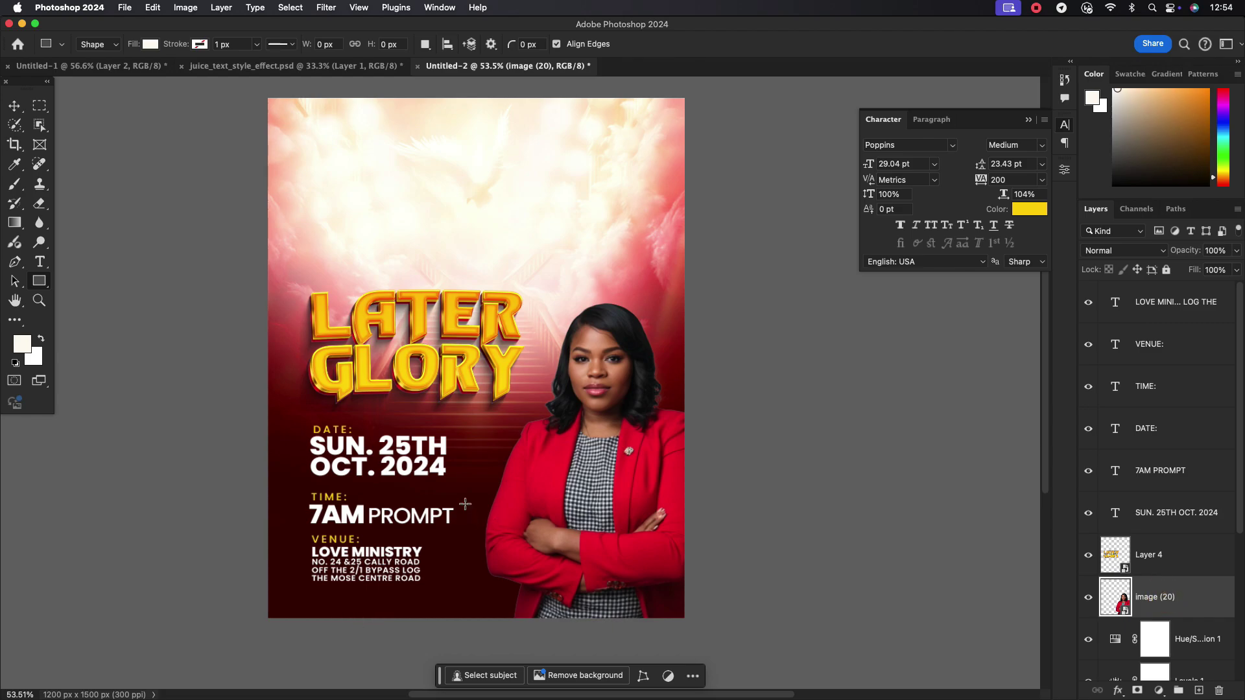
pyautogui.moveTo(464, 503); pyautogui.dragTo(688, 538)
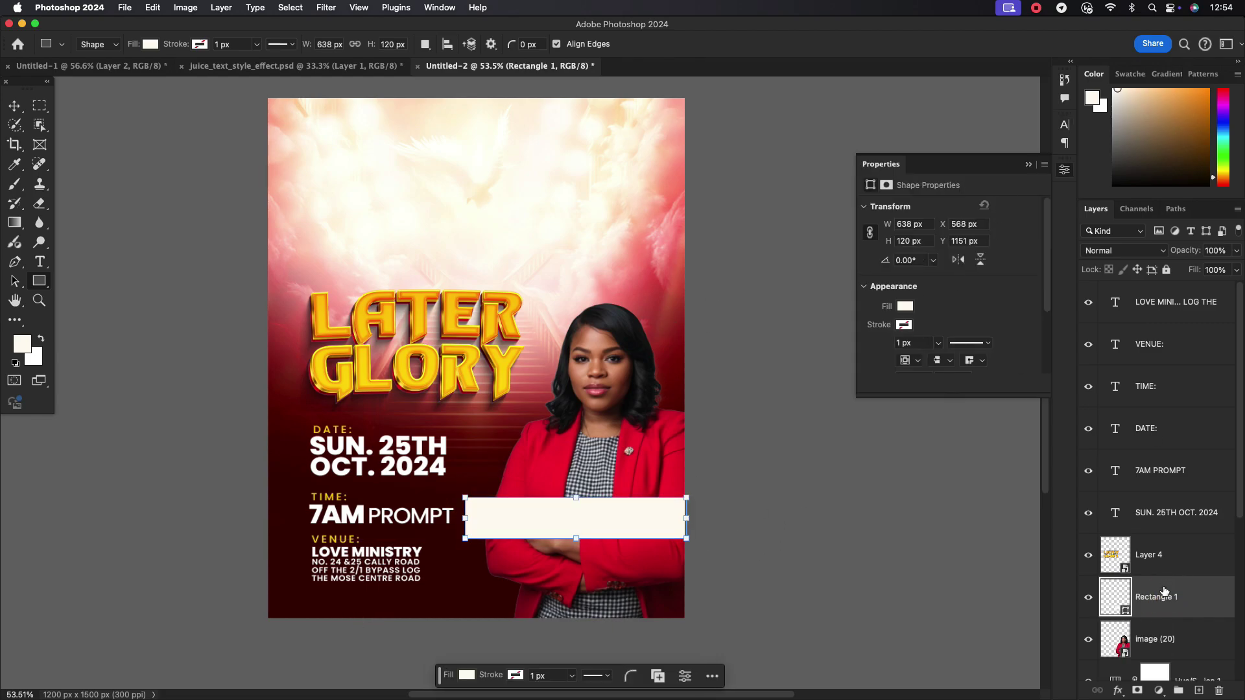
pyautogui.doubleClick(1127, 610)
pyautogui.click(465, 374)
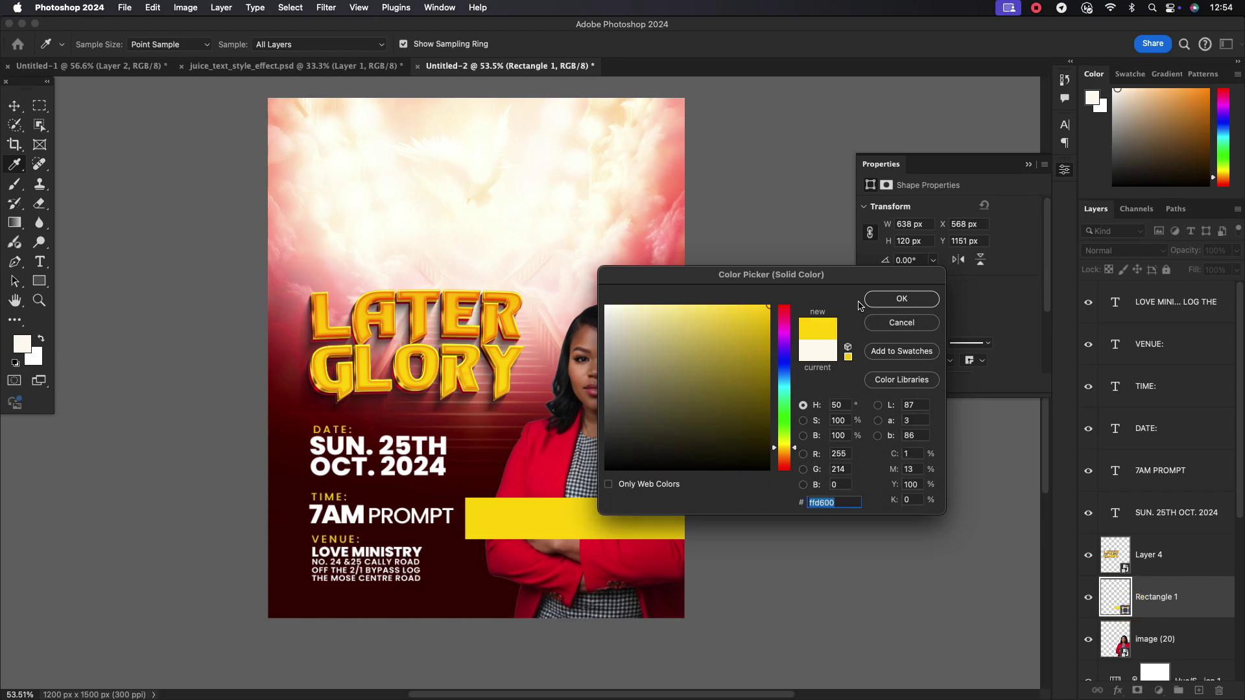
pyautogui.click(885, 301)
pyautogui.doubleClick(1205, 591)
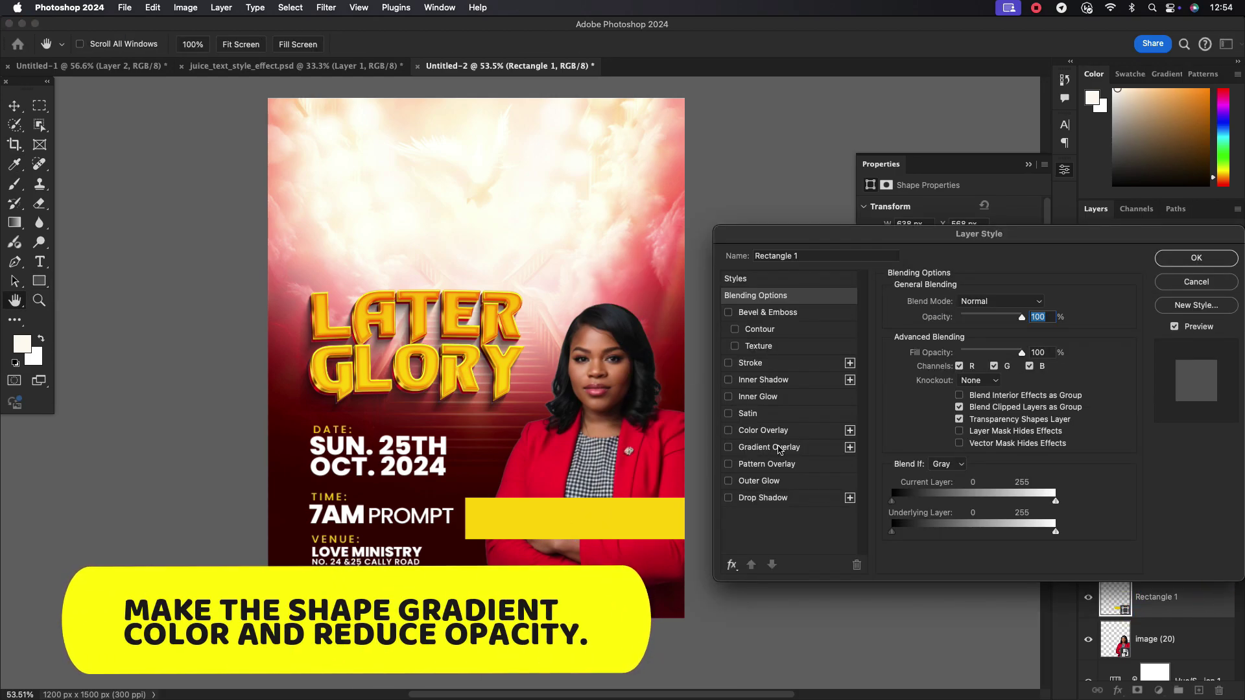
# Turn on a Gradient Overlay for the bar, try a Neutrals preset, then reset to default
pyautogui.click(779, 447)
pyautogui.click(1011, 335)
pyautogui.click(1031, 262)
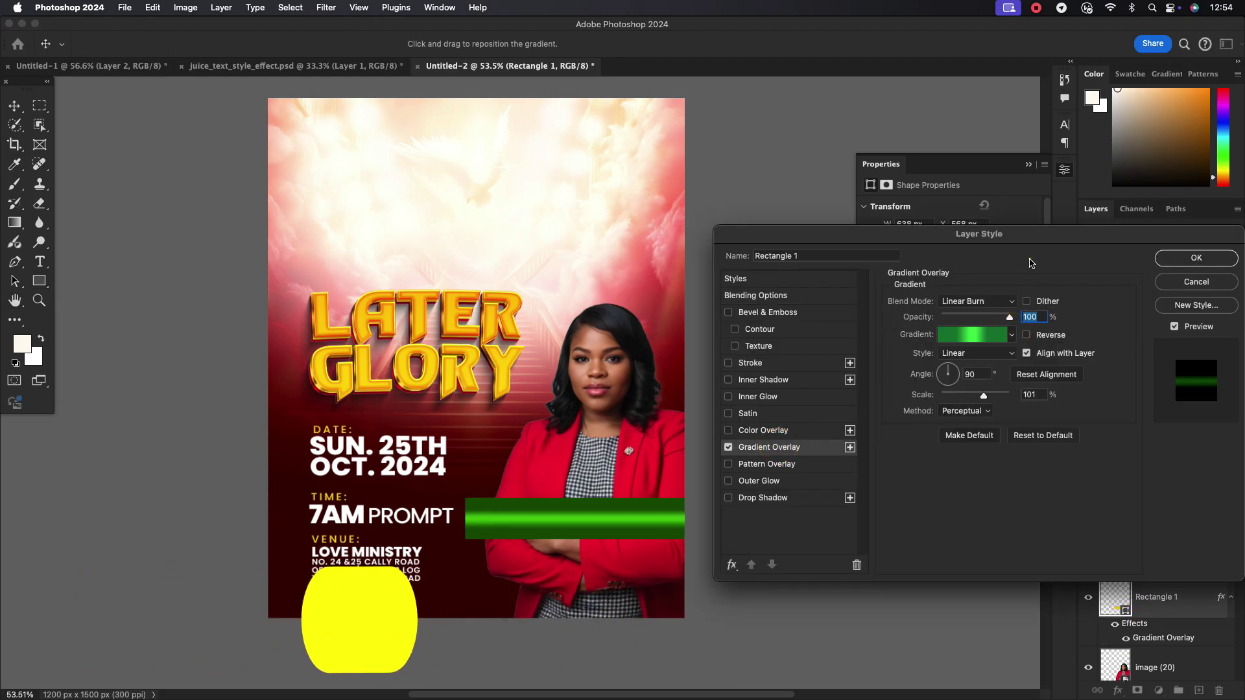
pyautogui.click(1011, 335)
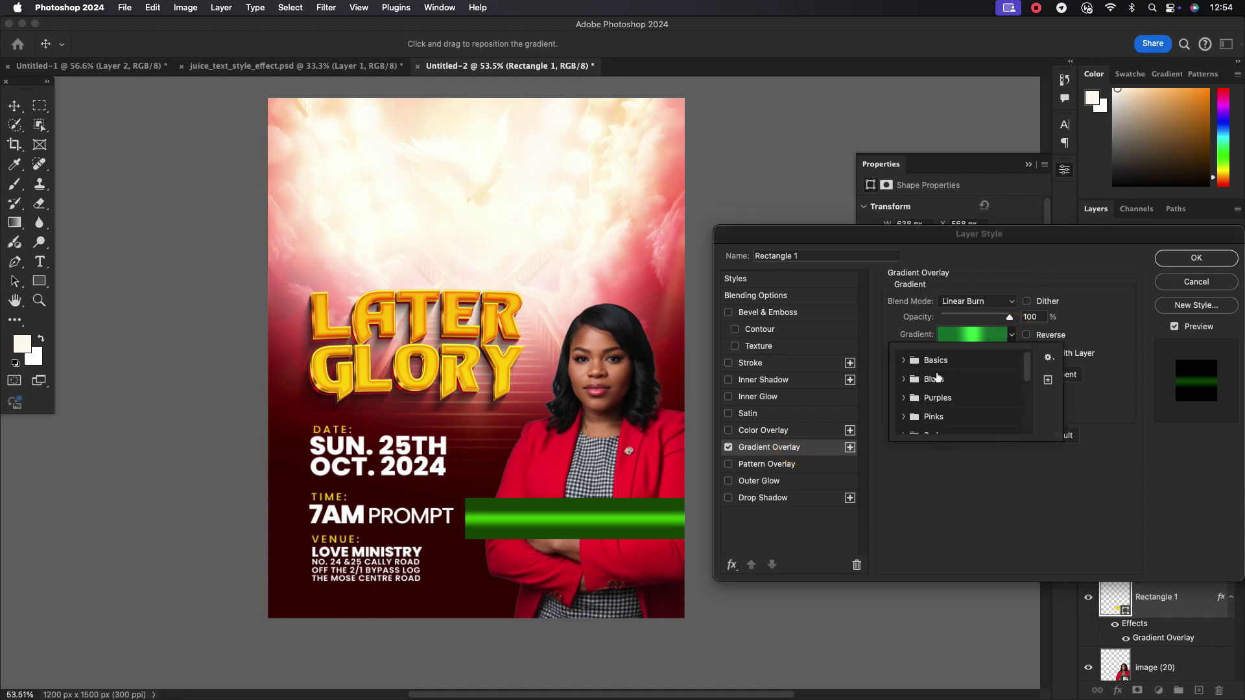
pyautogui.scroll(-5, 938, 377)
pyautogui.click(932, 422)
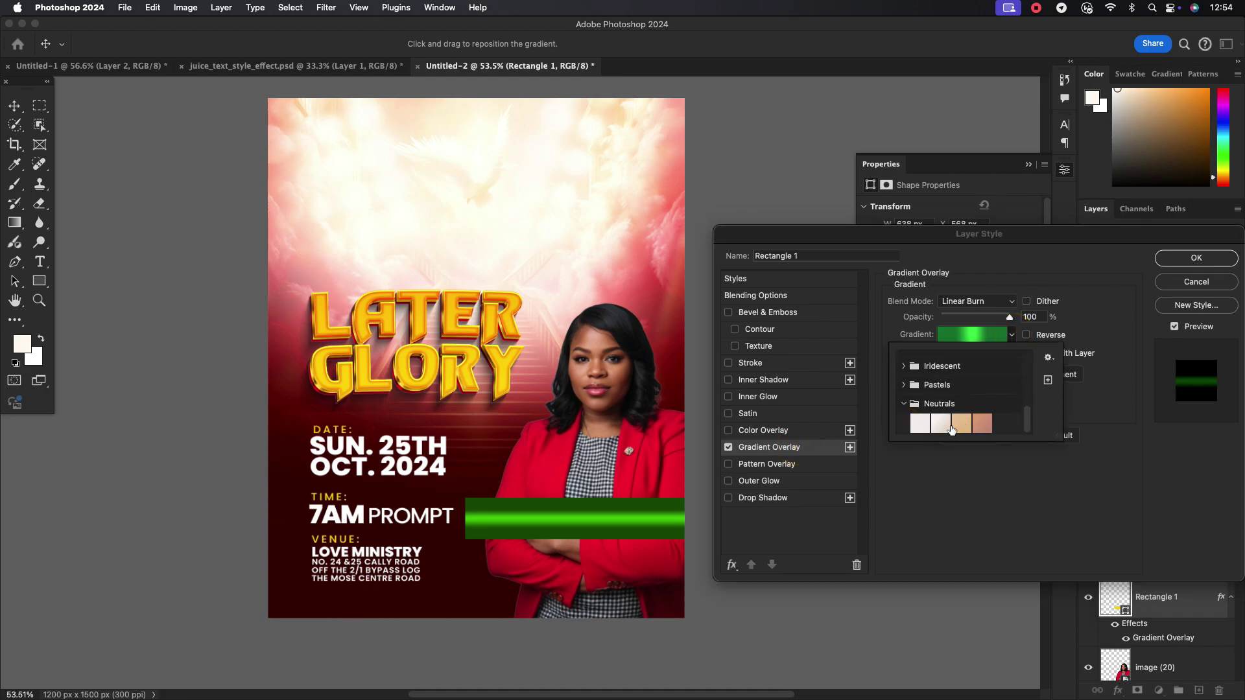
pyautogui.click(921, 426)
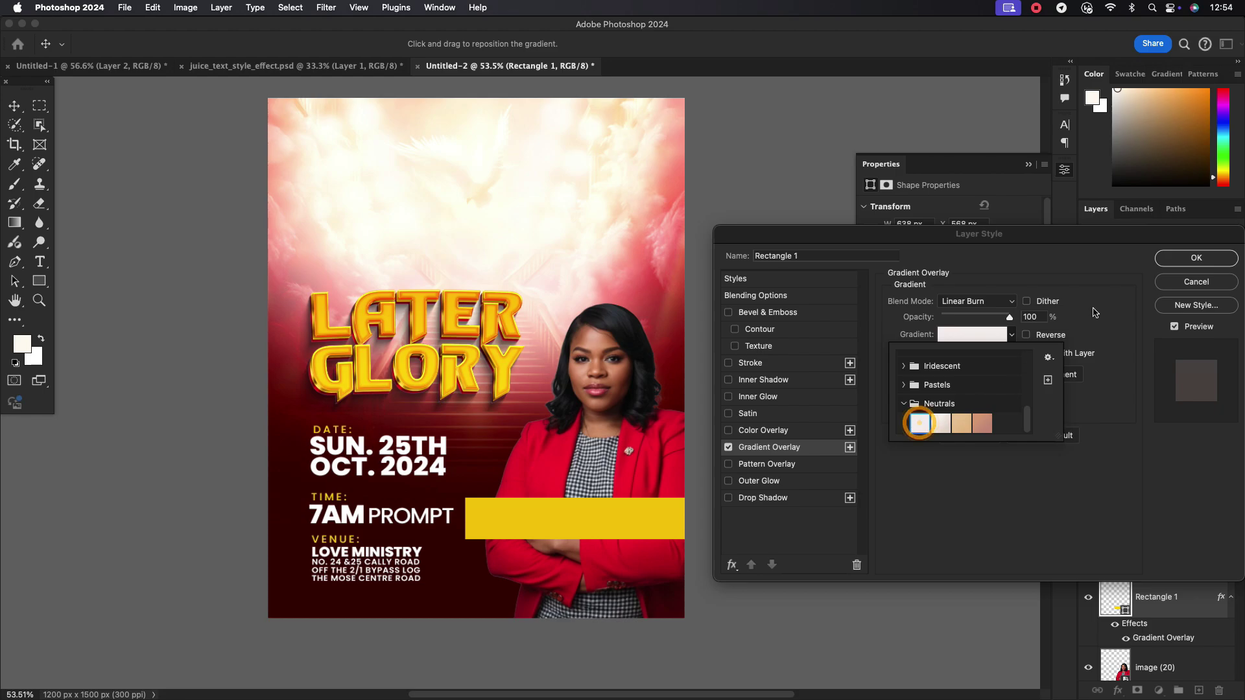
pyautogui.press('Return')
pyautogui.click(1043, 435)
# Set the gradient stops to LATER yellow on the left and background dark red on the right
pyautogui.click(1013, 335)
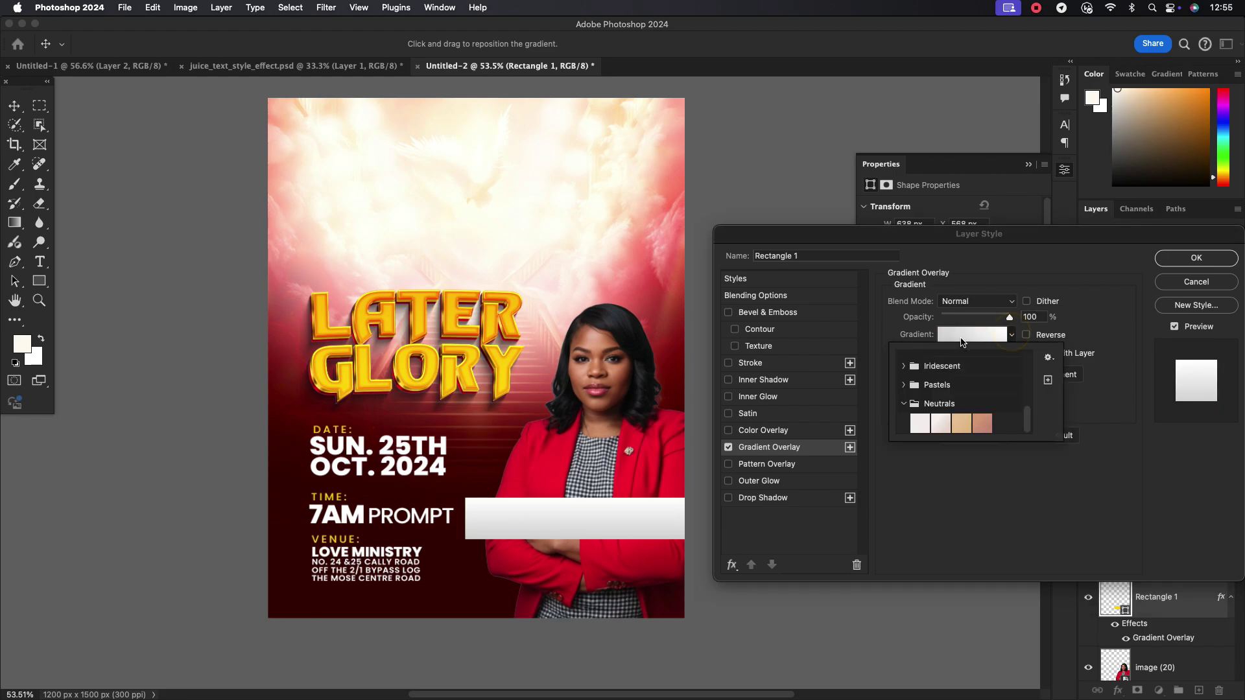
pyautogui.click(971, 334)
pyautogui.doubleClick(804, 417)
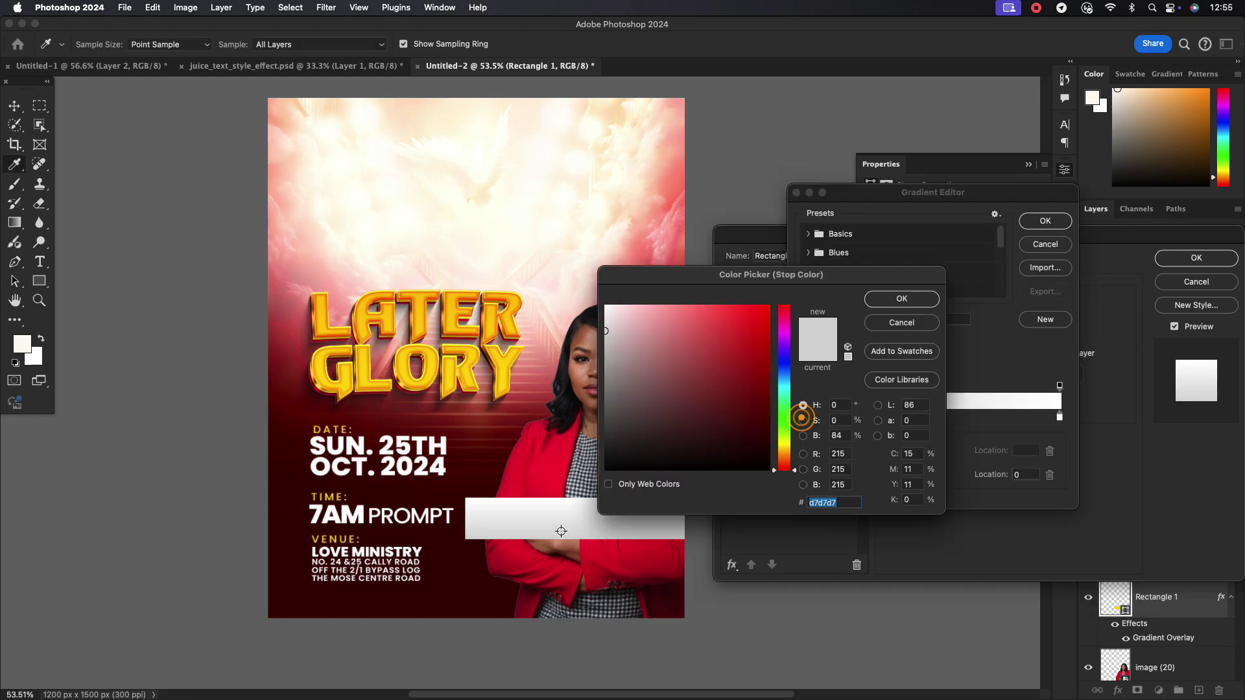
pyautogui.click(514, 326)
pyautogui.click(894, 300)
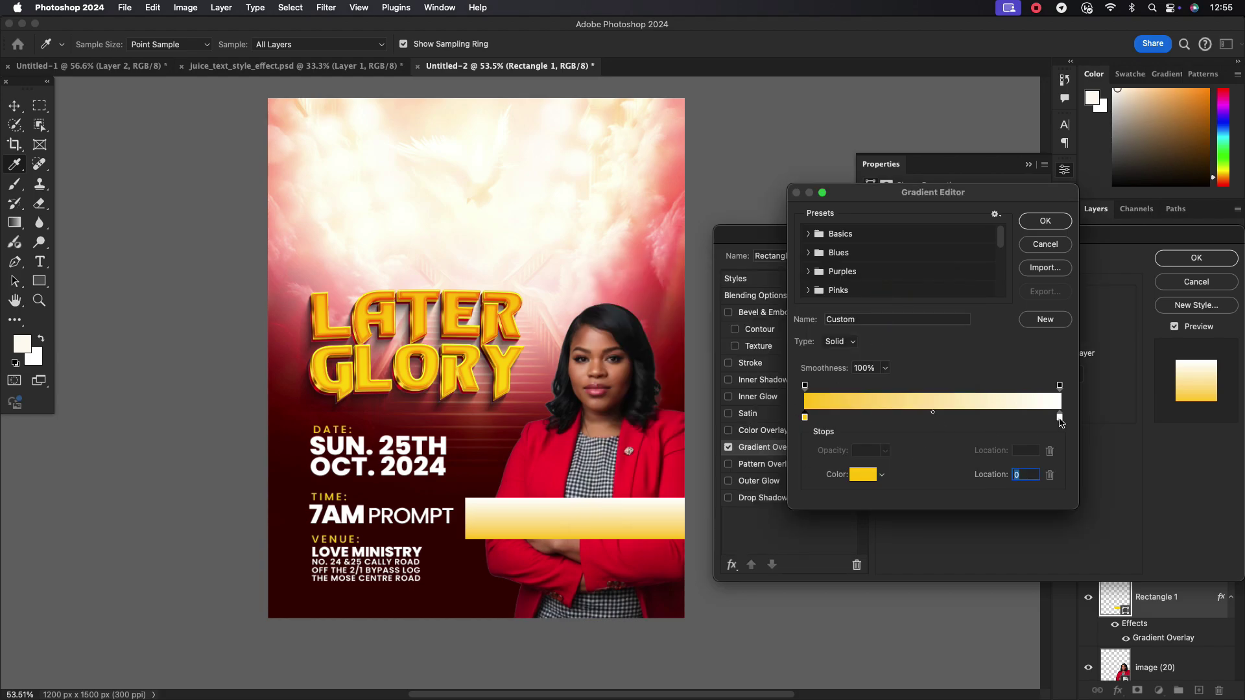
pyautogui.doubleClick(1060, 418)
pyautogui.click(371, 607)
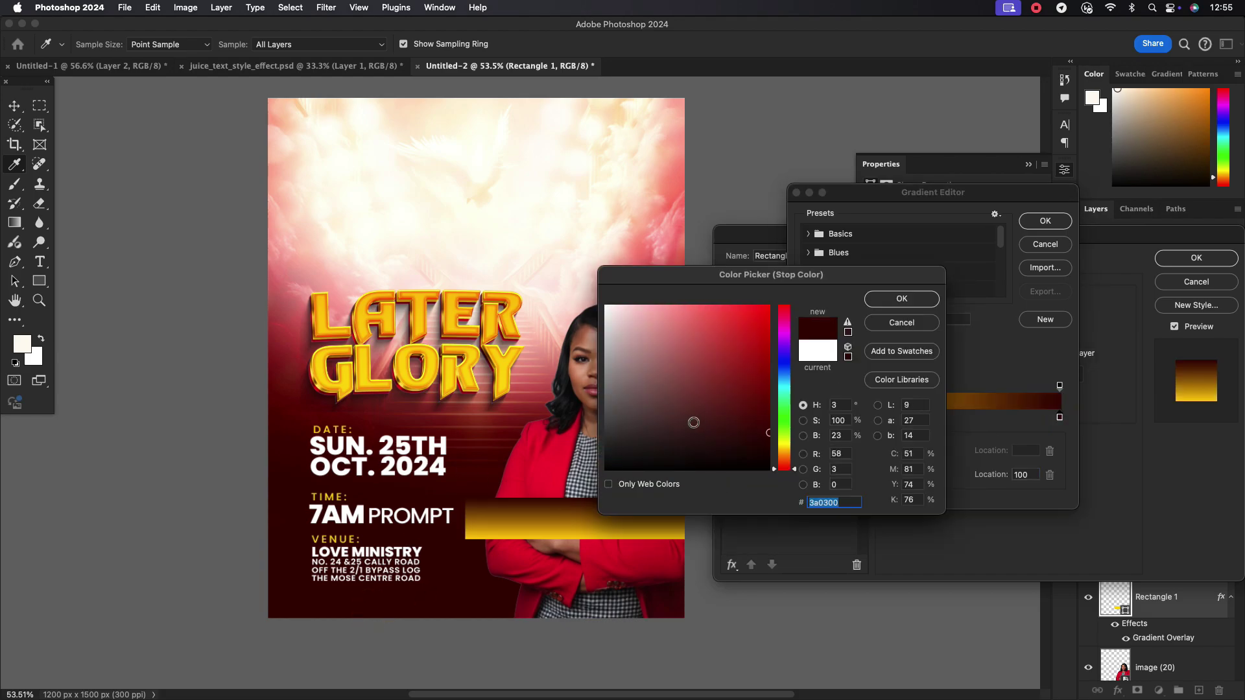
pyautogui.click(902, 298)
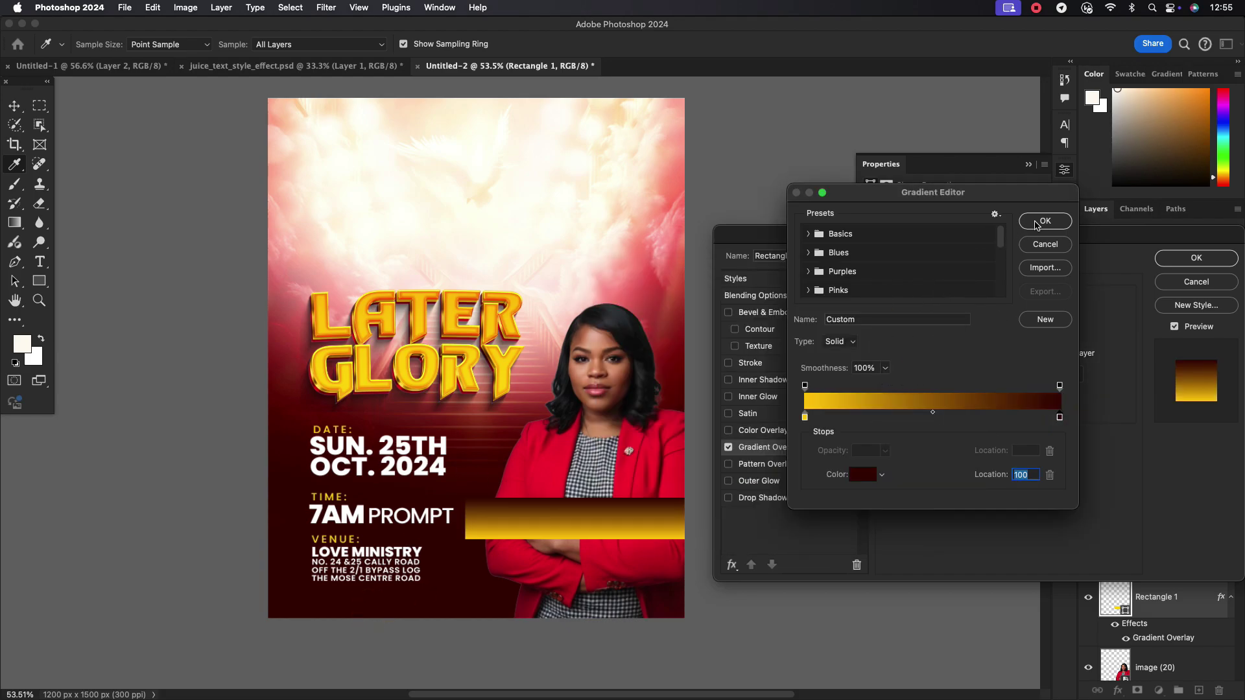
pyautogui.click(1044, 221)
# Set the gradient angle to 0 and brighten the right stop to red a30901
pyautogui.doubleClick(979, 374)
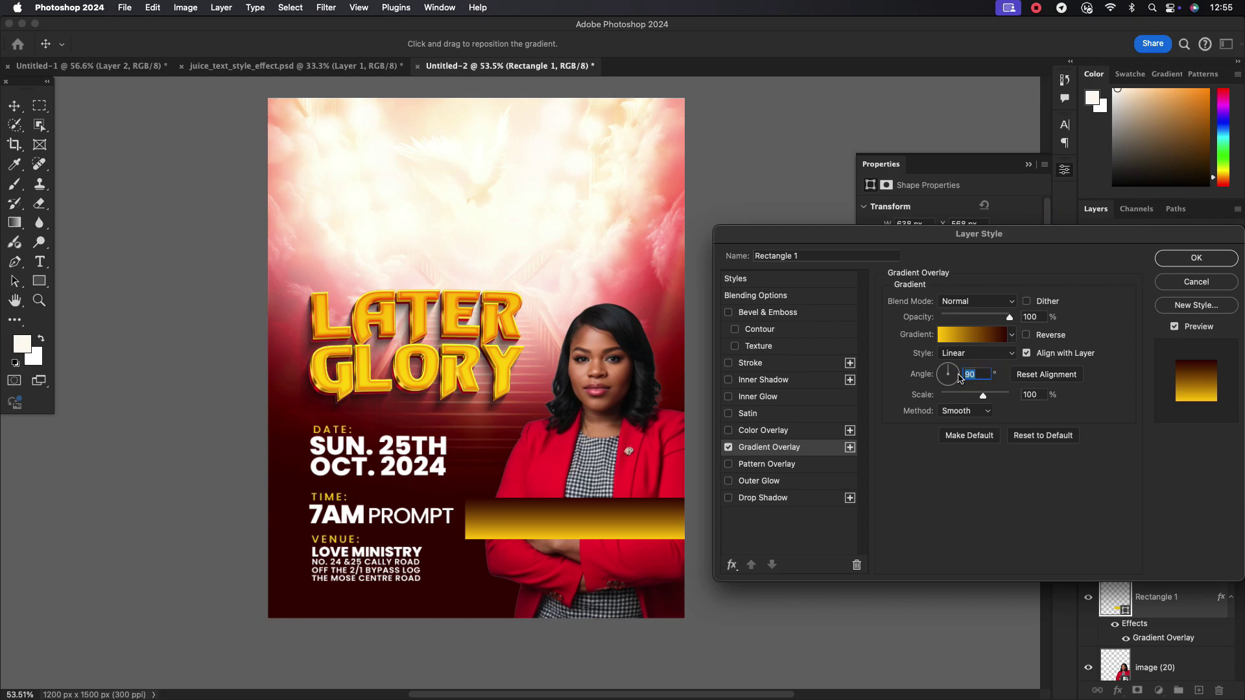
pyautogui.write('0')
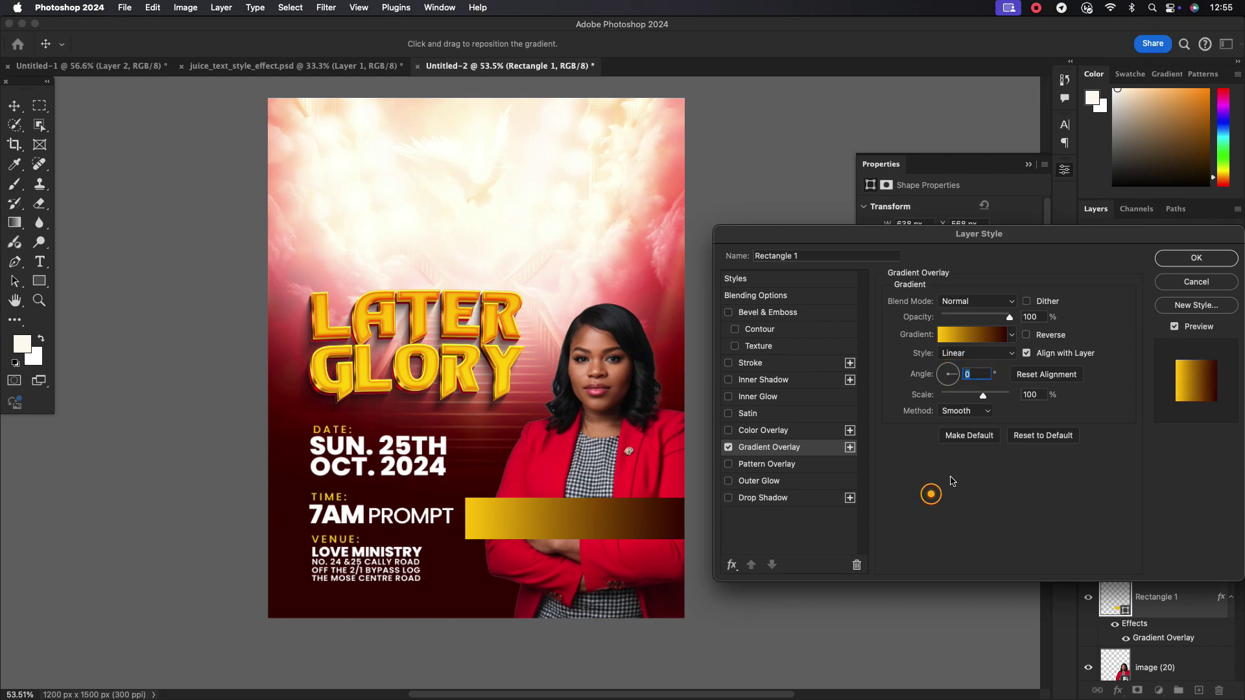
pyautogui.click(973, 334)
pyautogui.click(1058, 417)
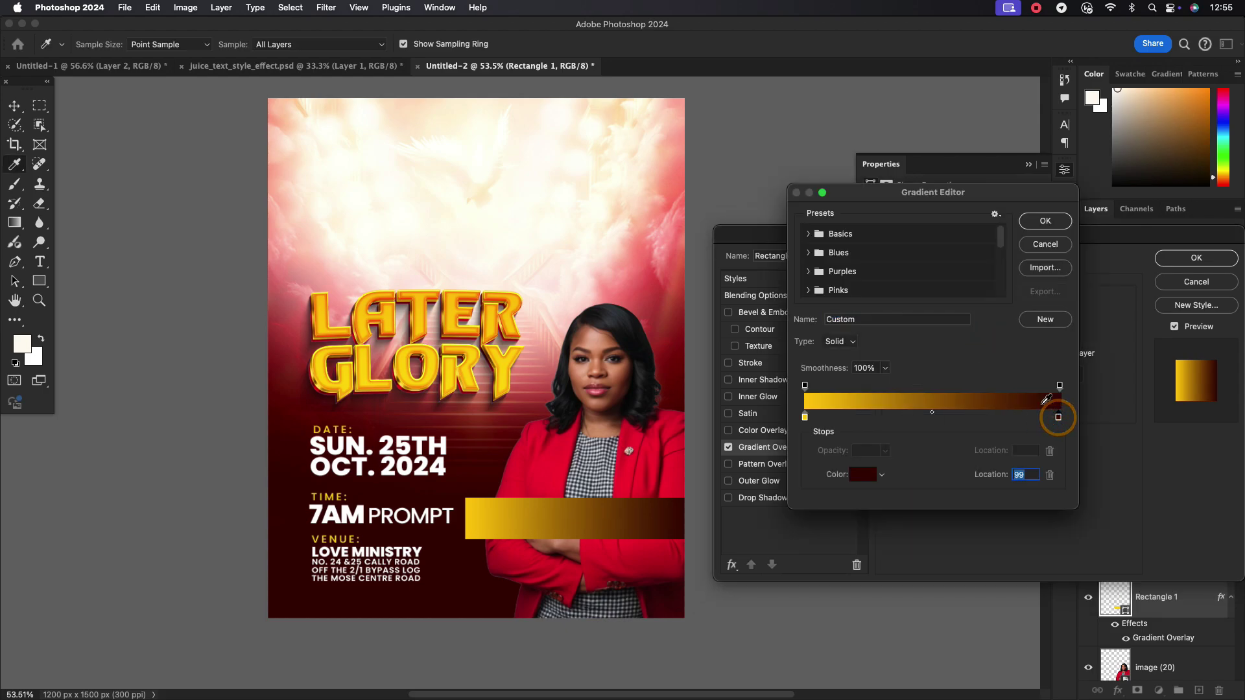
pyautogui.doubleClick(1058, 417)
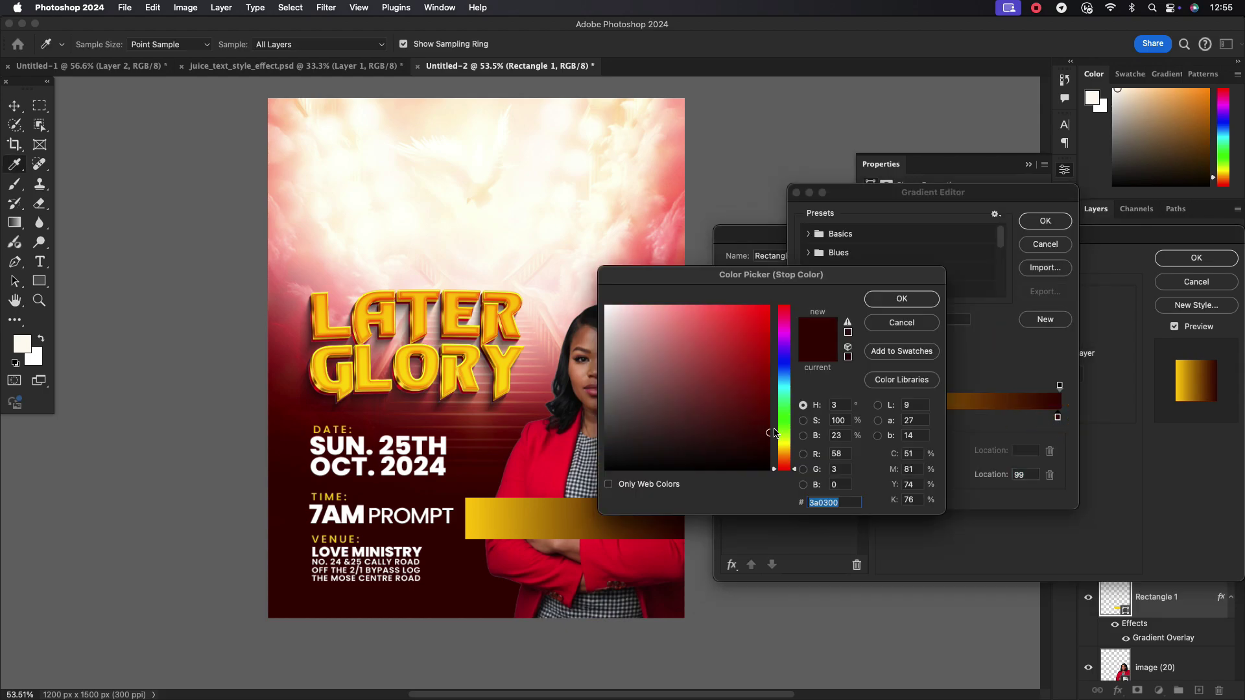
pyautogui.moveTo(773, 430); pyautogui.dragTo(768, 365)
pyautogui.click(881, 301)
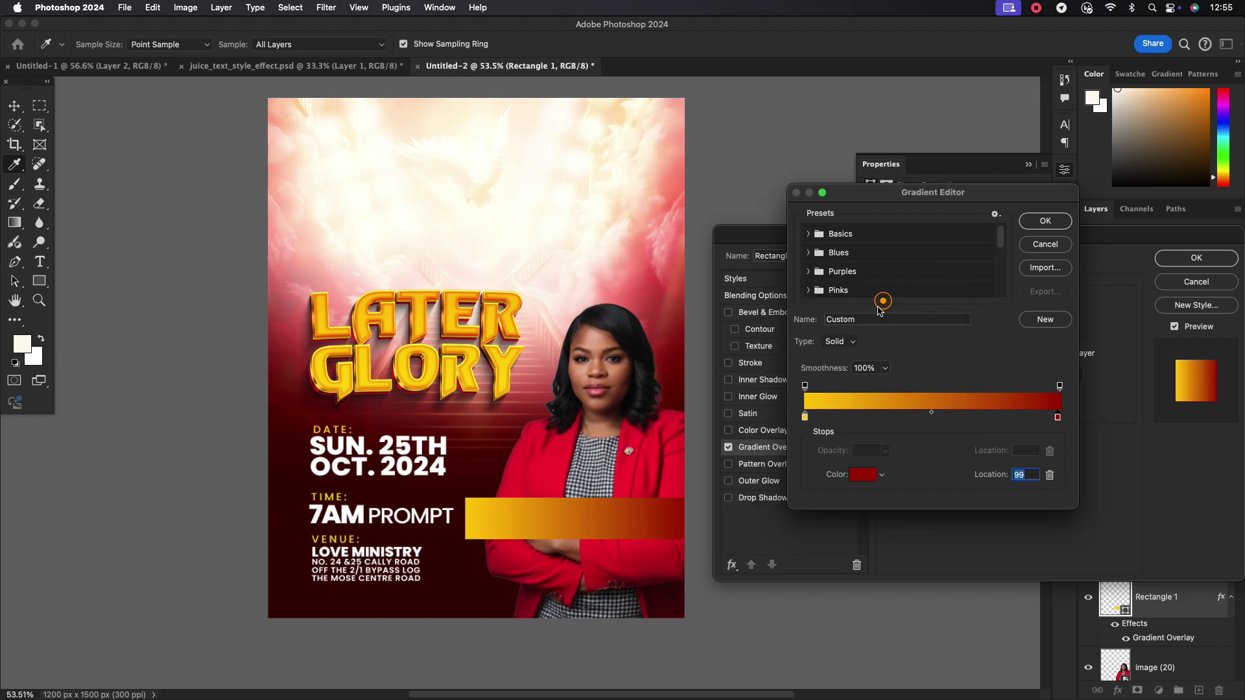
pyautogui.click(1044, 222)
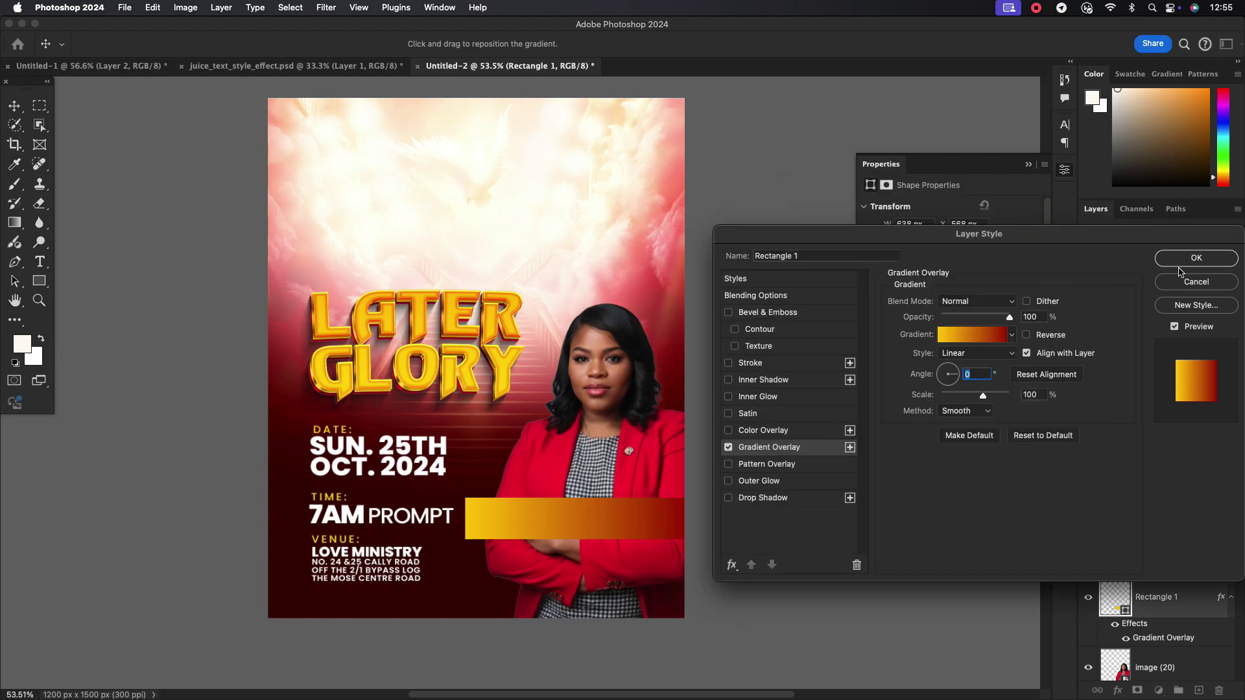
pyautogui.click(1196, 257)
pyautogui.click(13, 107)
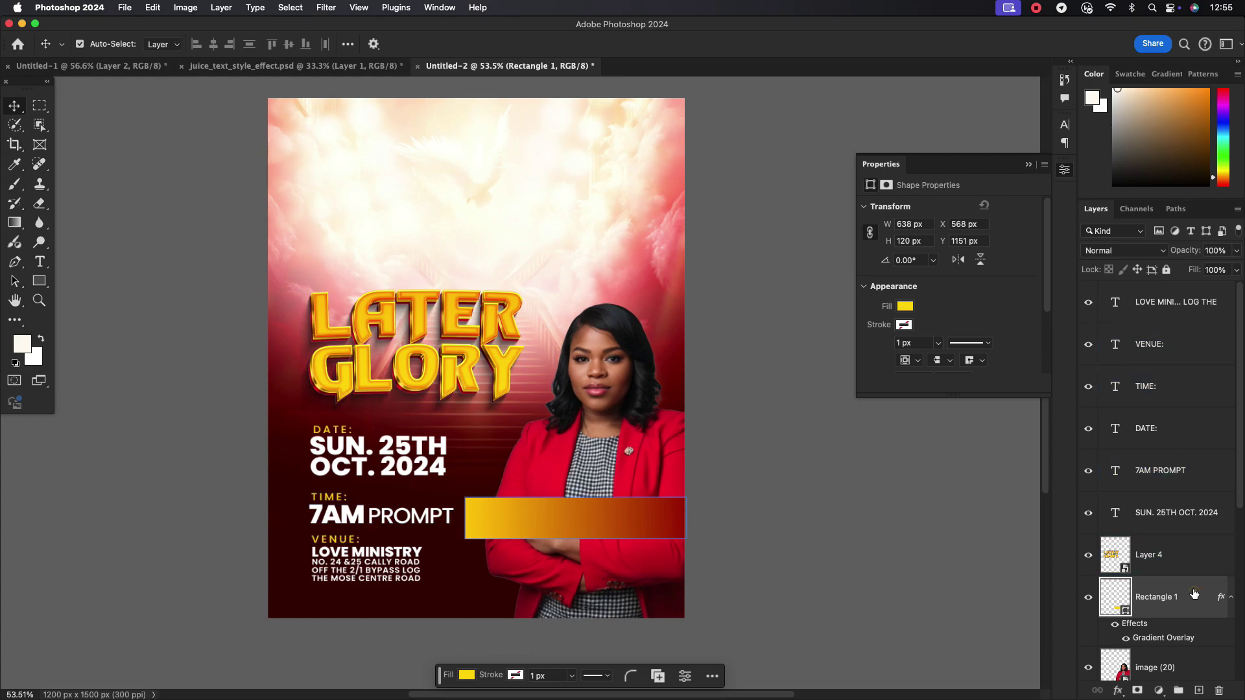
# Set Rectangle 1 to 87% opacity and 66% fill, then shift it slightly right
pyautogui.click(1236, 250)
pyautogui.moveTo(1236, 266); pyautogui.dragTo(1230, 269)
pyautogui.click(1236, 269)
pyautogui.click(1236, 252)
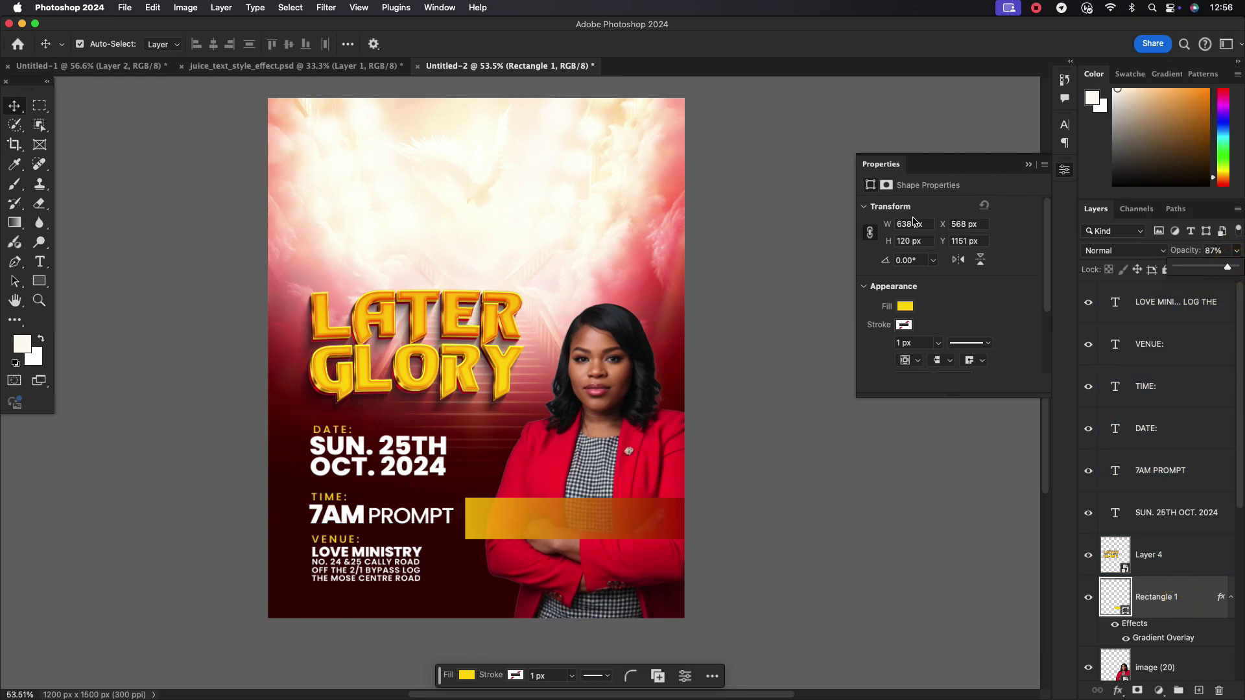
pyautogui.click(739, 416)
pyautogui.moveTo(531, 516); pyautogui.dragTo(542, 508)
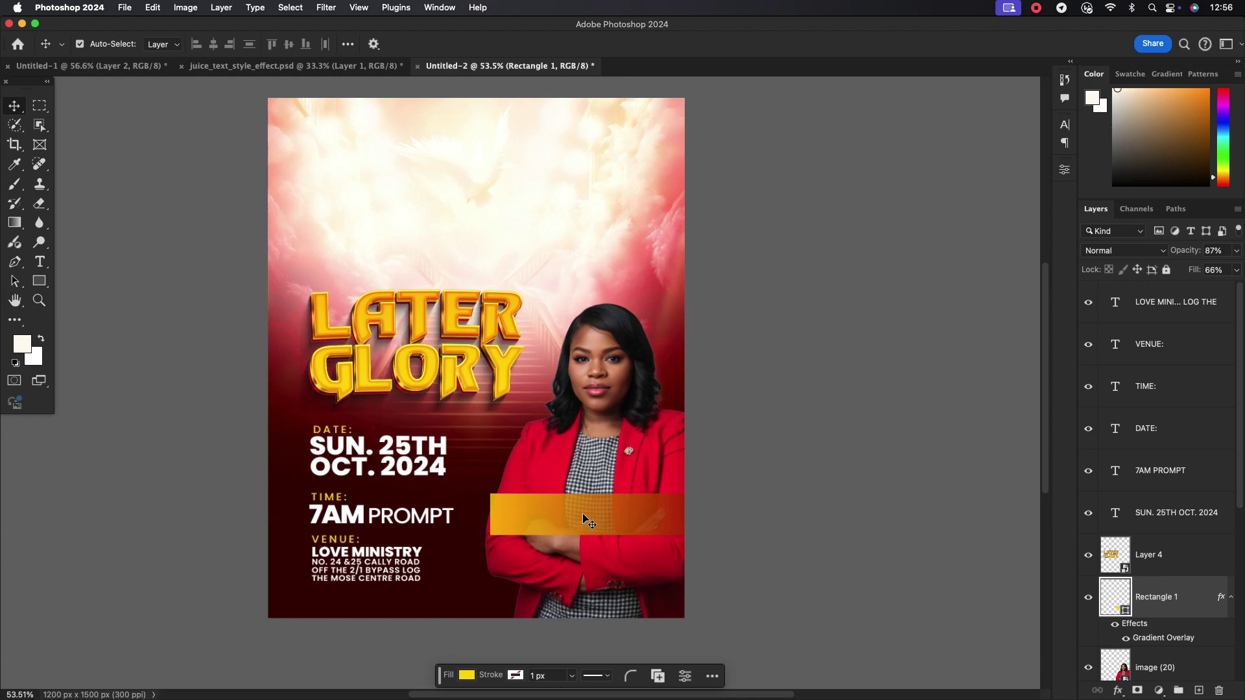
pyautogui.scroll(3, 584, 510)
# Type MINISTERING and shrink it with Free Transform onto the gradient bar
pyautogui.press('t')
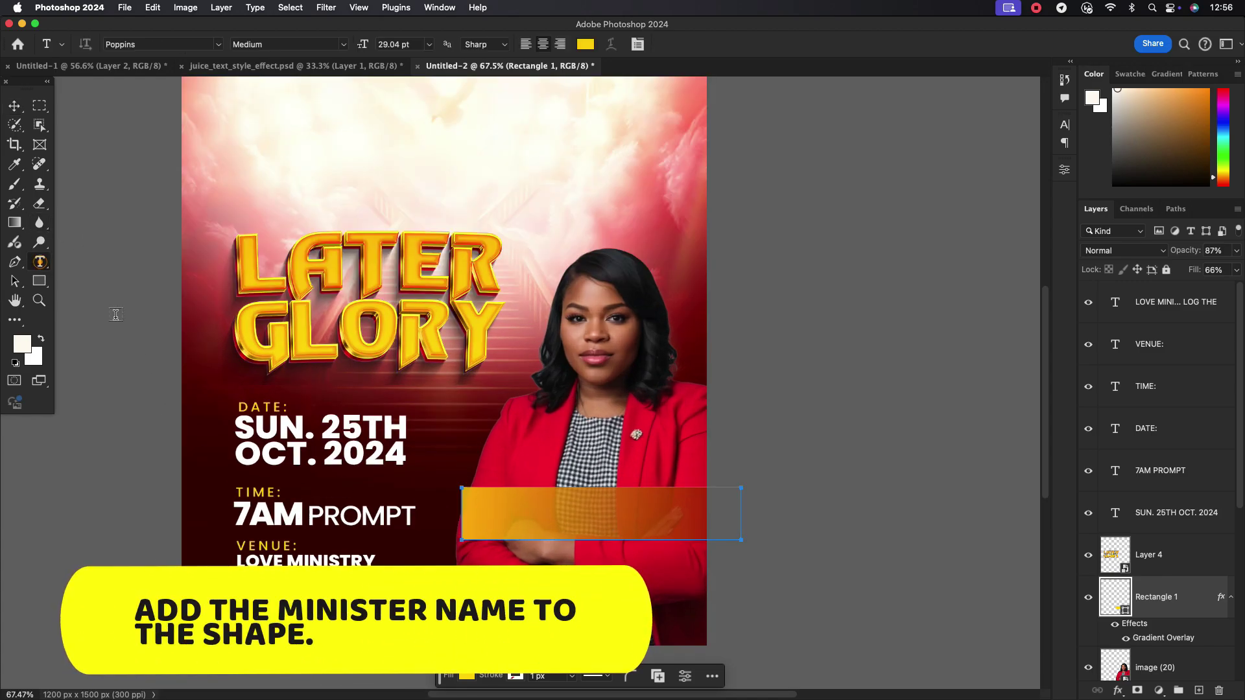
pyautogui.click(504, 181)
pyautogui.write('M')
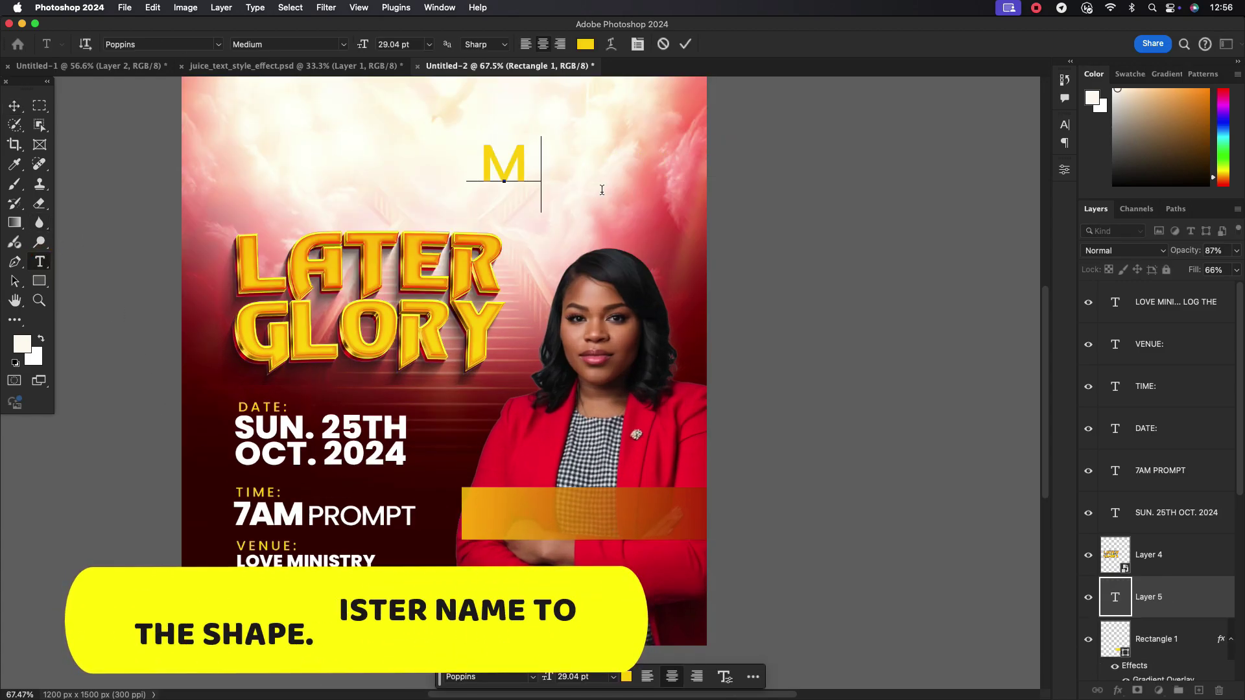
pyautogui.write('INISTR')
pyautogui.press('BackSpace')
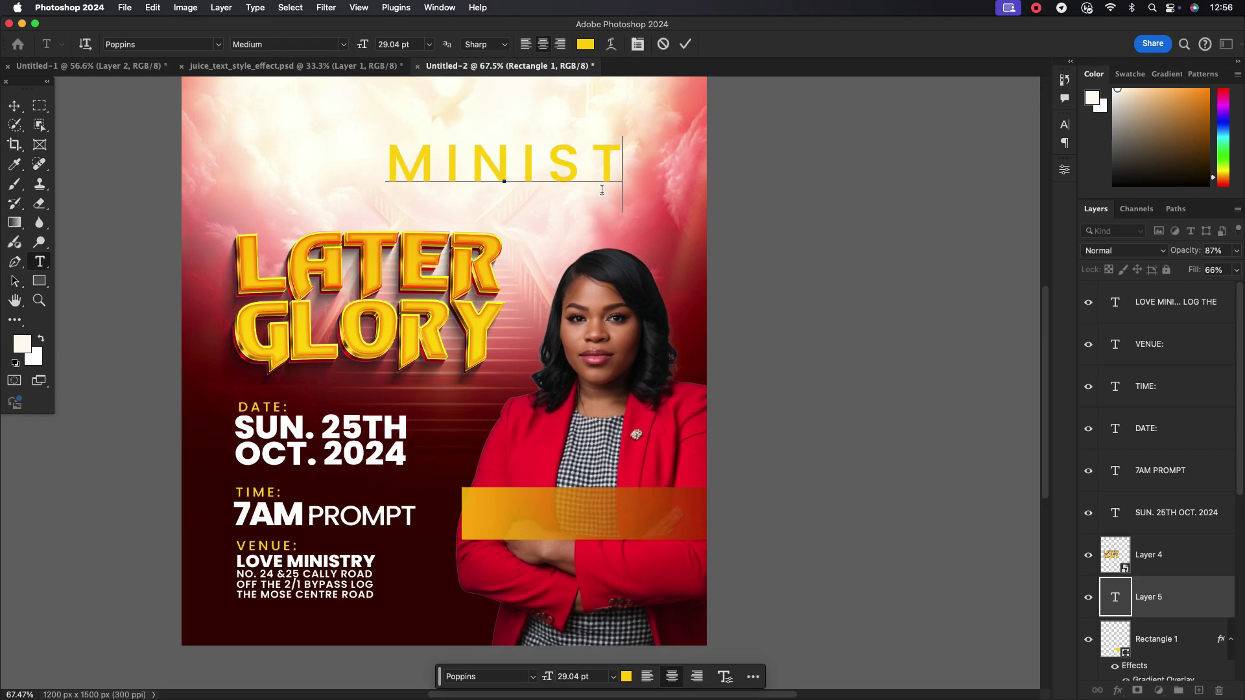
pyautogui.write('ERING')
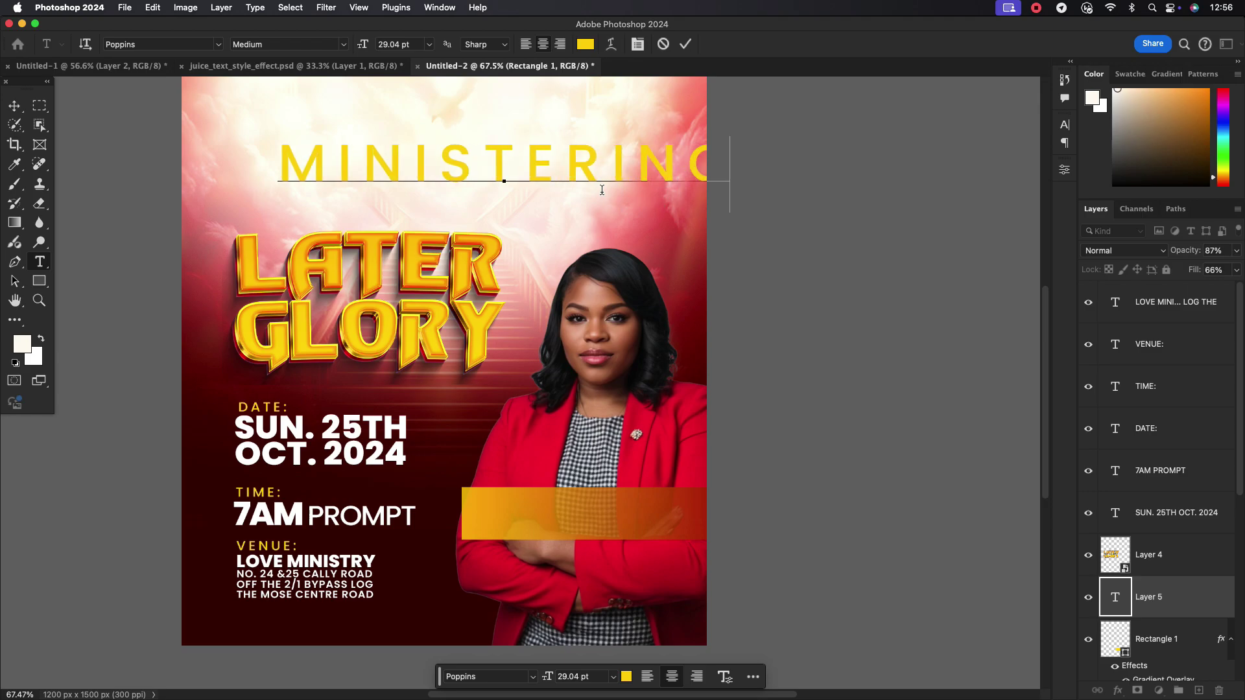
pyautogui.click(686, 44)
pyautogui.click(16, 107)
pyautogui.press('super+t')
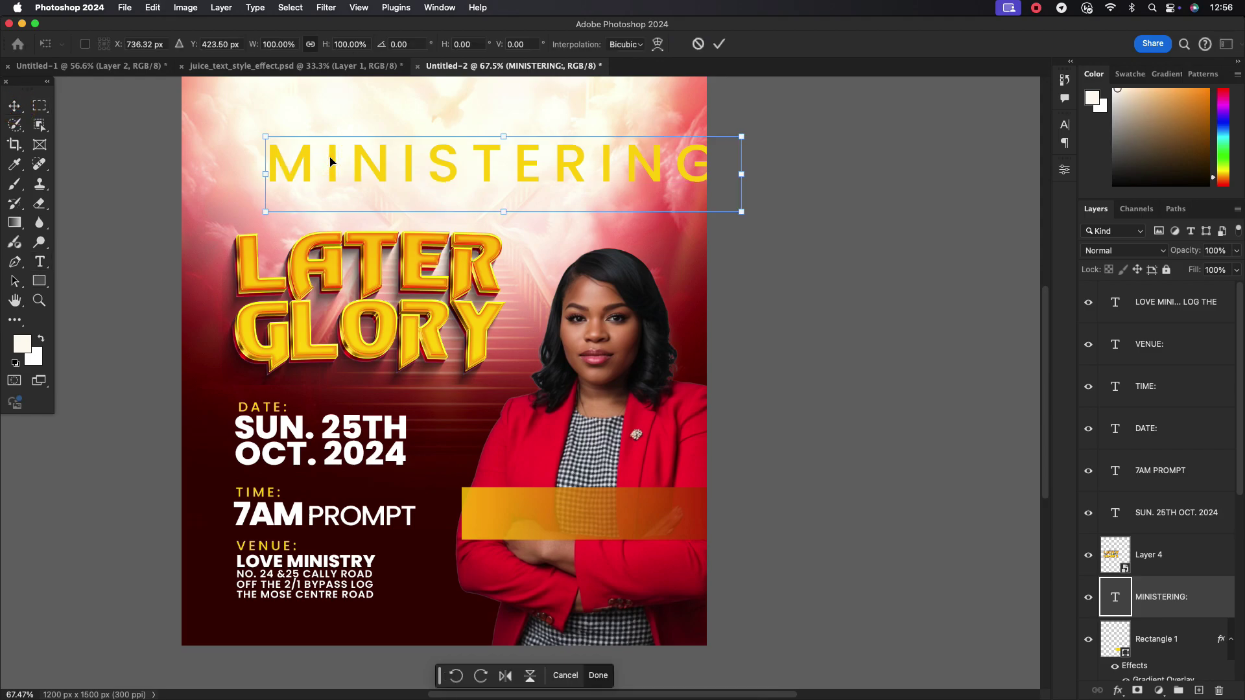
pyautogui.moveTo(733, 178); pyautogui.dragTo(603, 509)
pyautogui.click(719, 44)
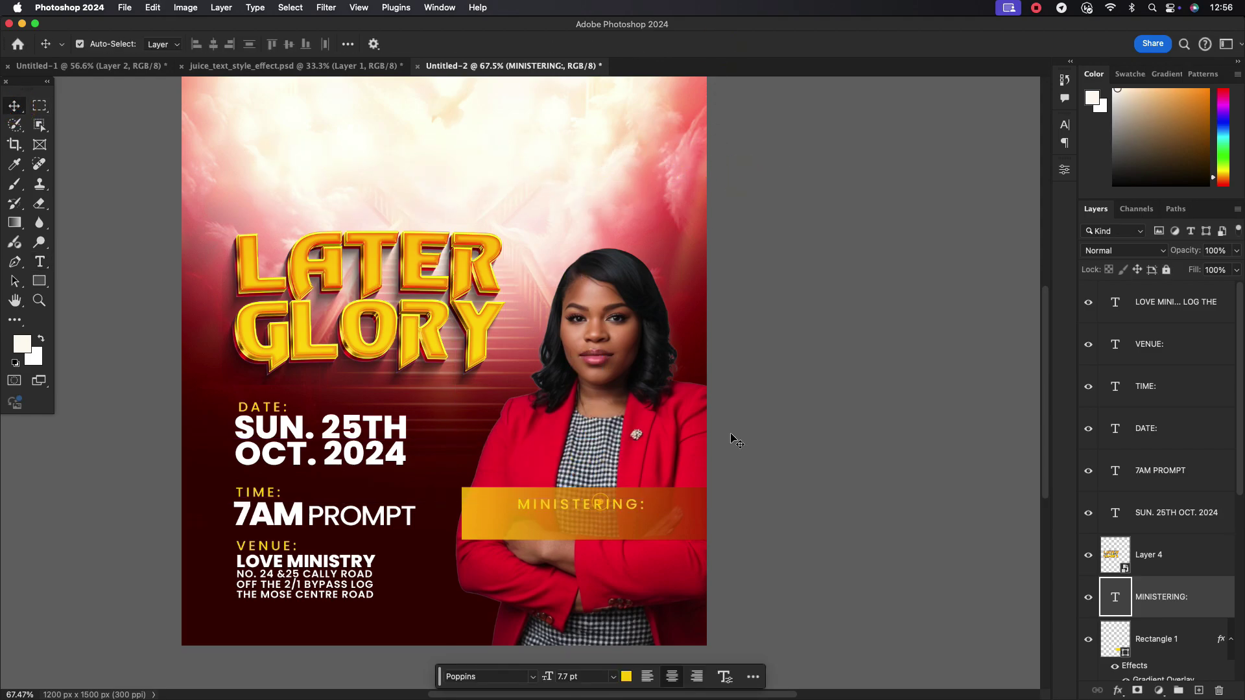
# Make the MINISTERING text white, sampled from the date text
pyautogui.click(1066, 125)
pyautogui.click(1030, 209)
pyautogui.click(438, 583)
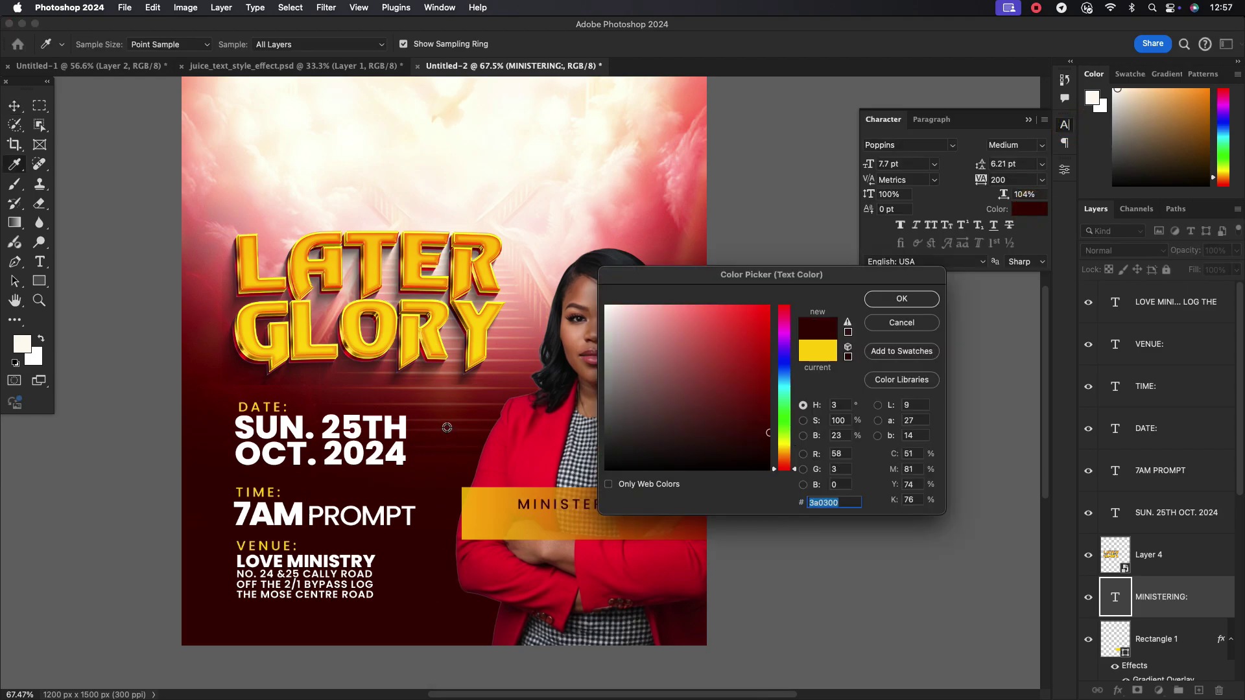
pyautogui.click(367, 424)
pyautogui.click(369, 423)
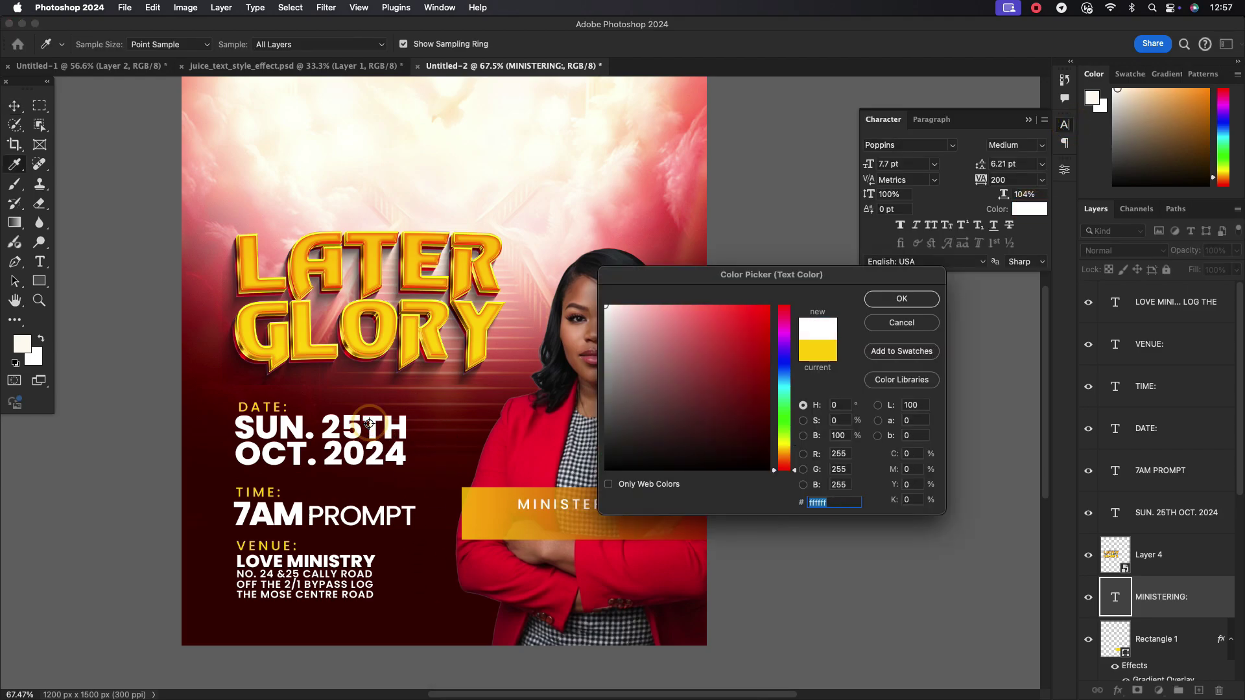
pyautogui.click(693, 193)
pyautogui.click(421, 597)
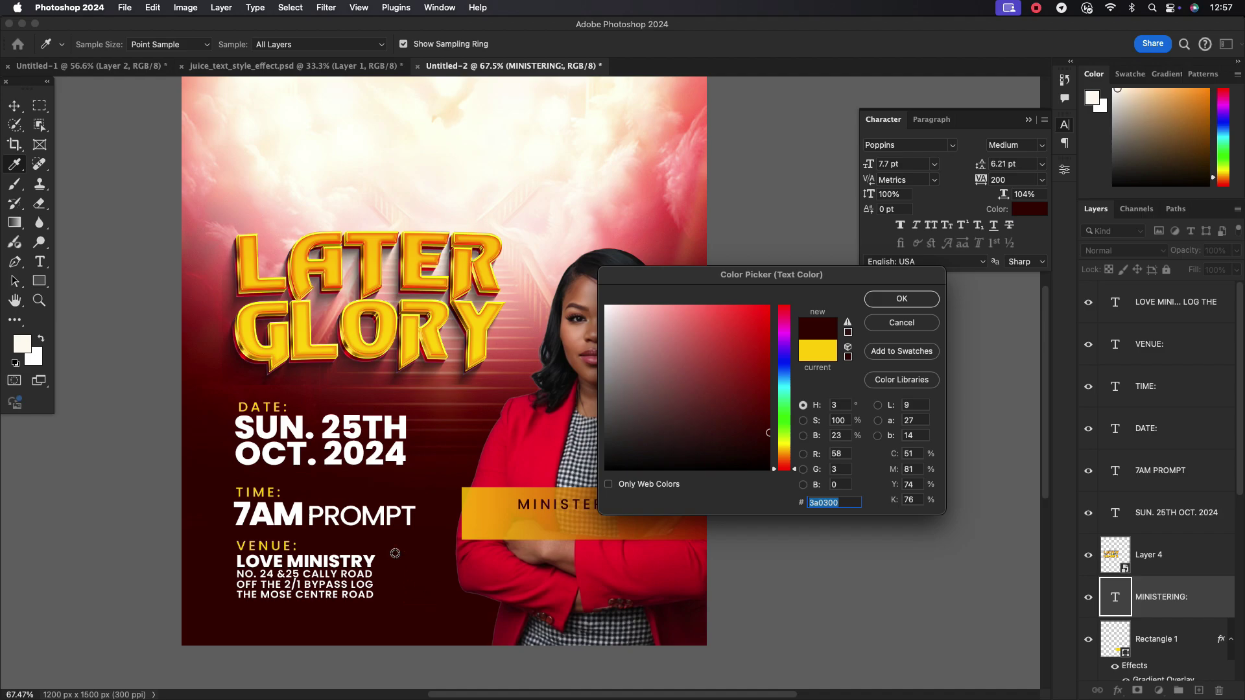
pyautogui.click(396, 428)
pyautogui.click(901, 298)
# Set the label to 6 pt and move it up on the bar
pyautogui.scroll(3, 603, 522)
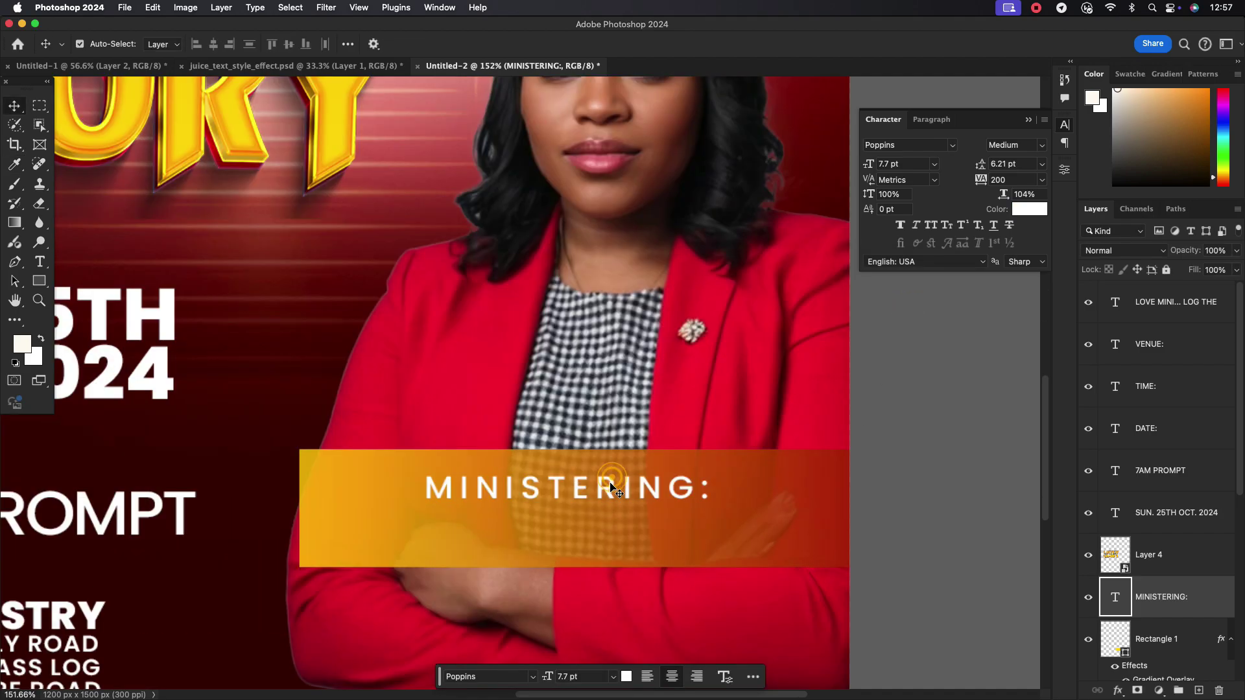
pyautogui.scroll(-2, 612, 488)
pyautogui.click(934, 163)
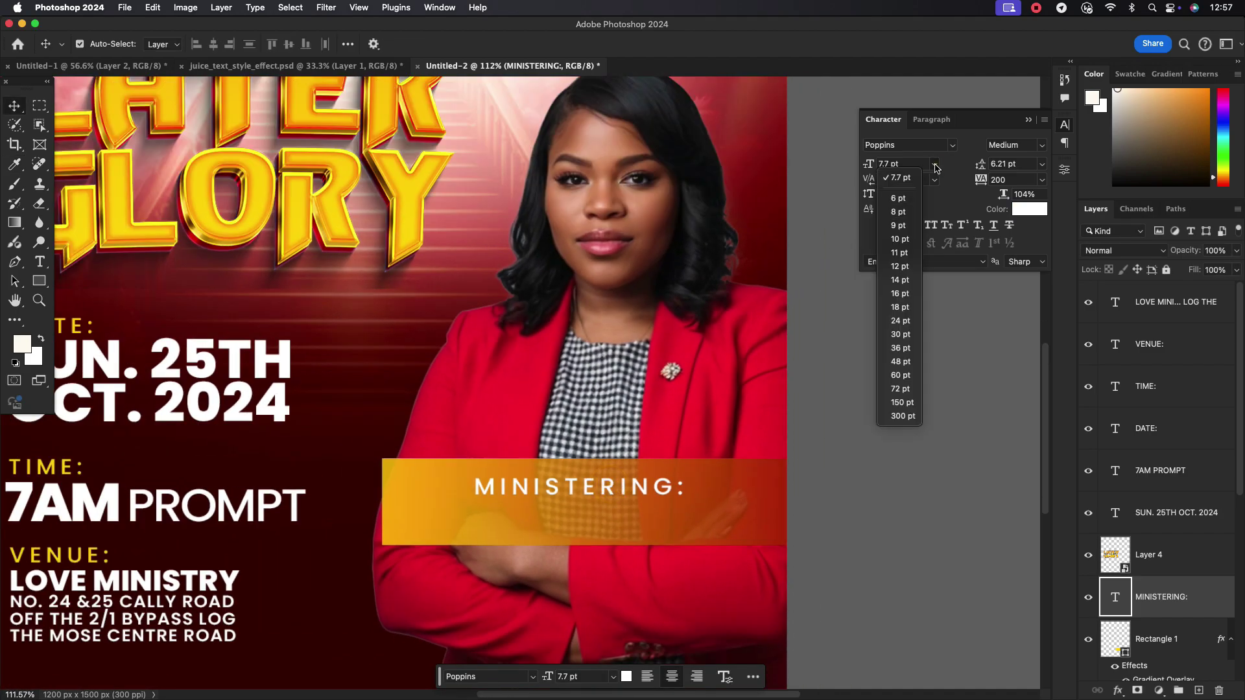
pyautogui.click(895, 215)
pyautogui.moveTo(615, 490); pyautogui.dragTo(610, 510)
# Retype the duplicated label as the pastor's name
pyautogui.doubleClick(610, 510)
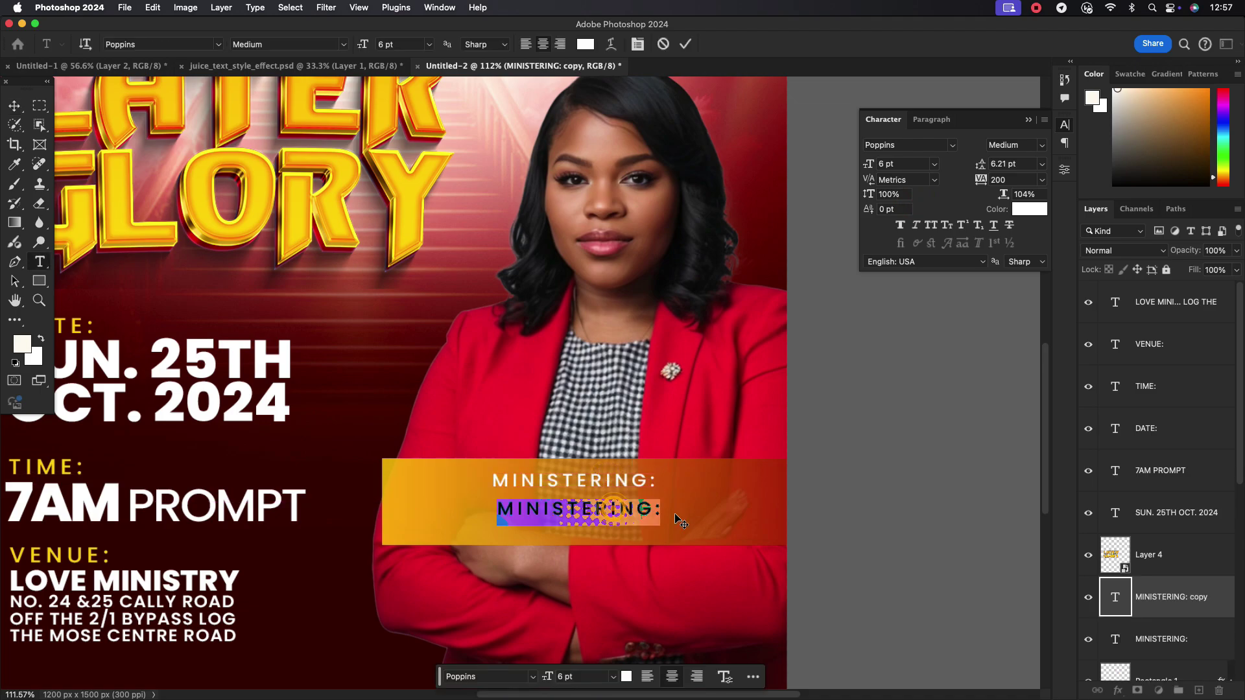
pyautogui.write('PA')
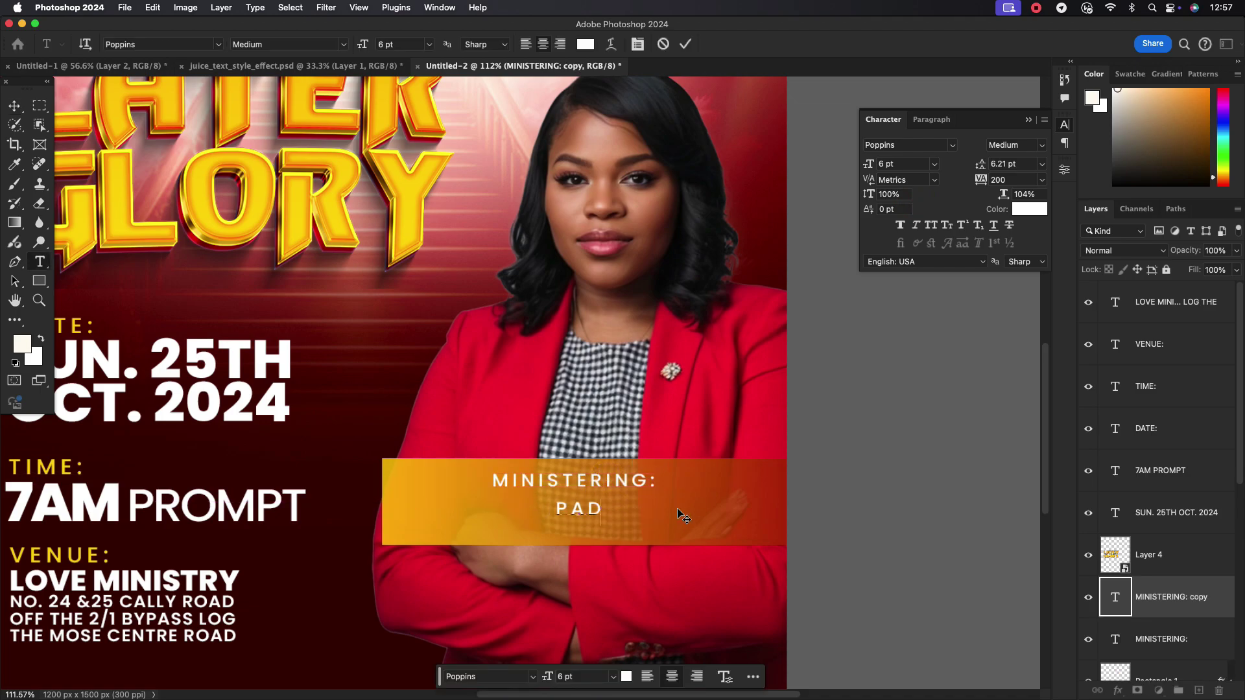
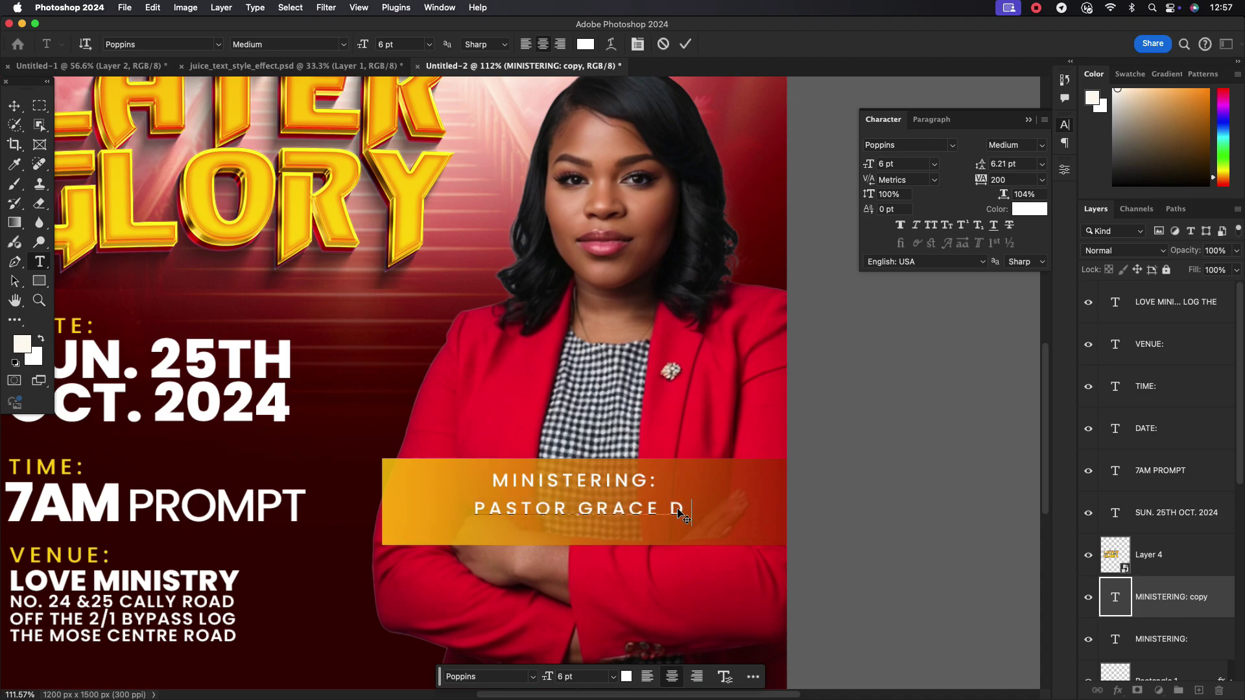
pyautogui.click(685, 45)
pyautogui.press('v')
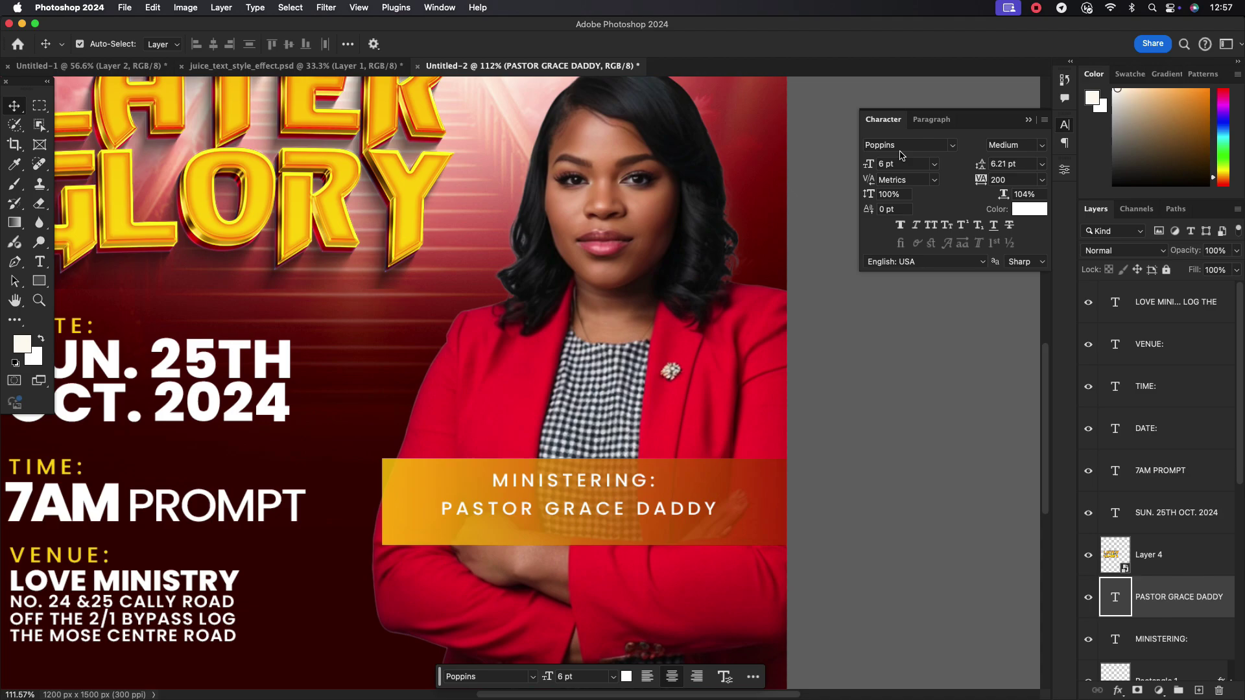
# Style the pastor's name with tracking 0, Bold, 9 pt, and nudge it up slightly
pyautogui.click(1041, 179)
pyautogui.click(1009, 296)
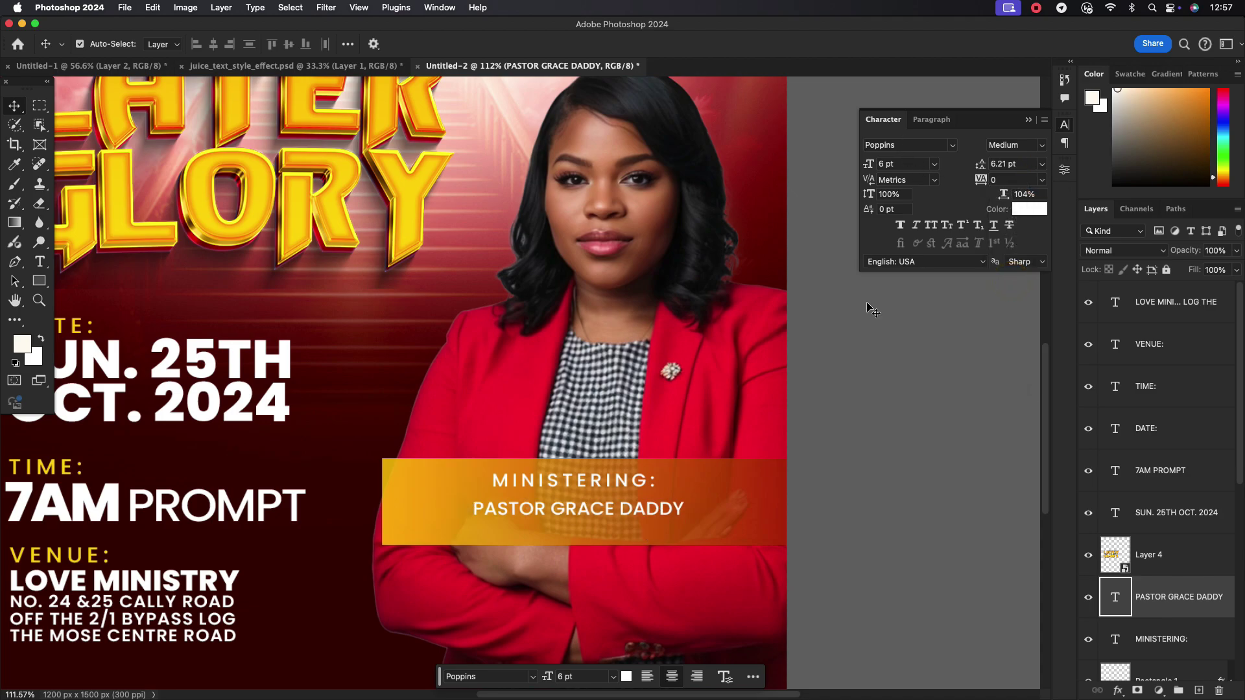
pyautogui.click(1040, 148)
pyautogui.click(1011, 303)
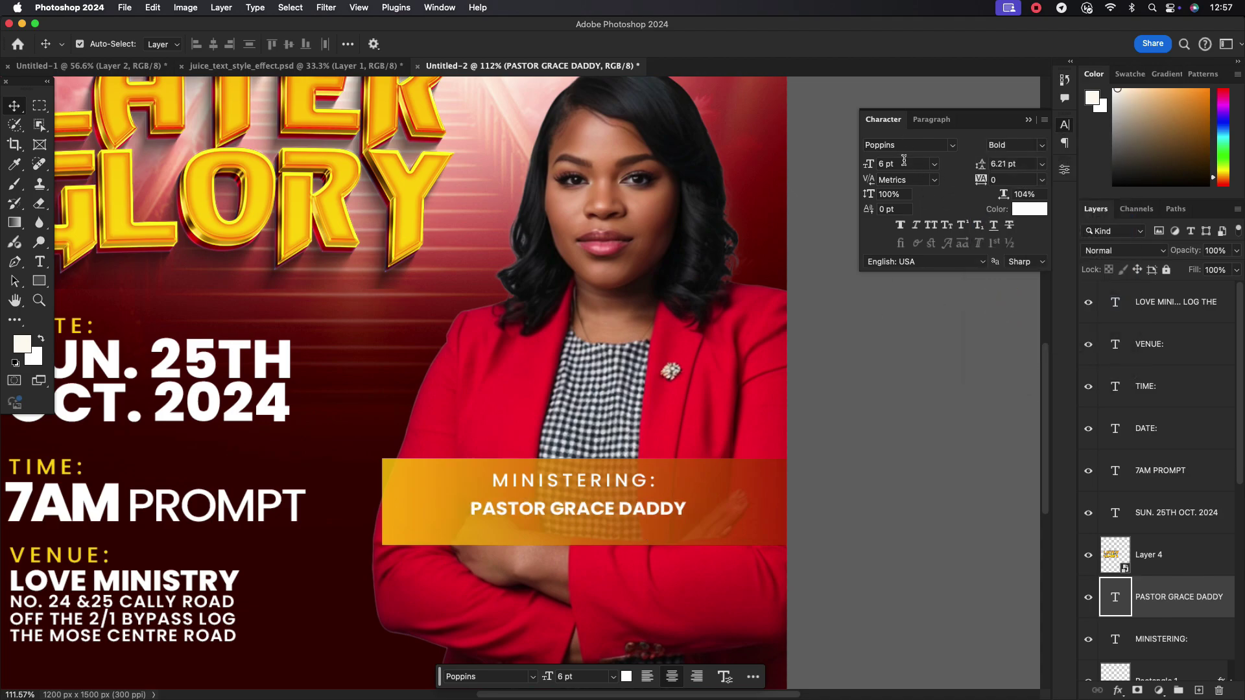
pyautogui.click(904, 162)
pyautogui.scroll(3, 904, 163)
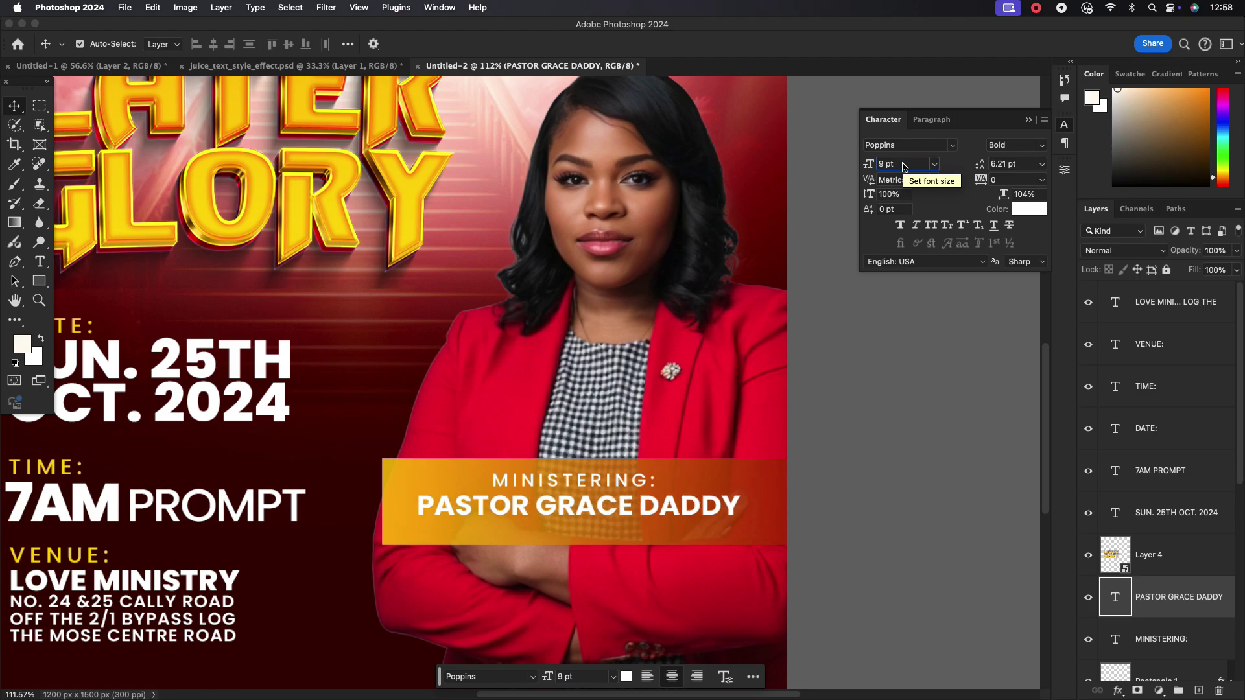
pyautogui.press('super+0')
pyautogui.scroll(3, 634, 543)
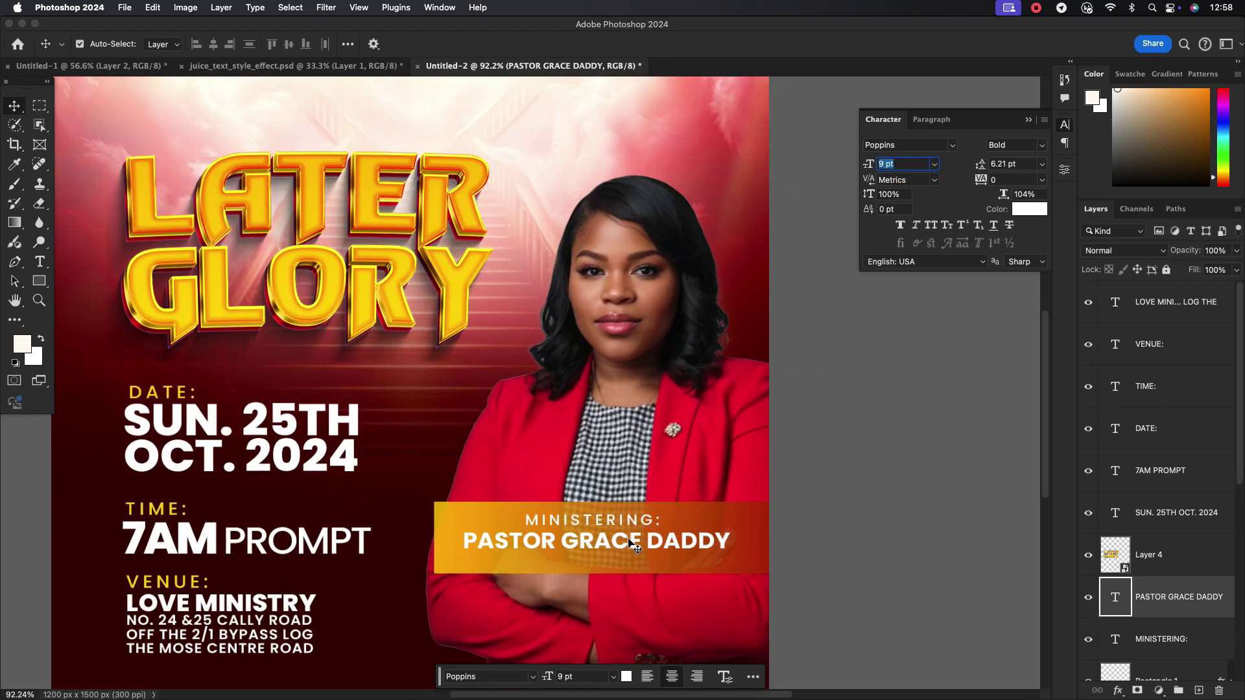
pyautogui.moveTo(633, 543); pyautogui.dragTo(621, 561)
pyautogui.click(623, 522)
# Retype the duplicated MINISTERING: copy as SENIOR PASTOR LOVE MINISTRIES and nudge it up
pyautogui.doubleClick(621, 562)
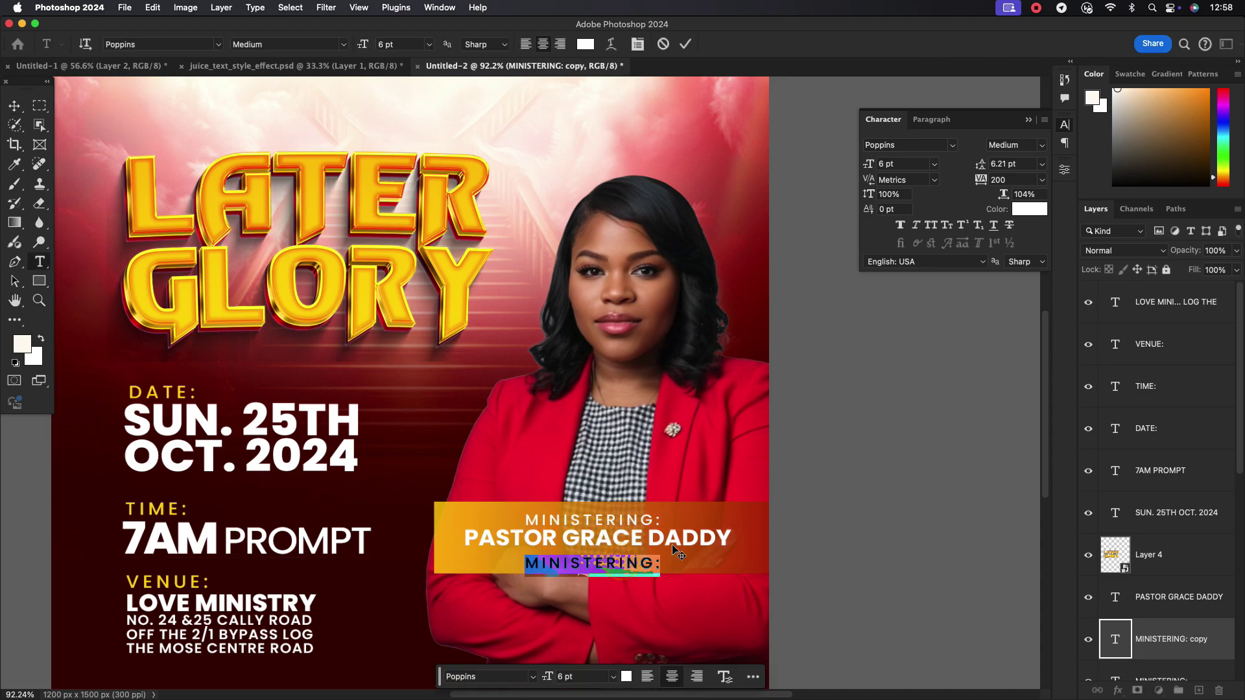
pyautogui.write('SENIOR PASTOR ')
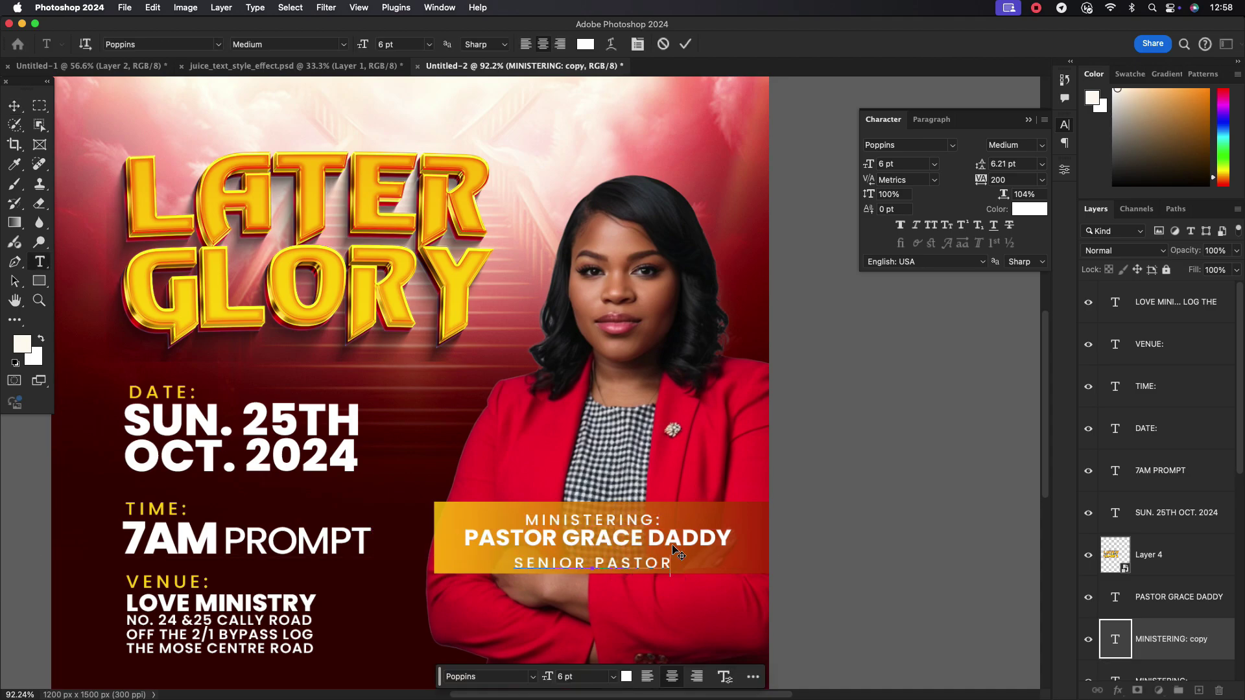
pyautogui.write('LOVE MINISTRIES')
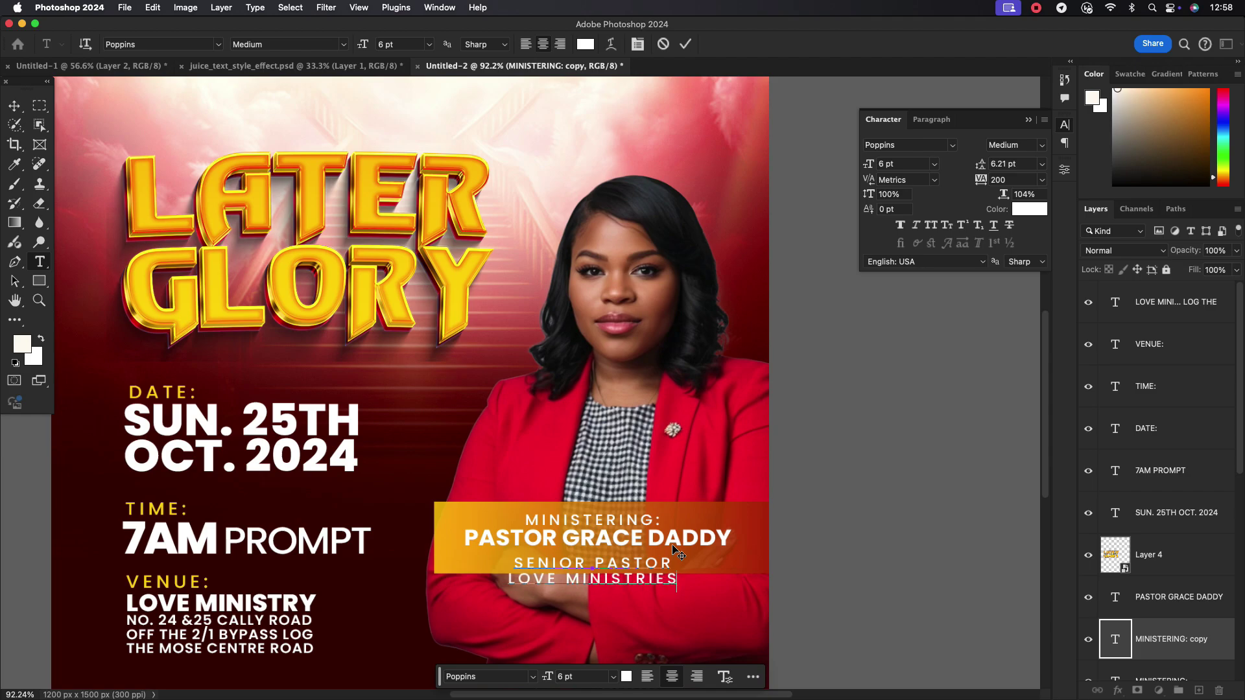
pyautogui.click(686, 46)
pyautogui.press('v')
pyautogui.hotkey('shift', 'Up')
pyautogui.hotkey('shift', 'Up')
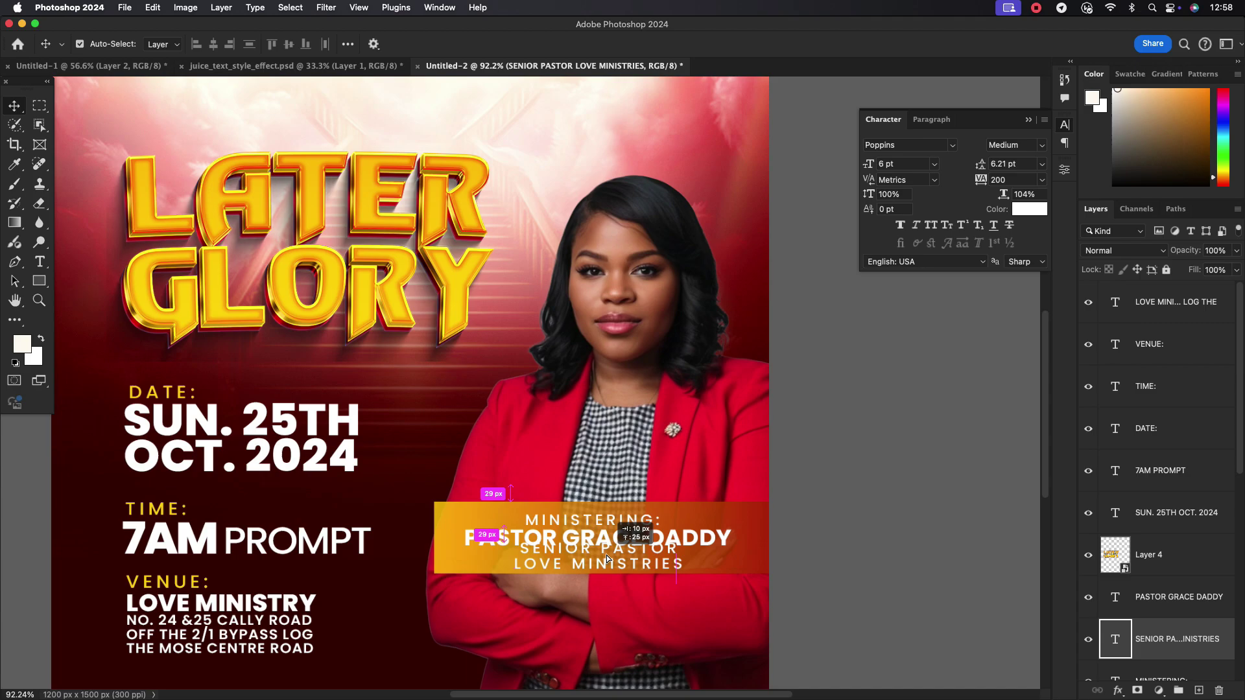
# Set the subtitle to 5 pt size, 4 pt leading and 400 tracking
pyautogui.click(902, 168)
pyautogui.write('5')
pyautogui.press('Return')
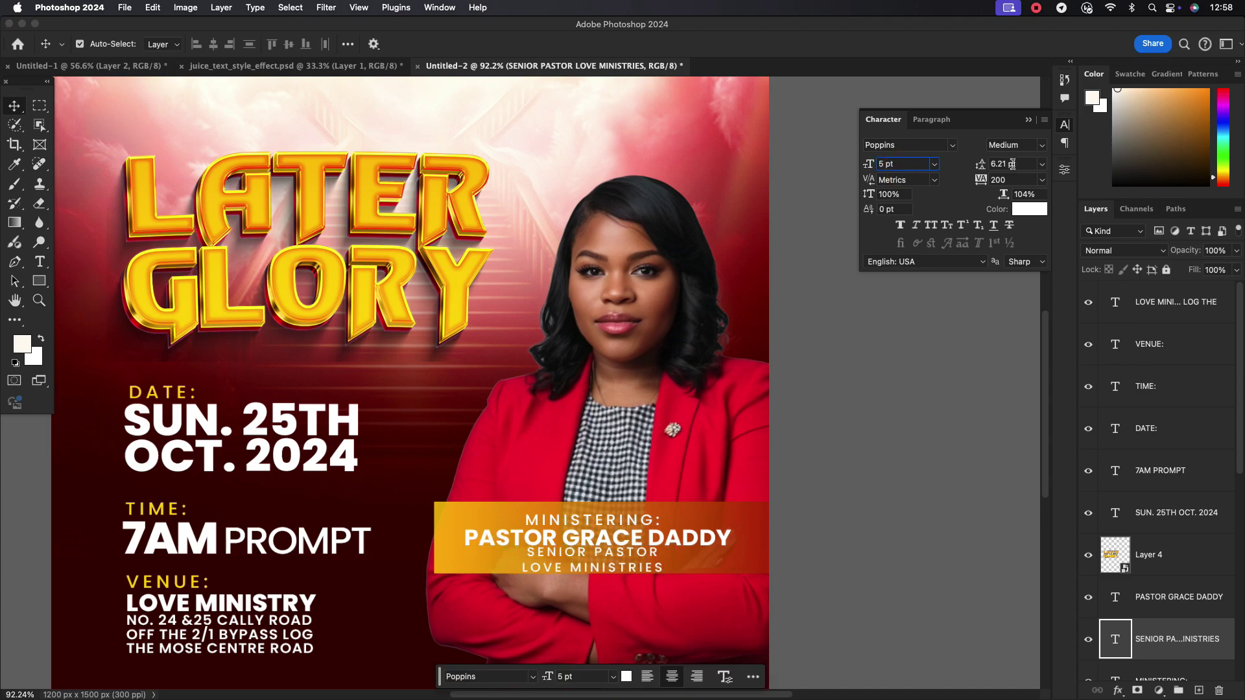
pyautogui.click(1004, 180)
pyautogui.write('180')
pyautogui.press('Return')
pyautogui.click(1012, 164)
pyautogui.write('5')
pyautogui.press('Return')
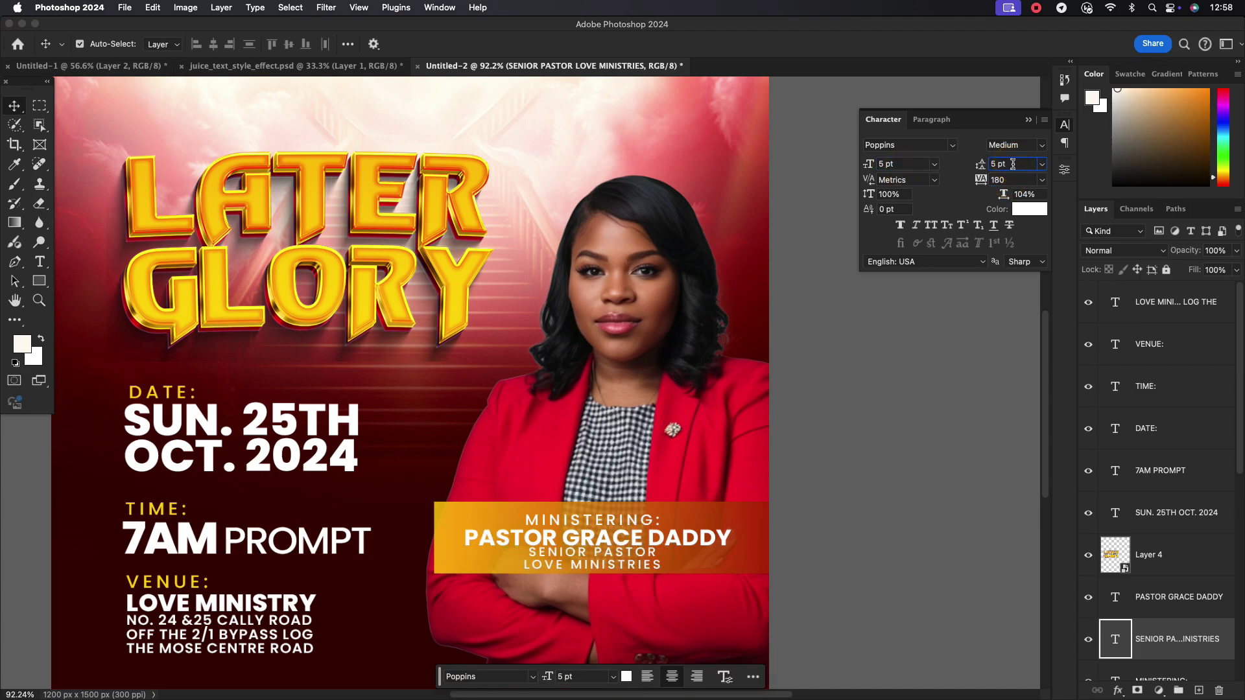
pyautogui.press('Down')
pyautogui.click(1041, 180)
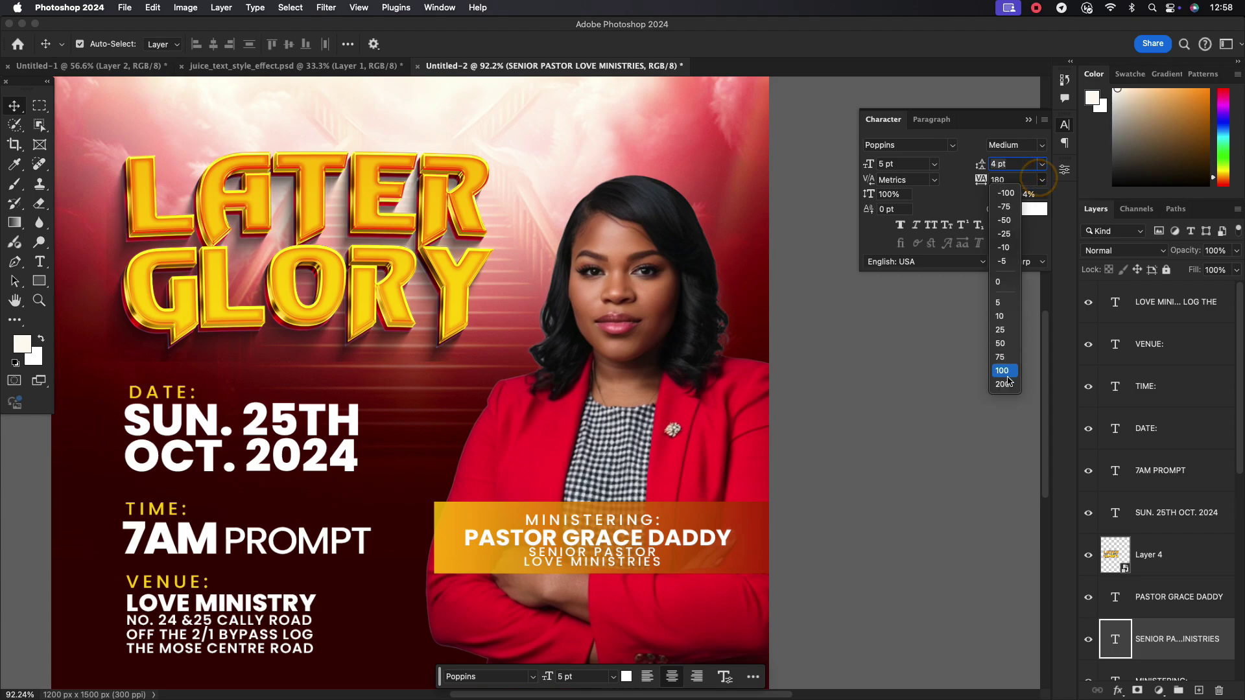
pyautogui.click(1004, 384)
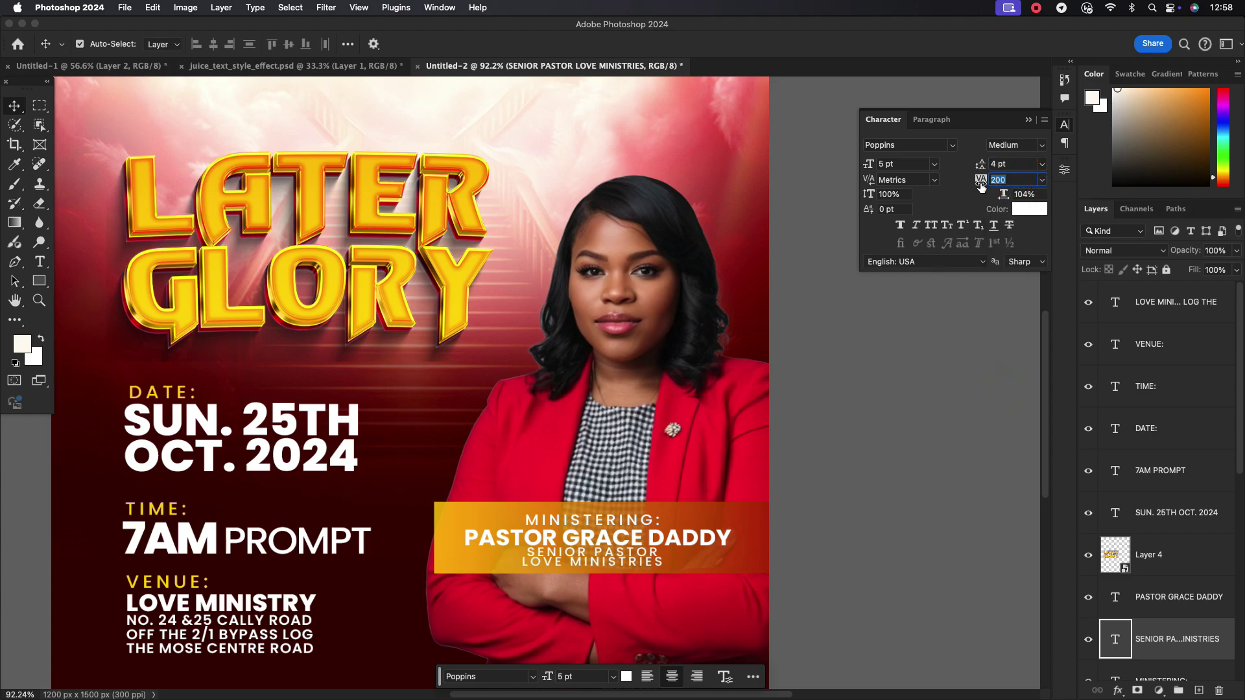
pyautogui.write('00')
pyautogui.press('Return')
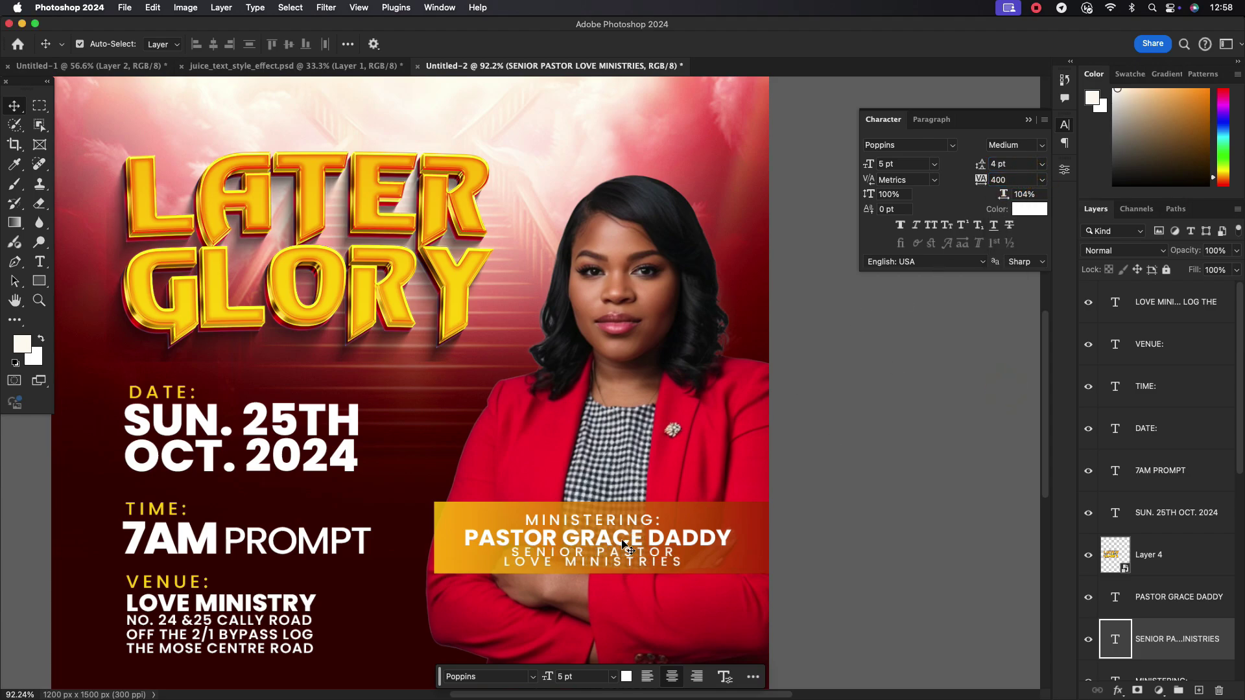
# Move the MINISTERING: and pastor name lines up slightly
pyautogui.scroll(3, 616, 552)
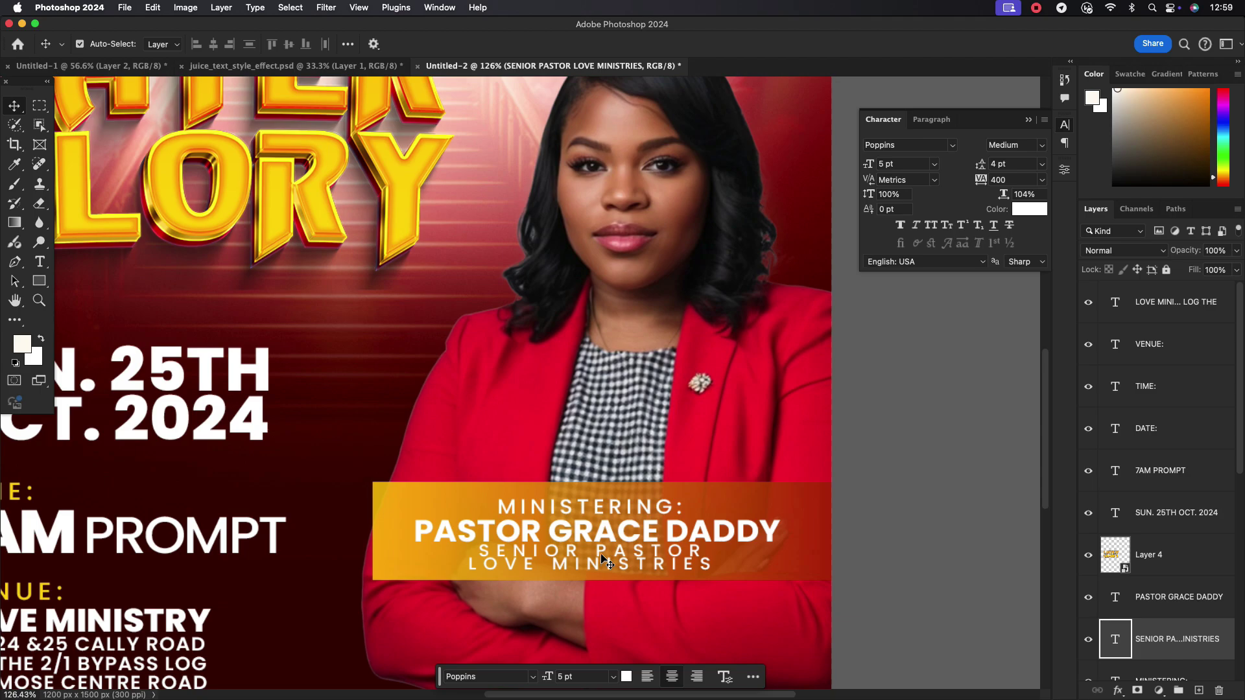
pyautogui.scroll(-3, 609, 559)
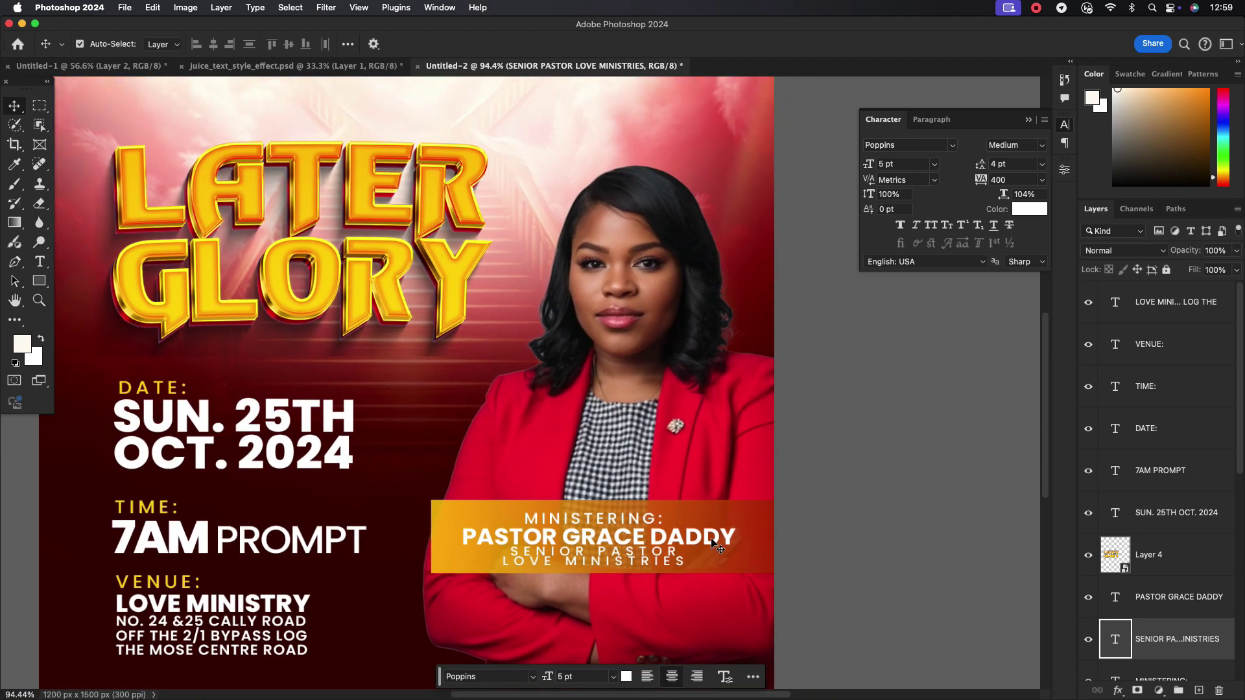
pyautogui.click(701, 533)
pyautogui.moveTo(674, 517); pyautogui.dragTo(623, 553)
pyautogui.scroll(-5, 659, 533)
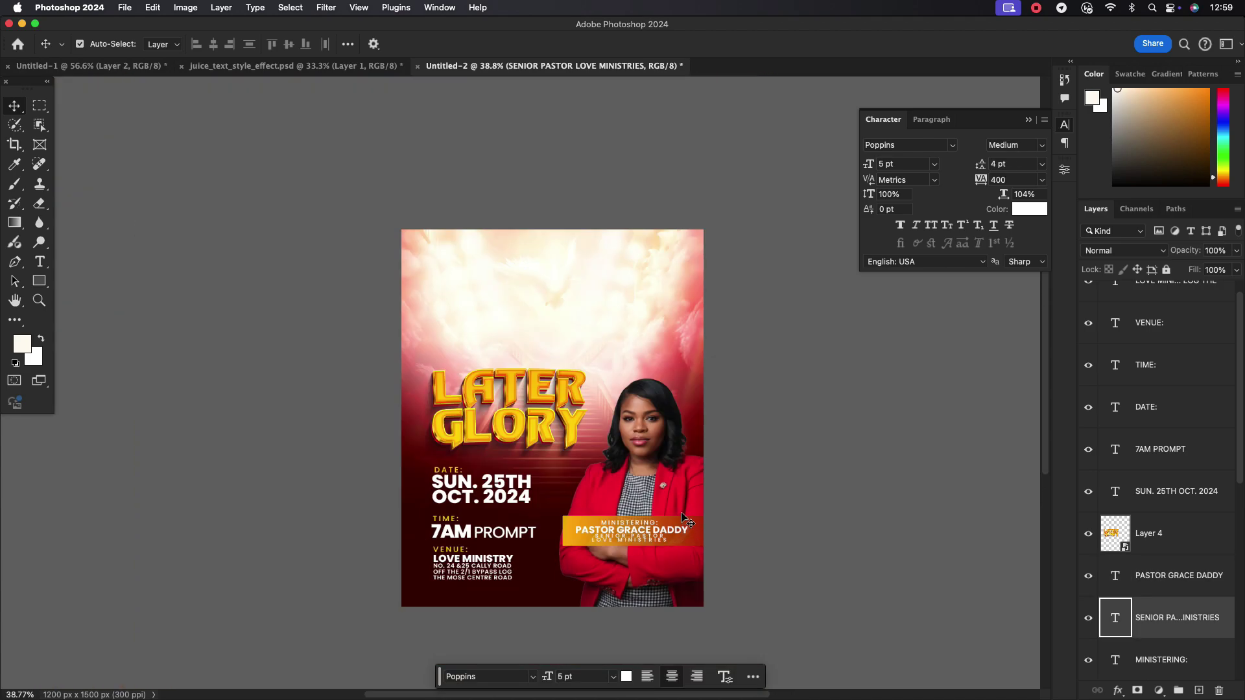
pyautogui.scroll(2, 562, 439)
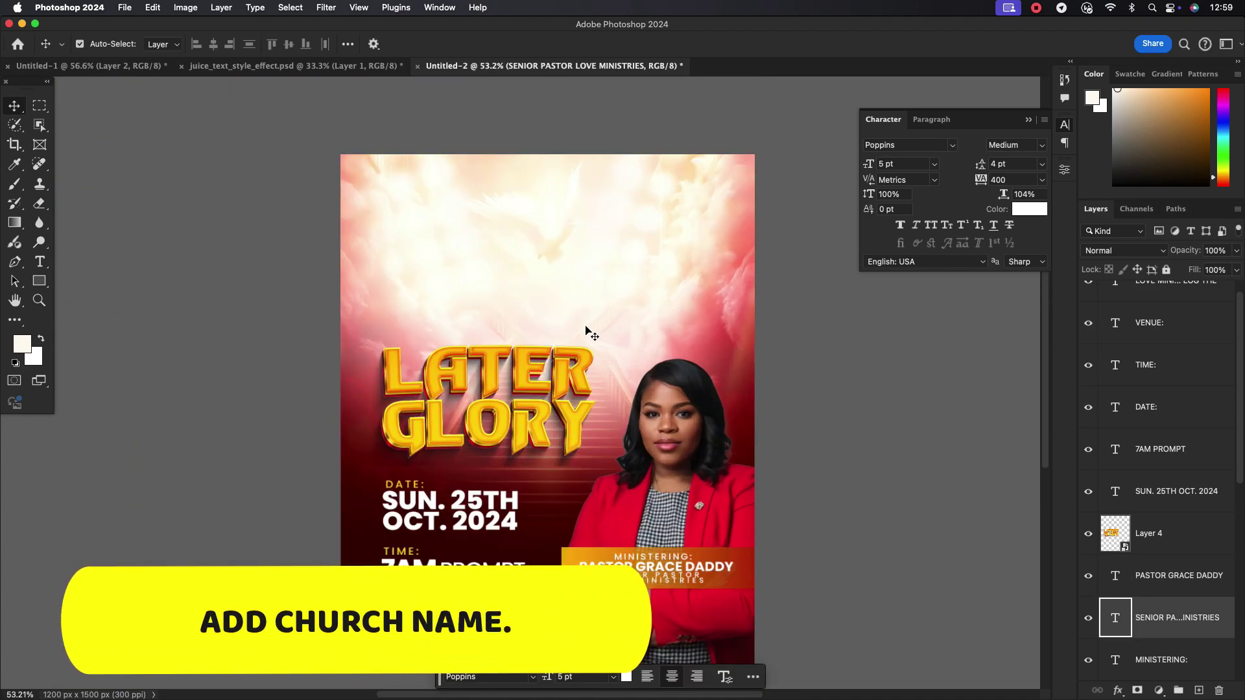
# Type the heading 'LOVE MINISTRY' at the top of the poster
pyautogui.press('t')
pyautogui.click(510, 196)
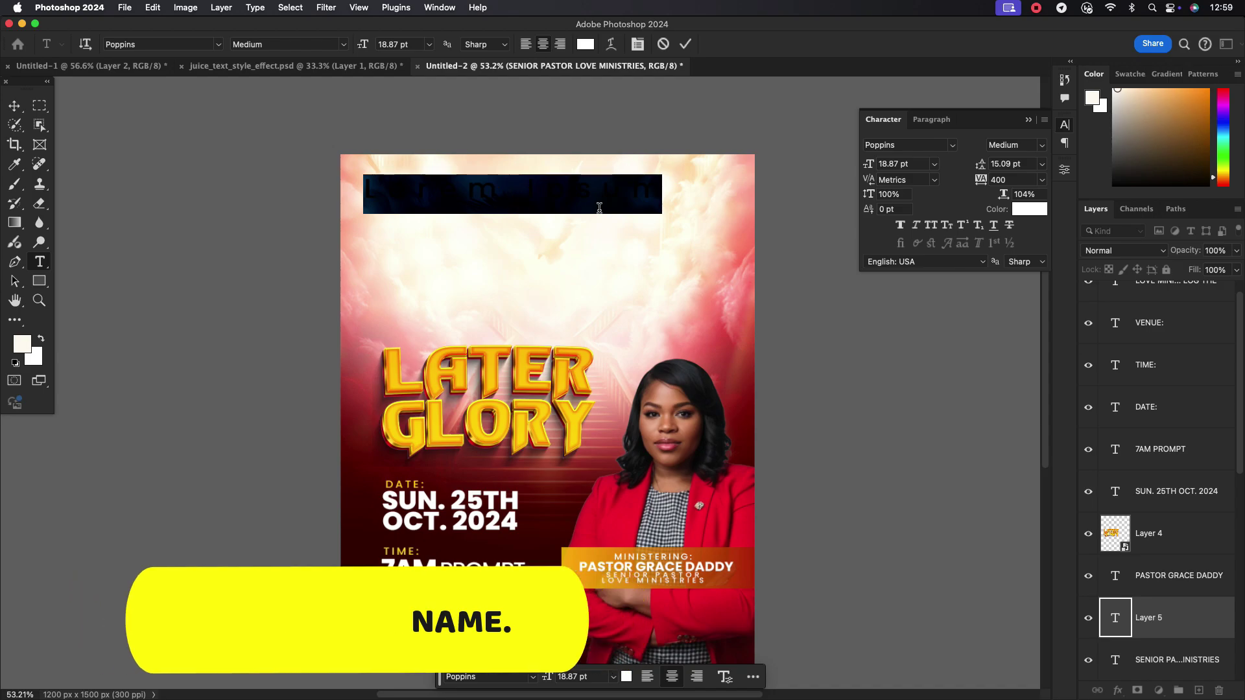
pyautogui.write('LOVE MIN')
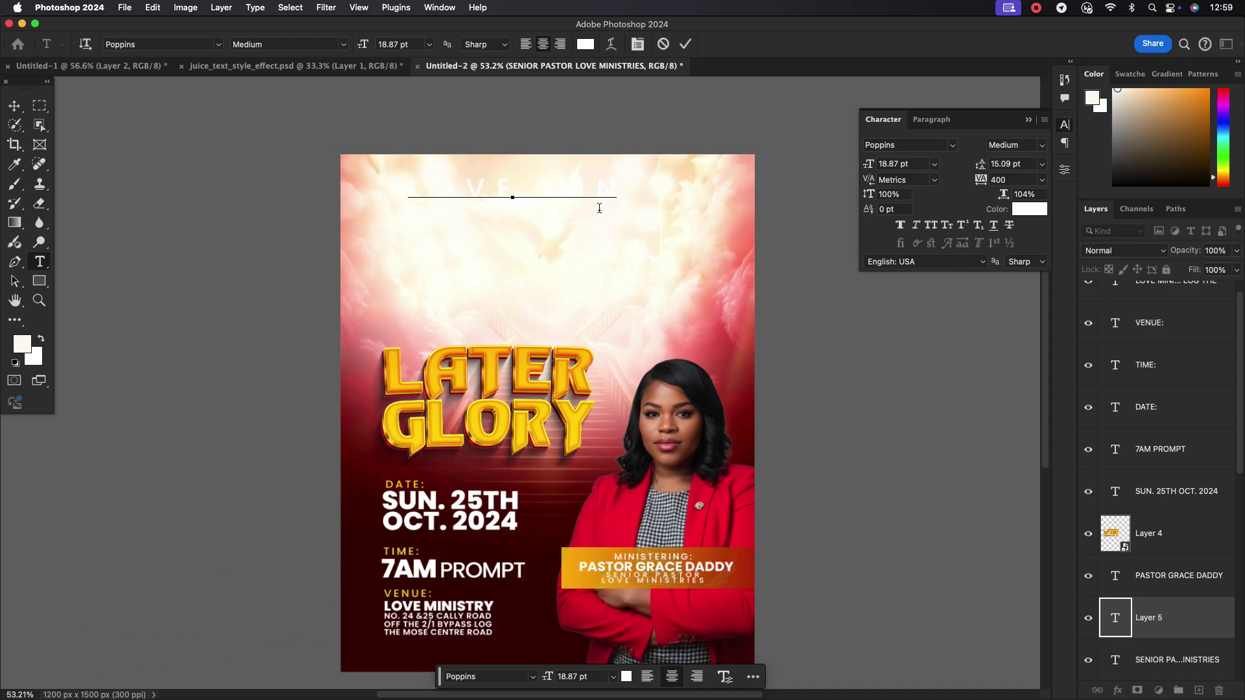
pyautogui.write('ISTRY')
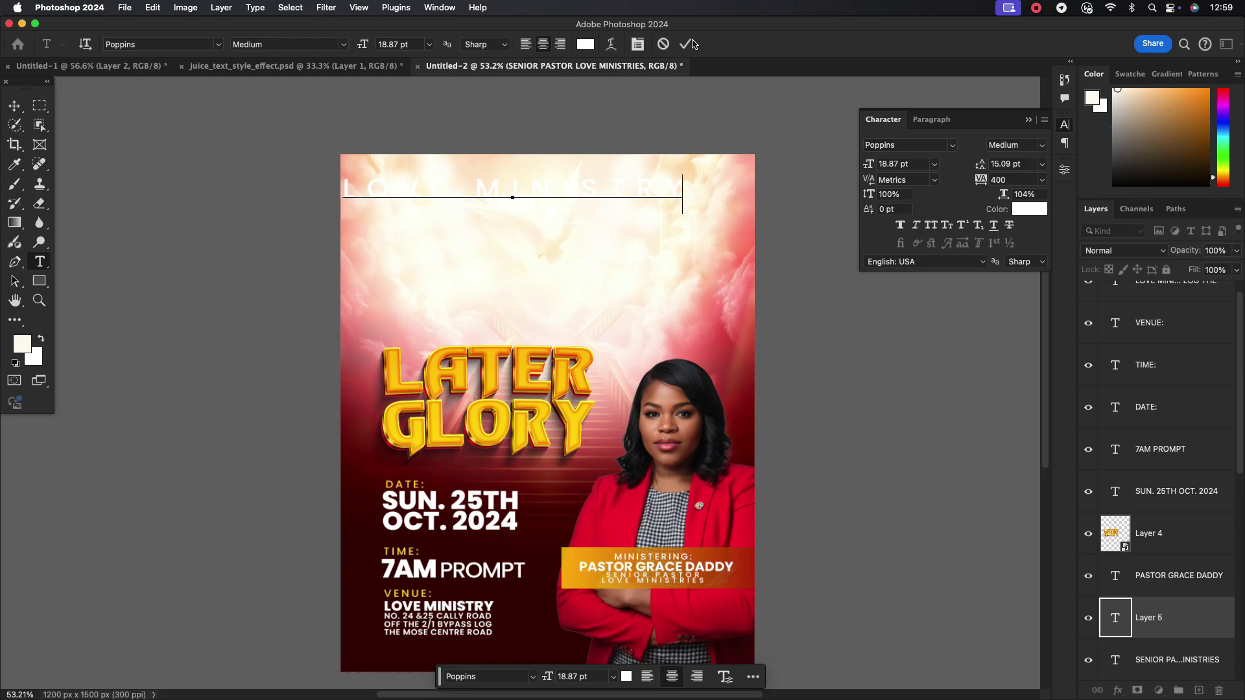
pyautogui.click(691, 44)
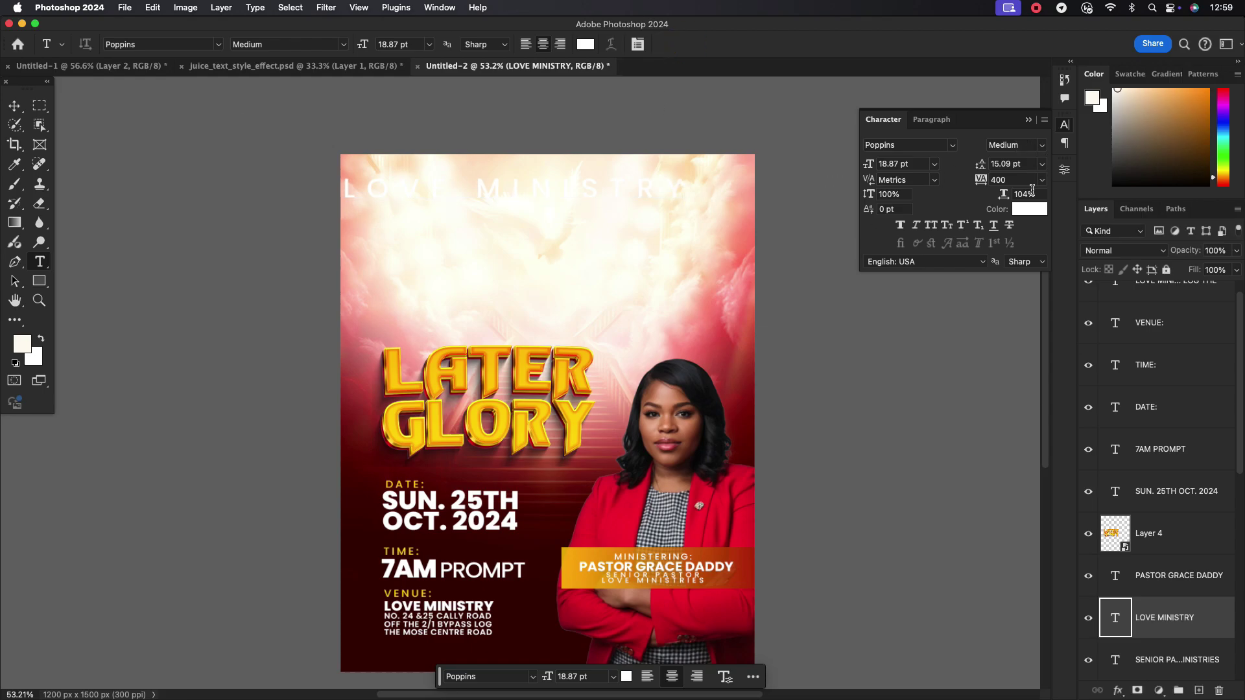
# Set LOVE MINISTRY to tracking 0 and Bold weight, and centre it across the top
pyautogui.click(1041, 179)
pyautogui.click(1003, 281)
pyautogui.click(1040, 145)
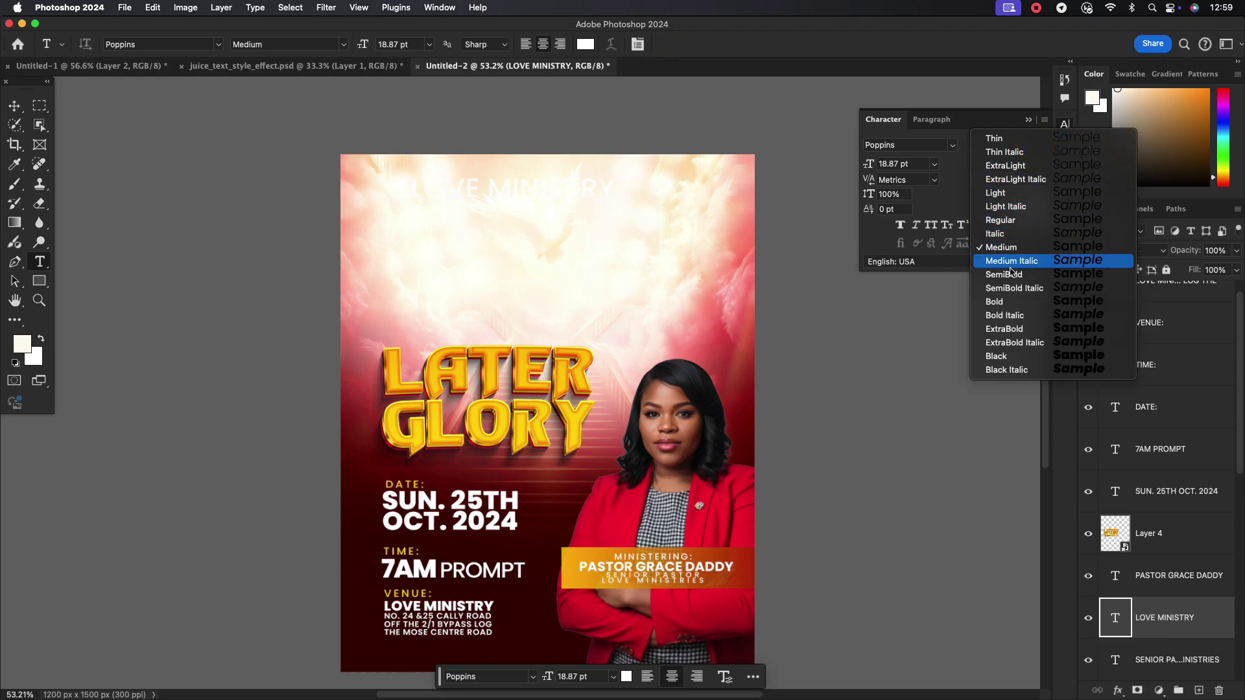
pyautogui.click(1005, 300)
pyautogui.press('v')
pyautogui.moveTo(506, 185); pyautogui.dragTo(544, 198)
# Colour LOVE MINISTRY dark maroon sampled from the poster and scale it down to about 10.49 pt
pyautogui.click(1029, 209)
pyautogui.click(533, 654)
pyautogui.click(903, 295)
pyautogui.press('super+t')
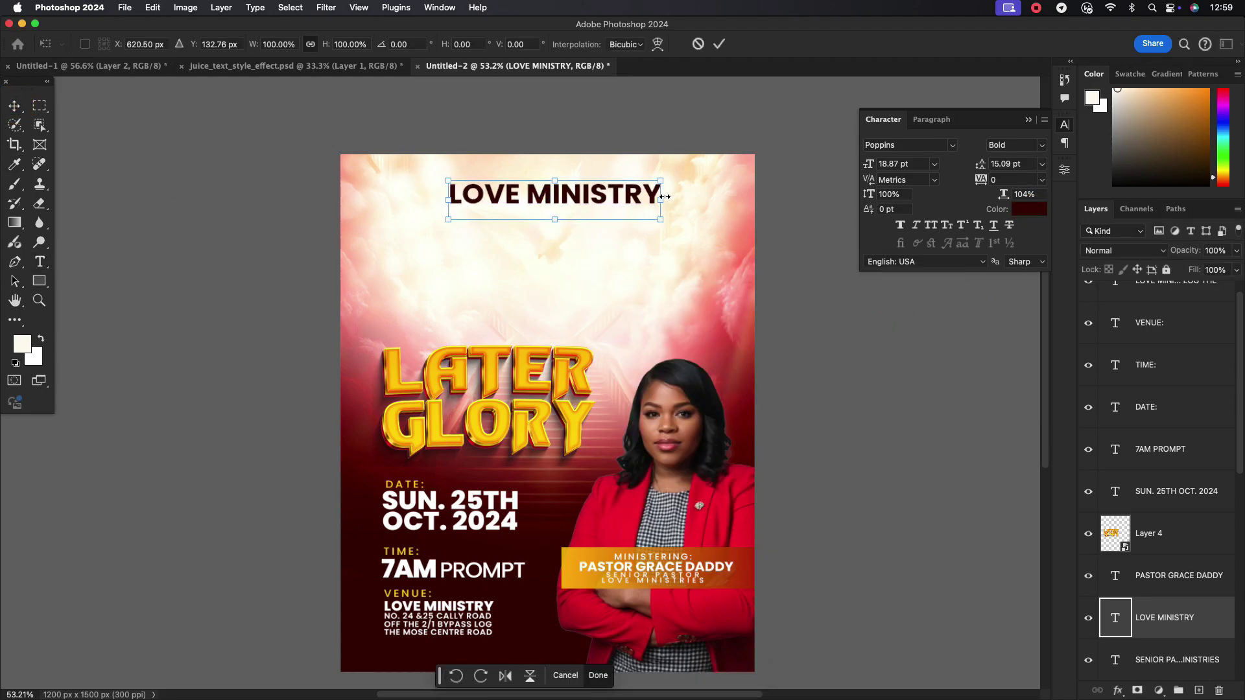
pyautogui.moveTo(665, 196); pyautogui.dragTo(559, 233)
pyautogui.click(719, 44)
# Retype the duplicated church name as 'PRESENTS'
pyautogui.doubleClick(597, 227)
pyautogui.write('PRESENTS')
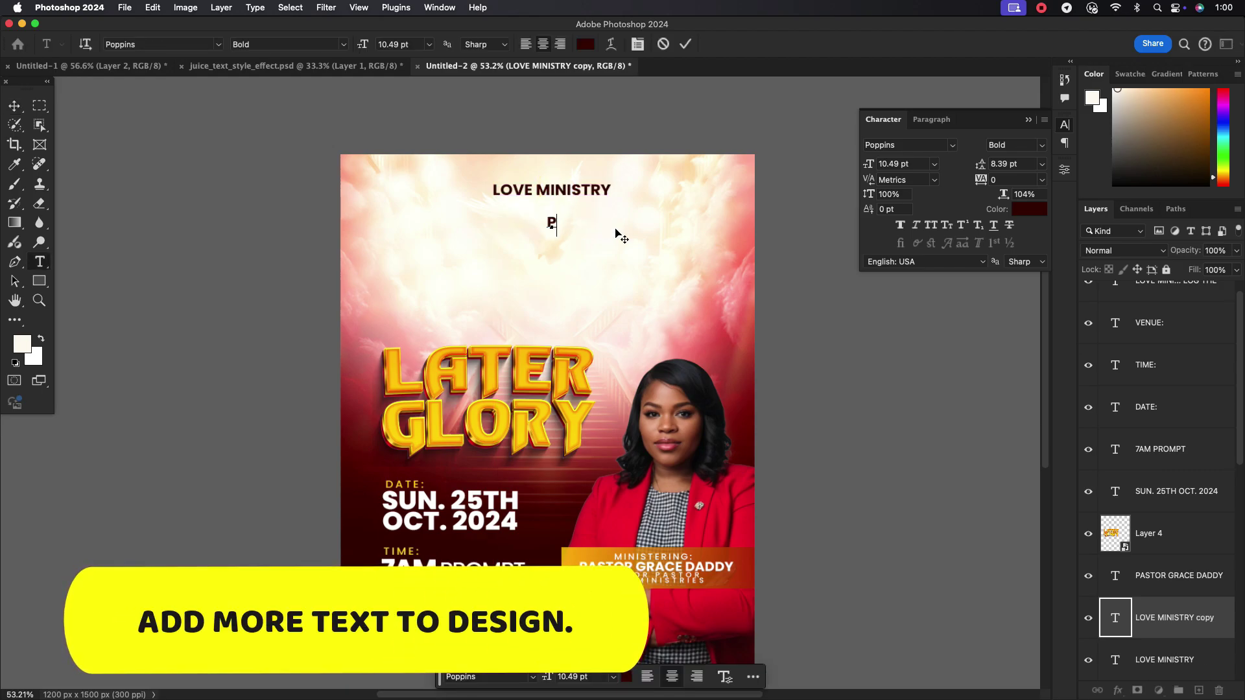
pyautogui.click(685, 43)
pyautogui.press('v')
# Give PRESENTS 6 pt size, Regular weight and 400 tracking
pyautogui.click(935, 164)
pyautogui.click(894, 193)
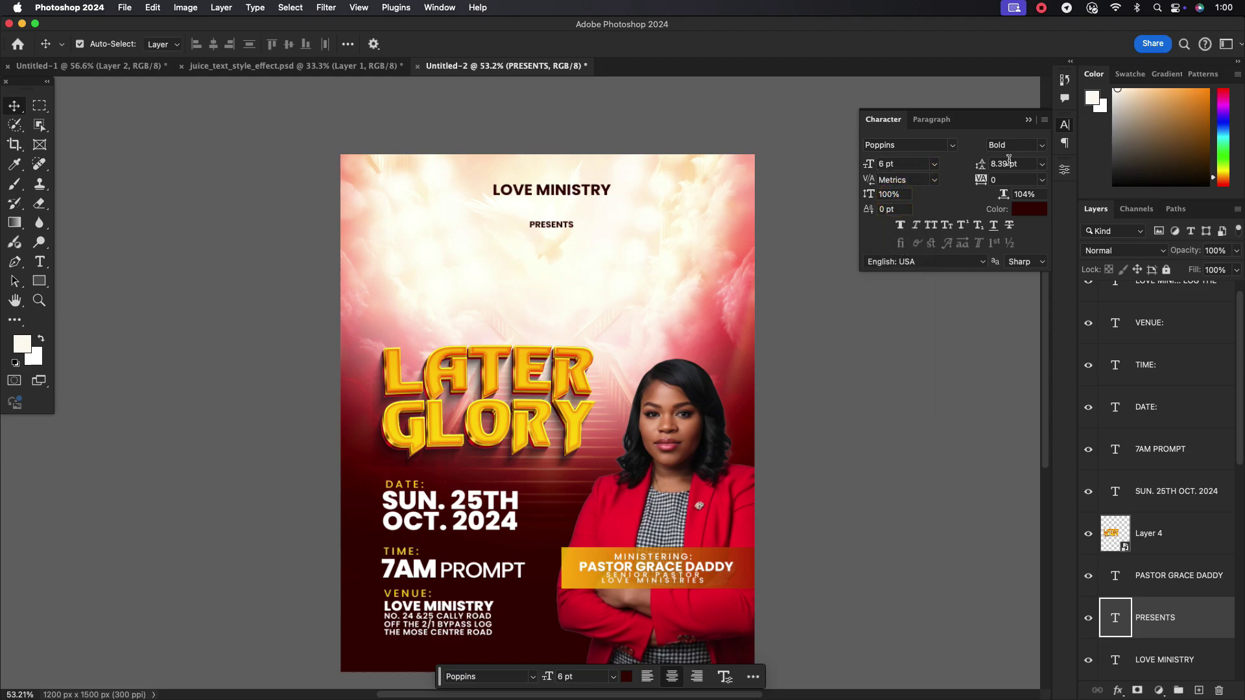
pyautogui.click(1032, 145)
pyautogui.click(1029, 234)
pyautogui.click(1019, 180)
pyautogui.click(39, 261)
pyautogui.click(447, 278)
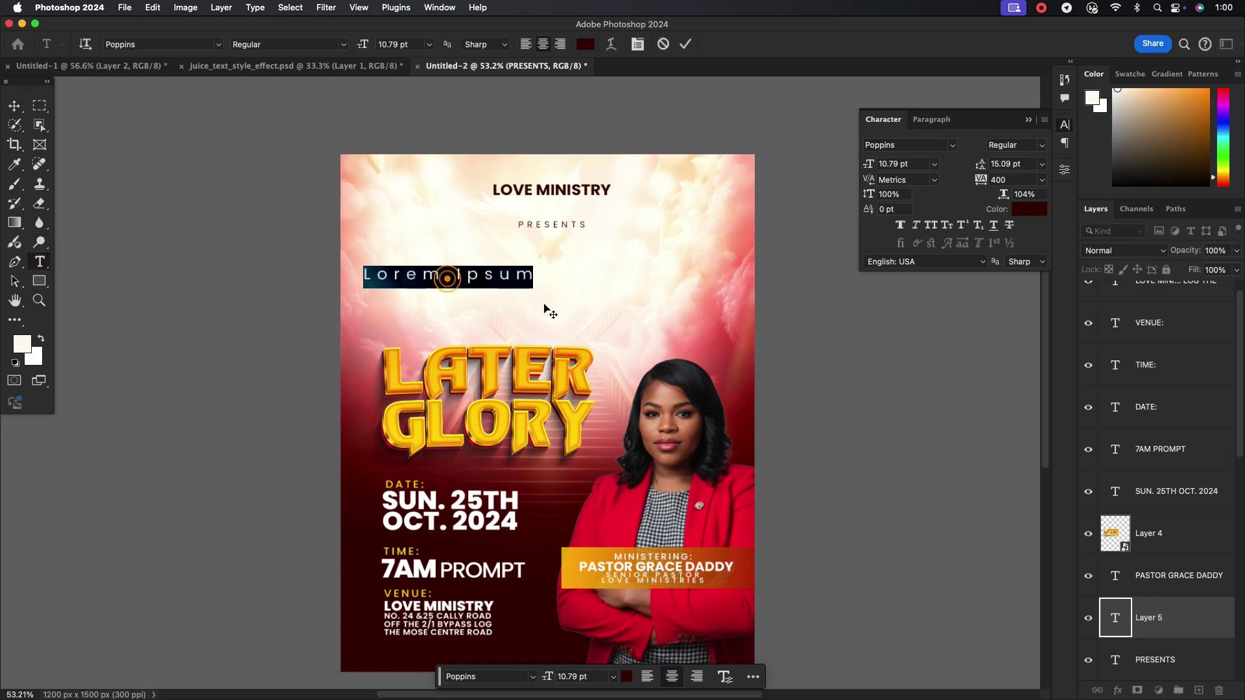
pyautogui.write('GLORIOUS ')
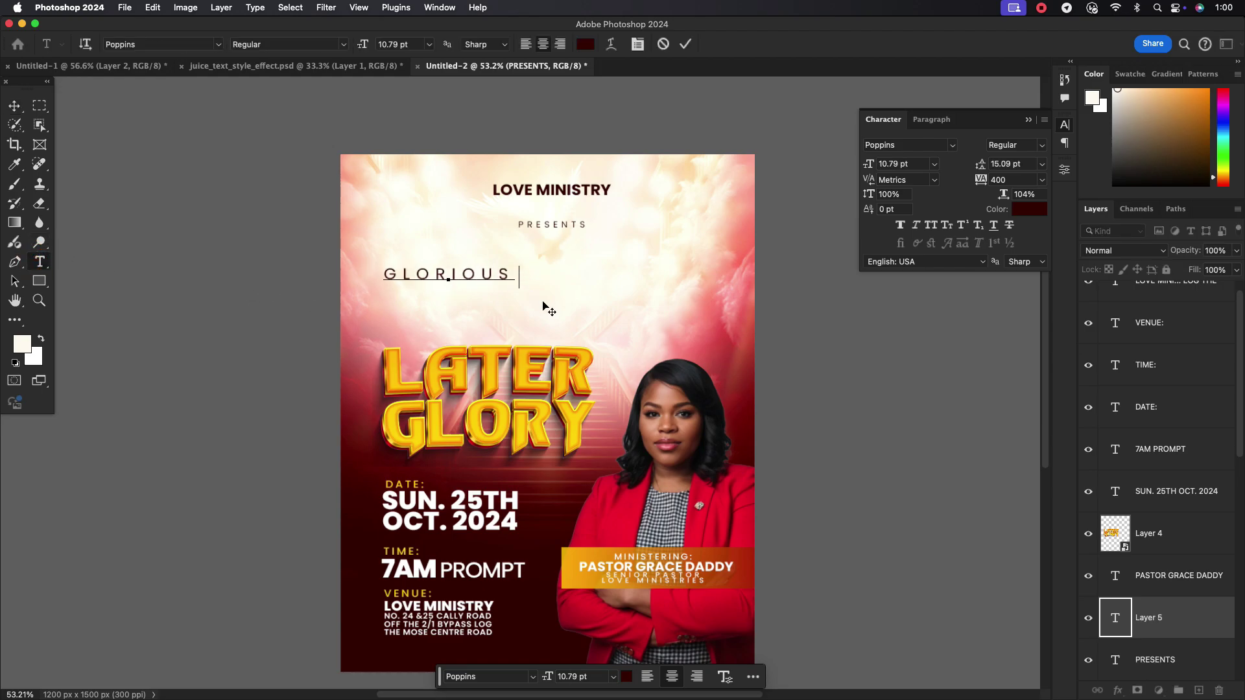
pyautogui.write('SISTER CONVENTION 2024')
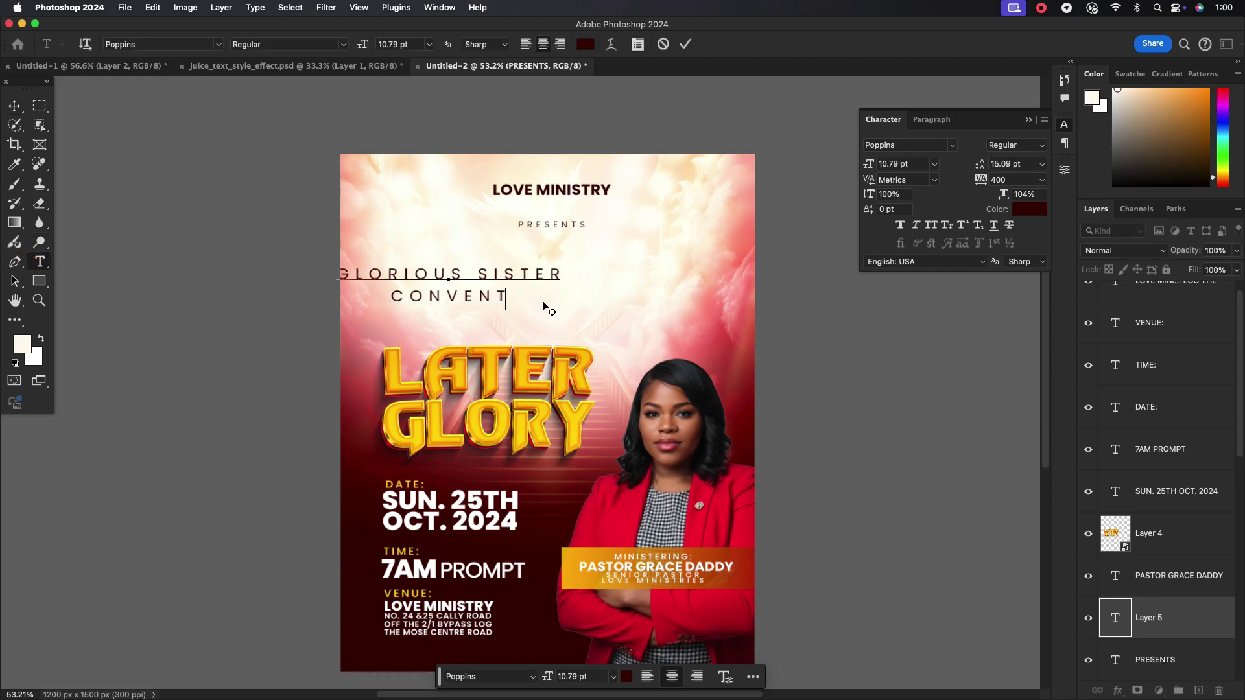
pyautogui.press('Escape')
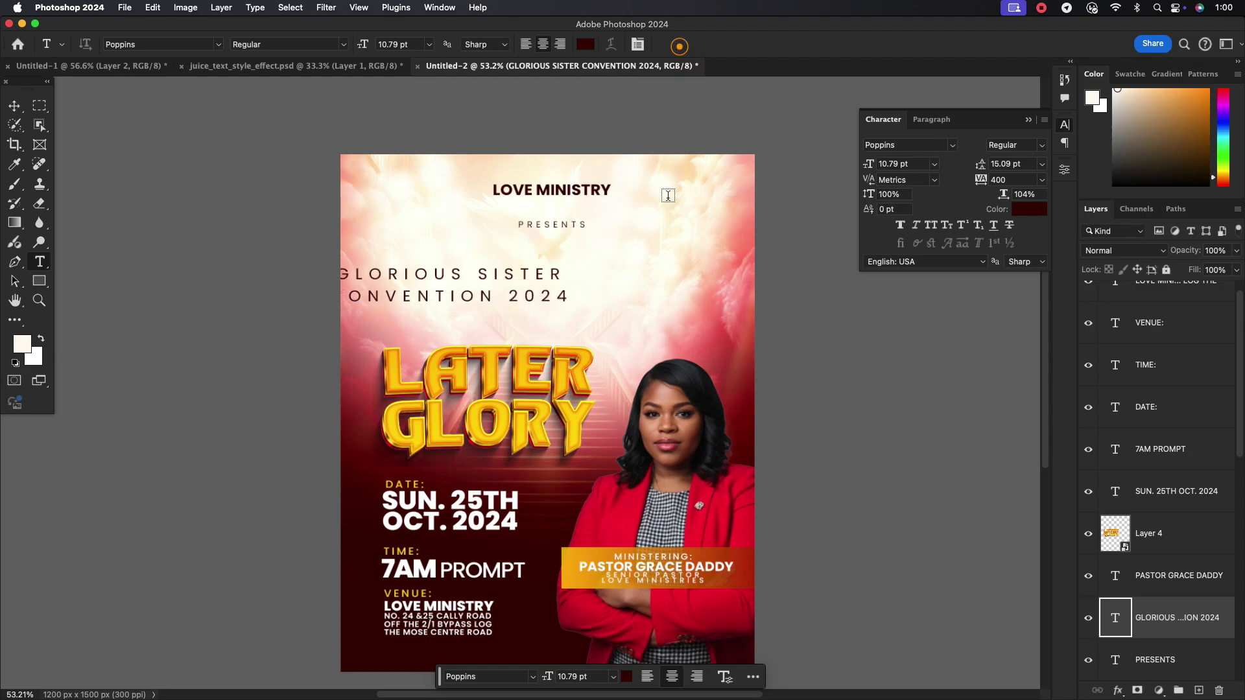
pyautogui.press('v')
pyautogui.moveTo(546, 305); pyautogui.dragTo(625, 293)
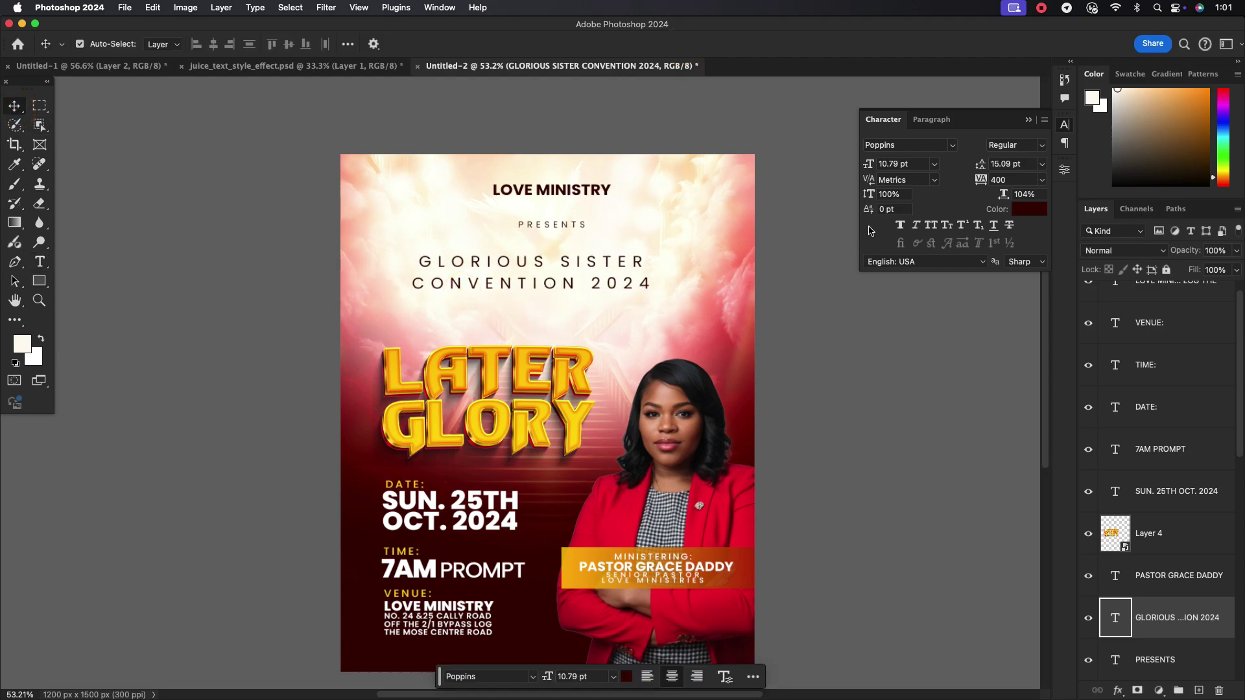
pyautogui.click(1041, 183)
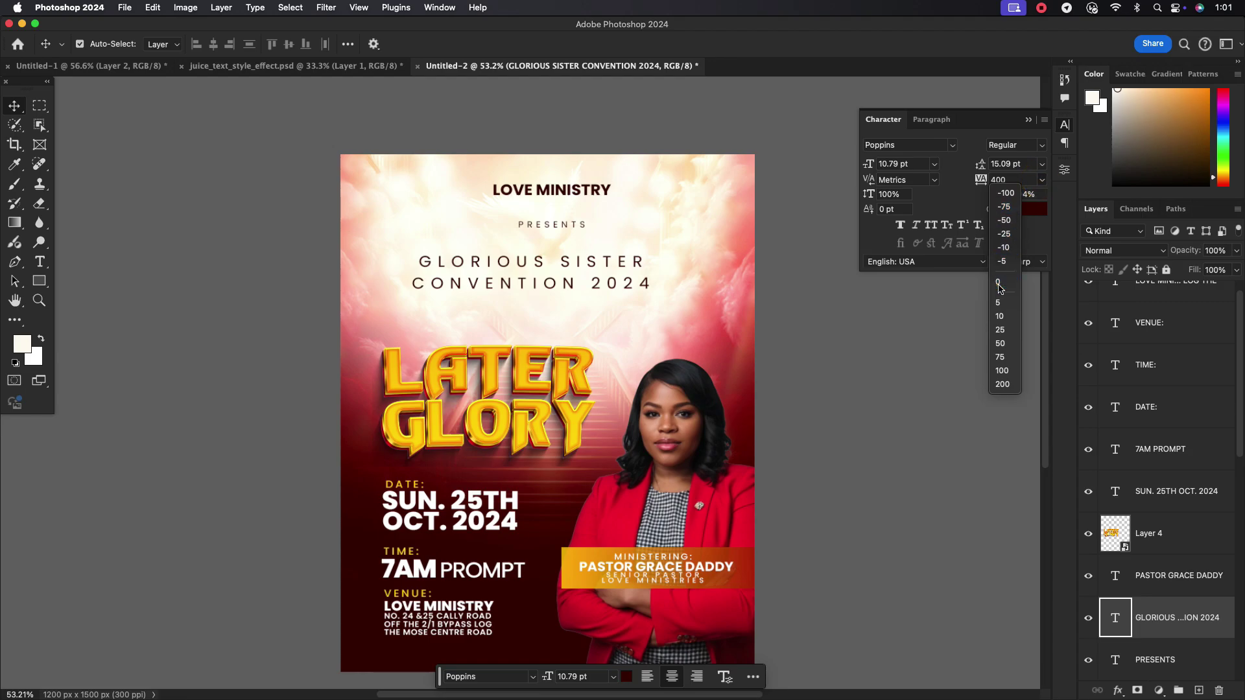
pyautogui.click(998, 286)
pyautogui.moveTo(518, 308); pyautogui.dragTo(555, 287)
pyautogui.click(1023, 146)
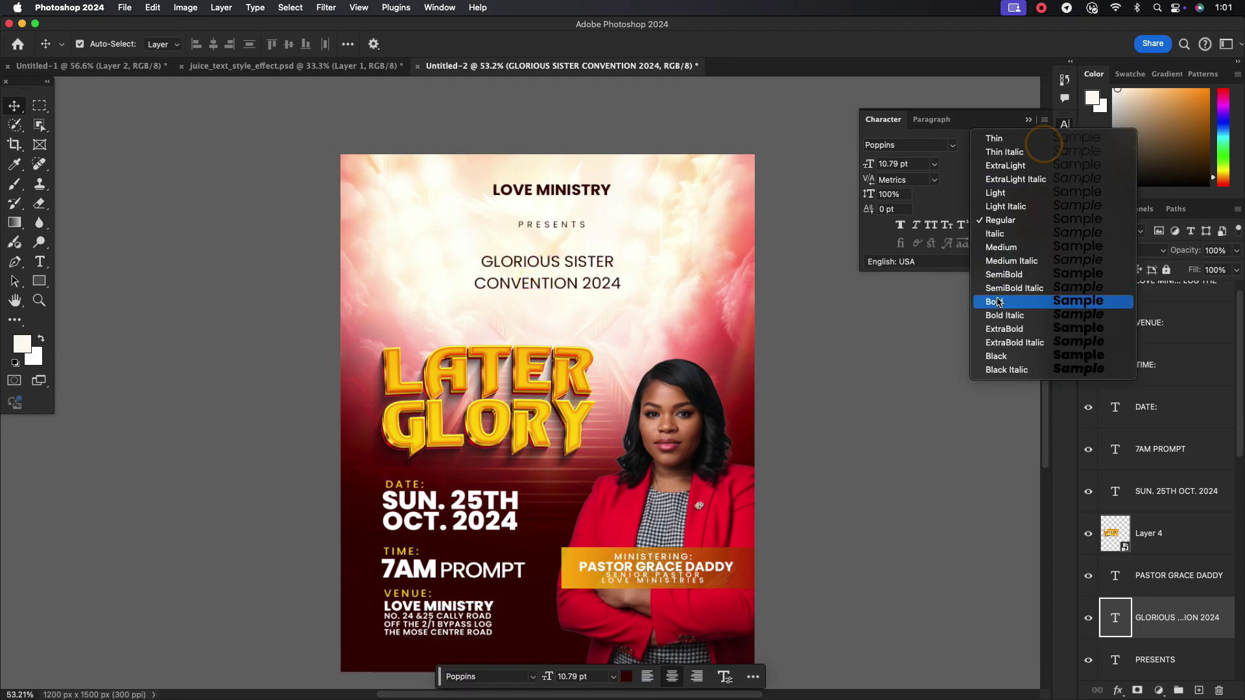
pyautogui.click(999, 301)
pyautogui.scroll(6, 908, 166)
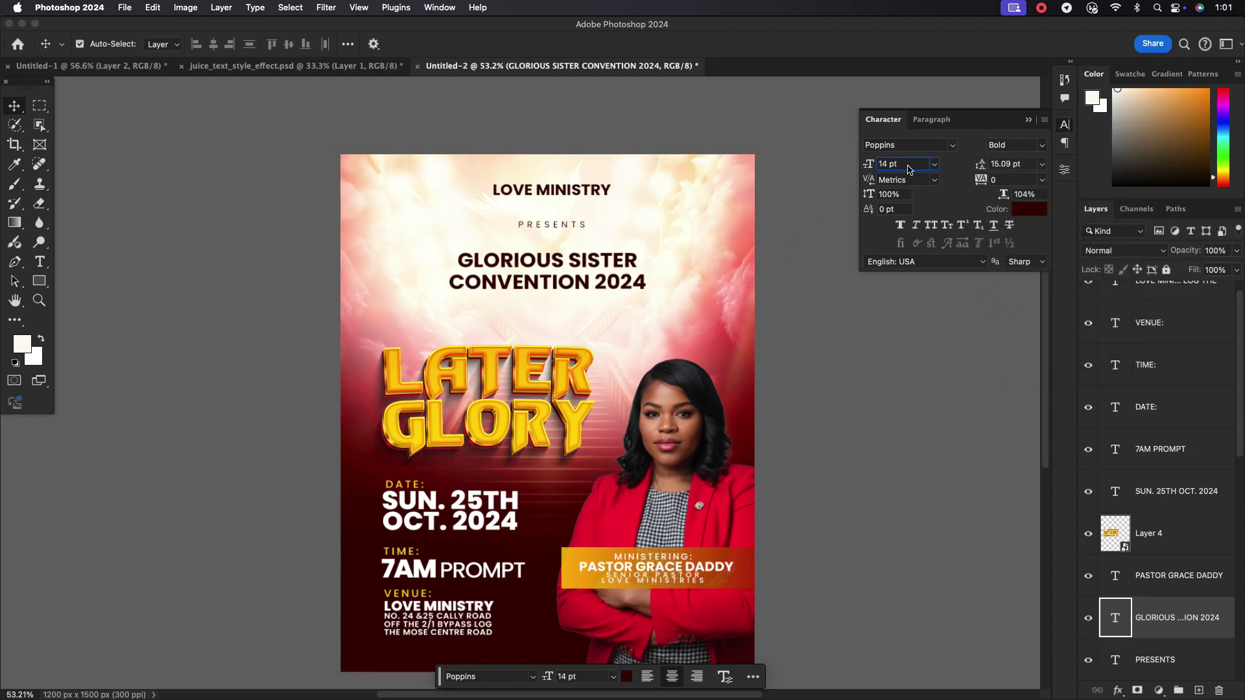
pyautogui.scroll(-1, 907, 166)
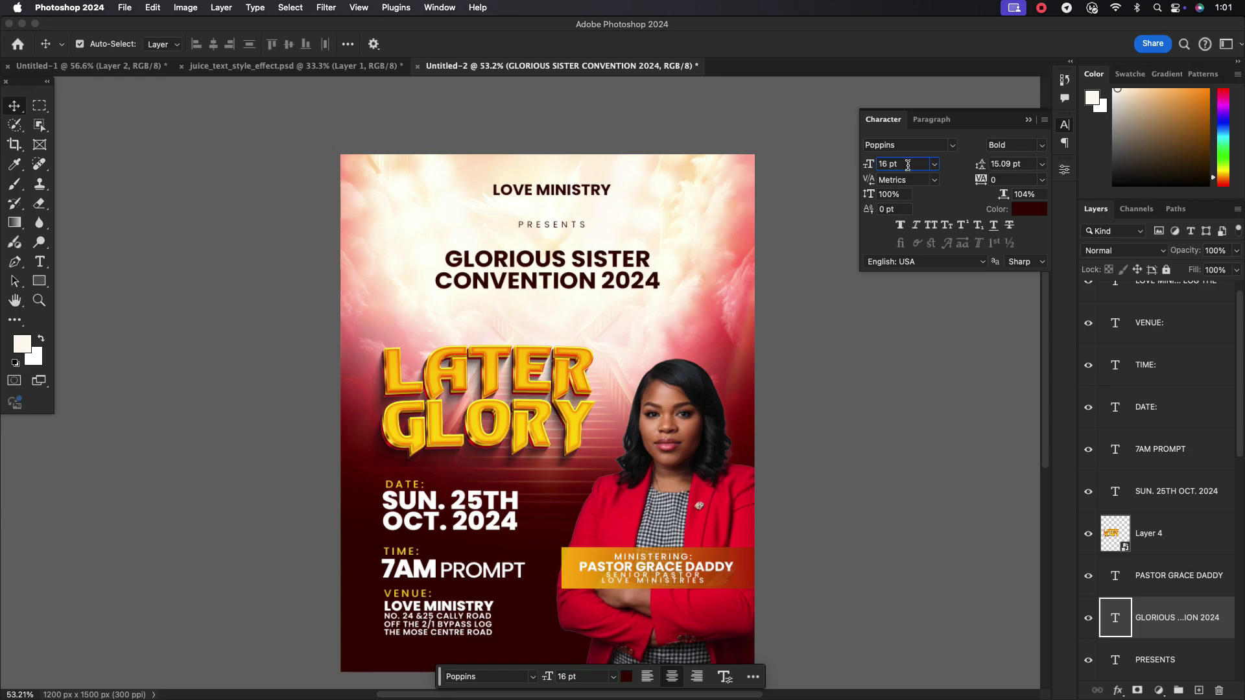
pyautogui.moveTo(624, 278); pyautogui.dragTo(636, 287)
pyautogui.scroll(-2, 678, 337)
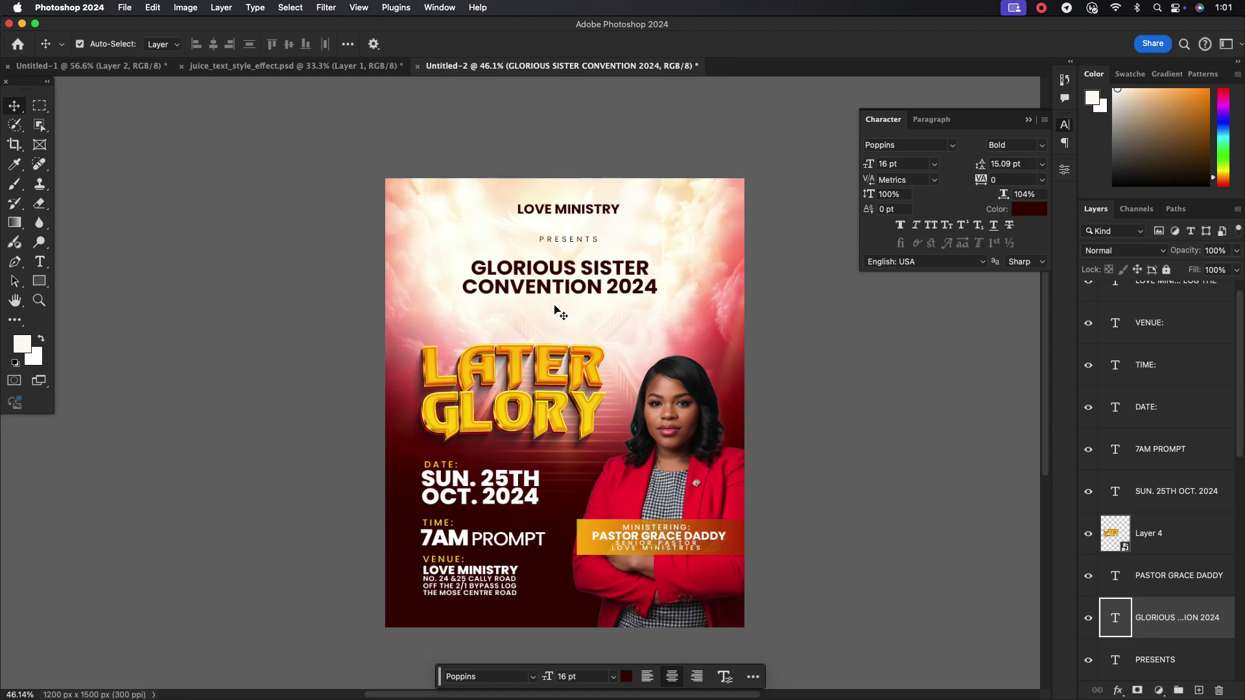
pyautogui.scroll(3, 558, 305)
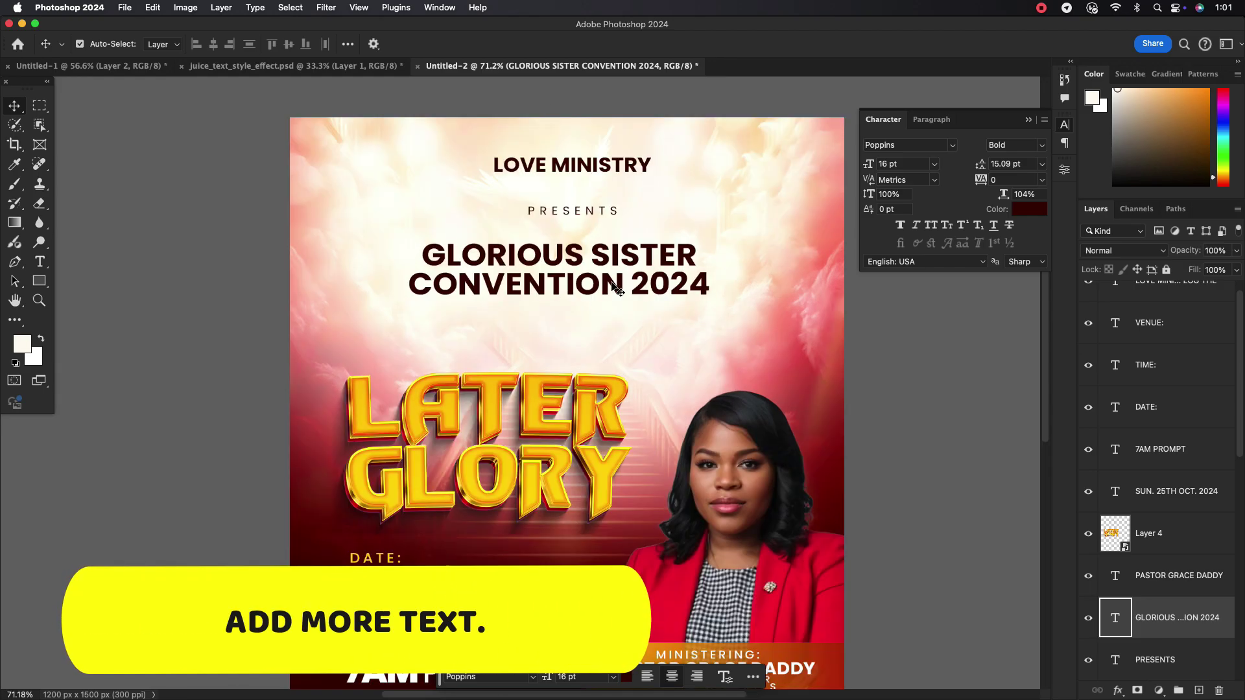
# Type 'WORSHIP SERVICE' below the heading and centre it across the poster
pyautogui.press('t')
pyautogui.click(428, 333)
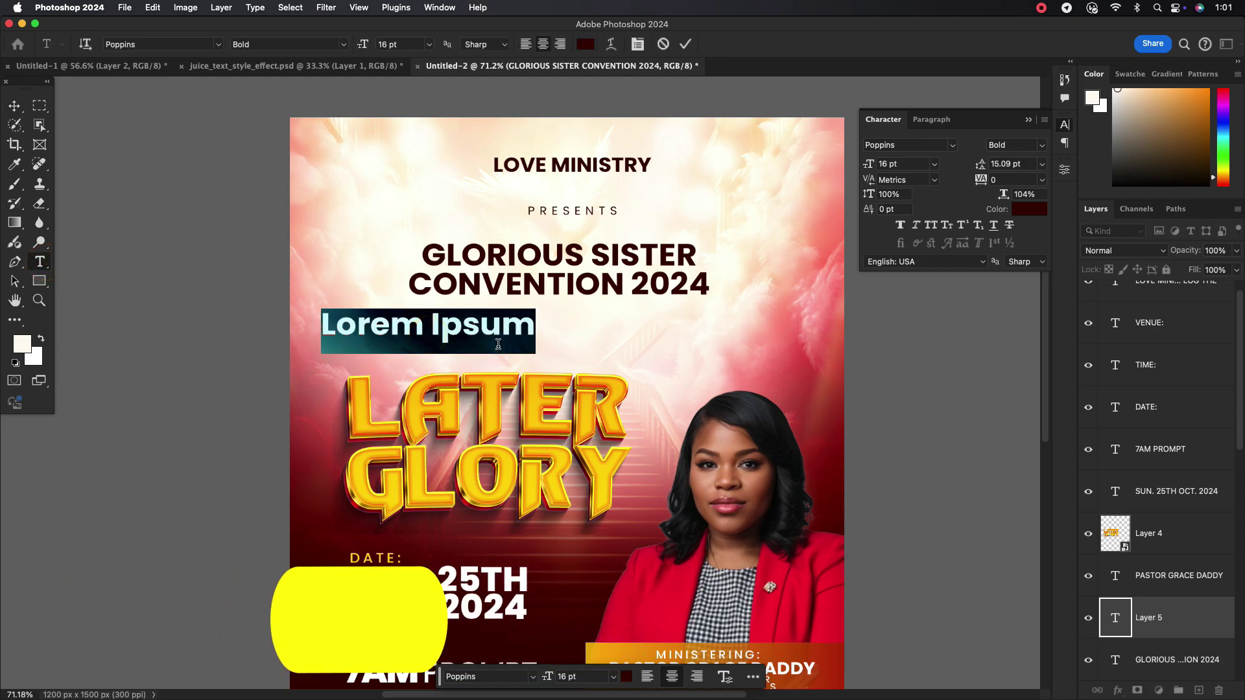
pyautogui.write('WORSHIOP')
pyautogui.press('BackSpace')
pyautogui.press('BackSpace')
pyautogui.write('P ')
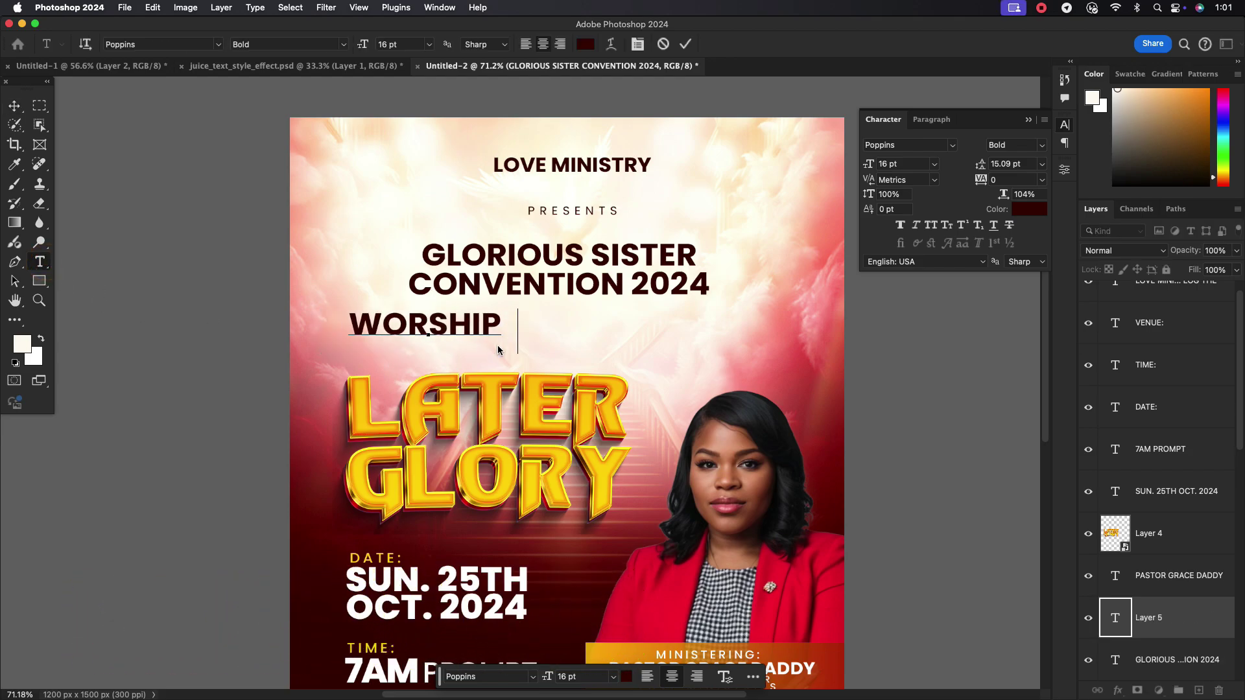
pyautogui.write('SERVICE')
pyautogui.click(15, 105)
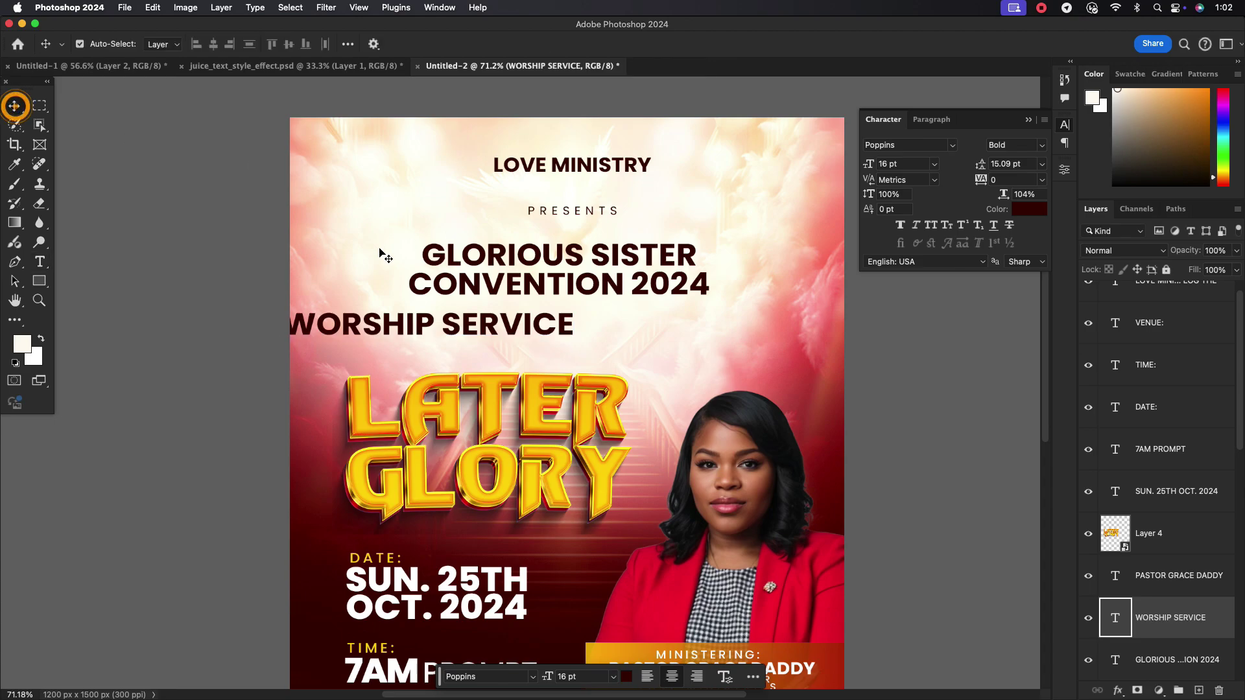
pyautogui.moveTo(363, 337); pyautogui.dragTo(458, 341)
# Set WORSHIP SERVICE to 8 pt with 400 tracking and place it just under CONVENTION 2024
pyautogui.click(934, 164)
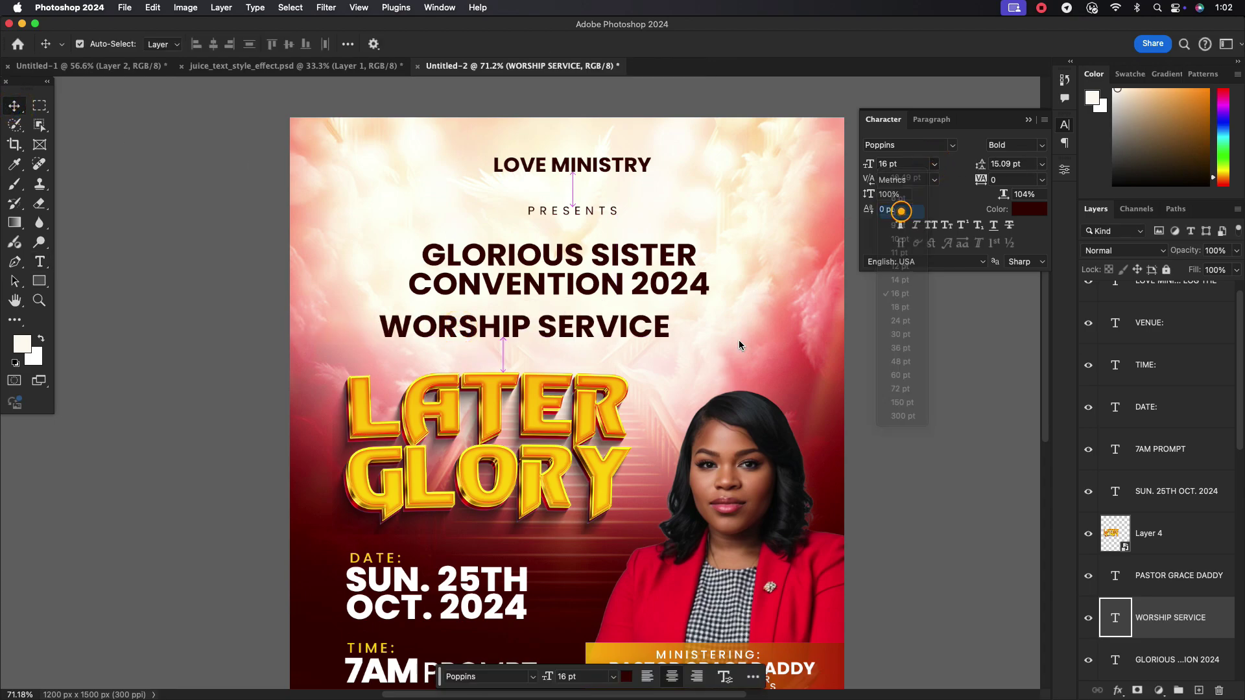
pyautogui.click(898, 211)
pyautogui.write('400')
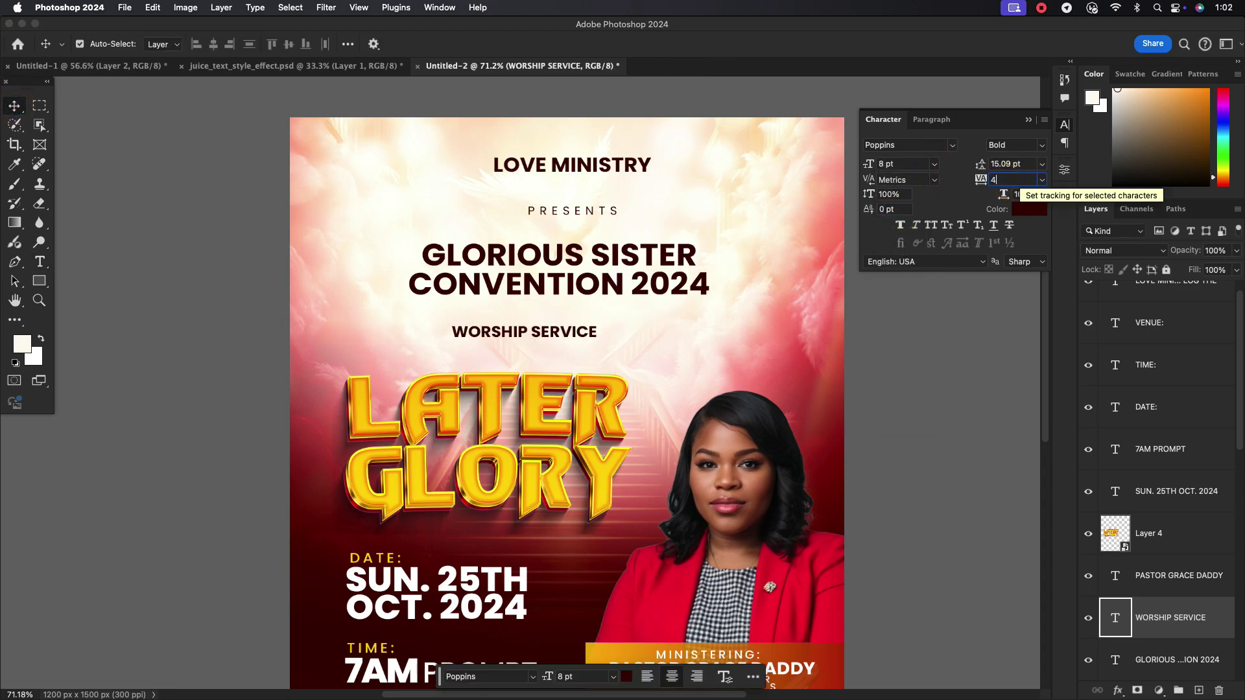
pyautogui.press('Return')
pyautogui.moveTo(601, 333); pyautogui.dragTo(614, 309)
# Colour WORSHIP SERVICE golden orange (#ffad00) sampled from the poster and recentre it
pyautogui.click(1022, 213)
pyautogui.click(559, 490)
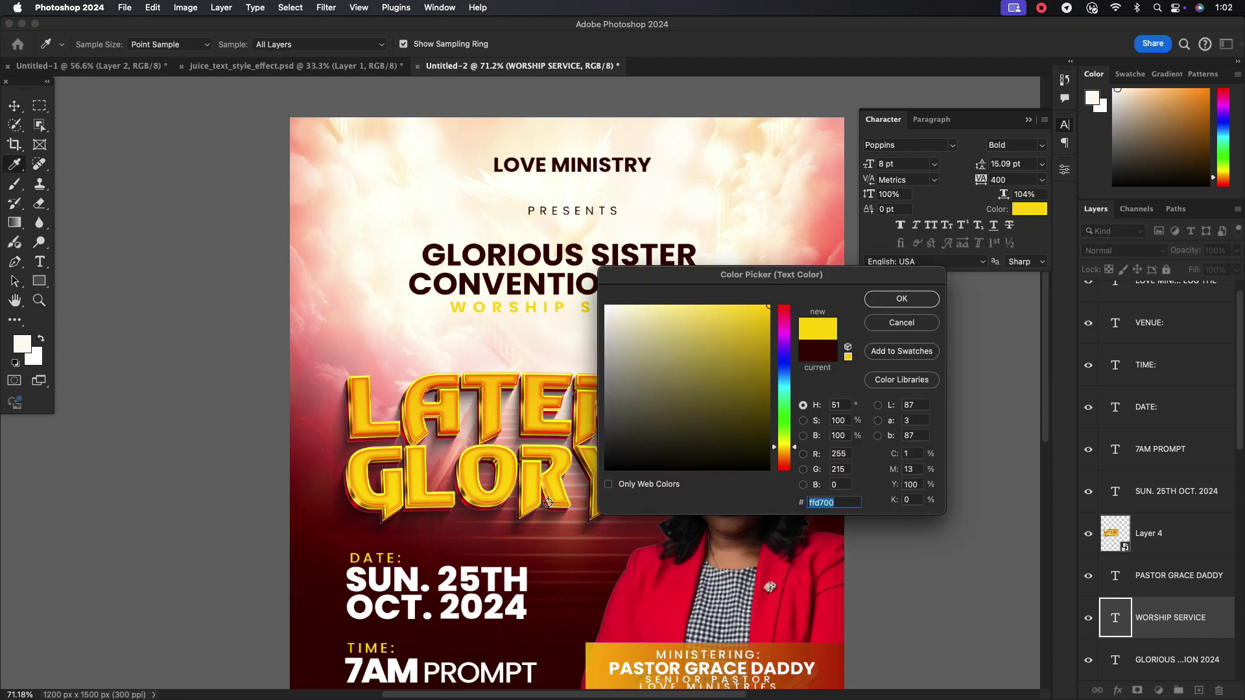
pyautogui.click(556, 584)
pyautogui.click(553, 483)
pyautogui.click(493, 380)
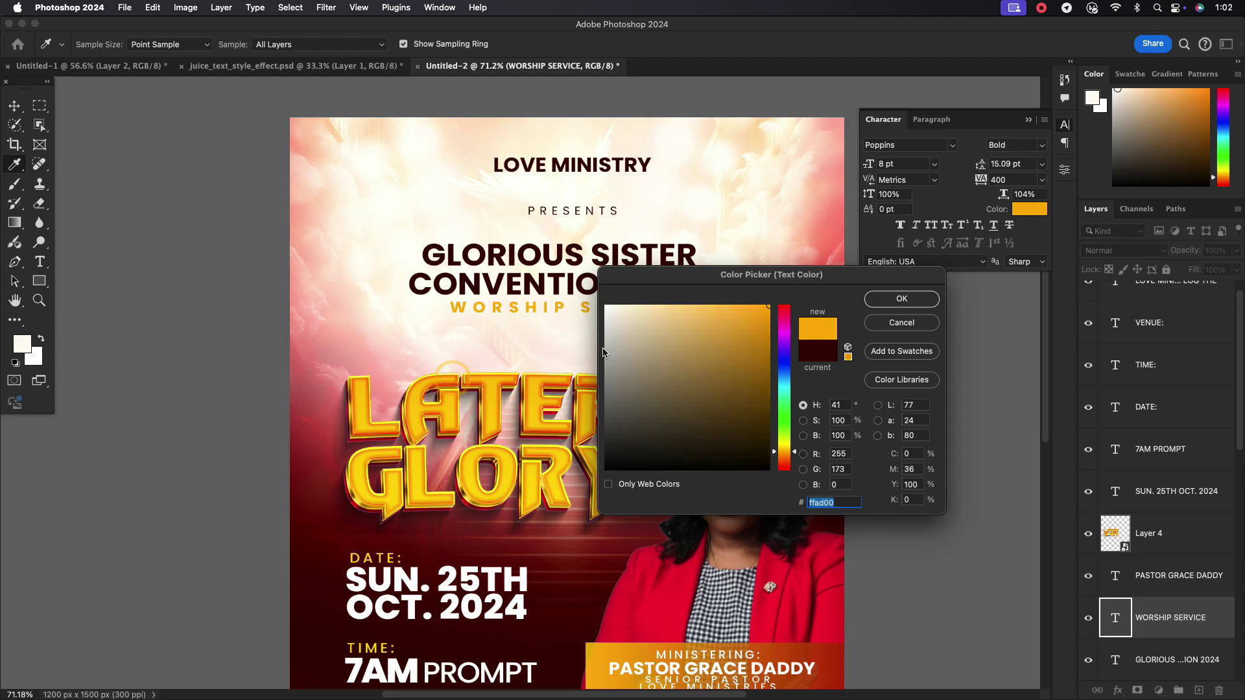
pyautogui.click(889, 298)
pyautogui.moveTo(605, 311); pyautogui.dragTo(593, 310)
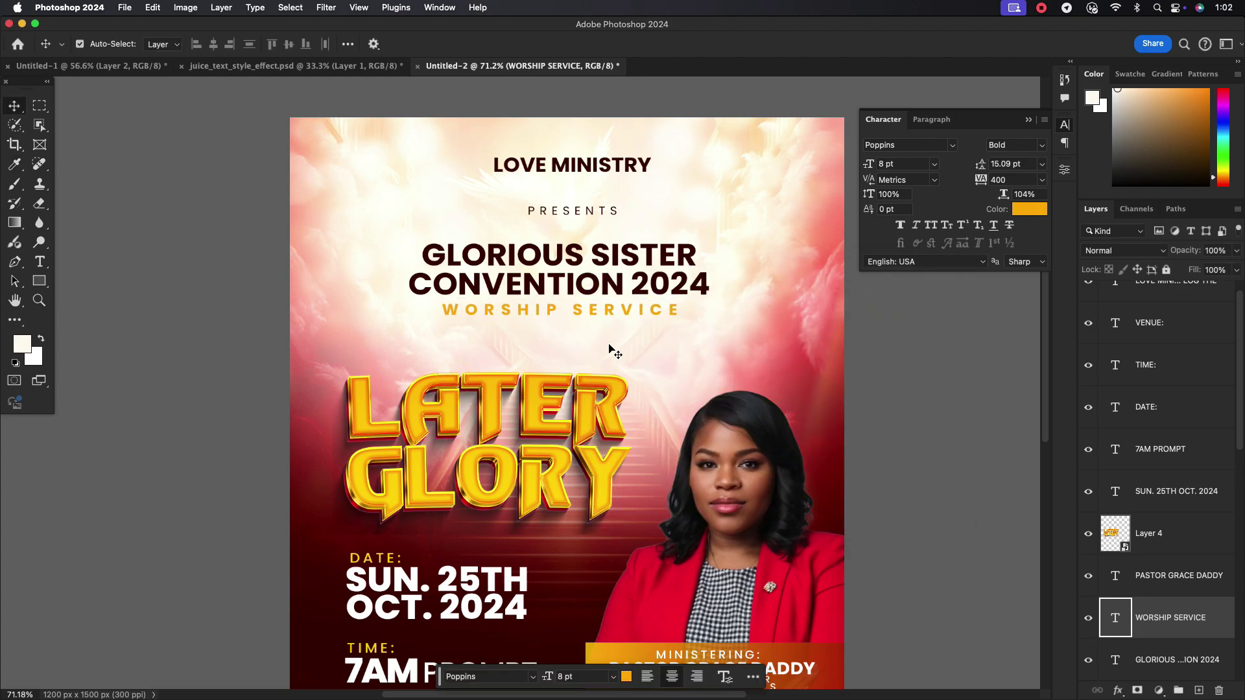
pyautogui.scroll(-5, 615, 351)
pyautogui.scroll(5, 614, 362)
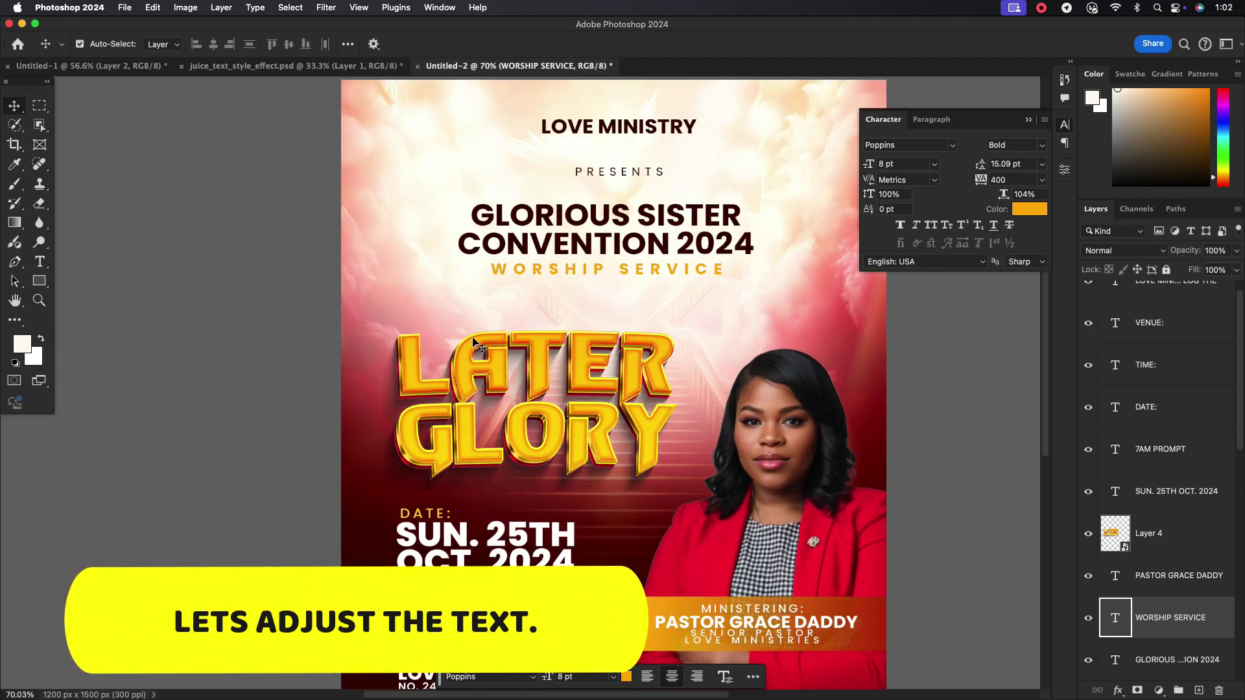
# Enlarge the LATER GLORY title slightly and shift it to the right
pyautogui.click(559, 418)
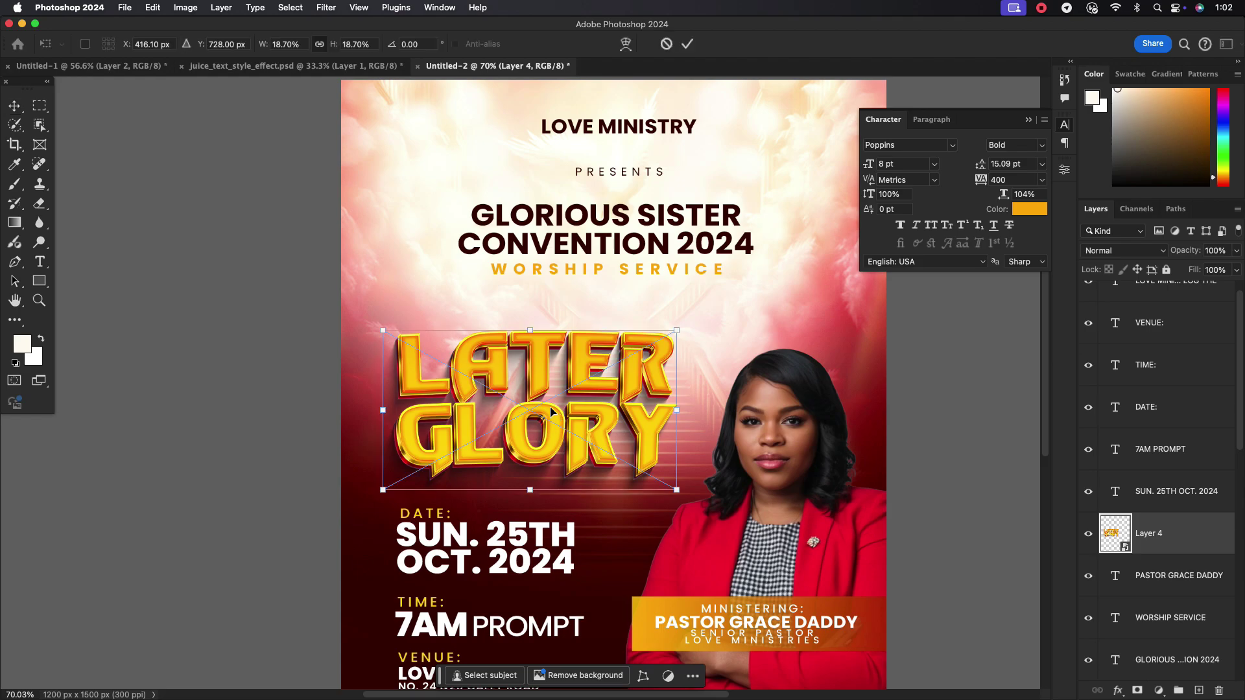
pyautogui.press('super+t')
pyautogui.moveTo(675, 412); pyautogui.dragTo(702, 412)
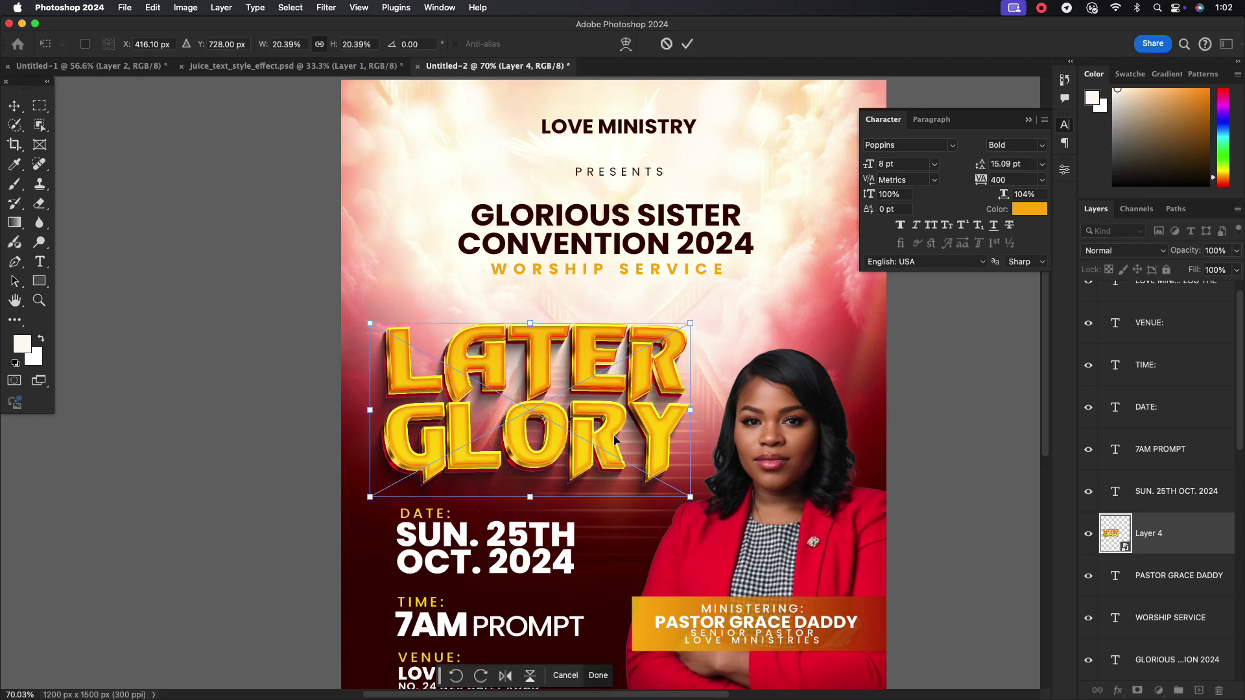
pyautogui.moveTo(543, 428); pyautogui.dragTo(553, 428)
pyautogui.click(685, 44)
# Draw a thin yellow rectangle bar, about 236 × 36 px, above LATER
pyautogui.scroll(-2, 618, 436)
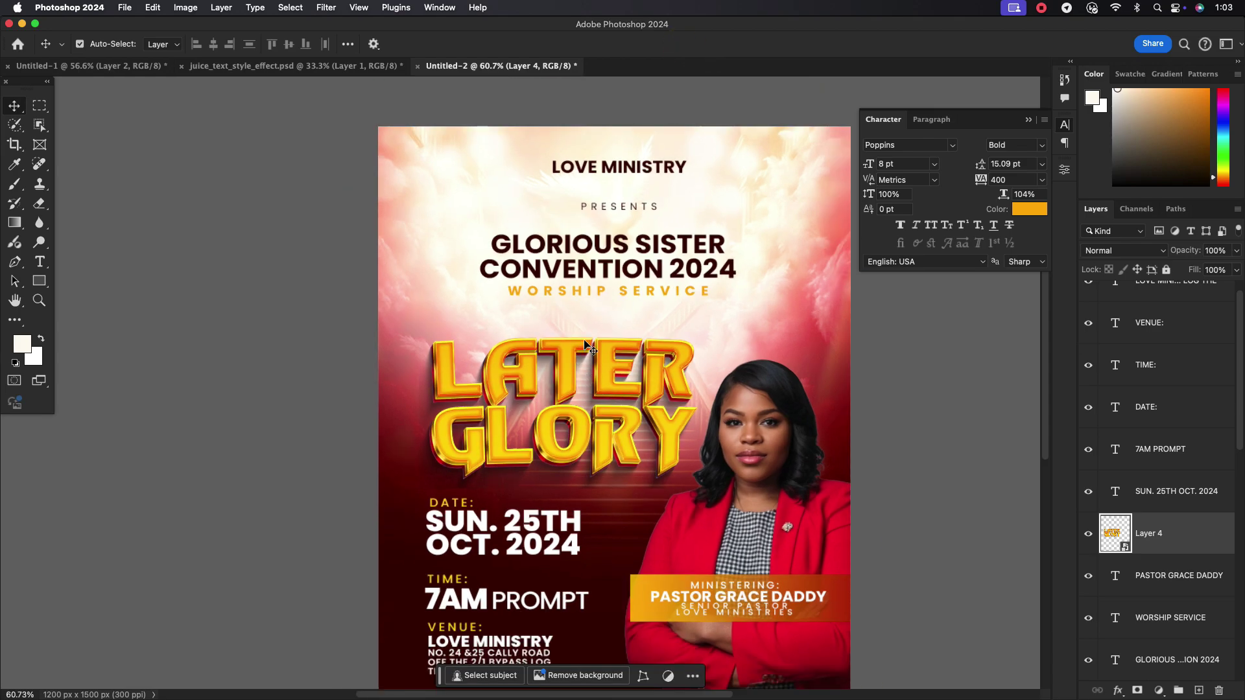
pyautogui.scroll(1, 588, 346)
pyautogui.click(40, 280)
pyautogui.moveTo(433, 320)
pyautogui.mouseDown()
pyautogui.moveTo(530, 333)
pyautogui.moveTo(480, 333)
pyautogui.mouseUp()
# Round the corners of the yellow bar using the corner radius in Properties
pyautogui.press('v')
pyautogui.scroll(1, 480, 333)
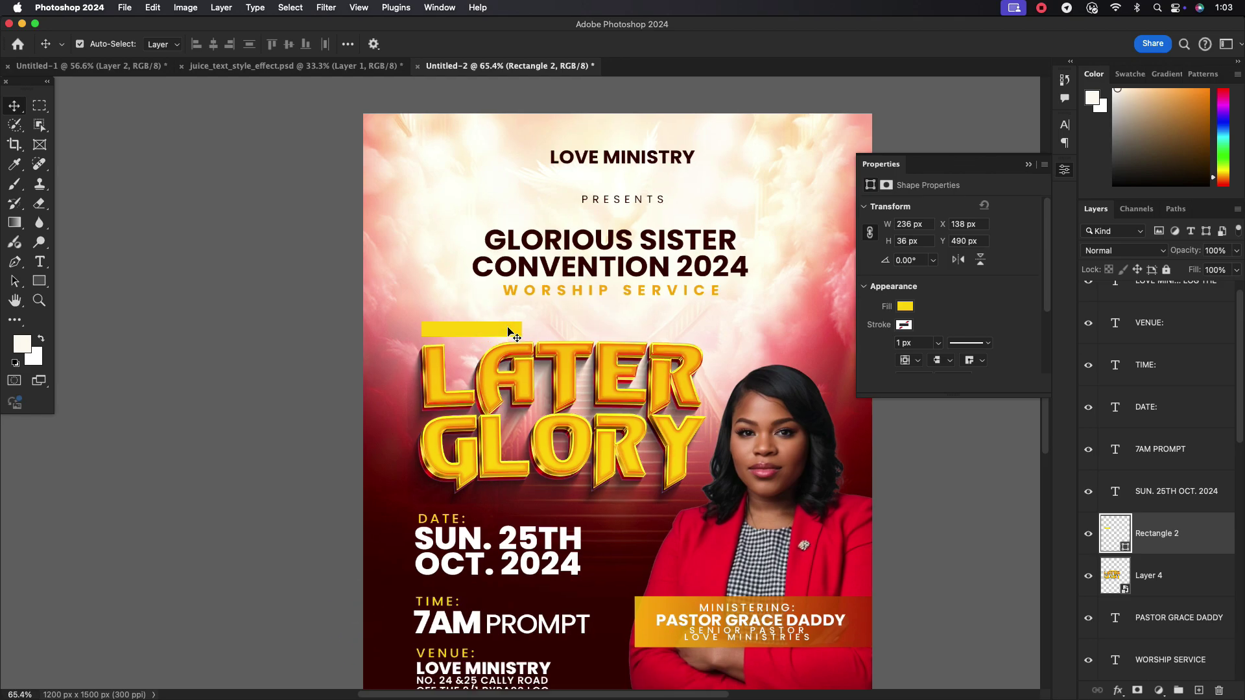
pyautogui.scroll(-3, 1004, 325)
pyautogui.moveTo(979, 331); pyautogui.dragTo(998, 328)
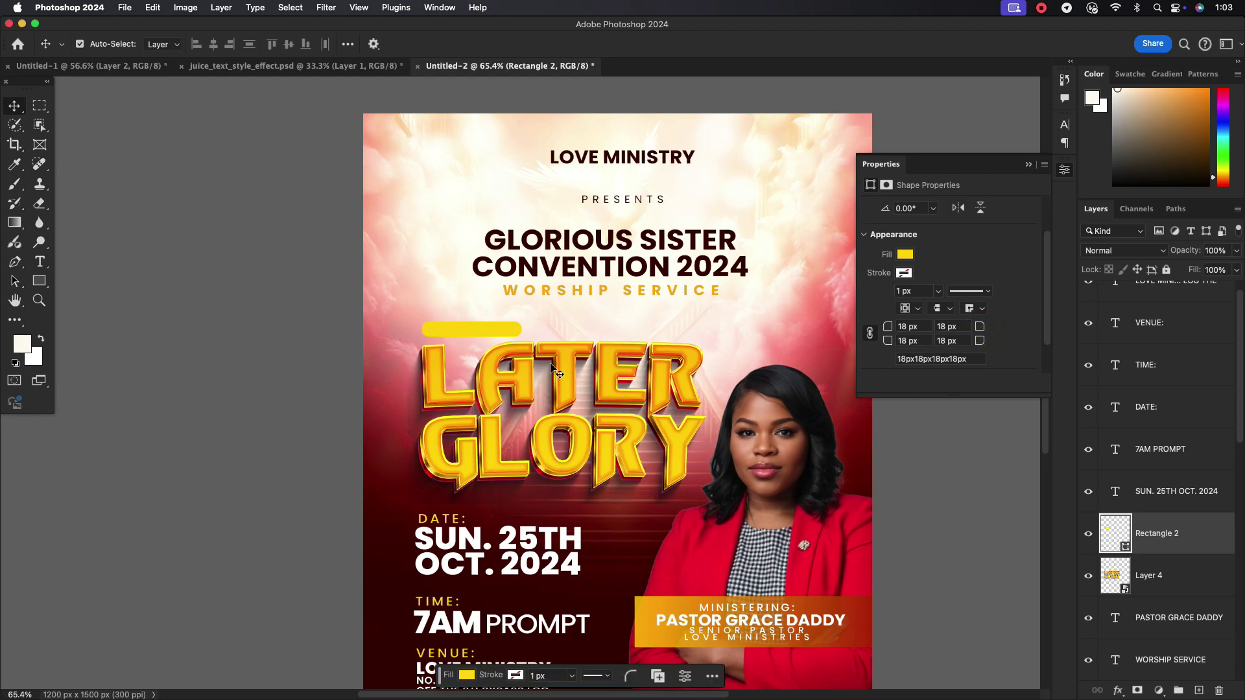
pyautogui.click(419, 292)
pyautogui.scroll(-3, 472, 321)
pyautogui.scroll(1, 491, 332)
pyautogui.click(479, 329)
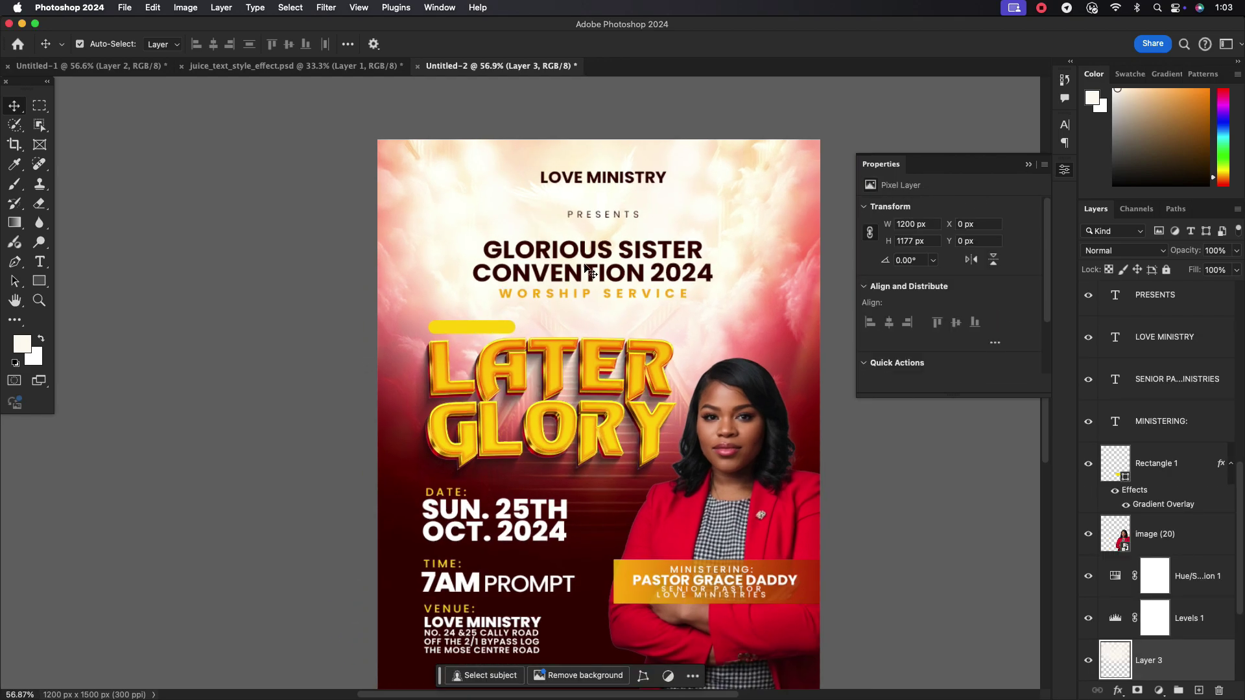
# Add a 6 pt 'THEME:' label and move it onto the yellow bar
pyautogui.click(40, 261)
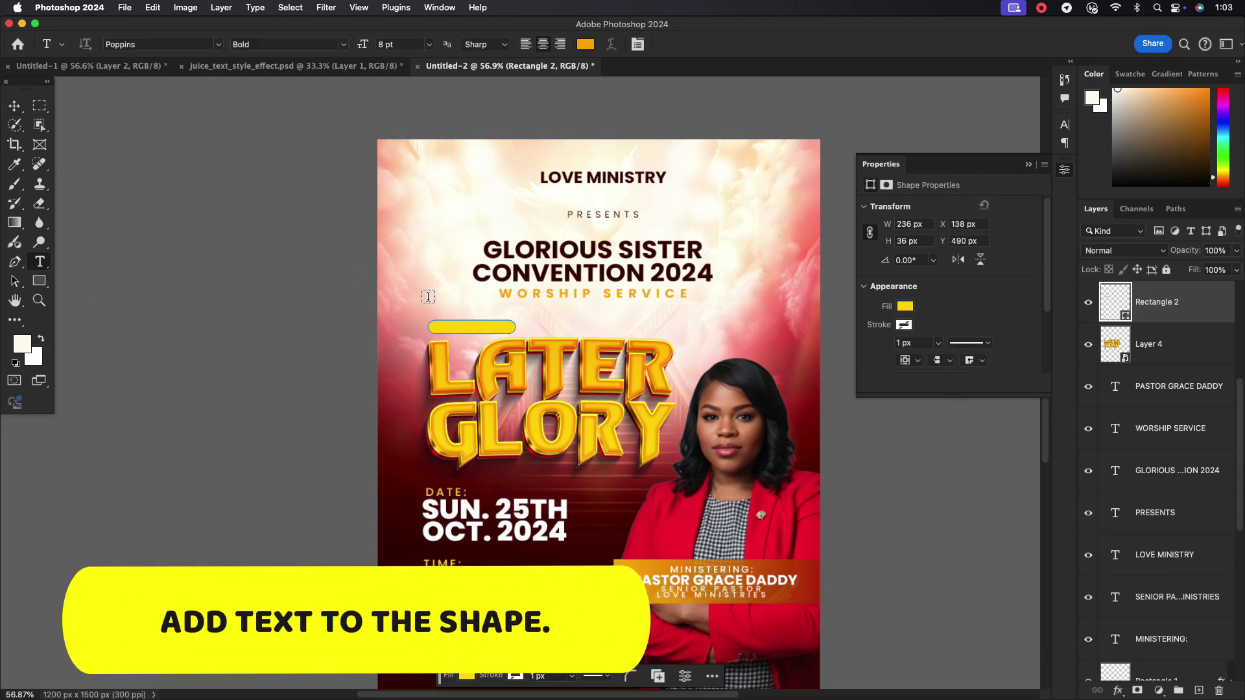
pyautogui.click(428, 298)
pyautogui.write('THEME:')
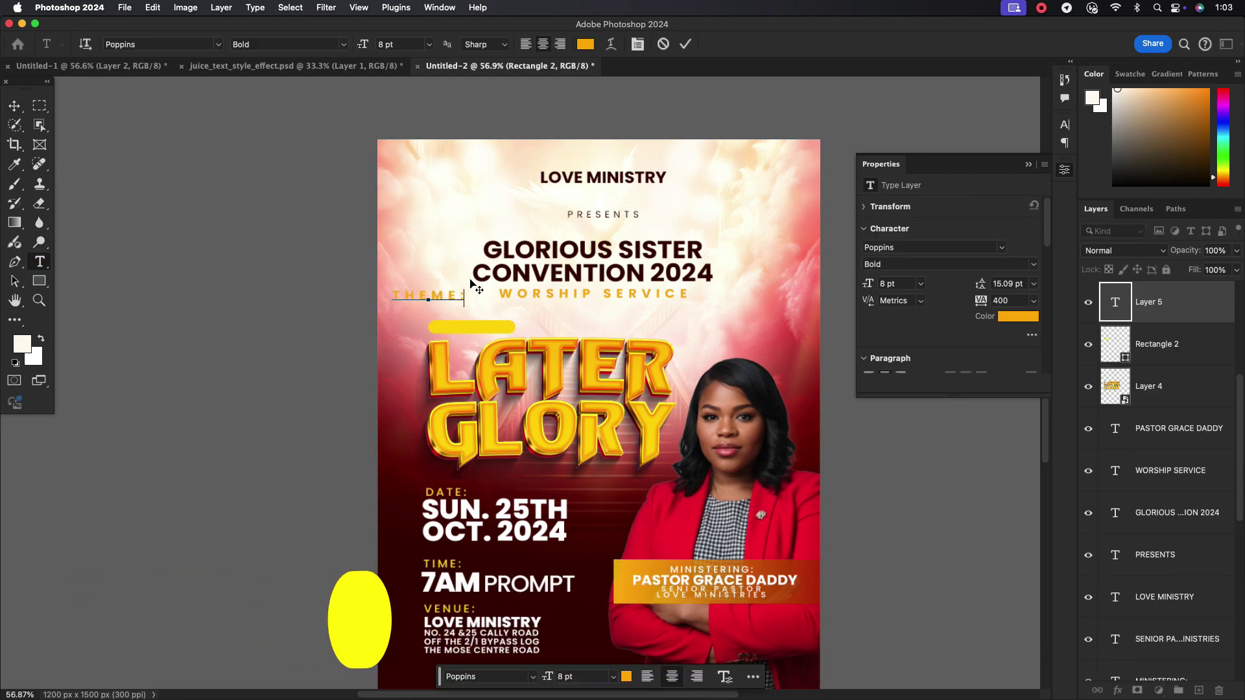
pyautogui.click(15, 106)
pyautogui.click(1064, 125)
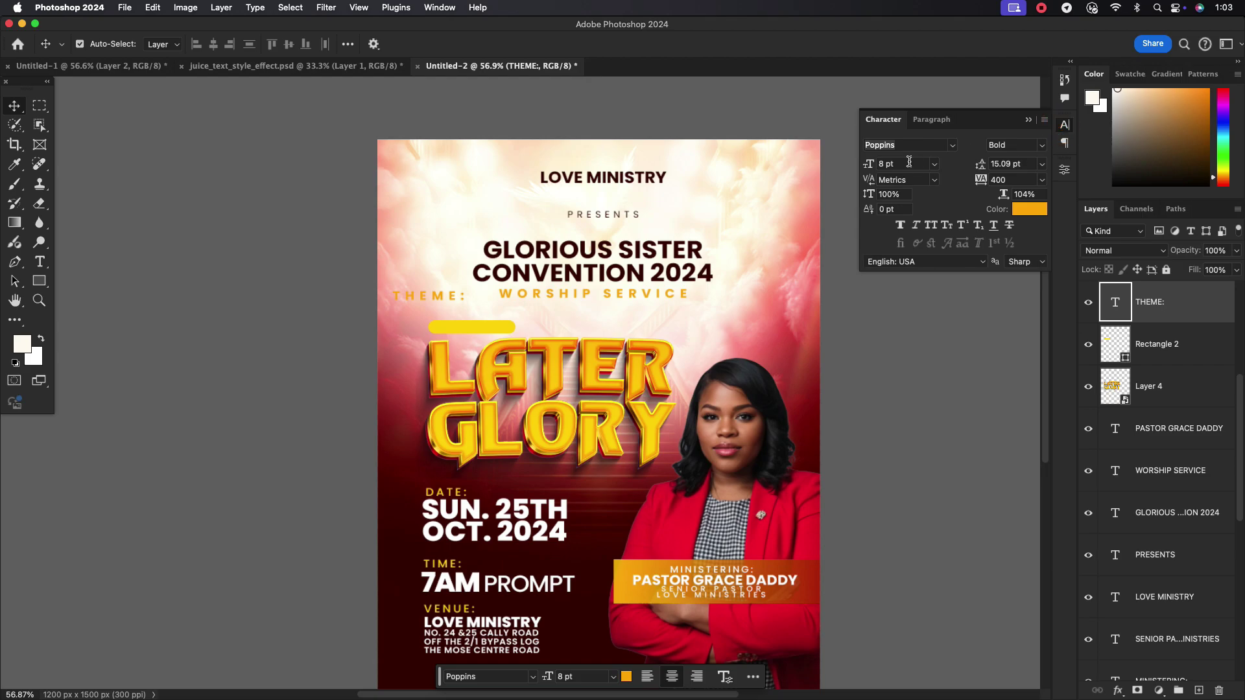
pyautogui.click(904, 158)
pyautogui.moveTo(431, 300); pyautogui.dragTo(486, 331)
# Colour the THEME: label dark maroon sampled from the poster
pyautogui.click(625, 676)
pyautogui.click(548, 678)
pyautogui.click(895, 300)
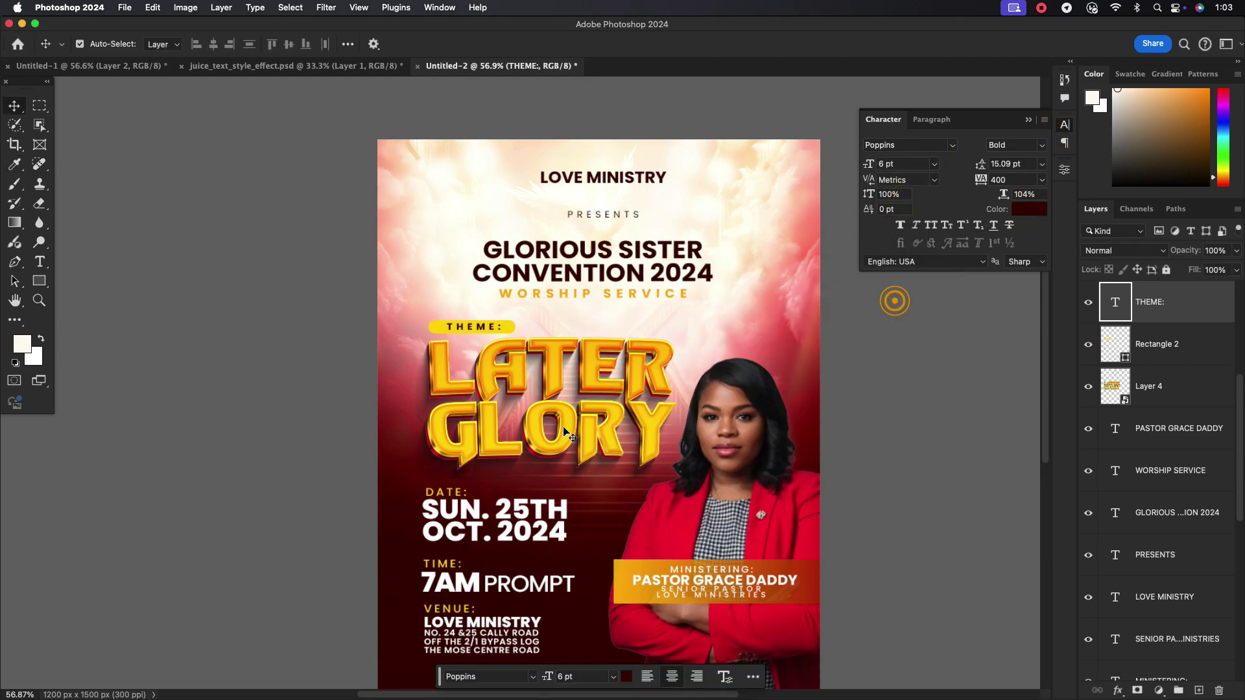
pyautogui.click(440, 333)
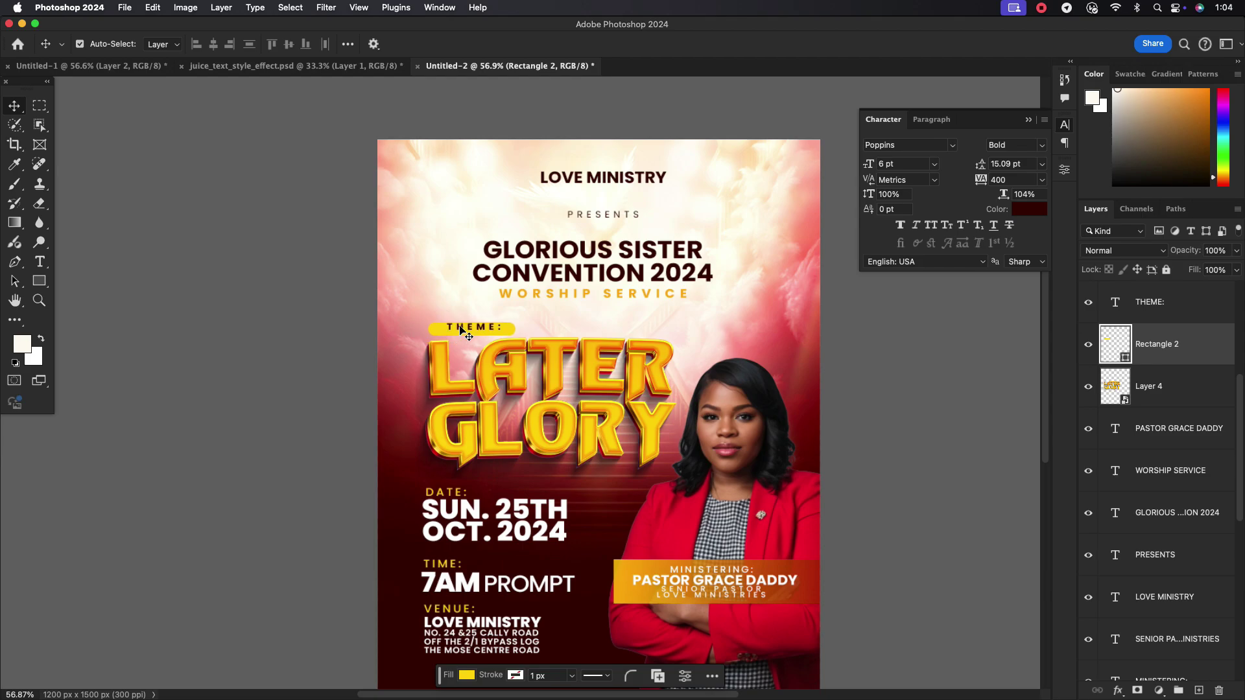
pyautogui.click(461, 330)
pyautogui.scroll(-2, 529, 350)
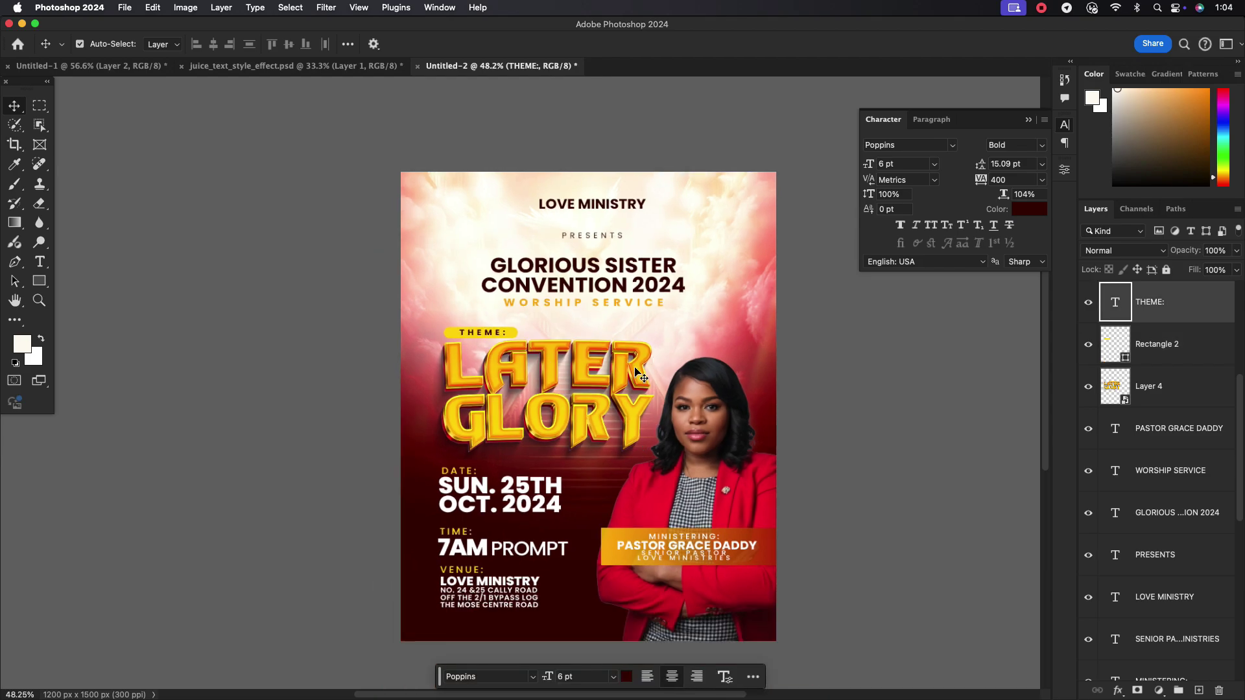
# Open the Camera Raw filter on the pastor photo layer
pyautogui.scroll(1, 639, 375)
pyautogui.click(654, 395)
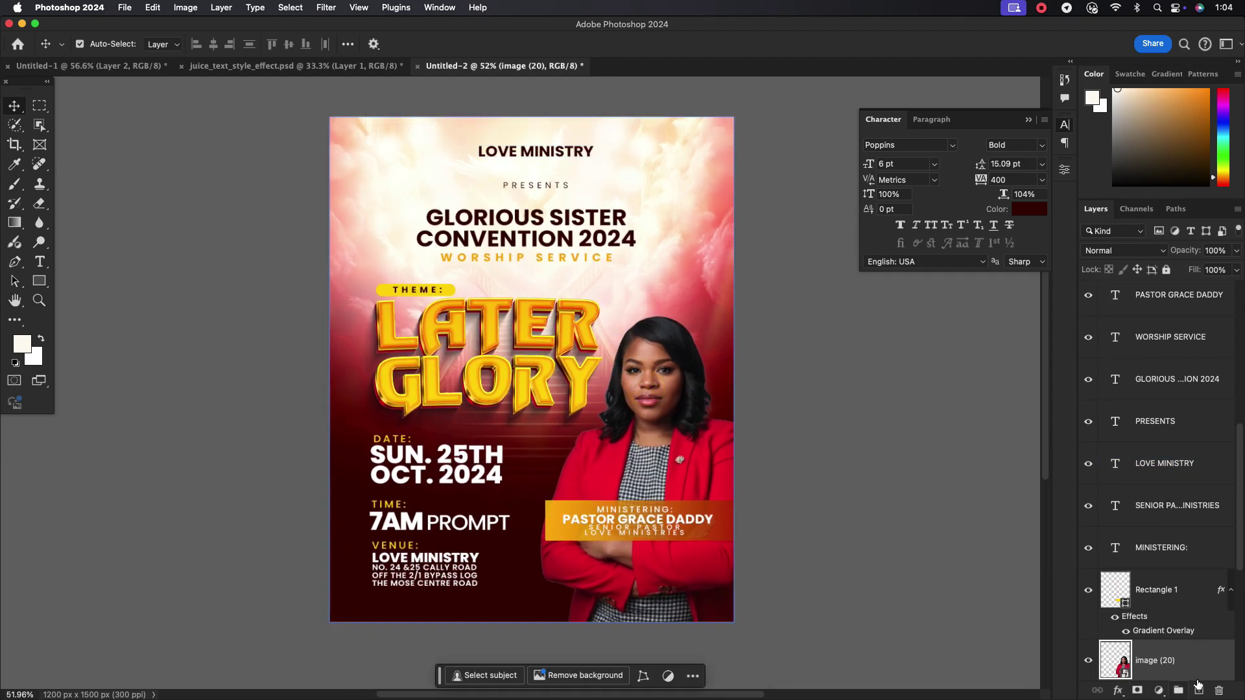
pyautogui.click(326, 7)
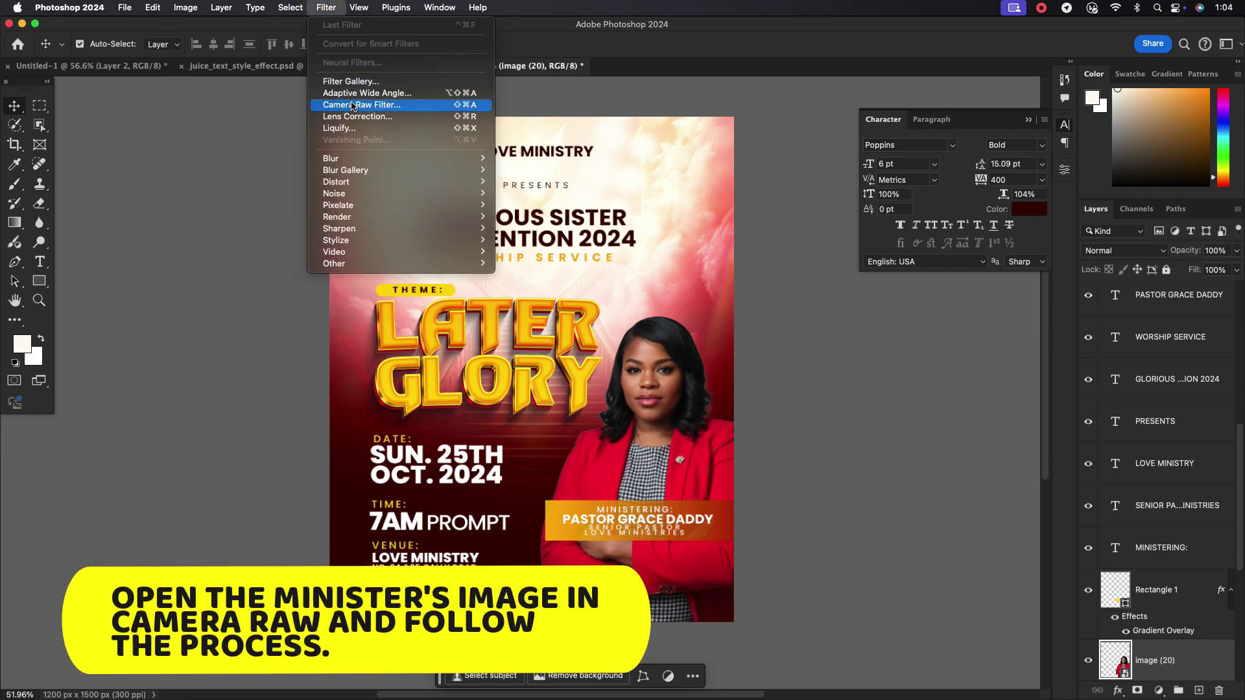
pyautogui.click(352, 106)
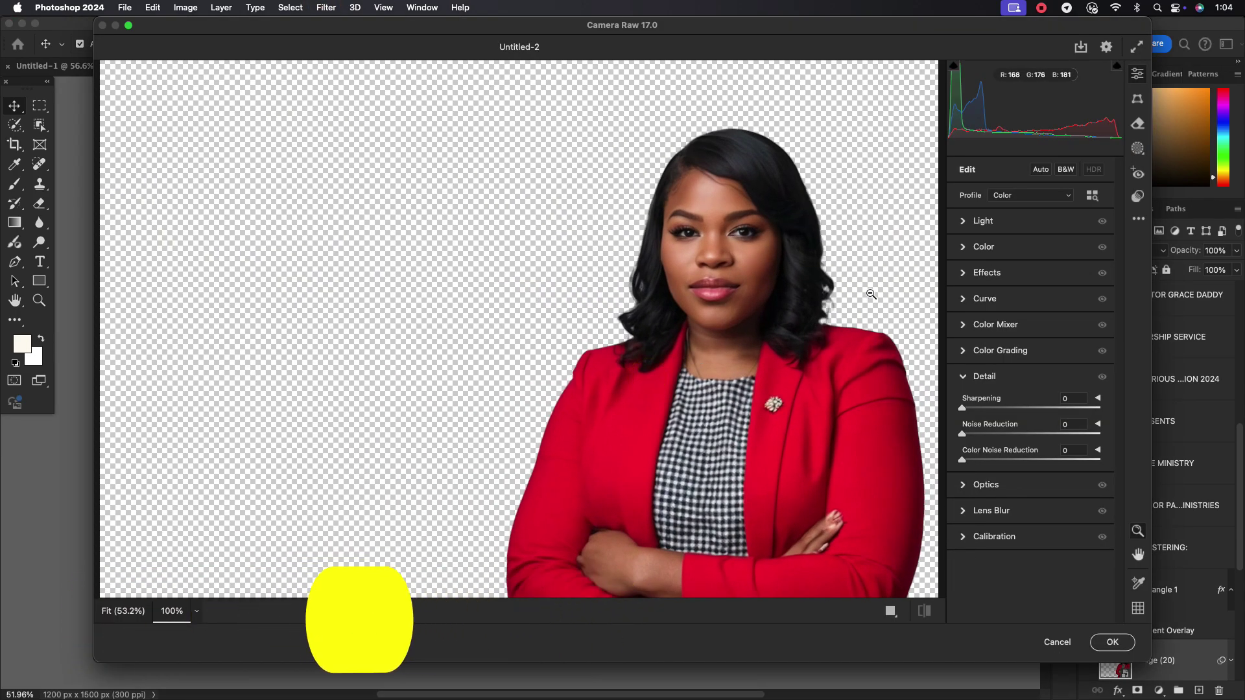
# Raise the photo's contrast to +20, warm it slightly, and set Clarity to +10
pyautogui.click(962, 221)
pyautogui.moveTo(1027, 268); pyautogui.dragTo(998, 347)
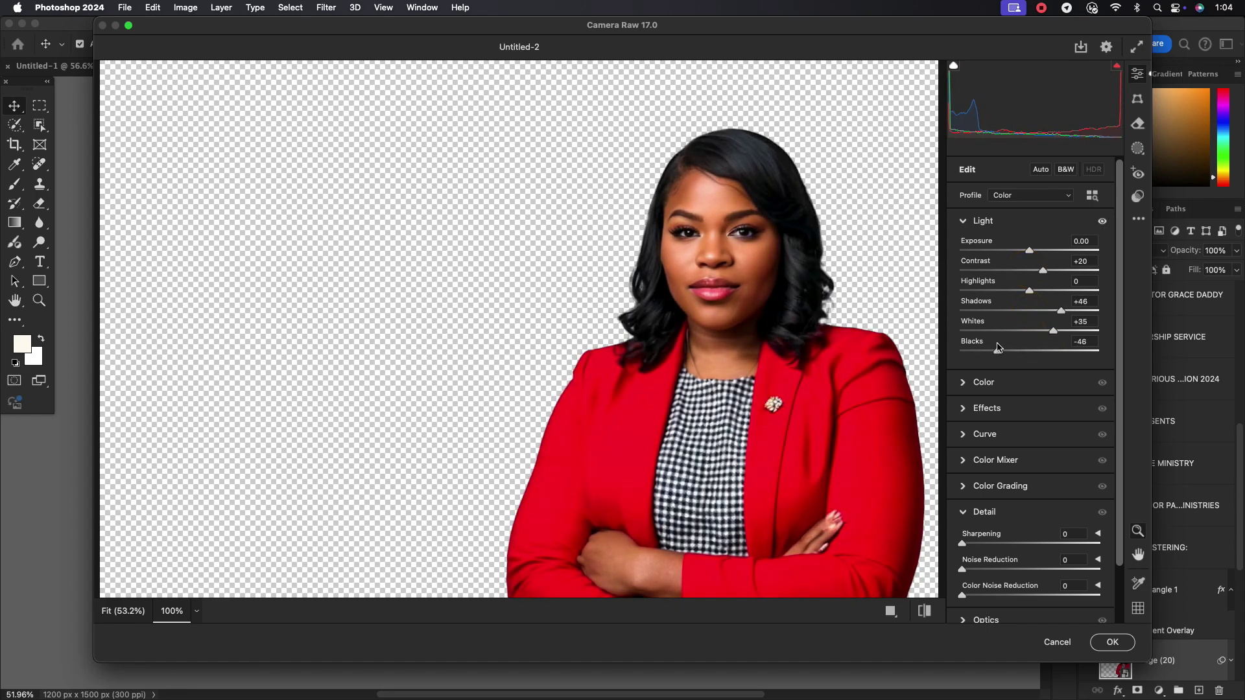
pyautogui.click(961, 221)
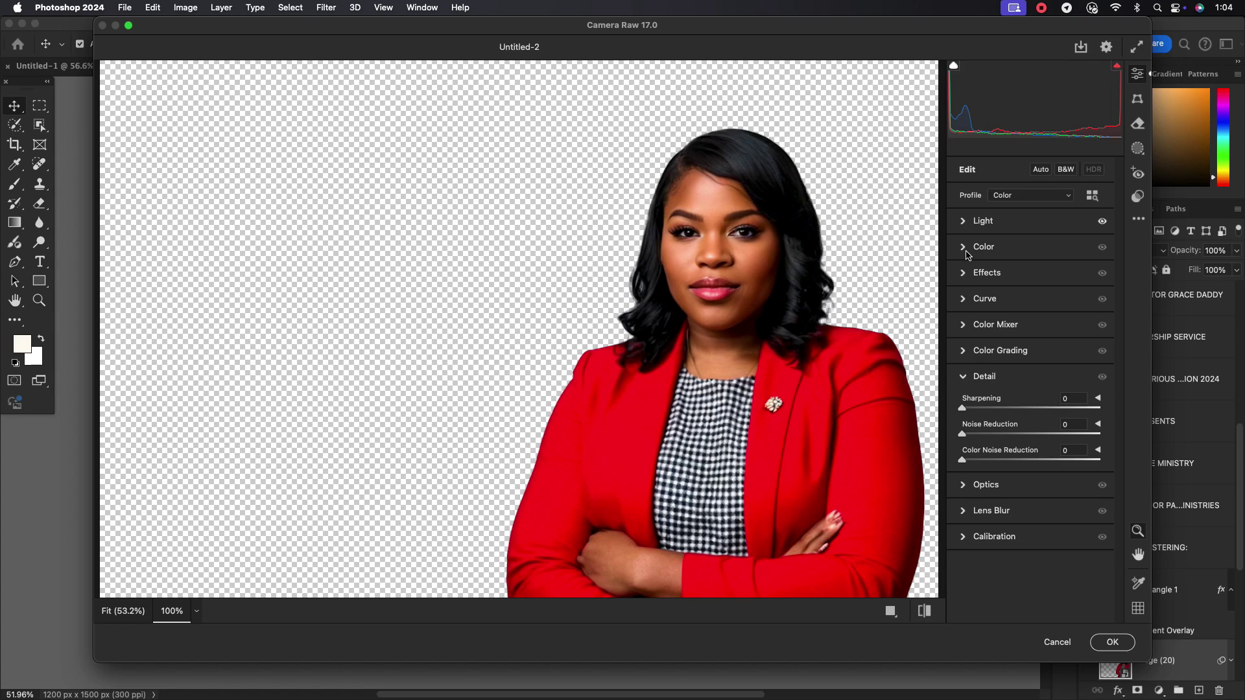
pyautogui.click(966, 250)
pyautogui.moveTo(1025, 321); pyautogui.dragTo(1027, 306)
pyautogui.click(967, 251)
pyautogui.click(961, 275)
pyautogui.click(1038, 320)
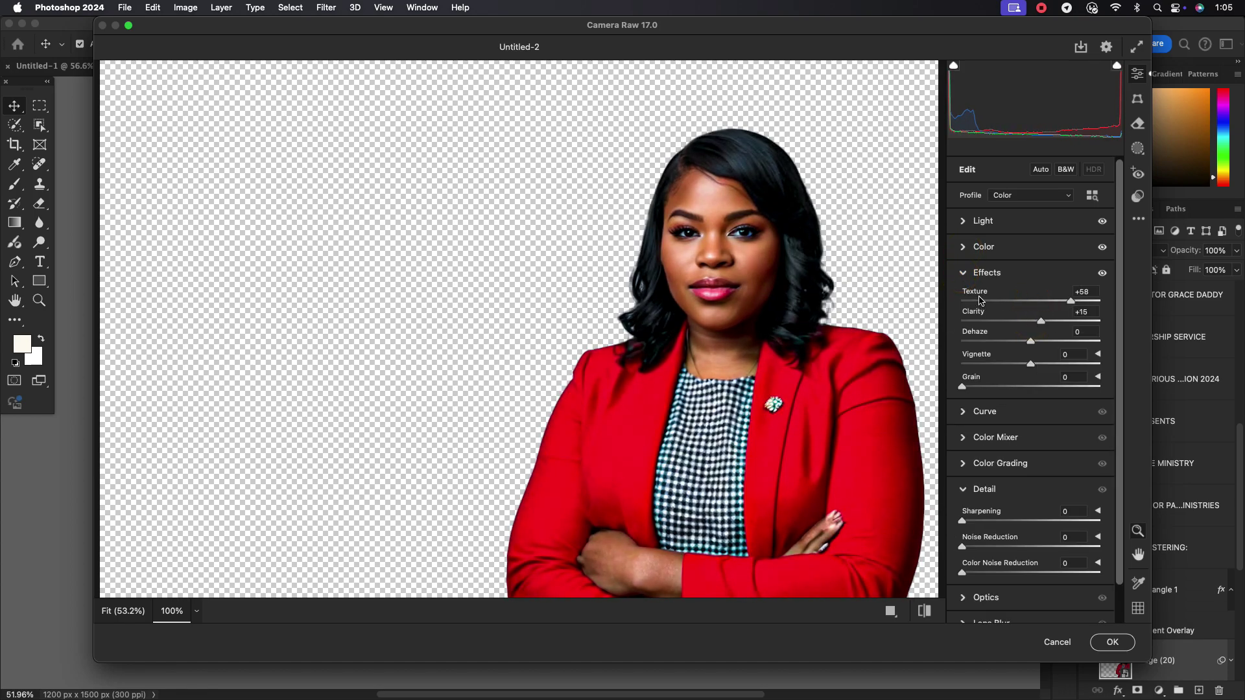
pyautogui.click(963, 275)
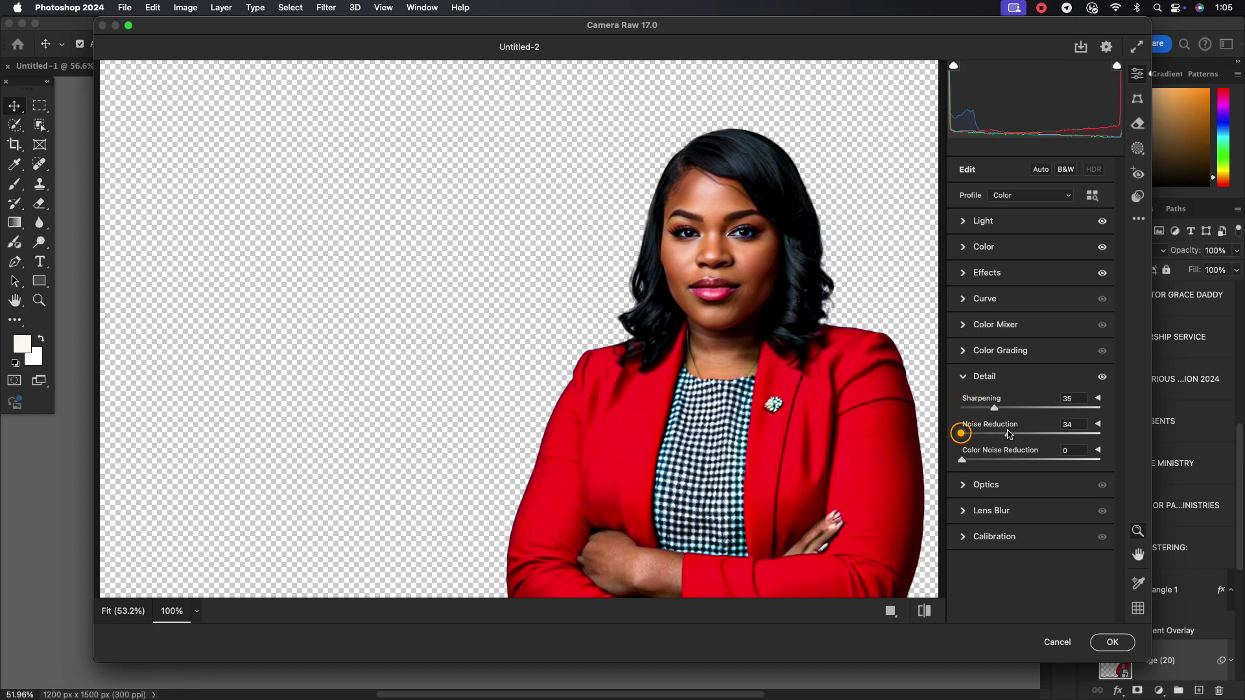
# Shift the red hue to +23 and the orange hue to +20, then apply Camera Raw
pyautogui.click(962, 377)
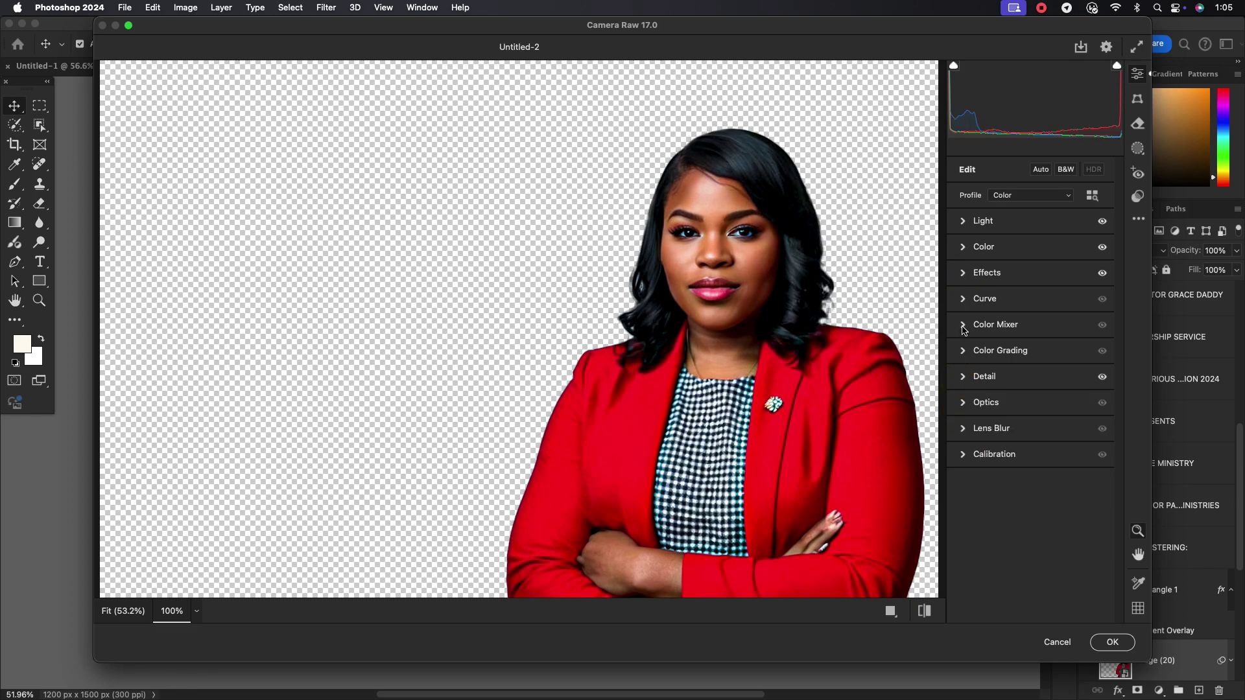
pyautogui.click(962, 325)
pyautogui.moveTo(1029, 425); pyautogui.dragTo(1041, 448)
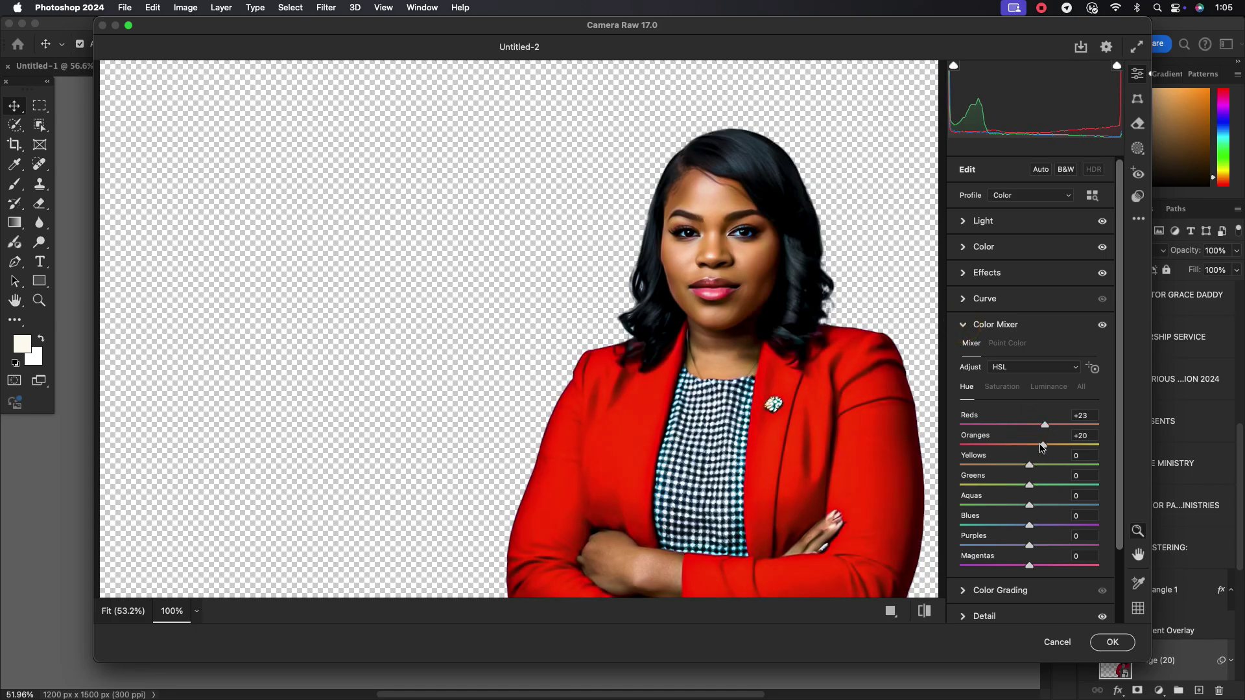
pyautogui.click(1109, 642)
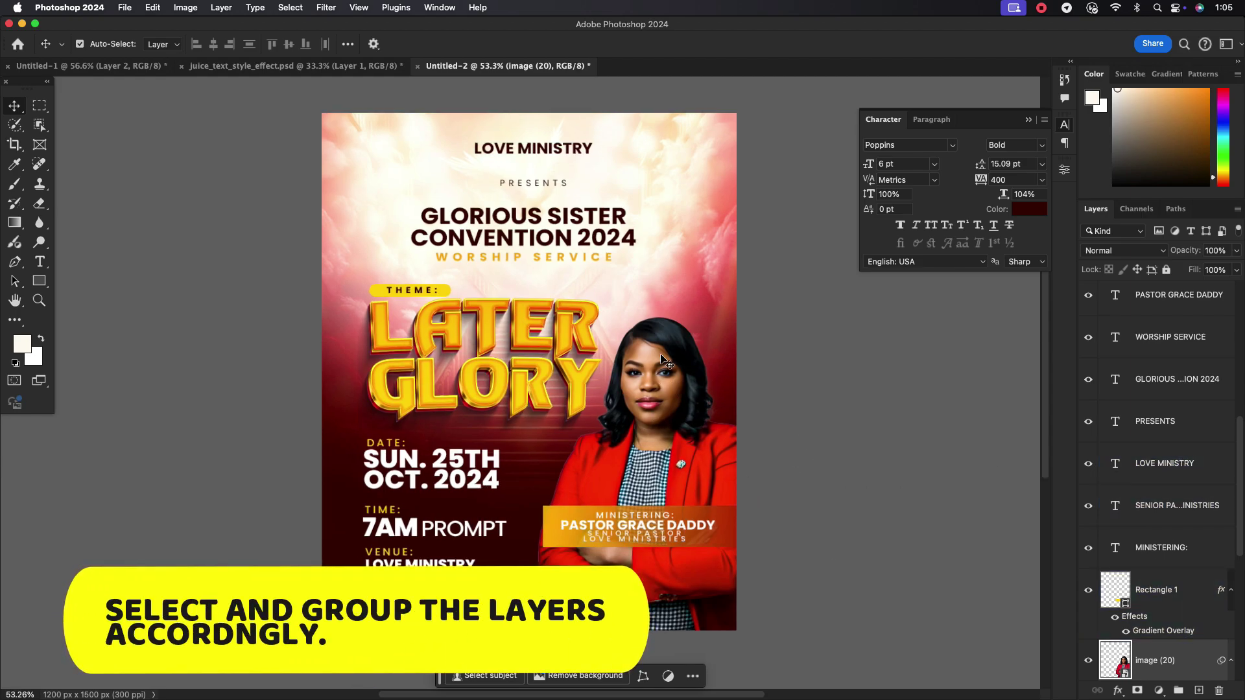
# Group the background layers into a group named BG
pyautogui.scroll(-6, 1167, 421)
pyautogui.click(1185, 421)
pyautogui.scroll(2, 1167, 402)
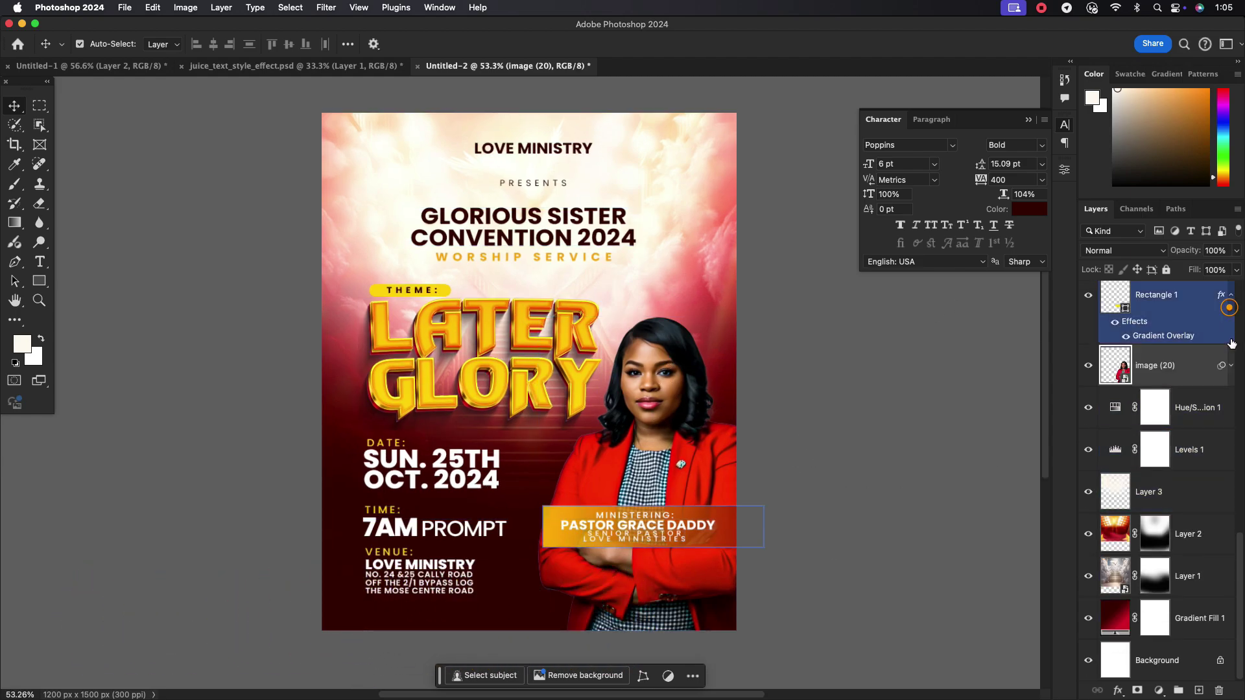
pyautogui.click(1155, 407)
pyautogui.keyDown('shift'); pyautogui.click(1221, 661); pyautogui.keyUp('shift')
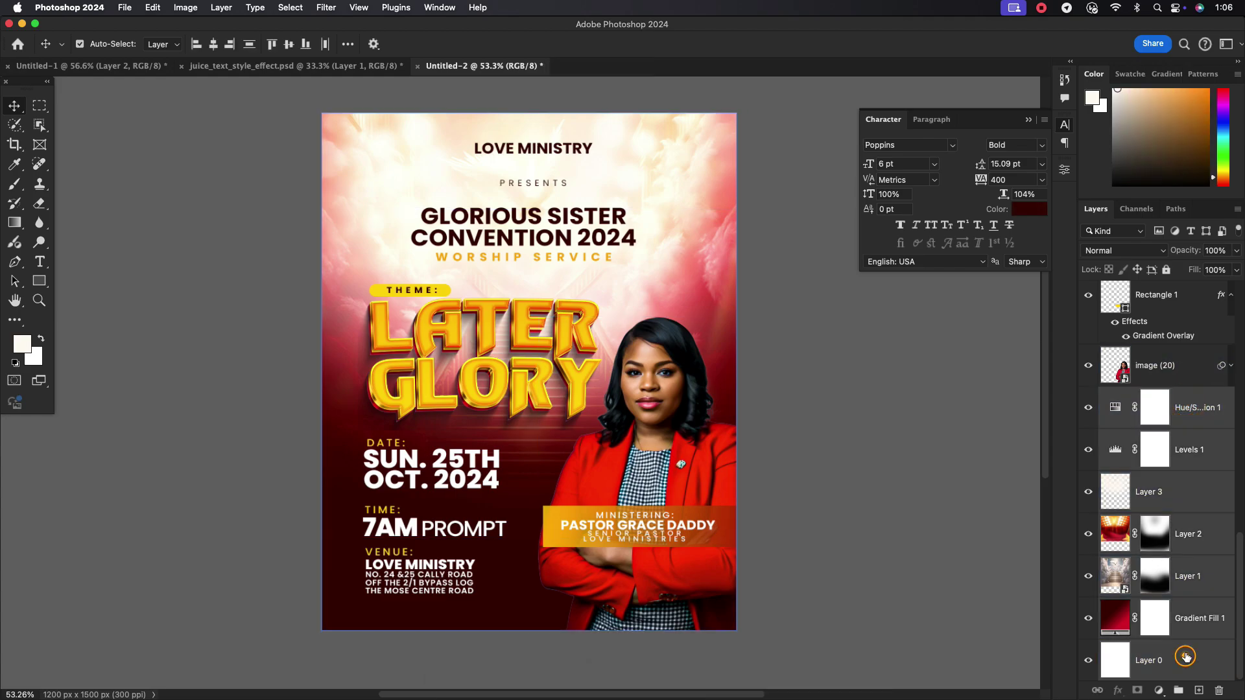
pyautogui.press('super+g')
pyautogui.write('BG')
pyautogui.press('Escape')
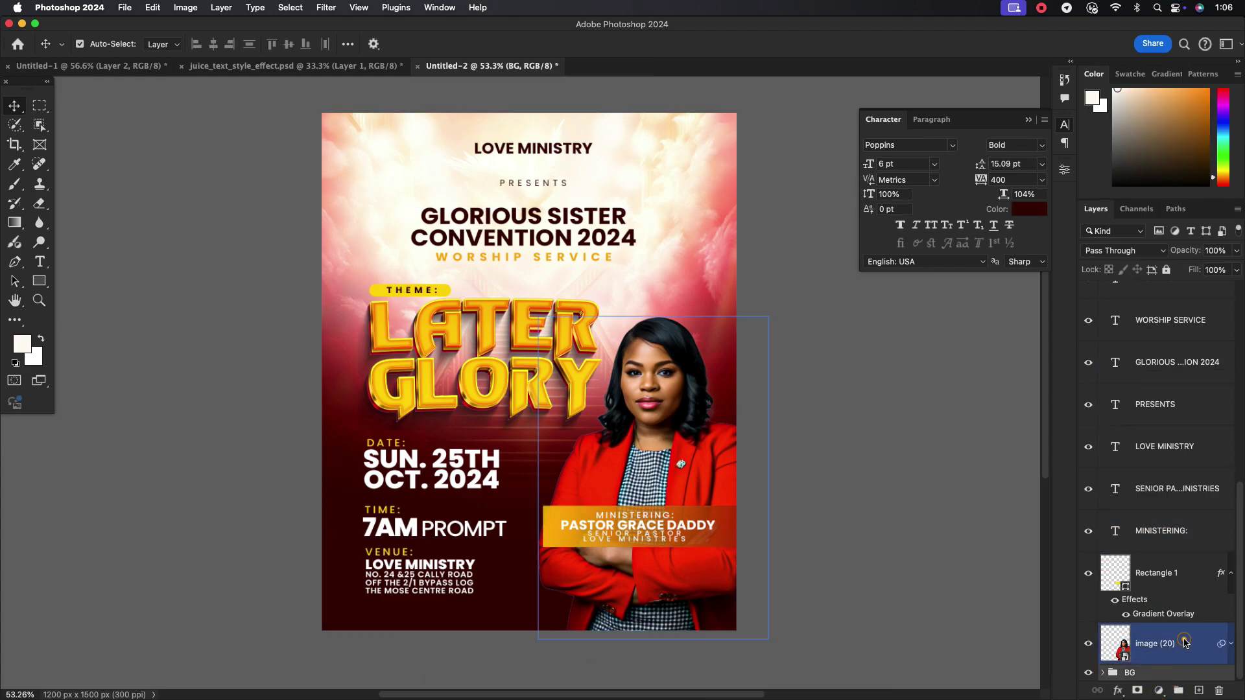
# Group the pastor photo and ribbon layers into a group named IMAGE
pyautogui.click(1146, 604)
pyautogui.scroll(2, 1161, 518)
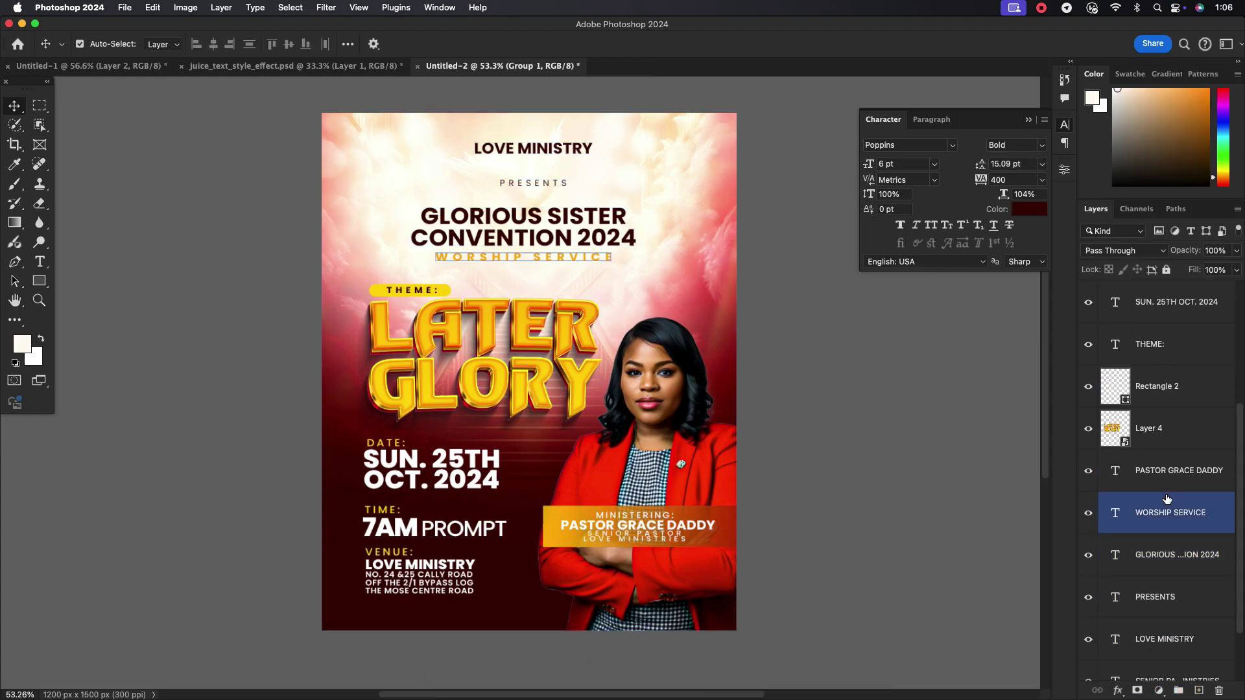
pyautogui.scroll(-2, 1180, 557)
pyautogui.press('super+z')
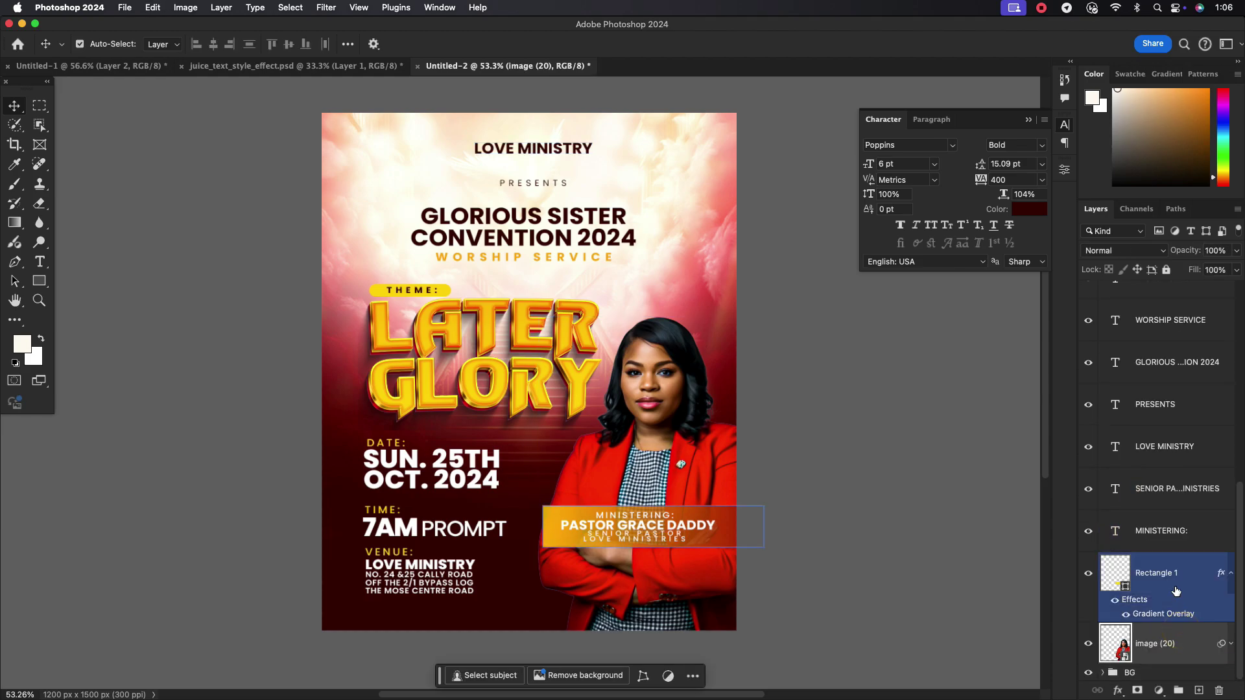
pyautogui.press('super+g')
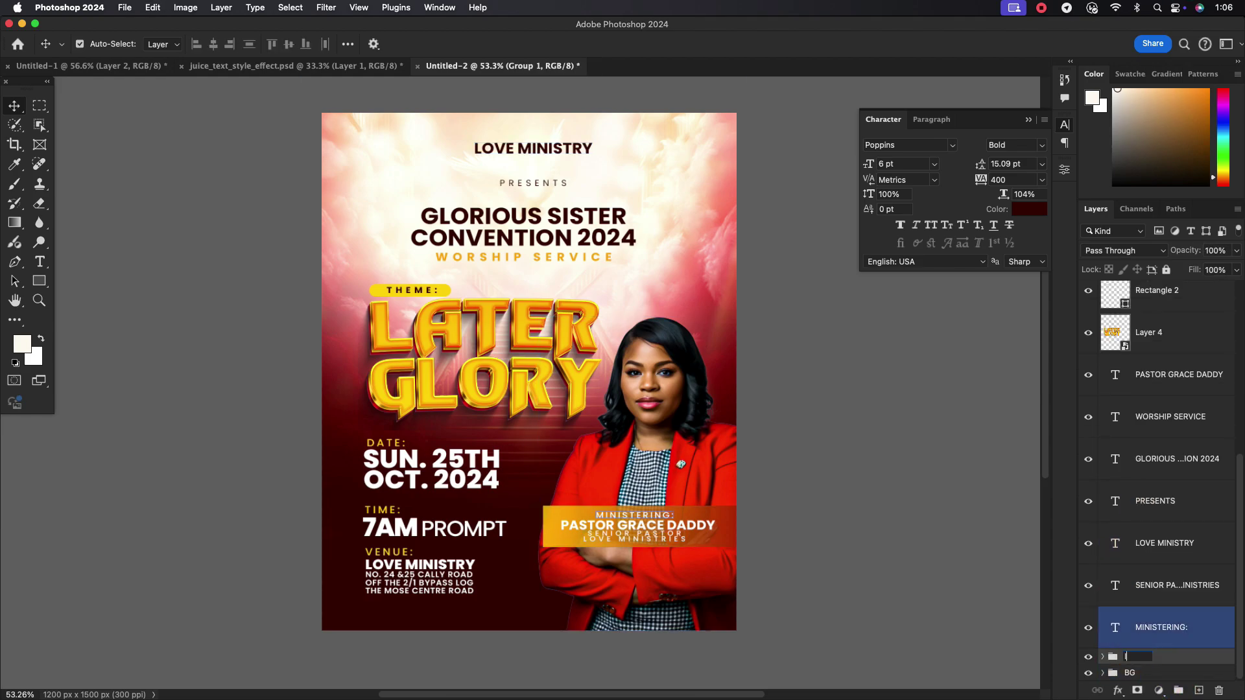
pyautogui.click(1189, 616)
# Group all text layers as TEXT and stamp a merged copy of the design on top
pyautogui.click(1189, 461)
pyautogui.keyDown('super'); pyautogui.click(1189, 627); pyautogui.keyUp('super')
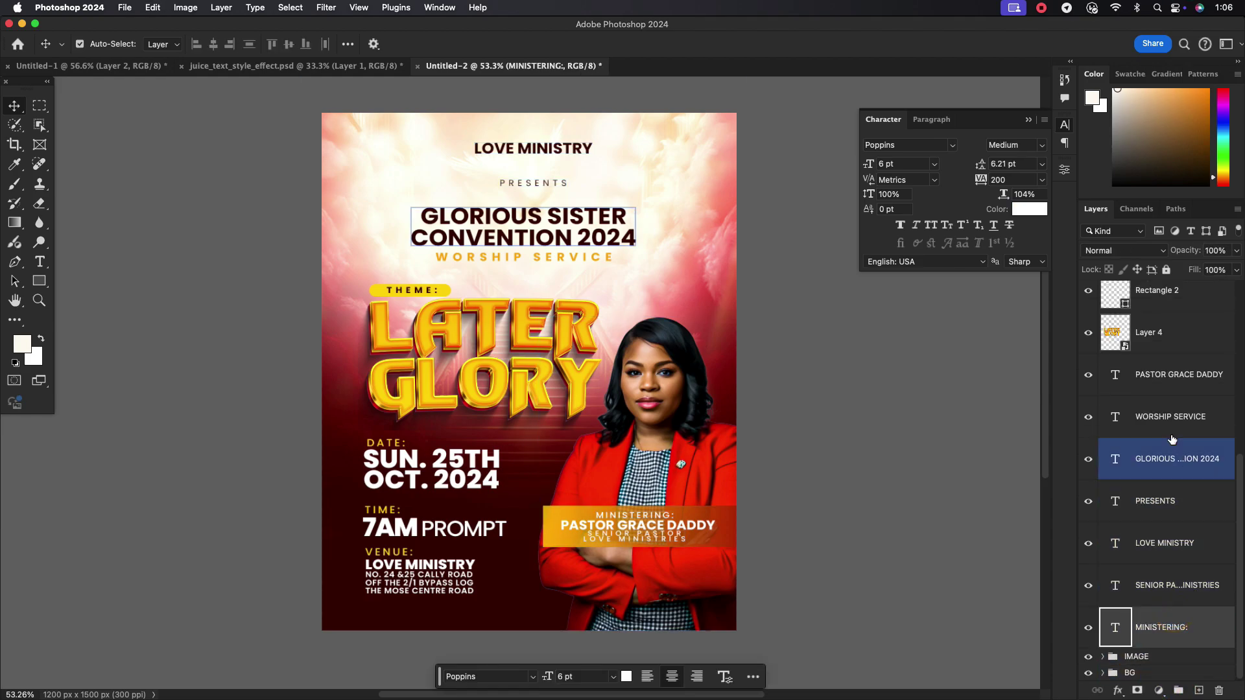
pyautogui.scroll(5, 1189, 454)
pyautogui.keyDown('shift'); pyautogui.click(1163, 300); pyautogui.keyUp('shift')
pyautogui.press('super+g')
pyautogui.write('TEXT')
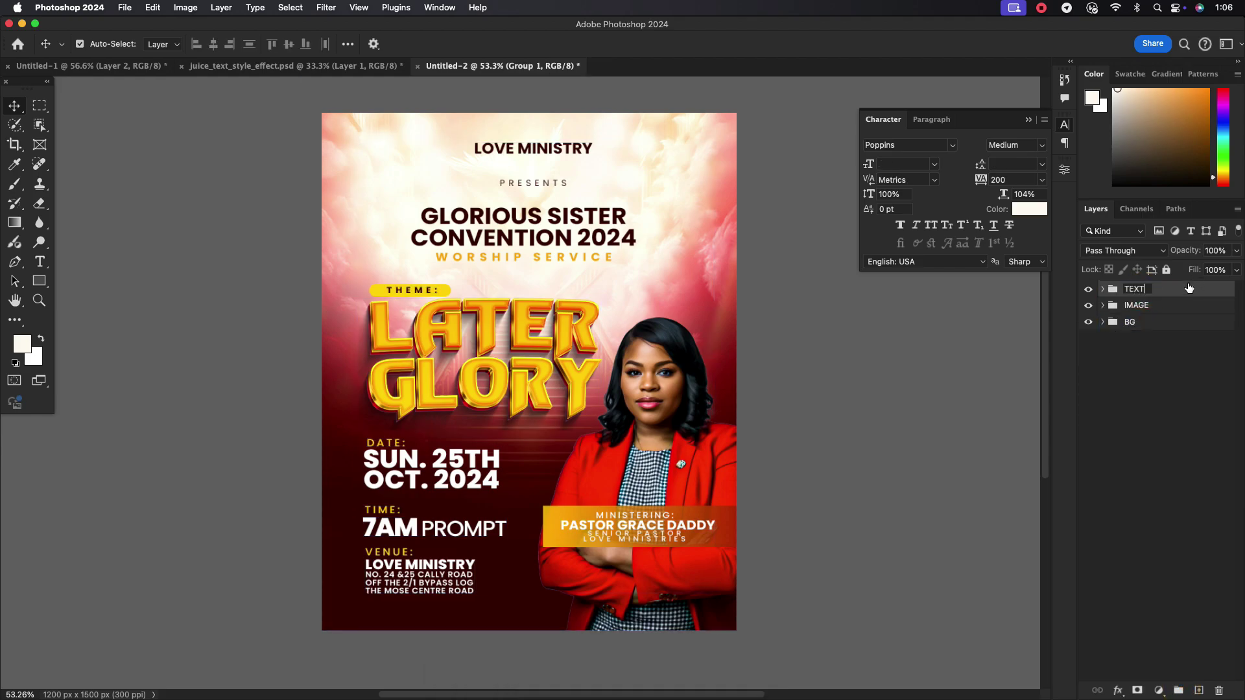
pyautogui.press('Return')
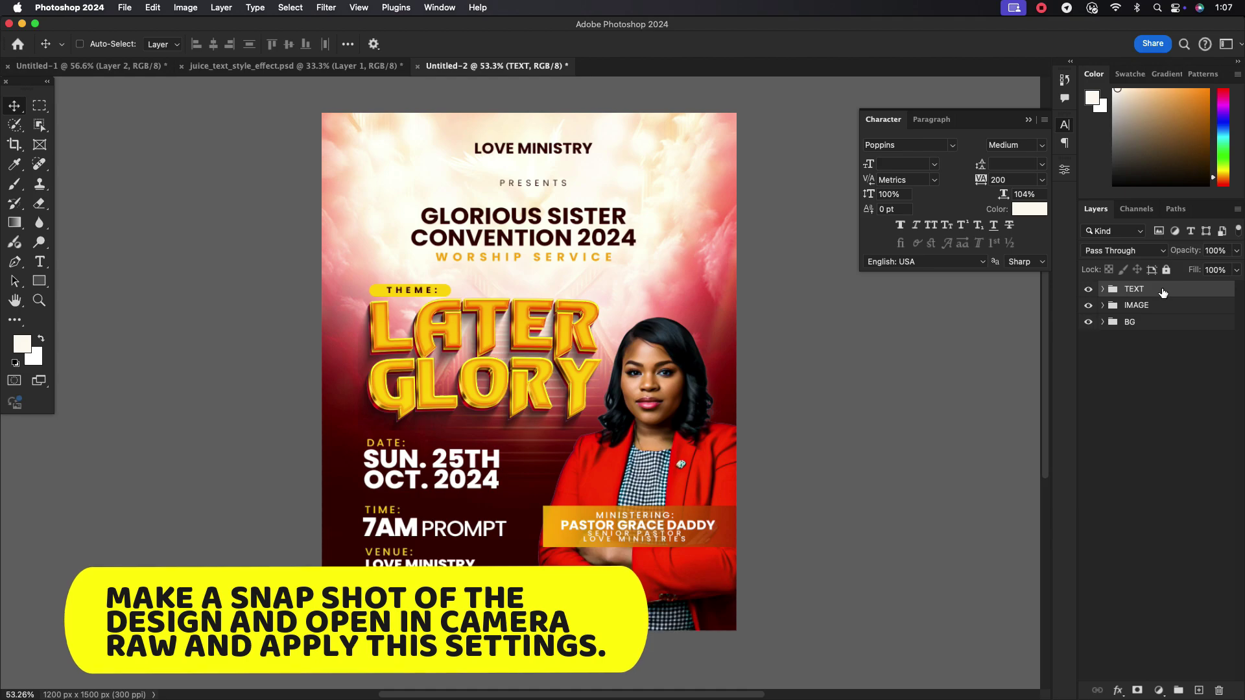
pyautogui.press('super+alt+shift+e')
# Convert merged Layer 5 to a smart object and open the Camera Raw filter on it
pyautogui.rightClick(1163, 295)
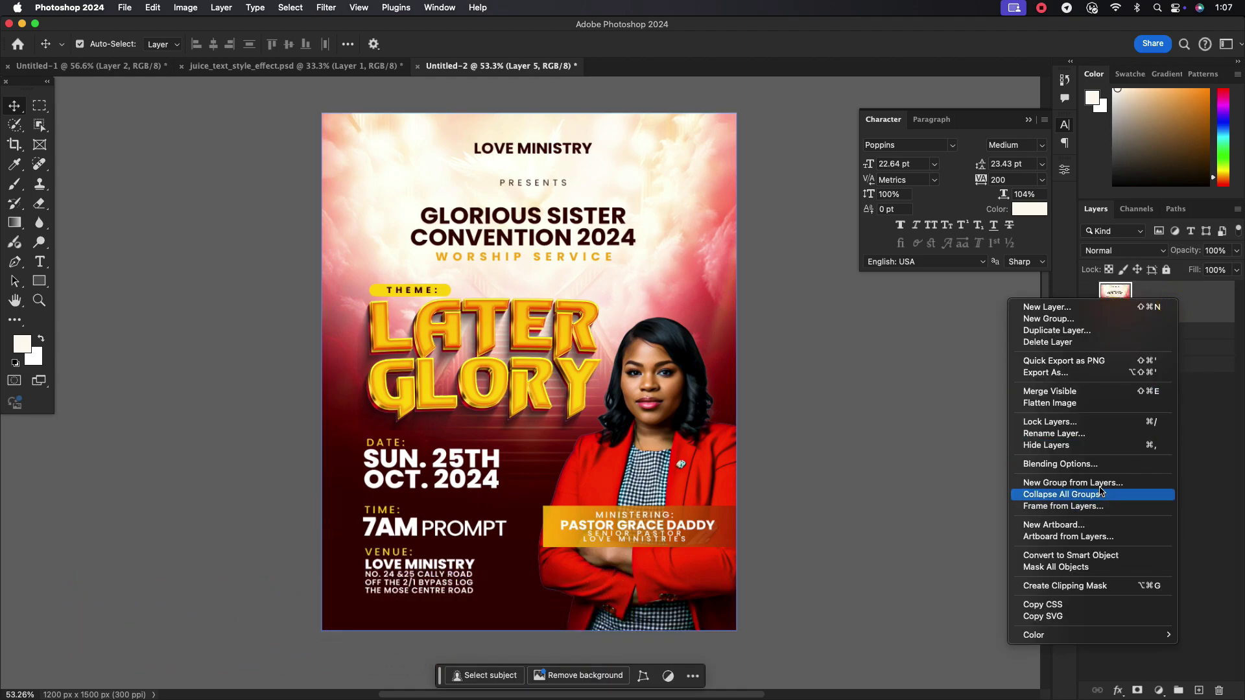
pyautogui.click(1063, 514)
pyautogui.click(1189, 306)
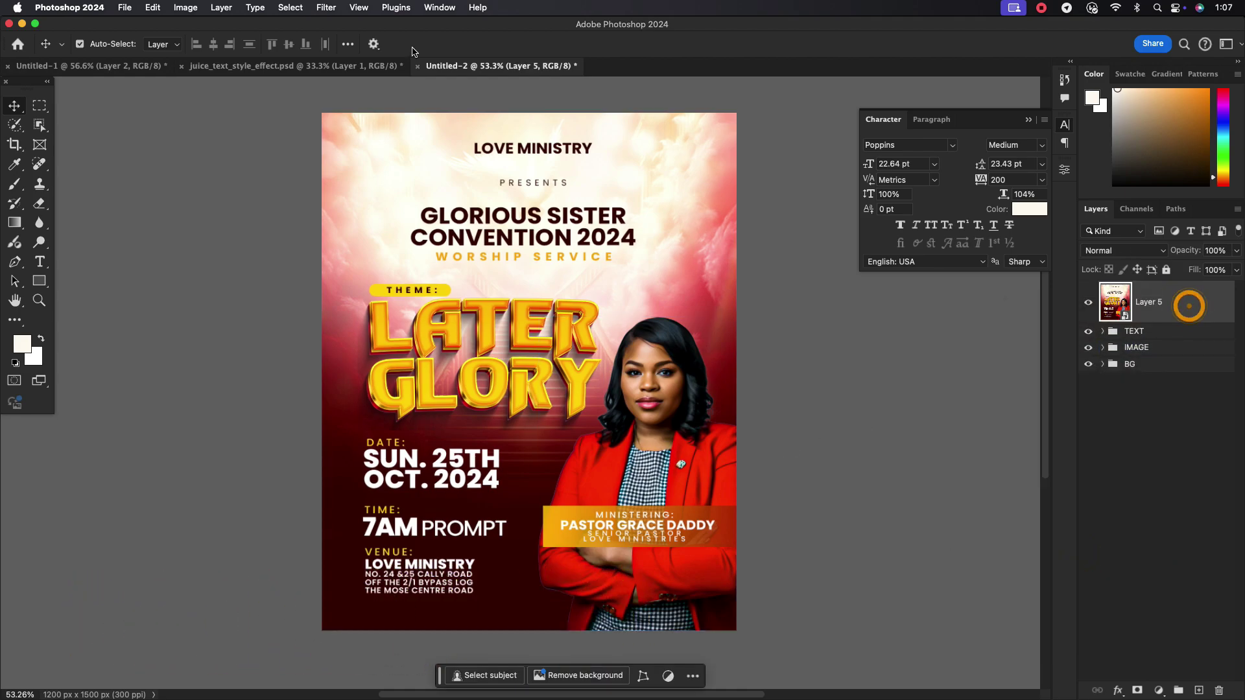
pyautogui.click(324, 9)
pyautogui.click(348, 105)
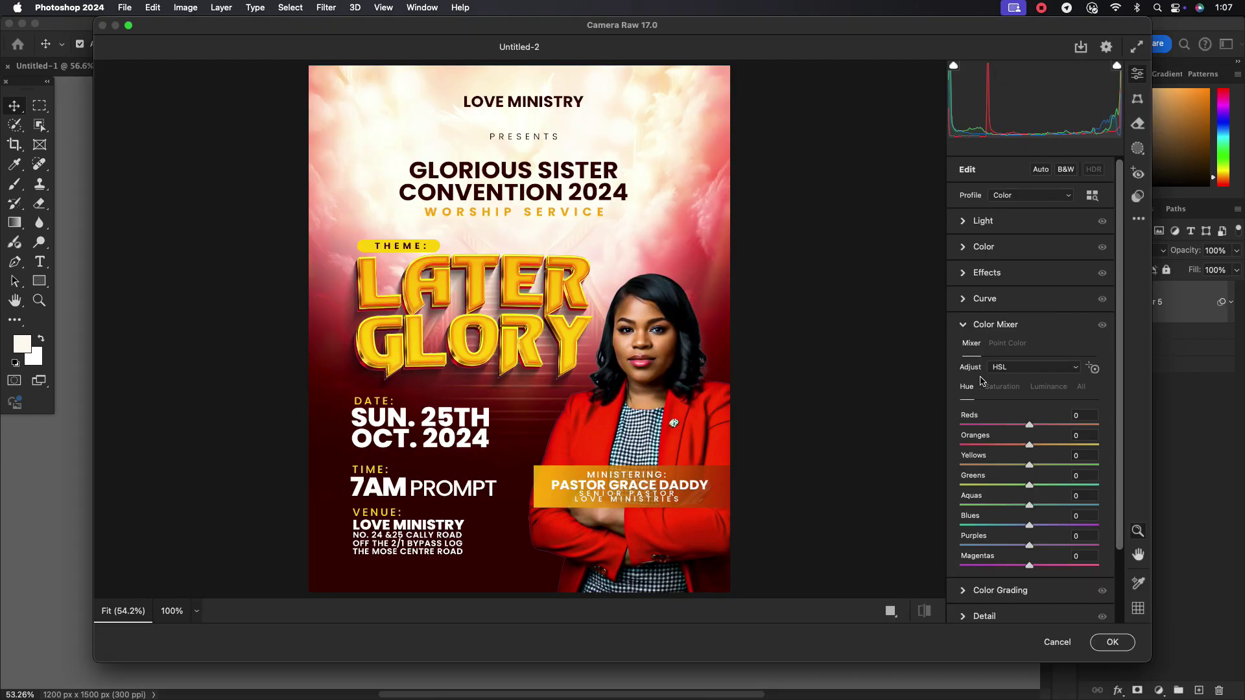
# Set contrast +13, highlights +30, blacks −38, grain 20 and sharpening 44, then apply
pyautogui.click(962, 324)
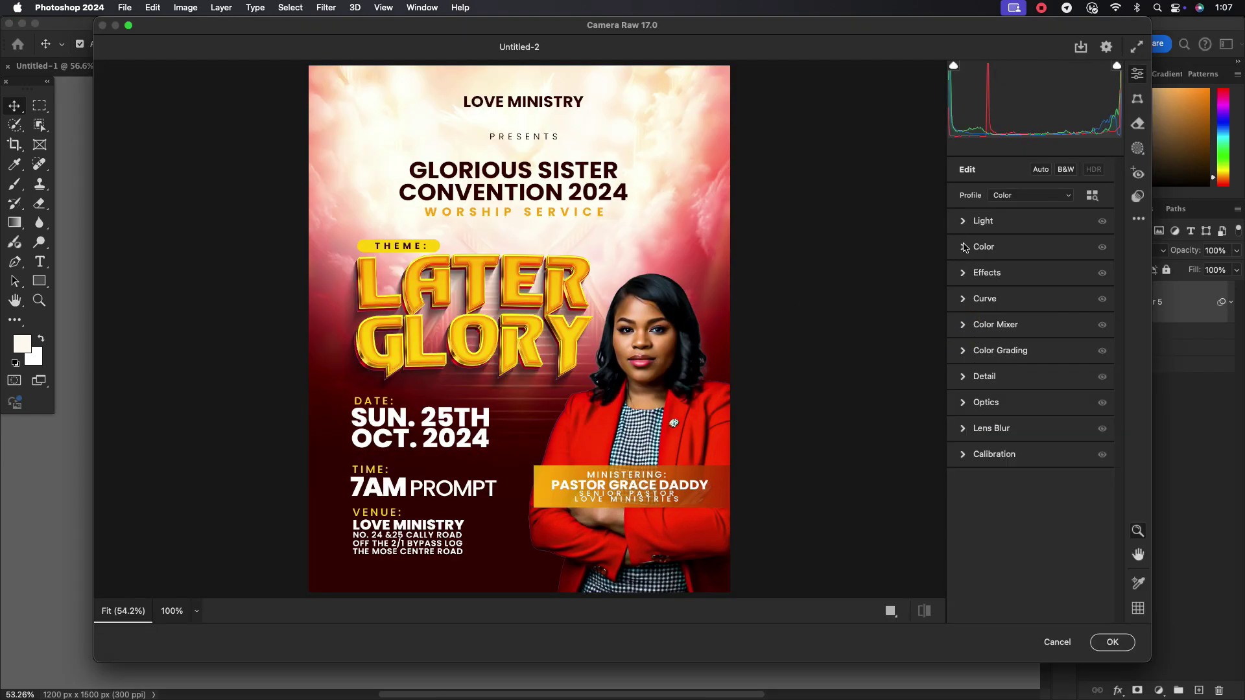
pyautogui.click(962, 221)
pyautogui.moveTo(1028, 269); pyautogui.dragTo(1020, 314)
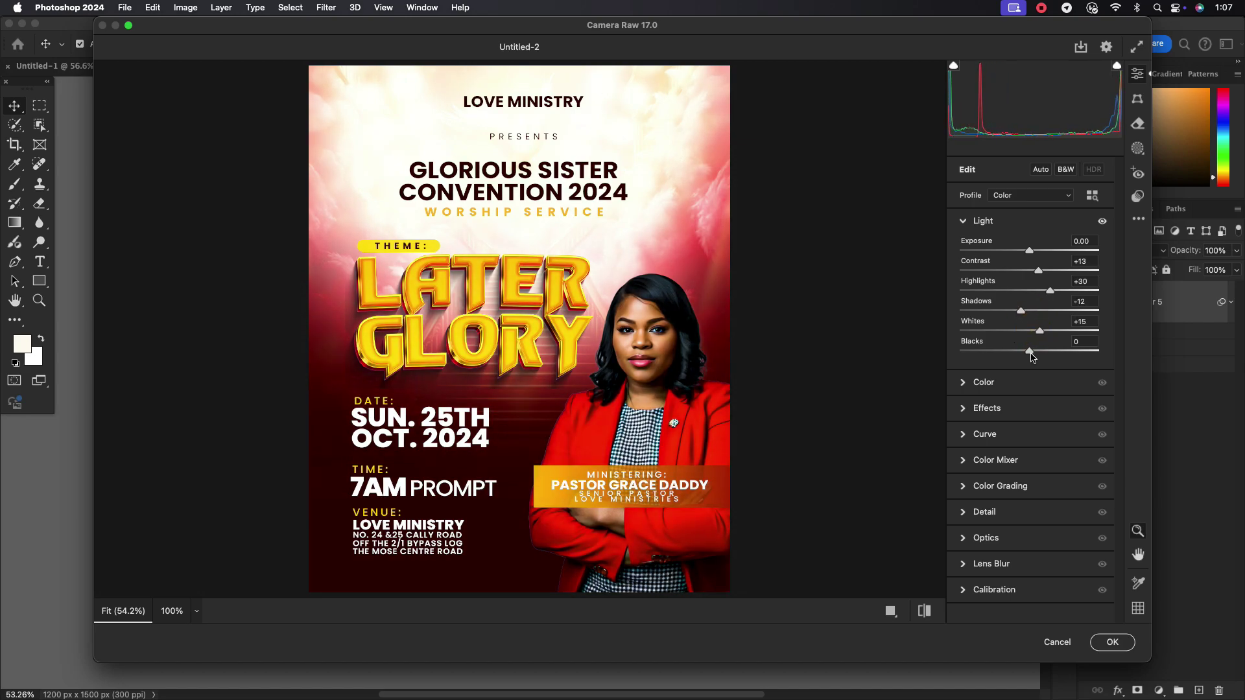
pyautogui.moveTo(1031, 357); pyautogui.dragTo(997, 354)
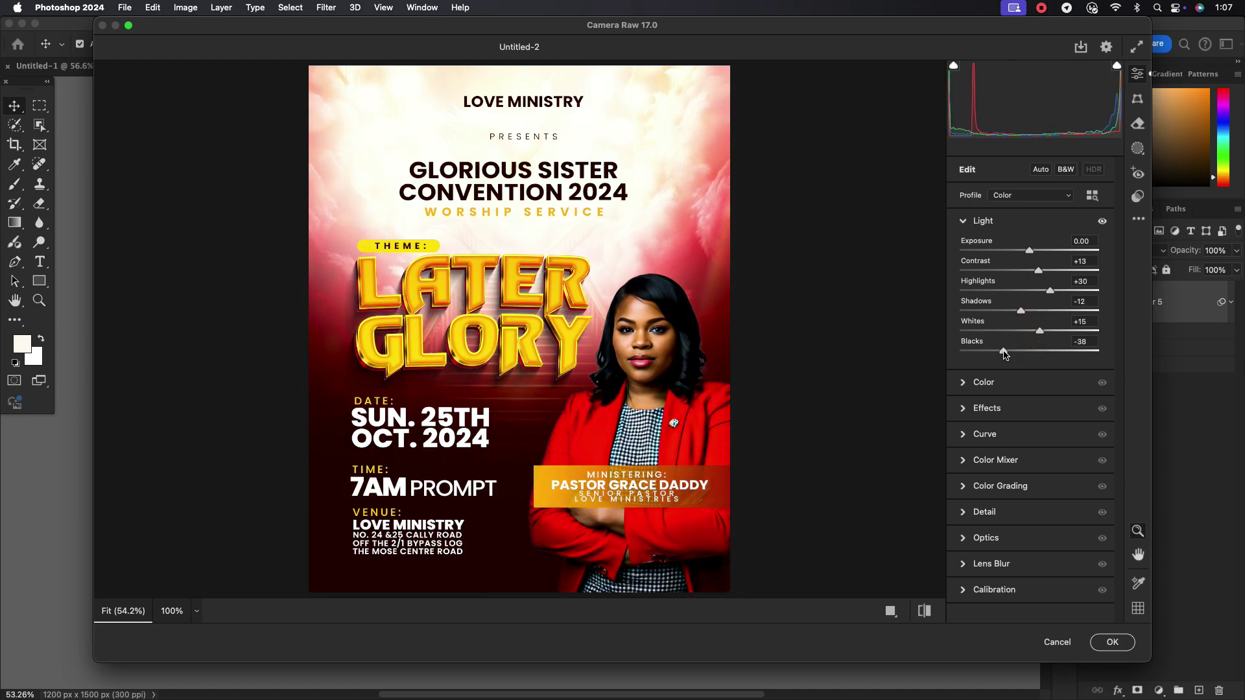
pyautogui.click(963, 222)
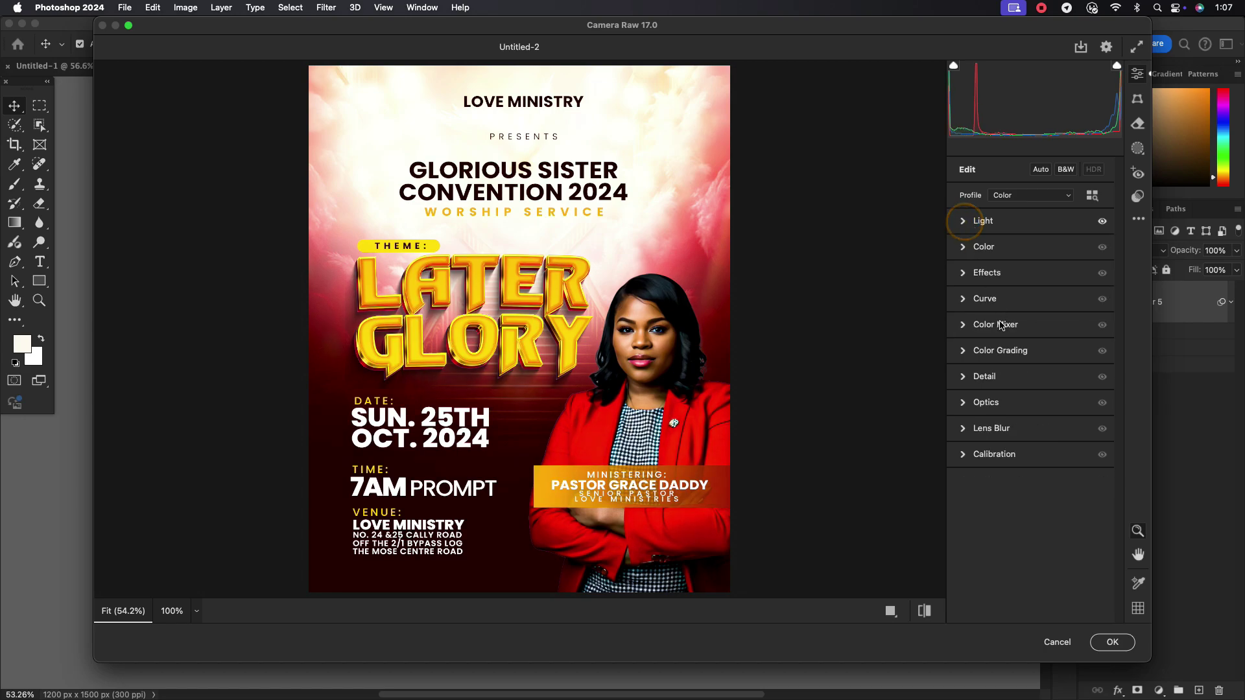
pyautogui.click(962, 273)
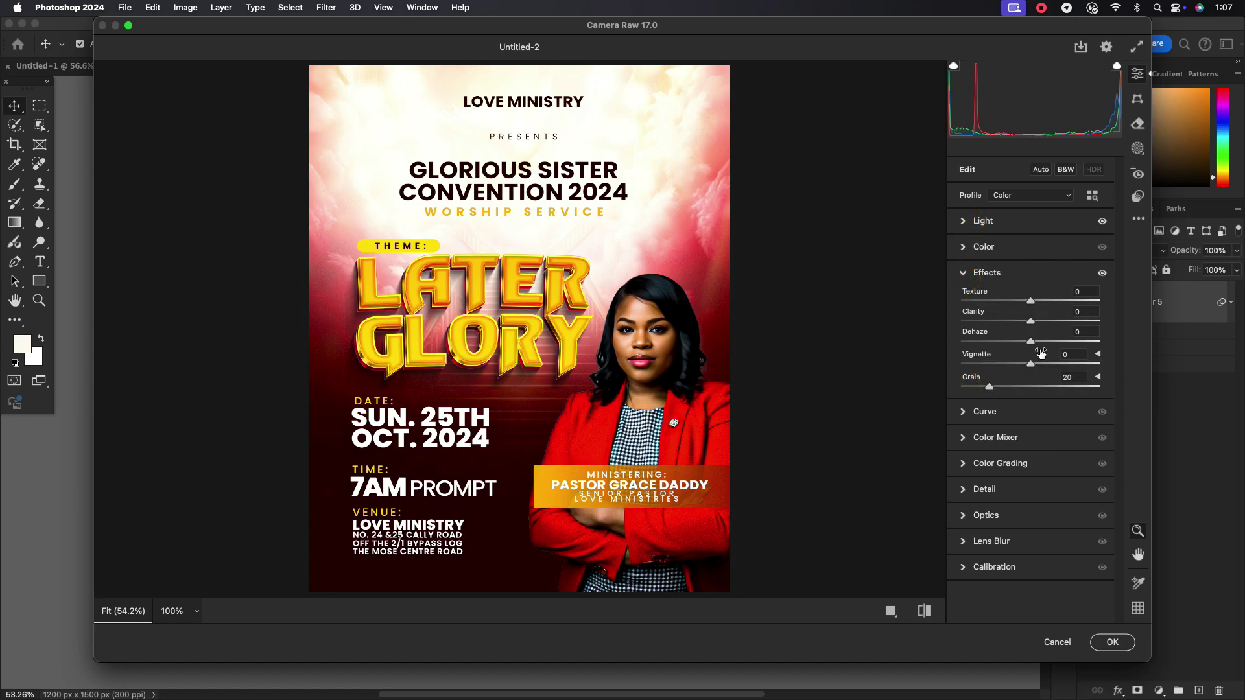
pyautogui.click(964, 490)
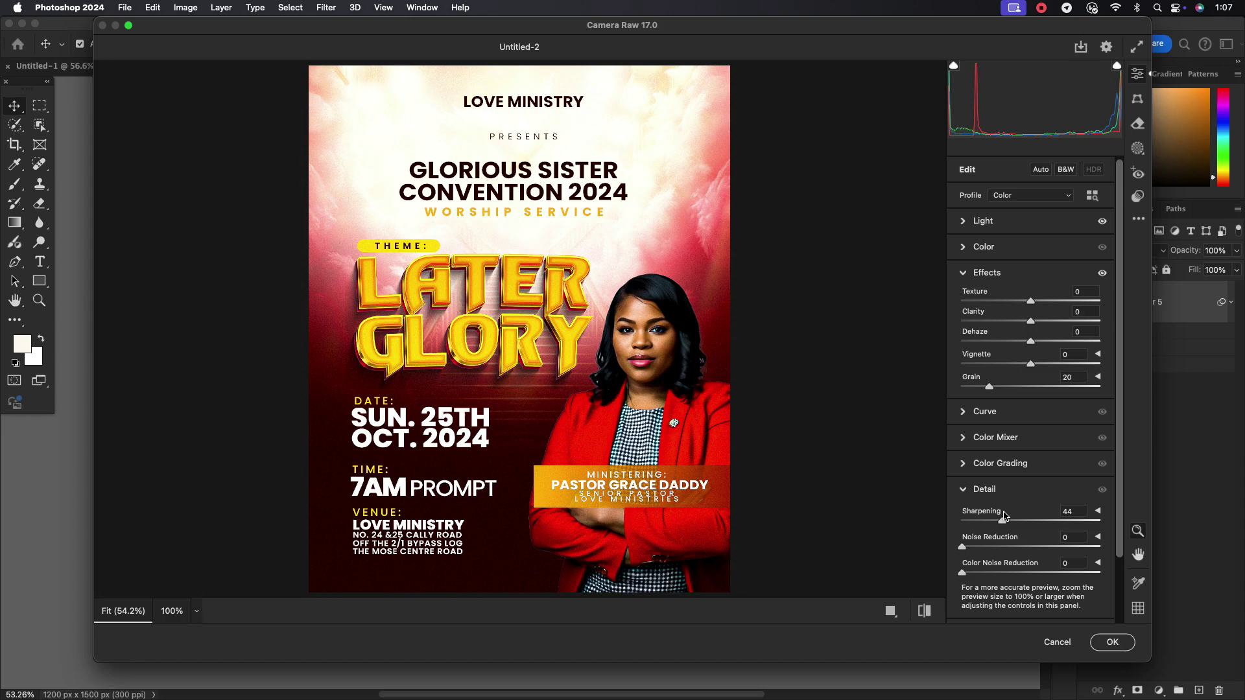
pyautogui.click(1111, 642)
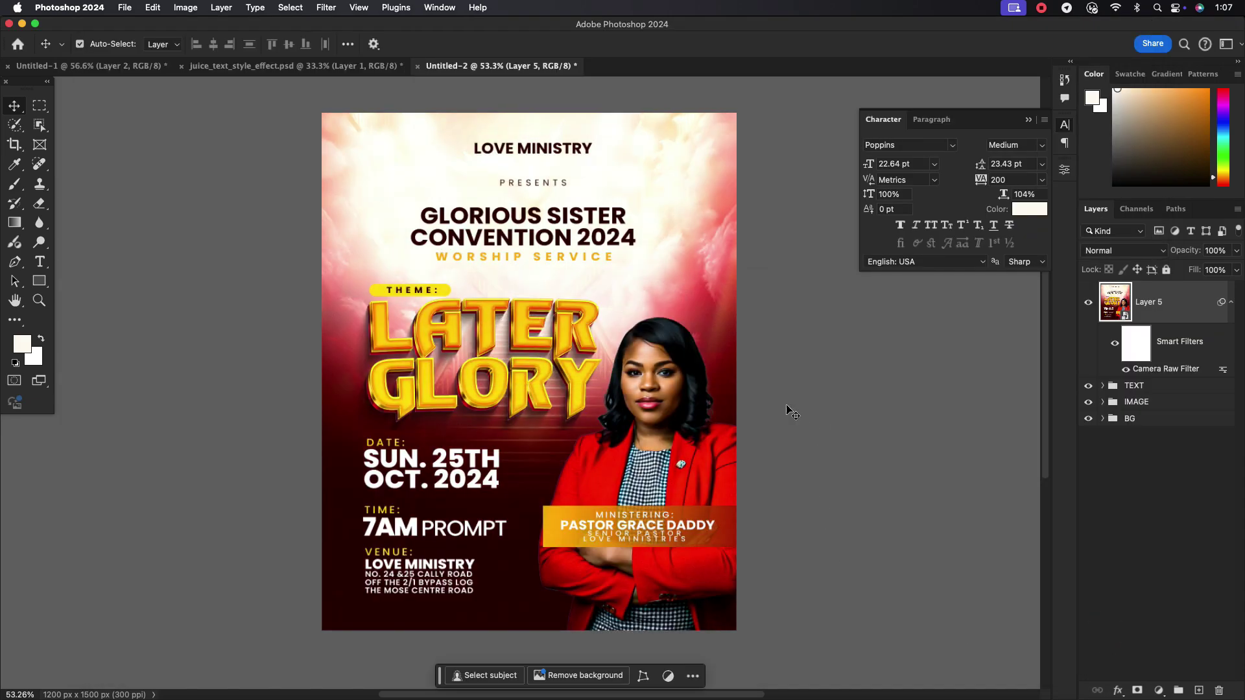
# Toggle Layer 5 to compare before and after, then hide the interface to view the flyer
pyautogui.click(1088, 304)
pyautogui.click(1088, 304)
pyautogui.click(1230, 301)
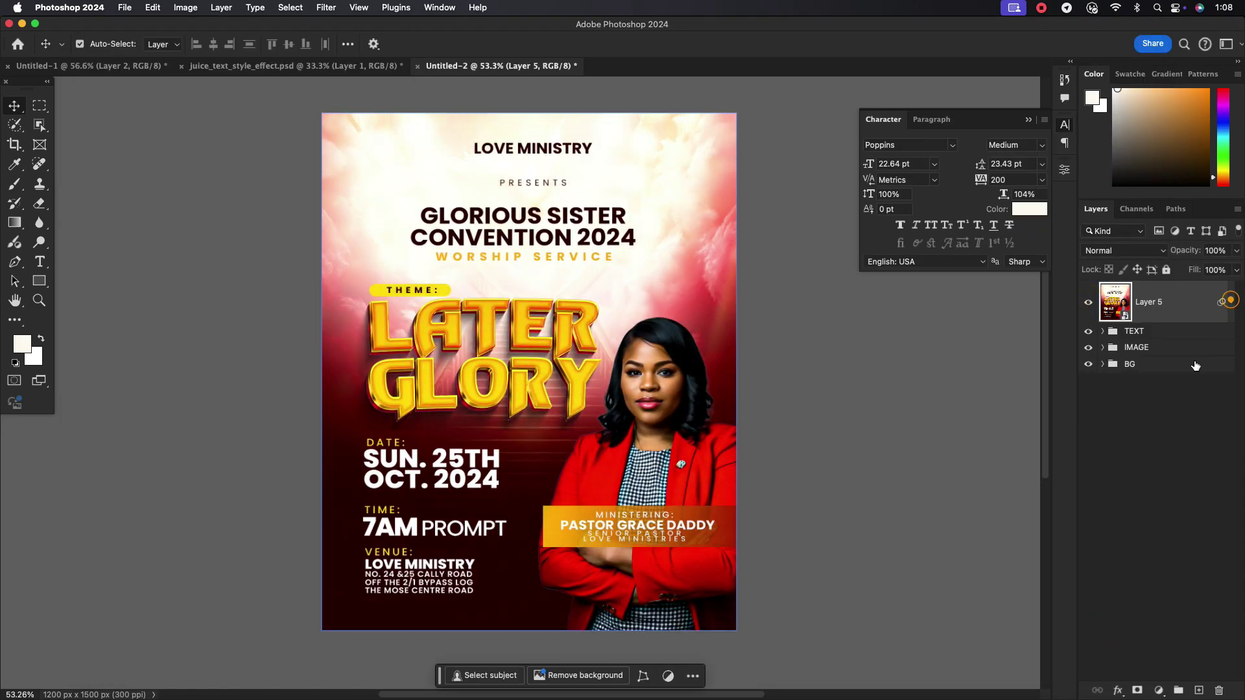
pyautogui.scroll(1, 610, 376)
pyautogui.press('Tab')
pyautogui.scroll(1, 609, 303)
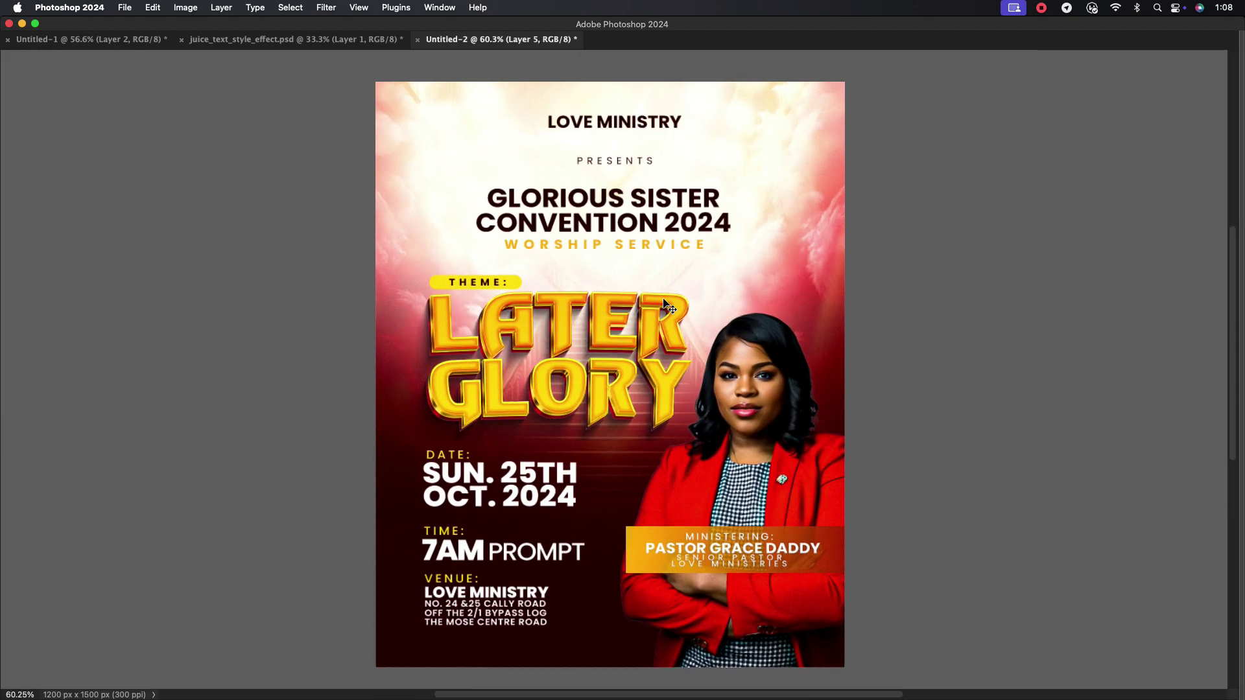